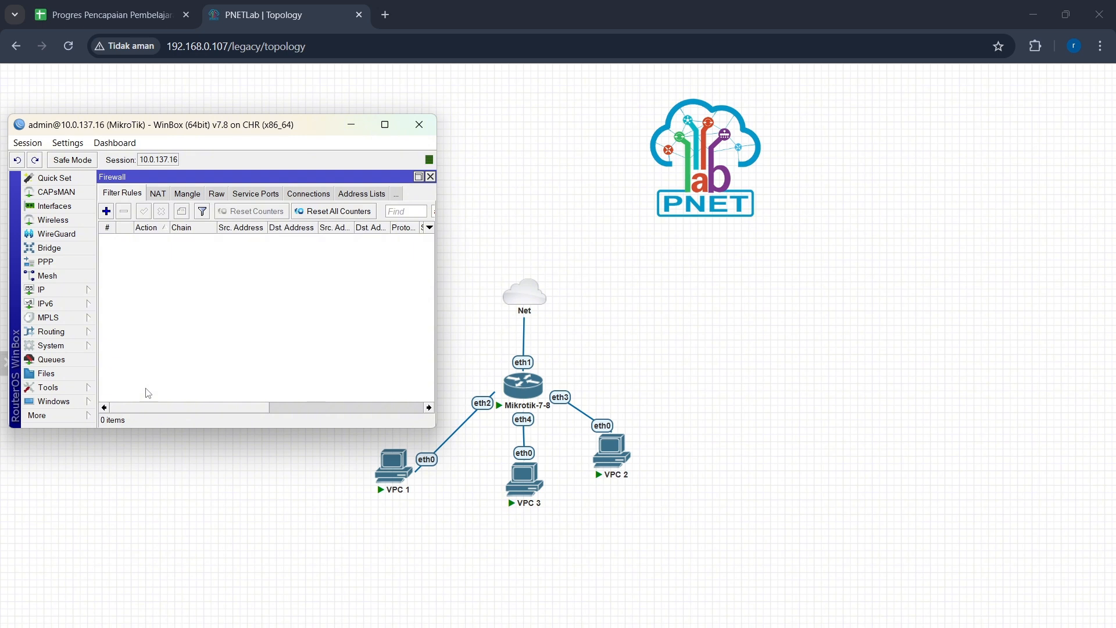
# Step: Add a firewall filter rule on chain input accepting icmp traffic from source address 10.10.10.254
pyautogui.click(107, 212)
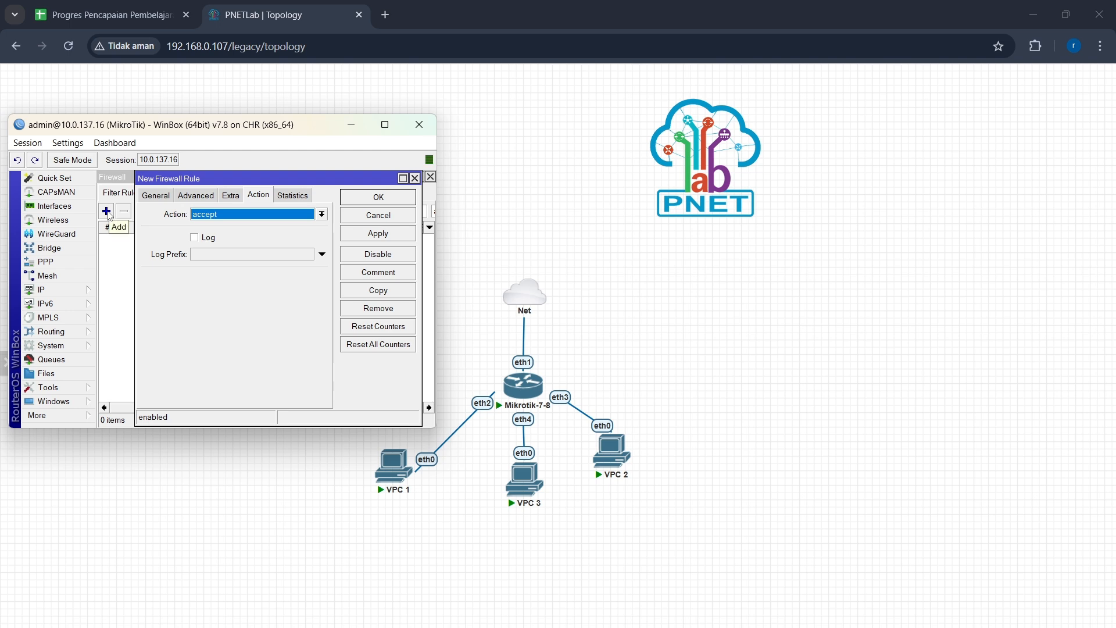
pyautogui.click(153, 196)
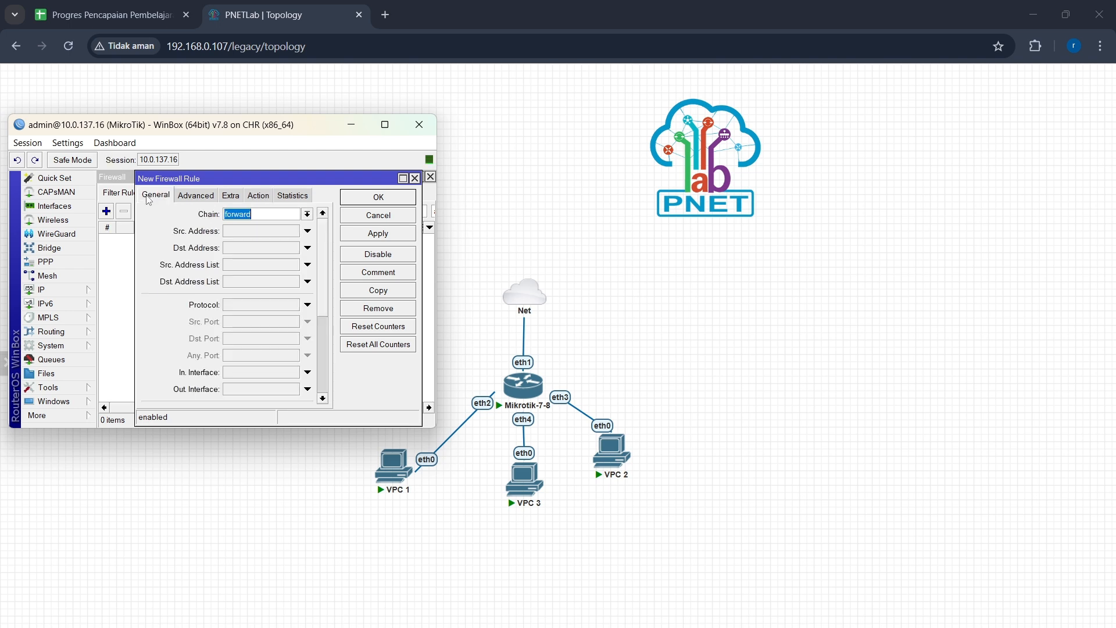
pyautogui.click(307, 215)
pyautogui.click(298, 236)
pyautogui.click(261, 232)
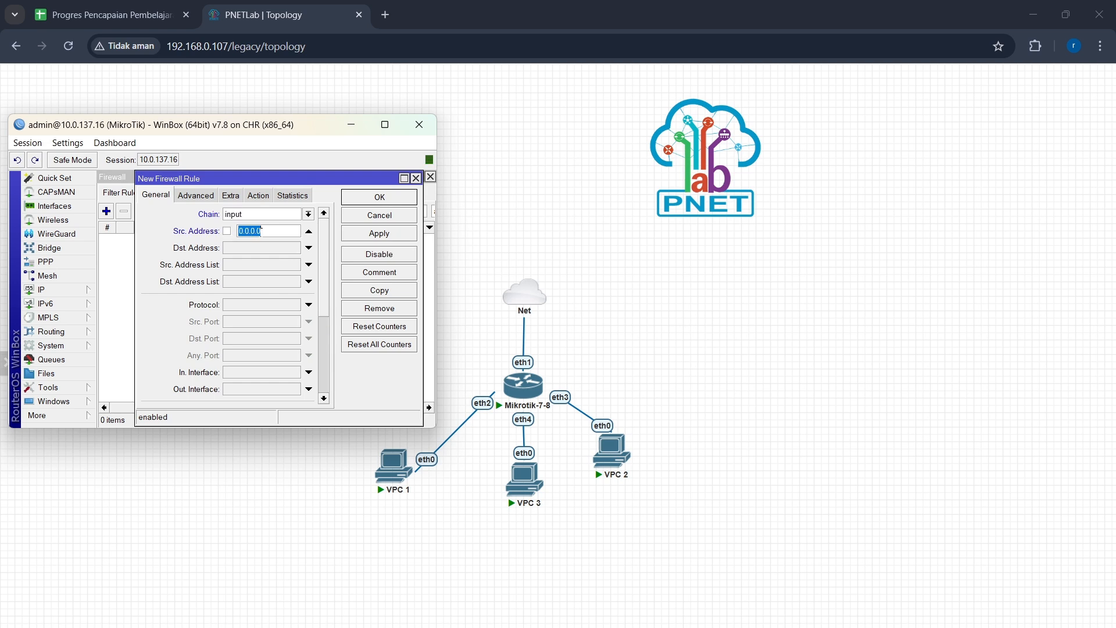
pyautogui.write('10.10.10.254')
pyautogui.click(308, 305)
pyautogui.click(295, 304)
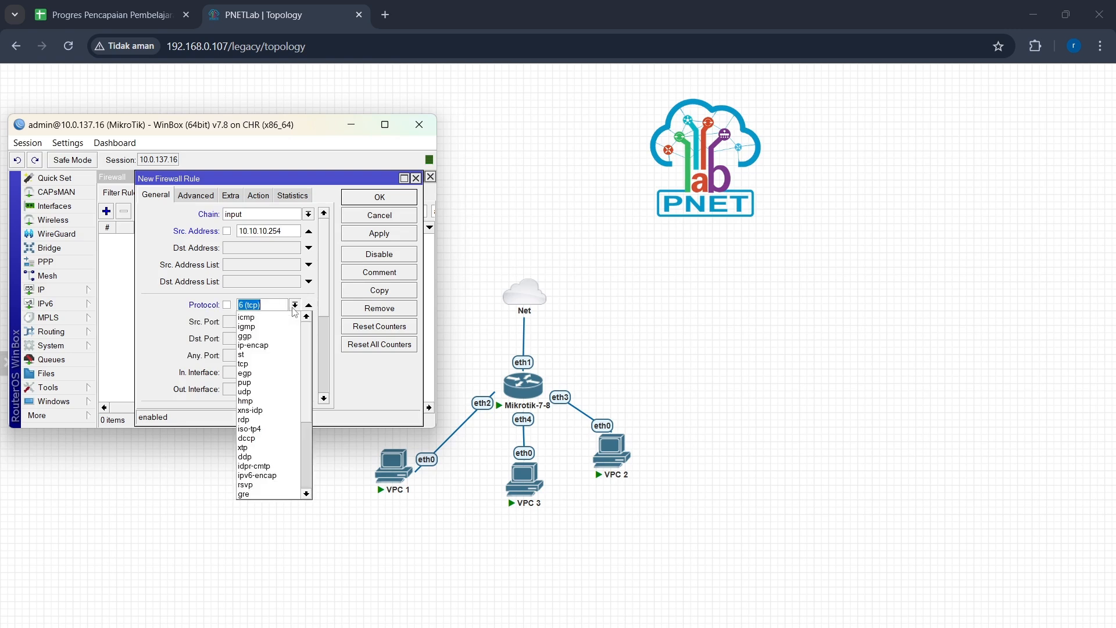
pyautogui.click(288, 319)
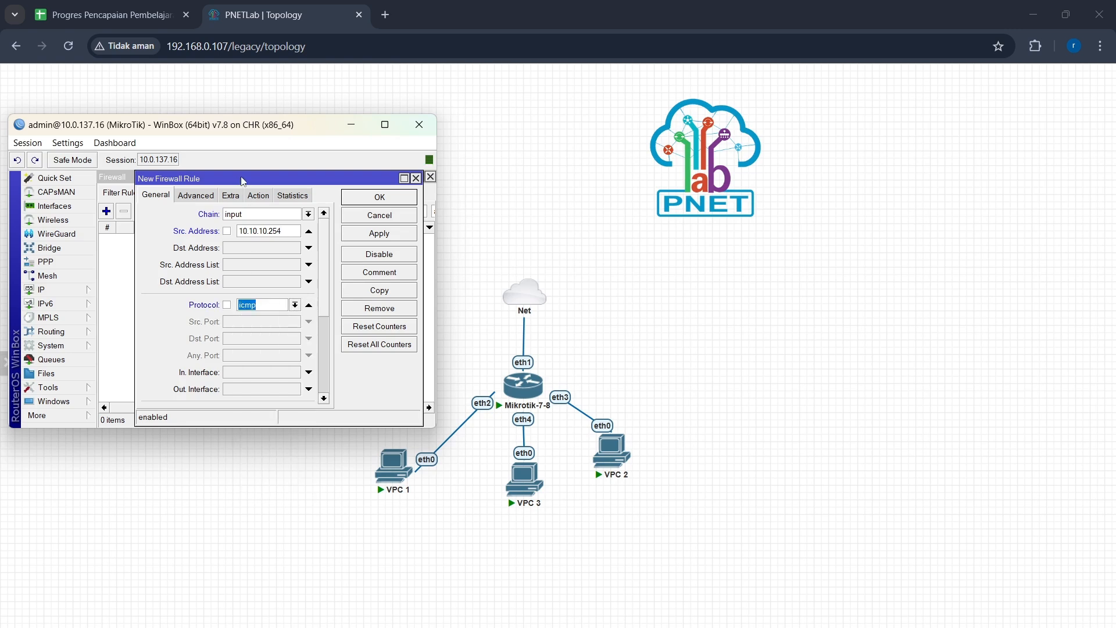
pyautogui.click(258, 195)
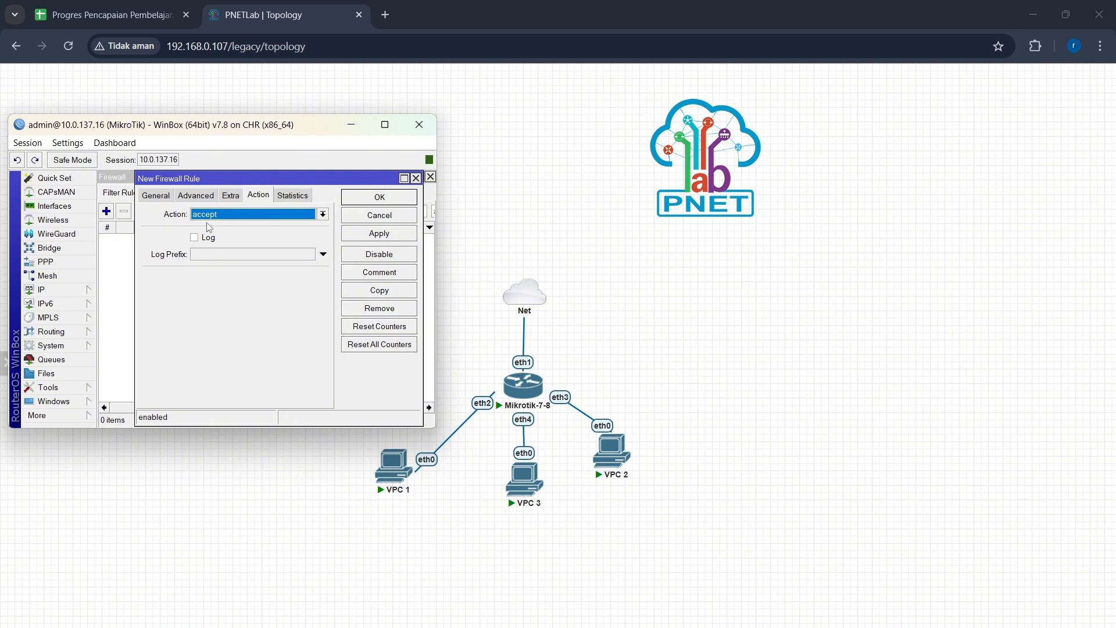
pyautogui.click(391, 234)
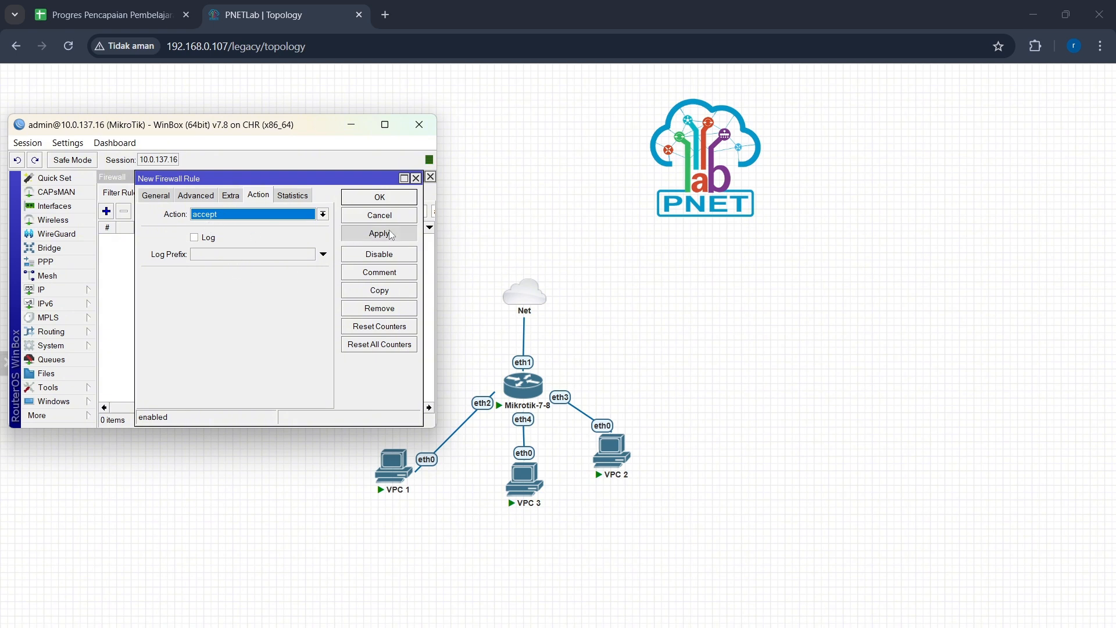
pyautogui.click(383, 199)
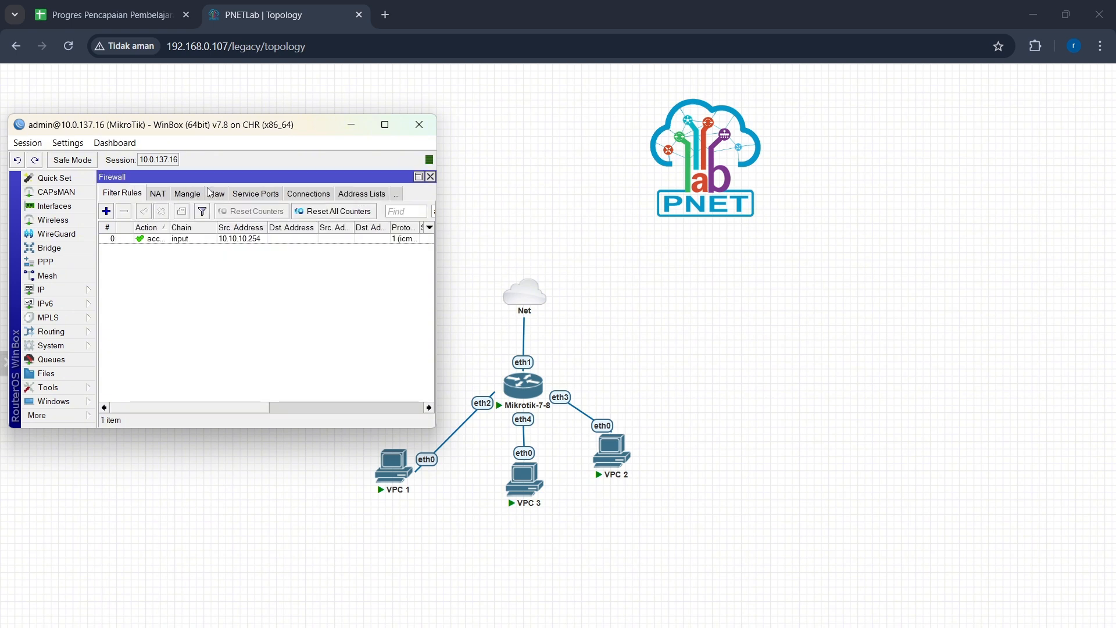
# Step: Add a second filter rule on chain input that drops all icmp traffic
pyautogui.click(106, 214)
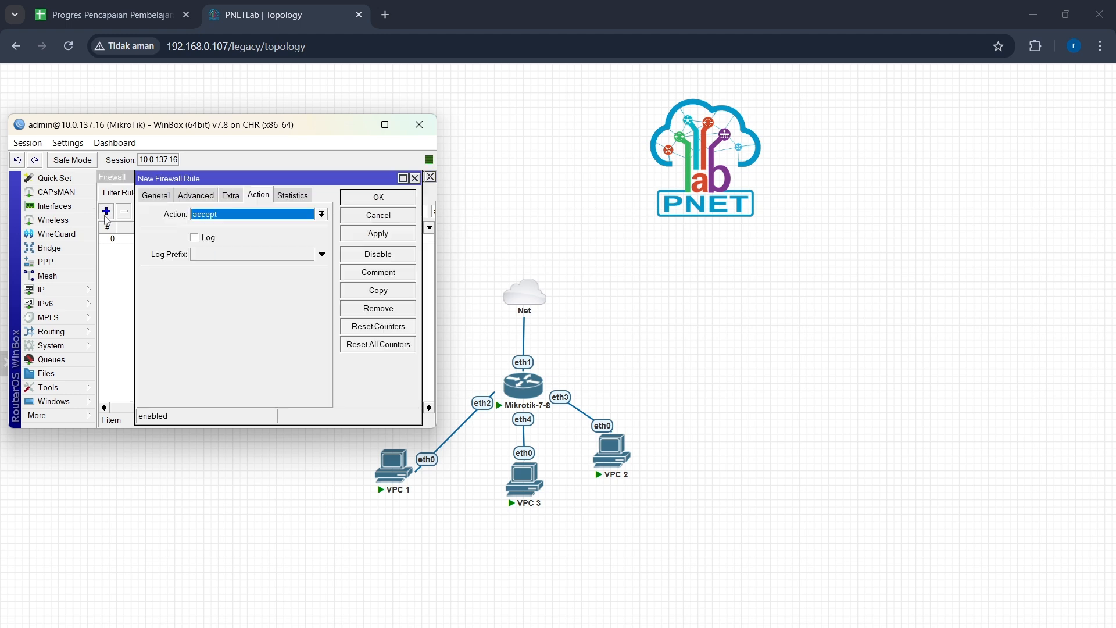
pyautogui.click(158, 195)
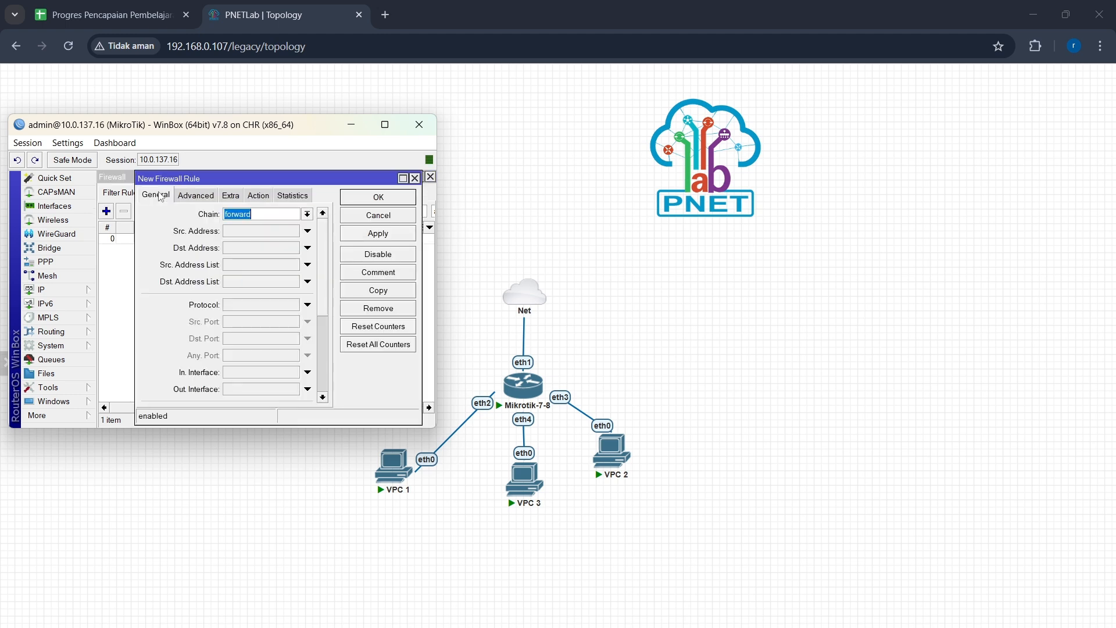
pyautogui.click(307, 214)
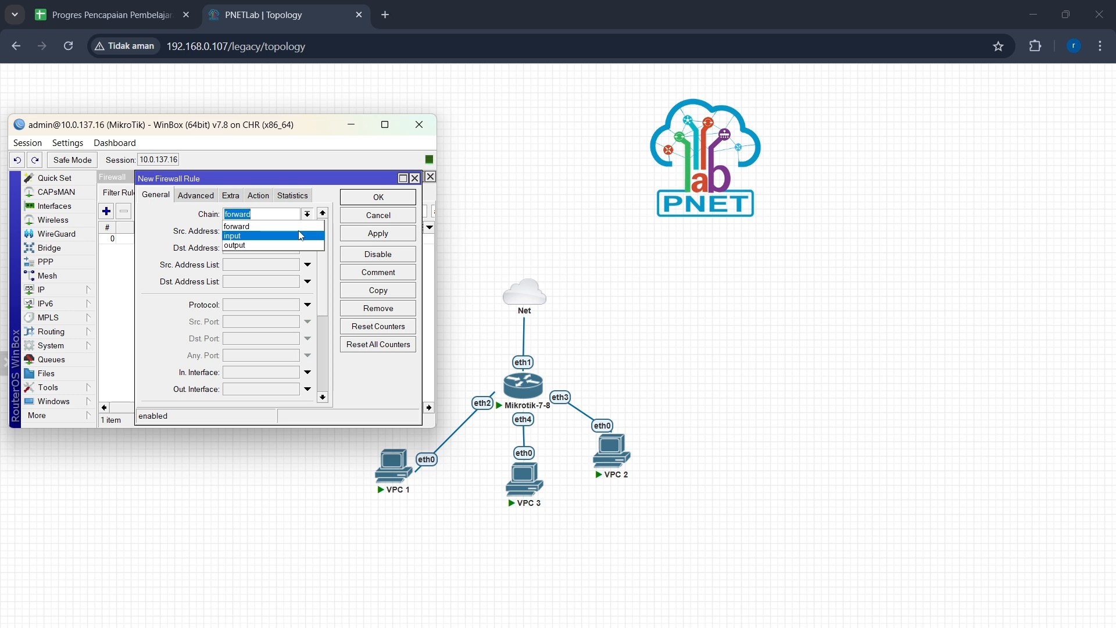
pyautogui.click(302, 235)
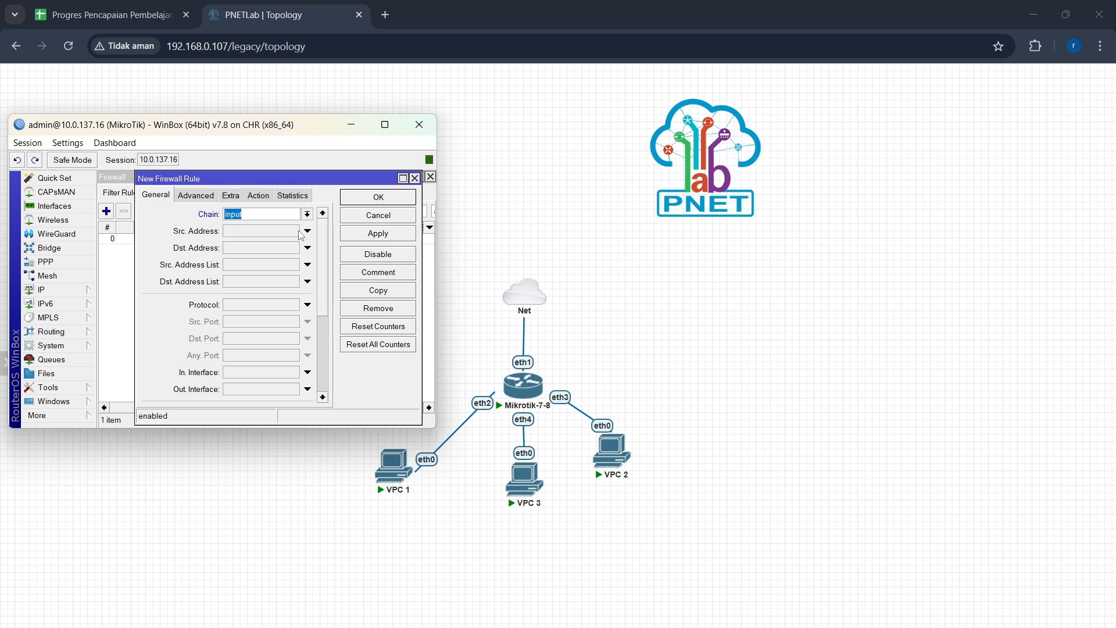
pyautogui.click(308, 305)
pyautogui.click(293, 304)
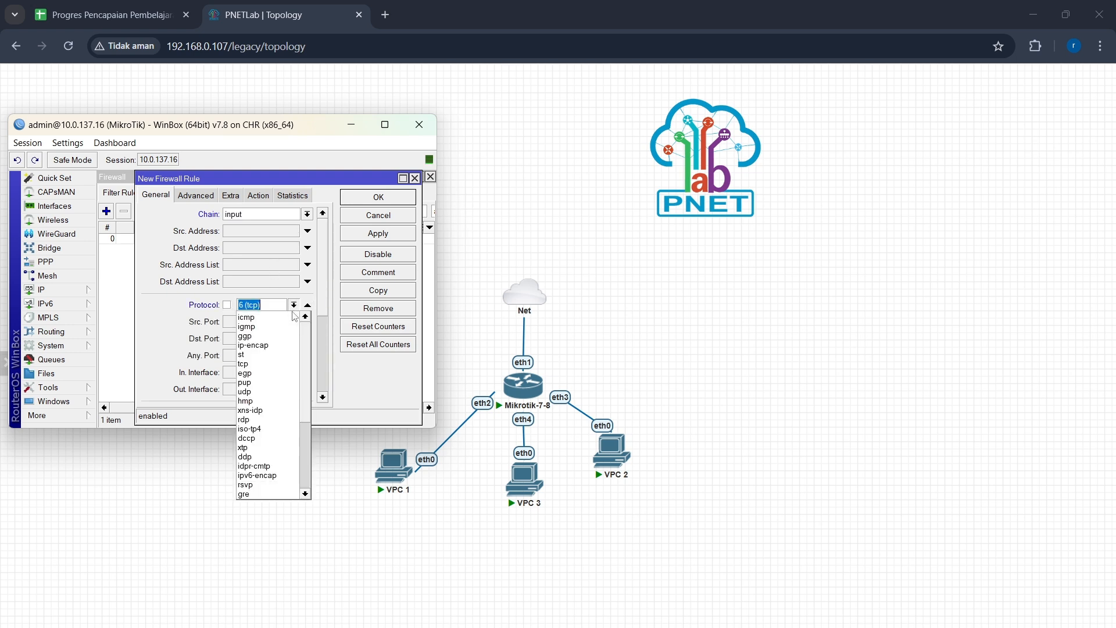
pyautogui.click(289, 317)
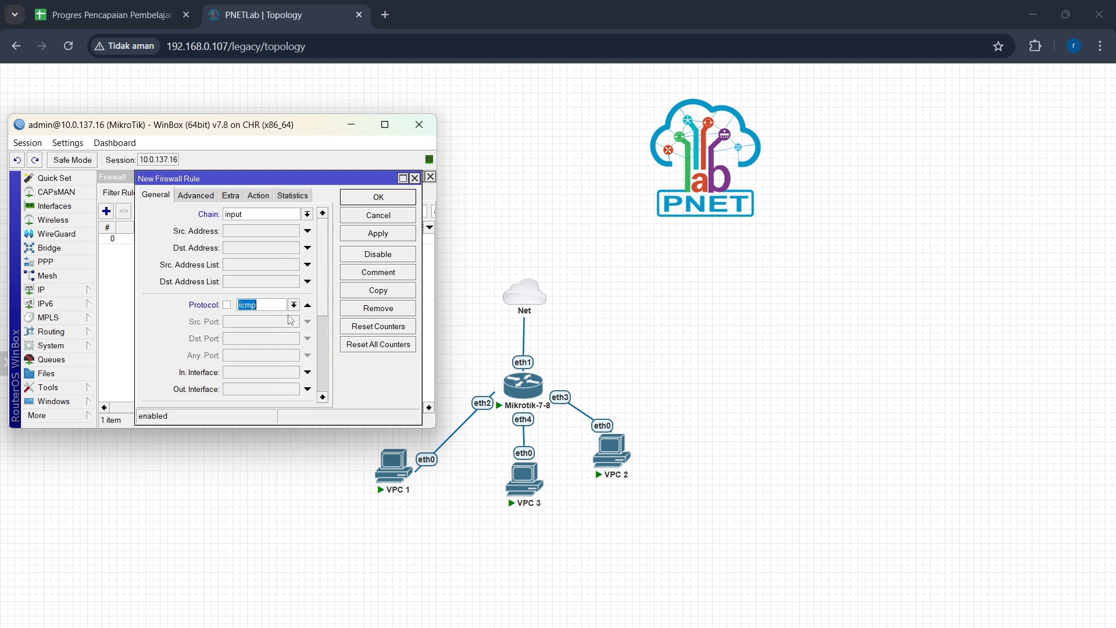
pyautogui.click(255, 198)
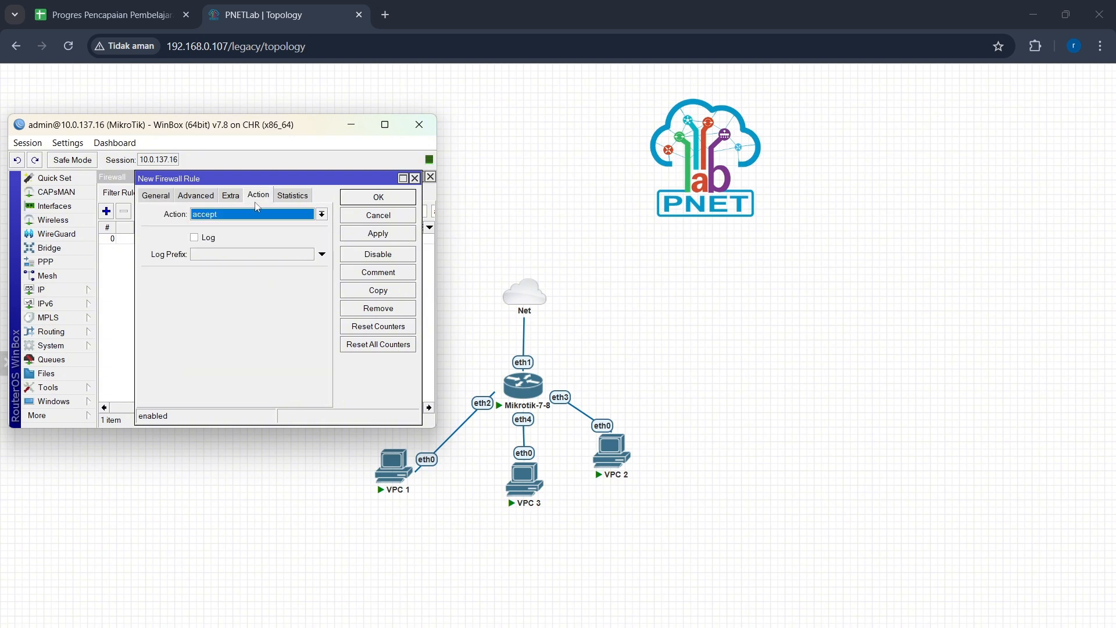
pyautogui.click(322, 213)
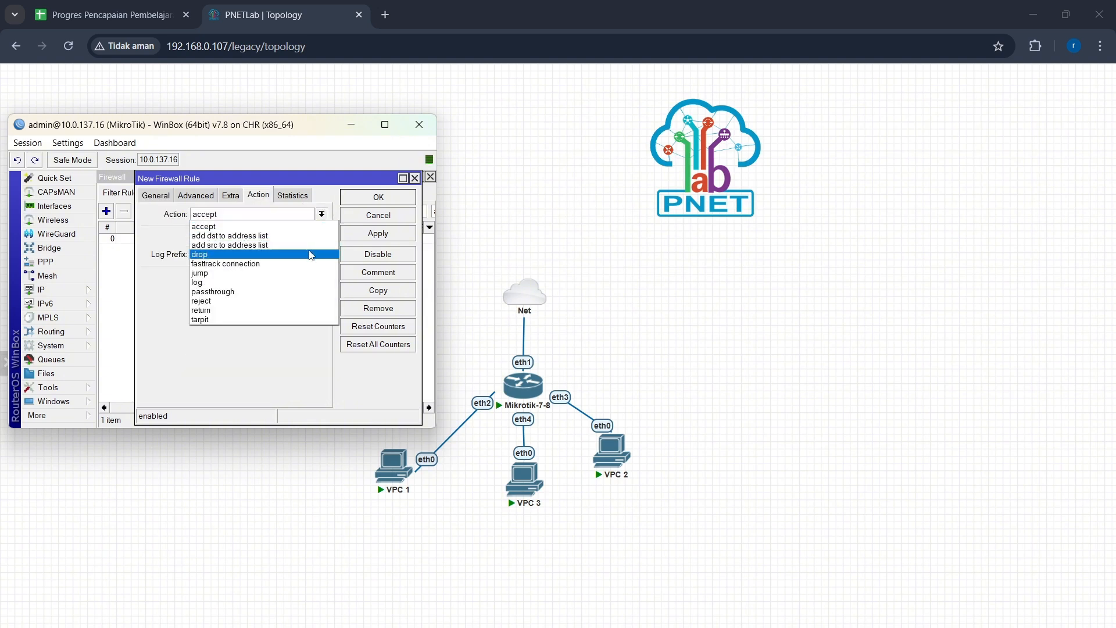
pyautogui.click(308, 254)
pyautogui.click(365, 235)
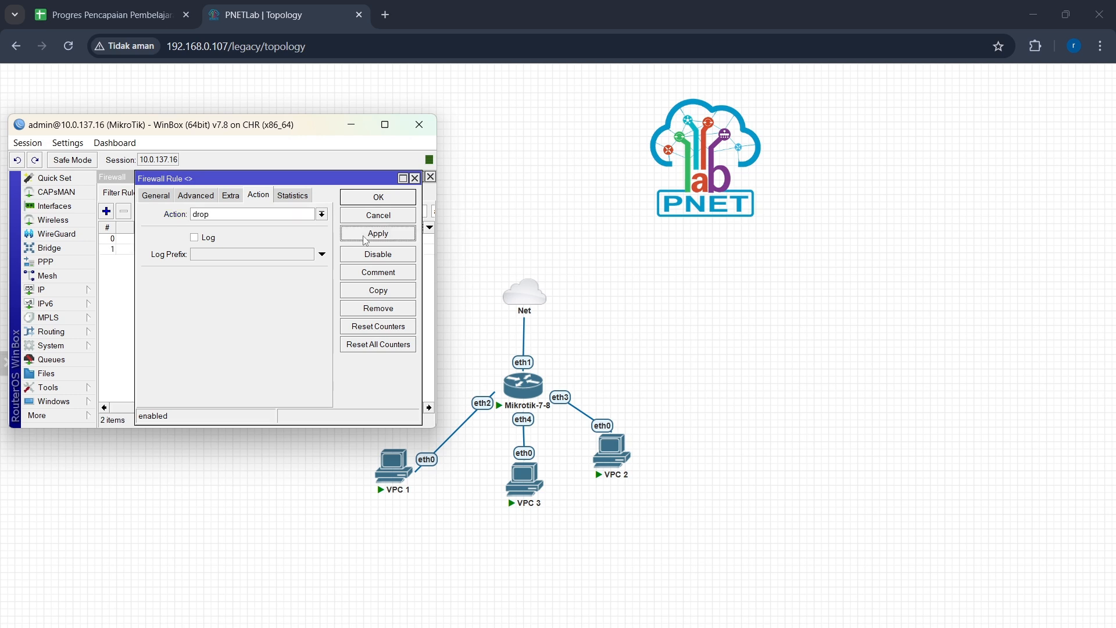
pyautogui.click(373, 199)
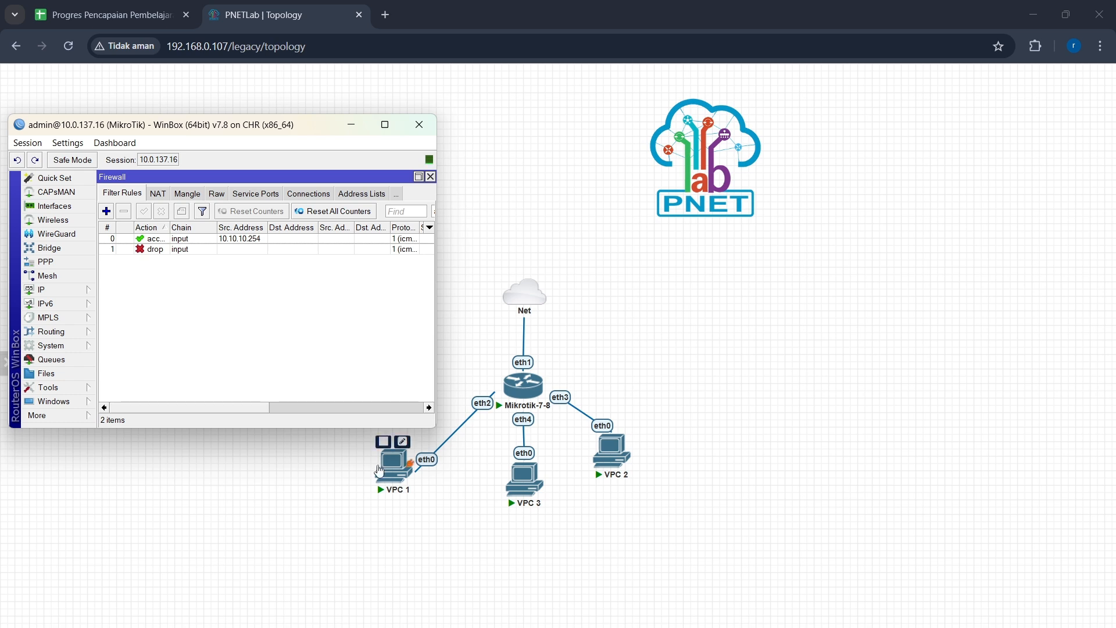
# Step: Open the VPC 1 console and ping 10.10.10.1, then stop the ping
pyautogui.click(387, 471)
pyautogui.click(388, 471)
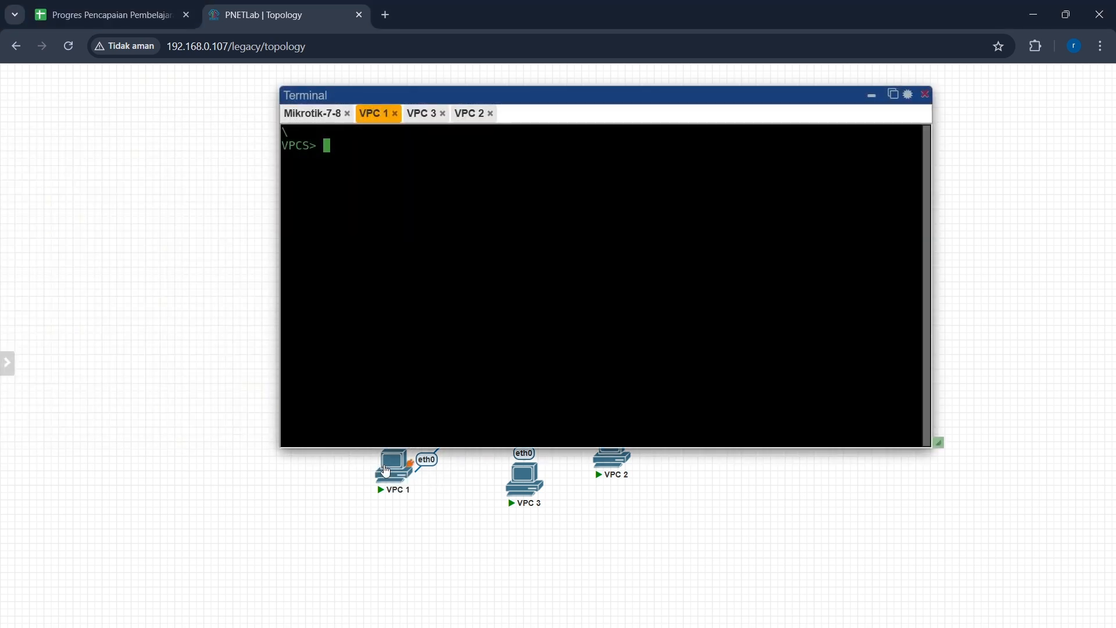
pyautogui.write('ping 10.10.10.1')
pyautogui.press('Return')
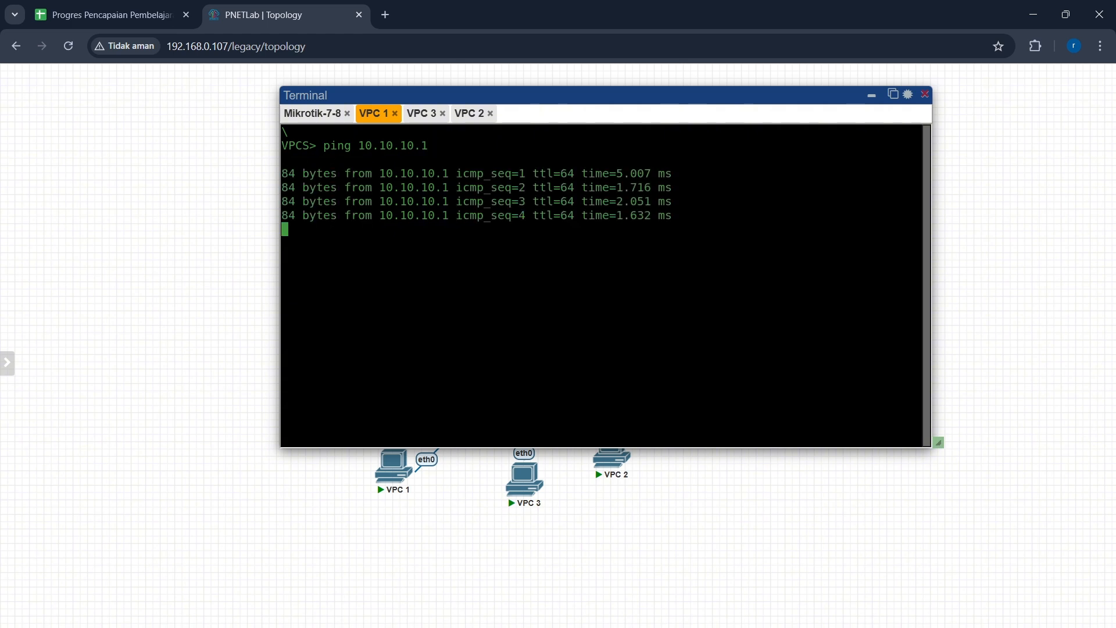
pyautogui.hotkey('ctrl', 'c')
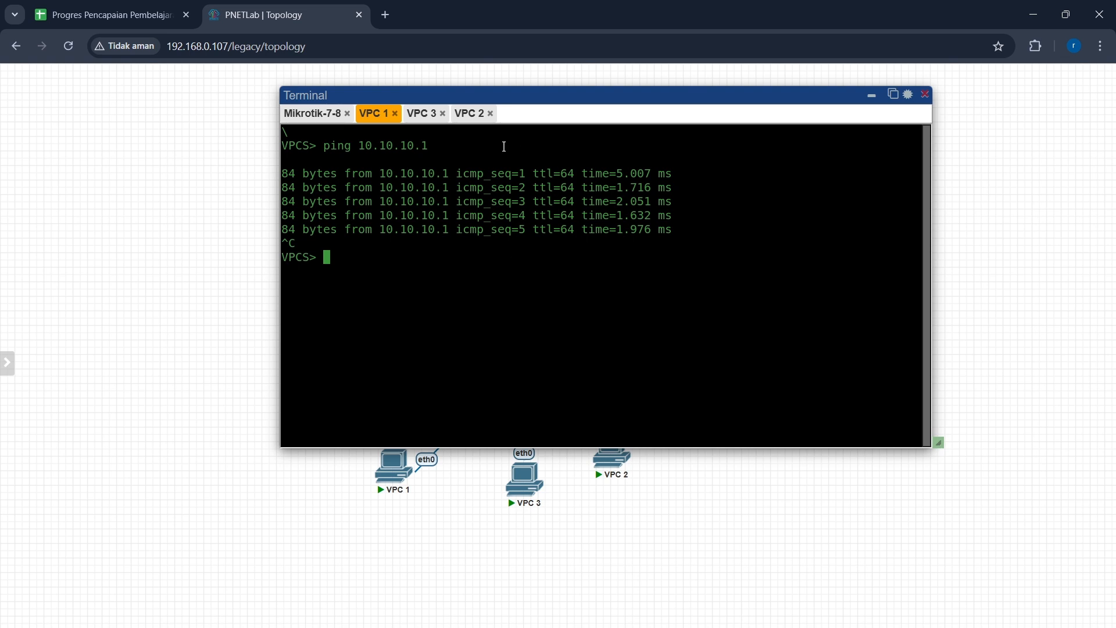
# Step: Switch to the VPC 3 console and ping 30.30.30.1, then stop the ping
pyautogui.click(428, 120)
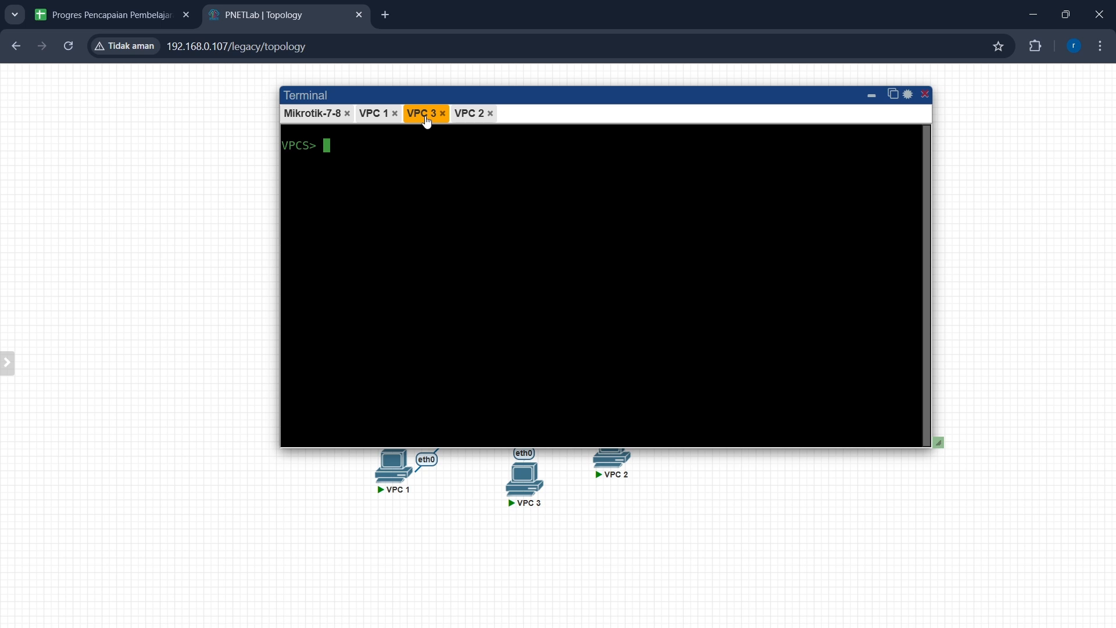
pyautogui.write('ping 30.30.30.1')
pyautogui.press('Return')
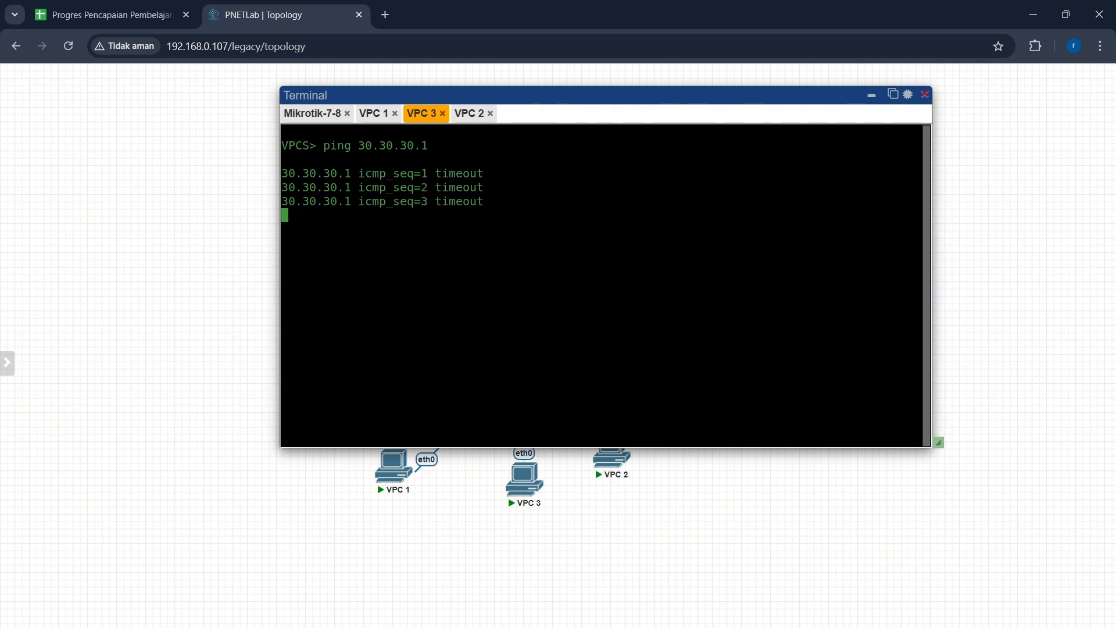
pyautogui.hotkey('ctrl', 'c')
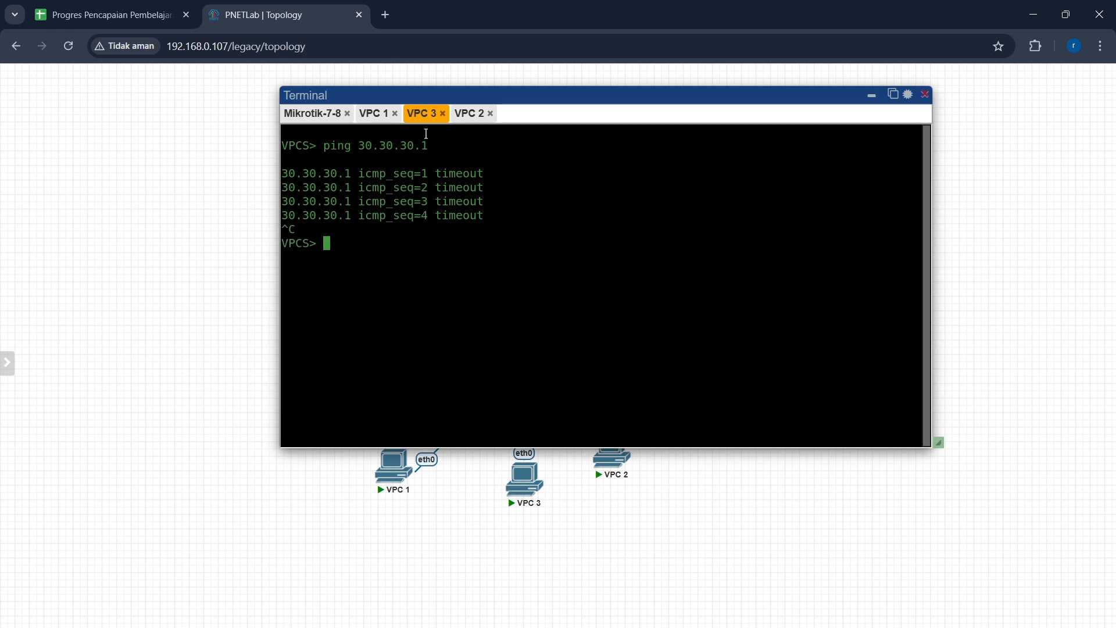
# Step: Ping 20.20.20.1 from the VPC 2 console, stop it and close the terminal window
pyautogui.click(466, 121)
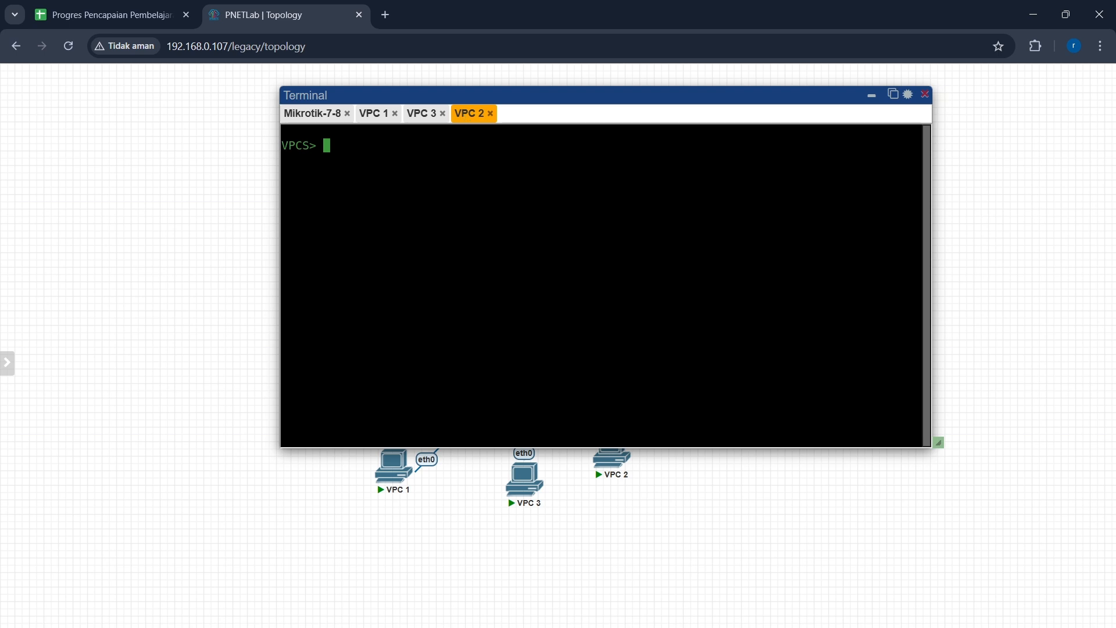
pyautogui.write('ping 20.20.20.1')
pyautogui.press('Return')
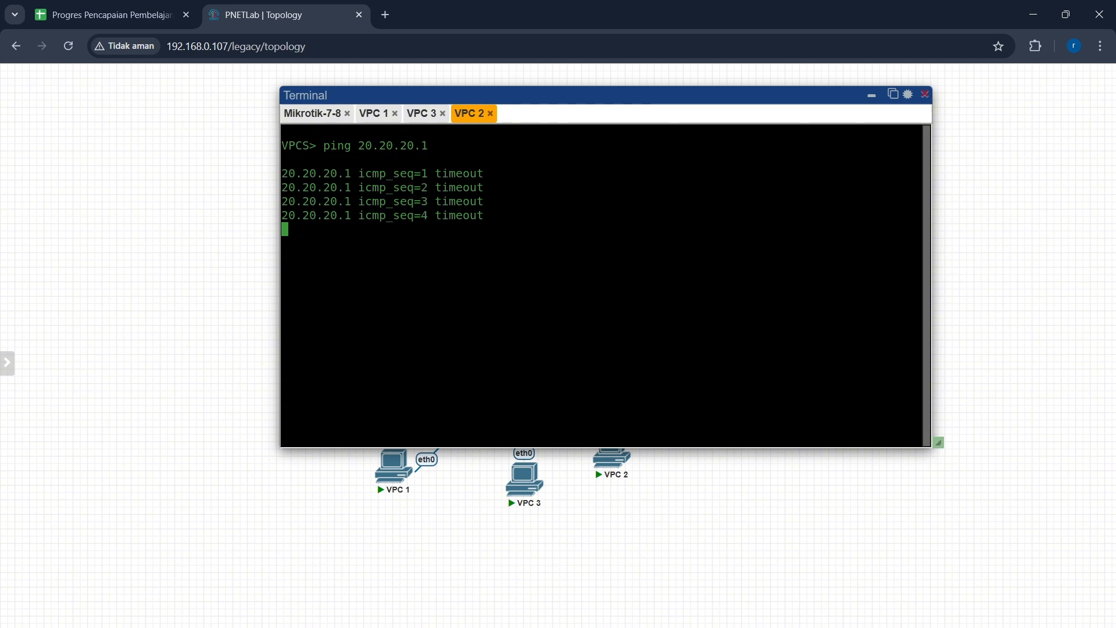
pyautogui.hotkey('ctrl', 'c')
pyautogui.click(925, 95)
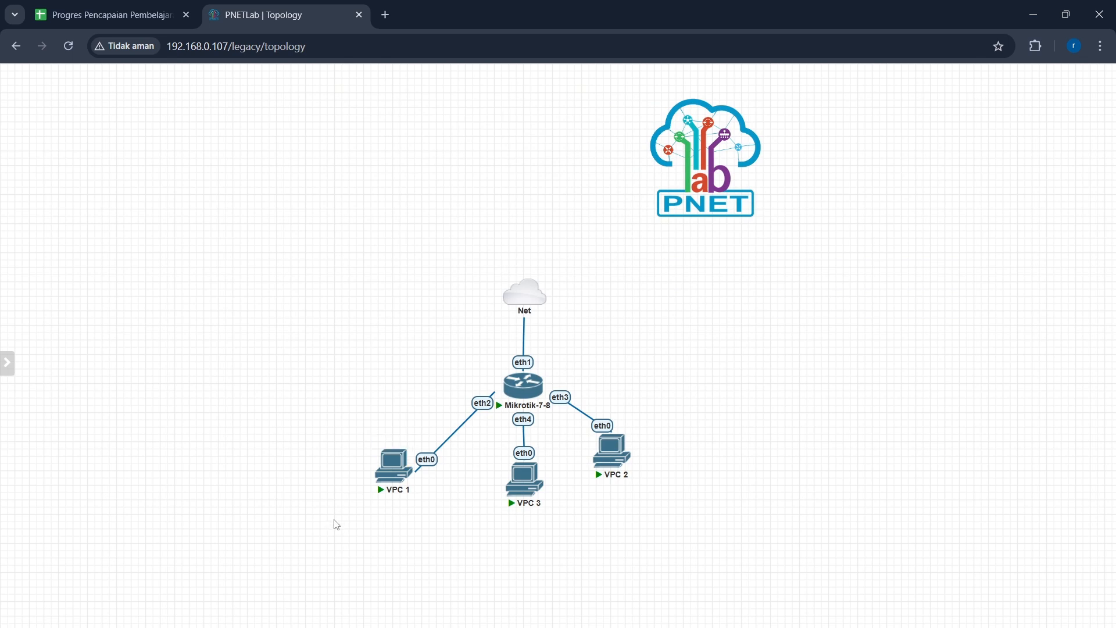
pyautogui.moveTo(335, 519); pyautogui.dragTo(400, 476)
pyautogui.moveTo(563, 496); pyautogui.dragTo(406, 454)
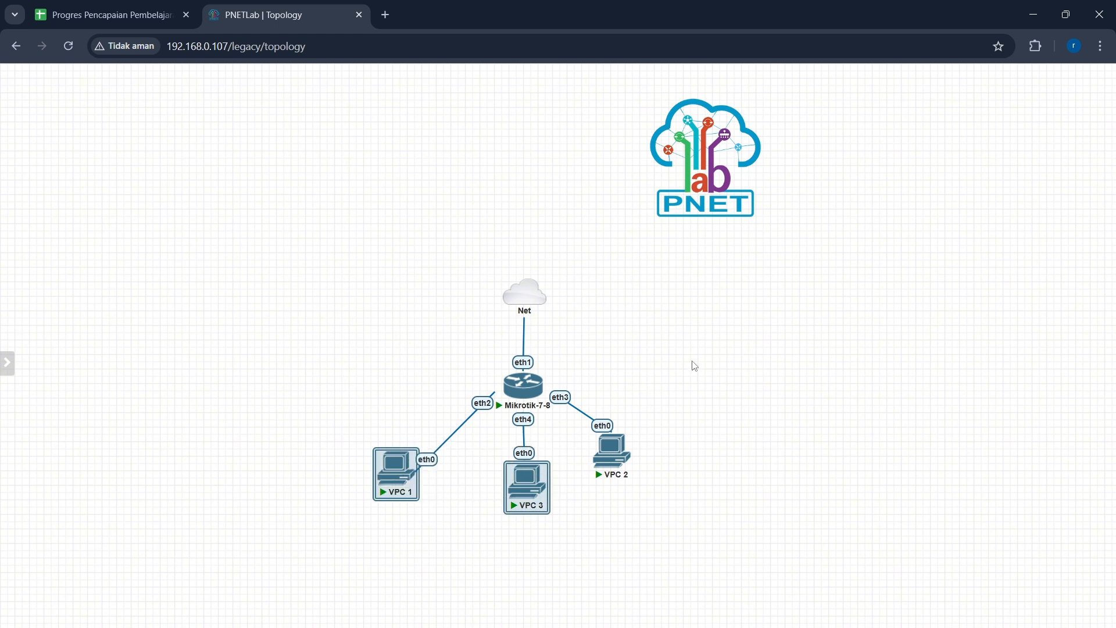
pyautogui.click(700, 386)
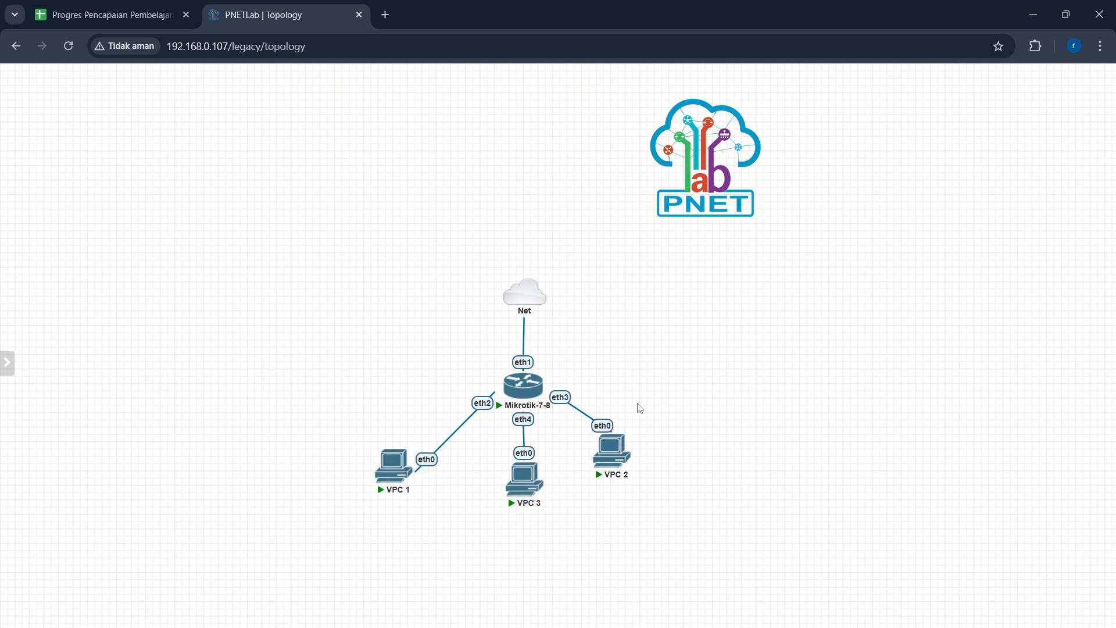
# Step: Start adding a new node on the topology canvas and name it SERVER
pyautogui.rightClick(663, 396)
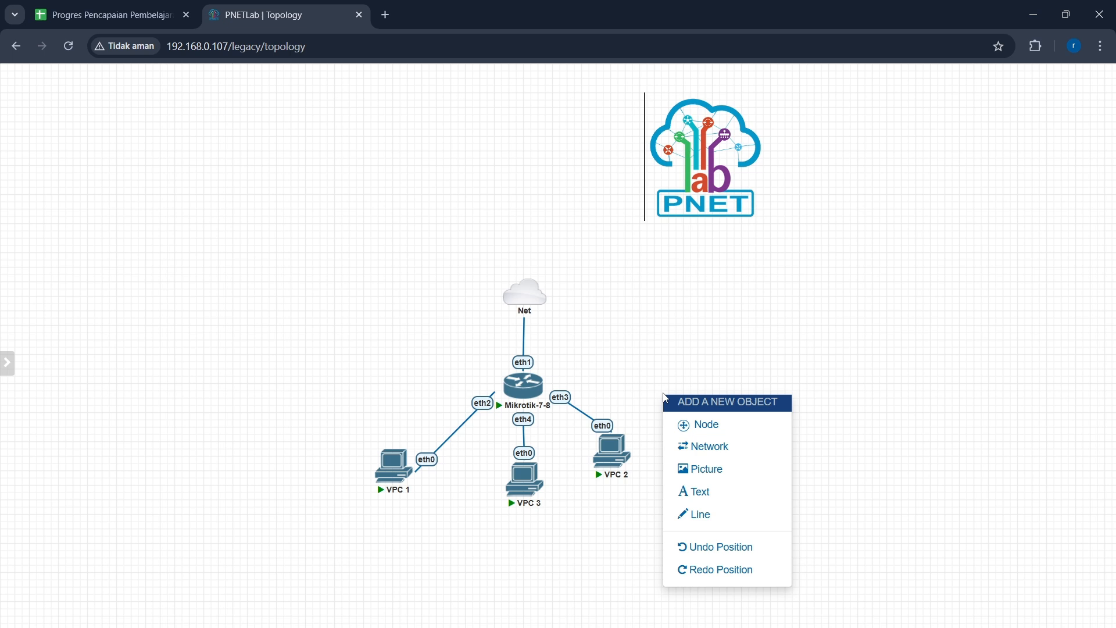
pyautogui.click(700, 424)
pyautogui.click(587, 290)
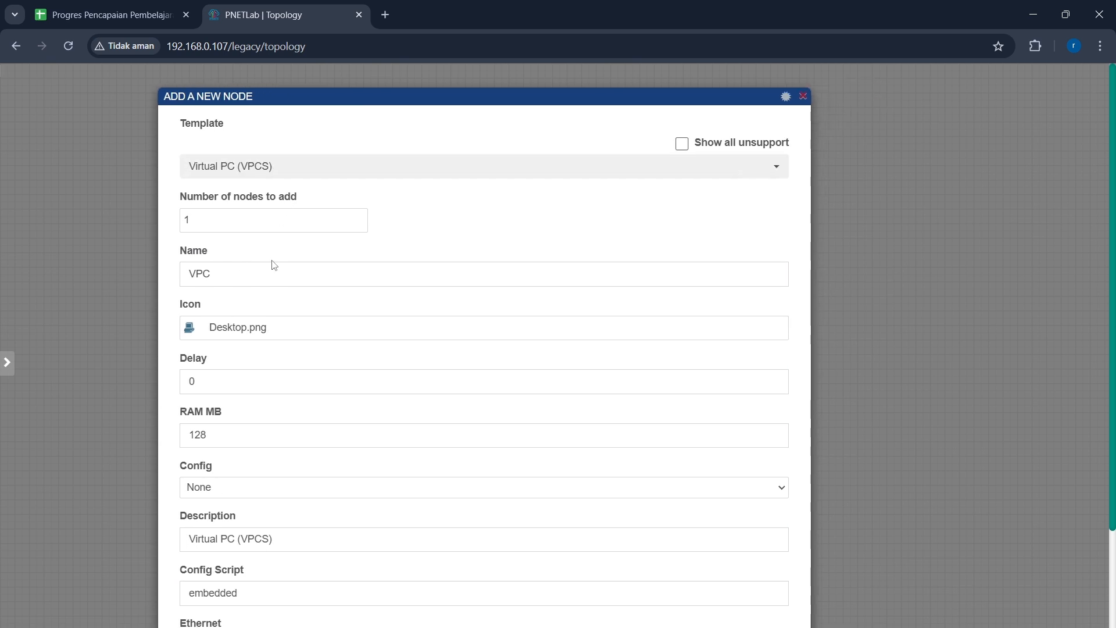
pyautogui.moveTo(274, 281); pyautogui.dragTo(167, 280)
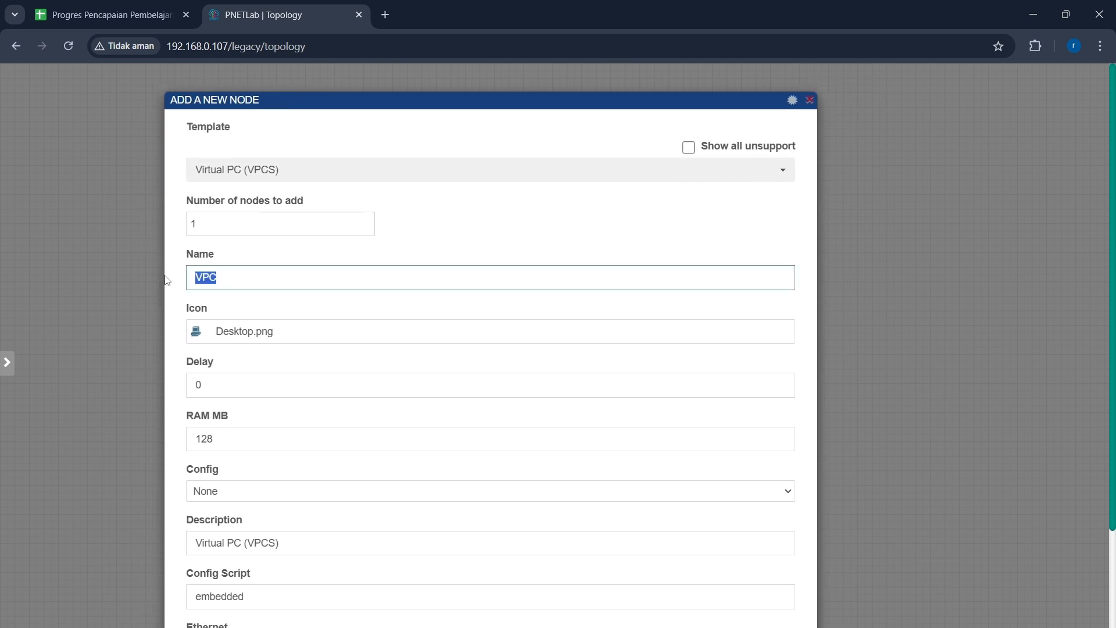
pyautogui.write('SERVER')
# Step: Set the new node's icon to Desktop-1.png and save the SERVER node to the topology
pyautogui.click(225, 321)
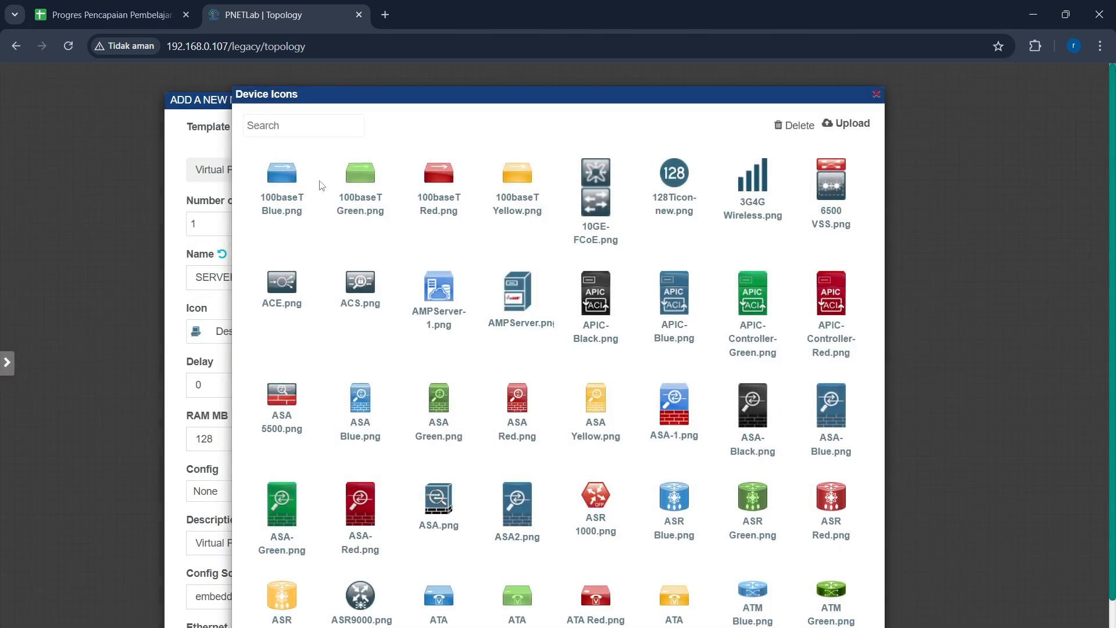
pyautogui.click(306, 126)
pyautogui.write('desk')
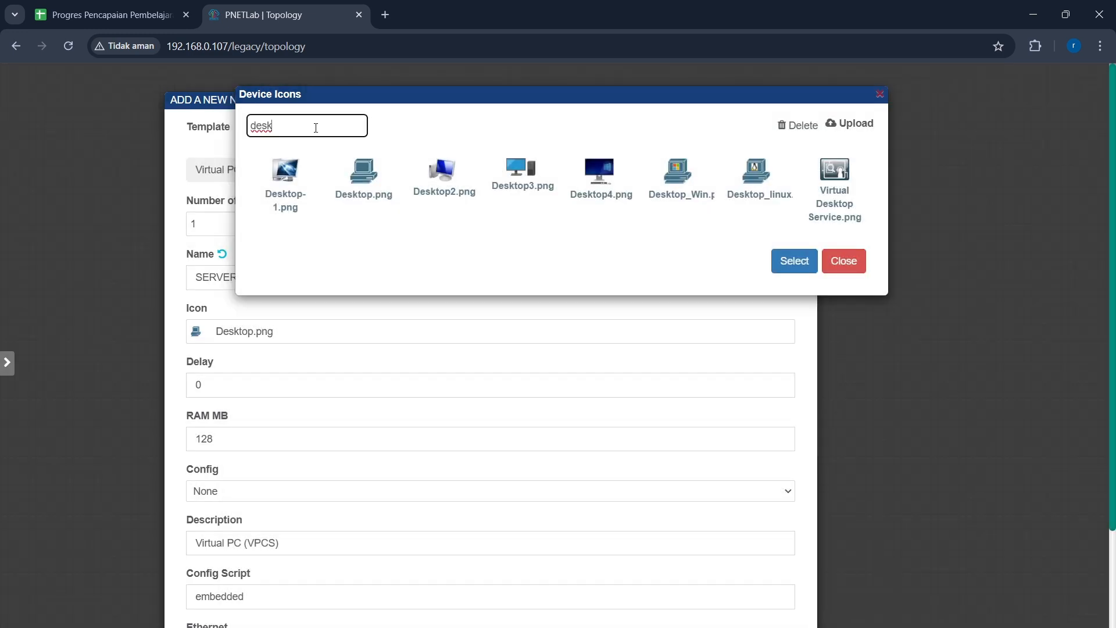
pyautogui.click(297, 195)
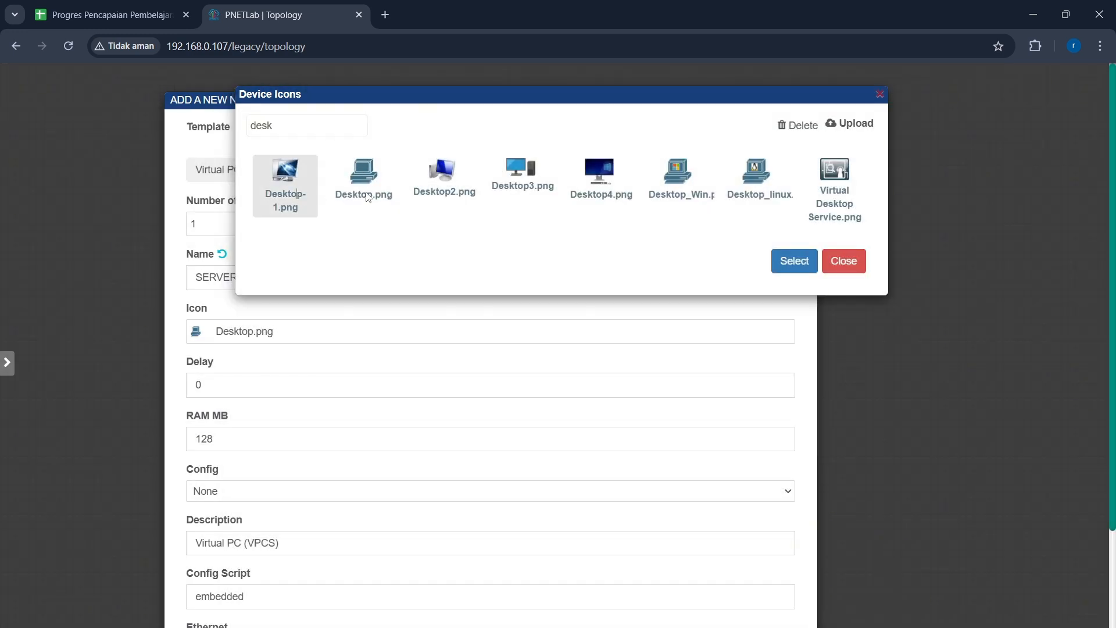
pyautogui.click(794, 261)
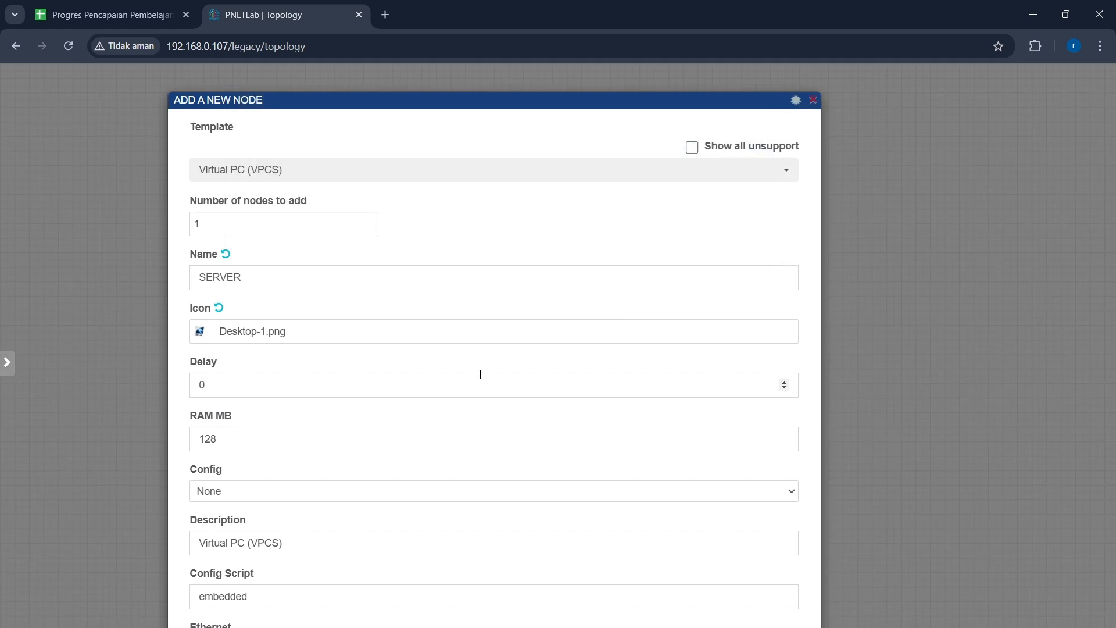
pyautogui.click(480, 375)
pyautogui.scroll(-3, 480, 374)
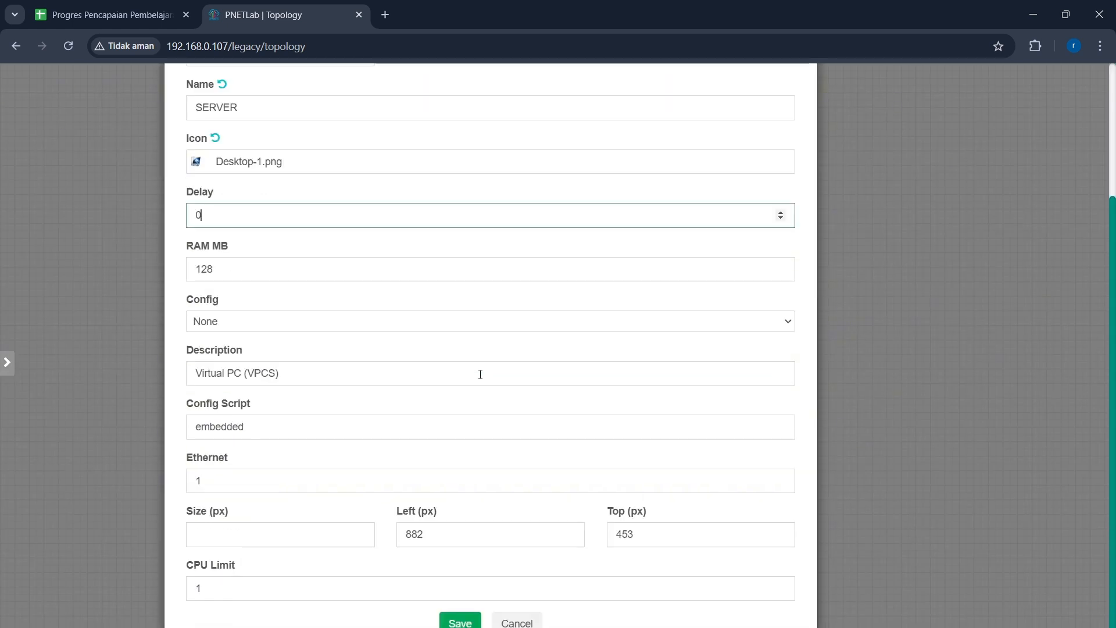
pyautogui.click(453, 621)
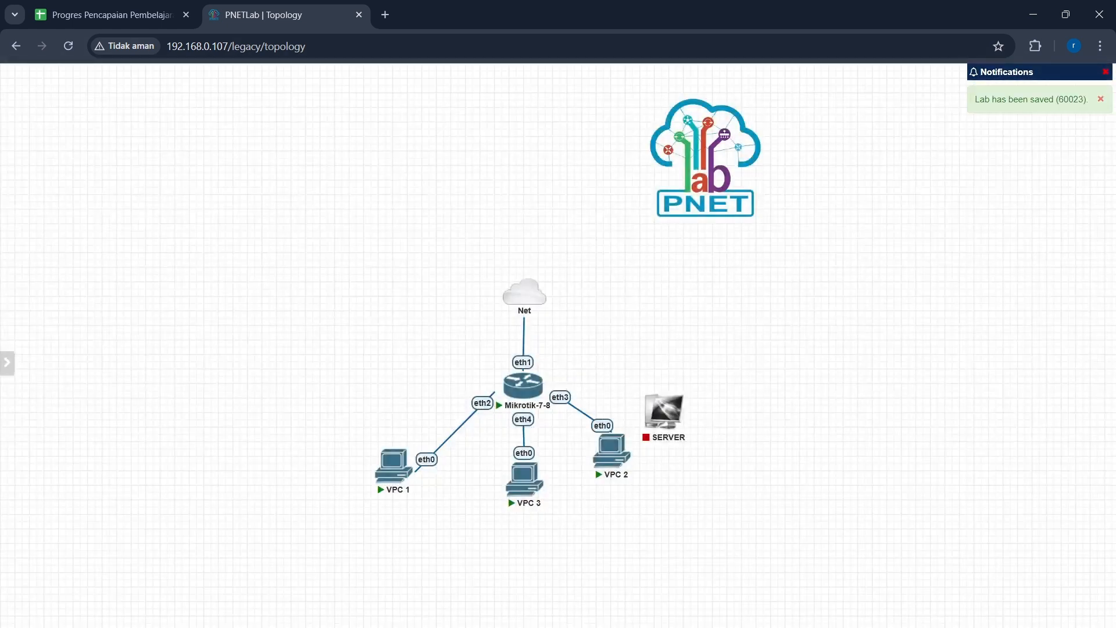
# Step: Connect SERVER's eth0 to eth5 of the Mikrotik-7-8 router
pyautogui.moveTo(667, 410)
pyautogui.mouseDown()
pyautogui.moveTo(685, 365)
pyautogui.moveTo(526, 383)
pyautogui.mouseUp()
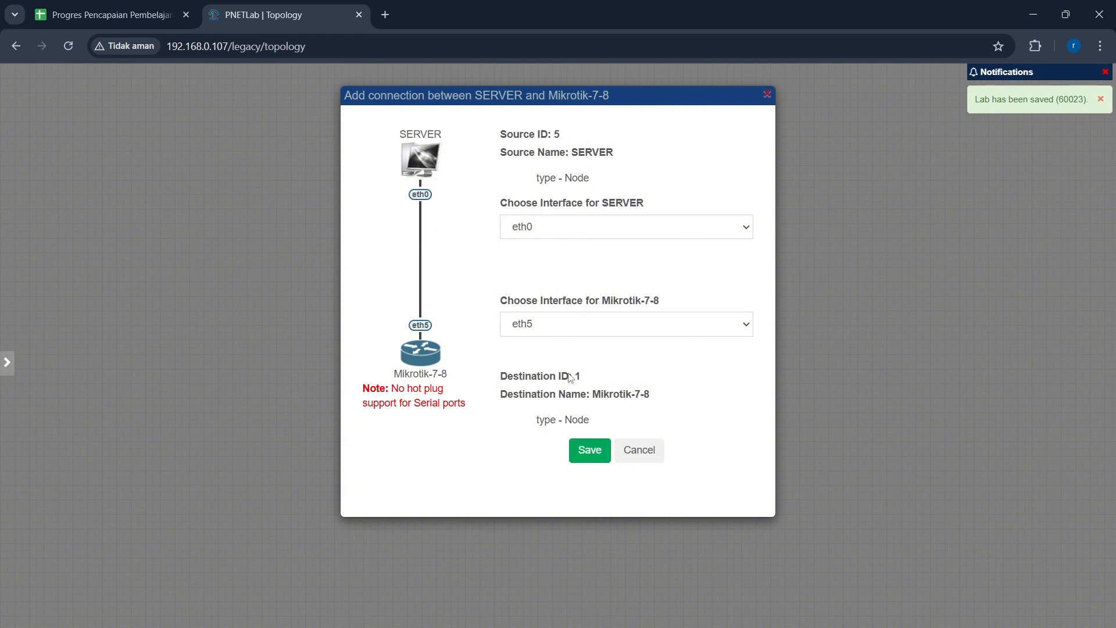
pyautogui.click(589, 452)
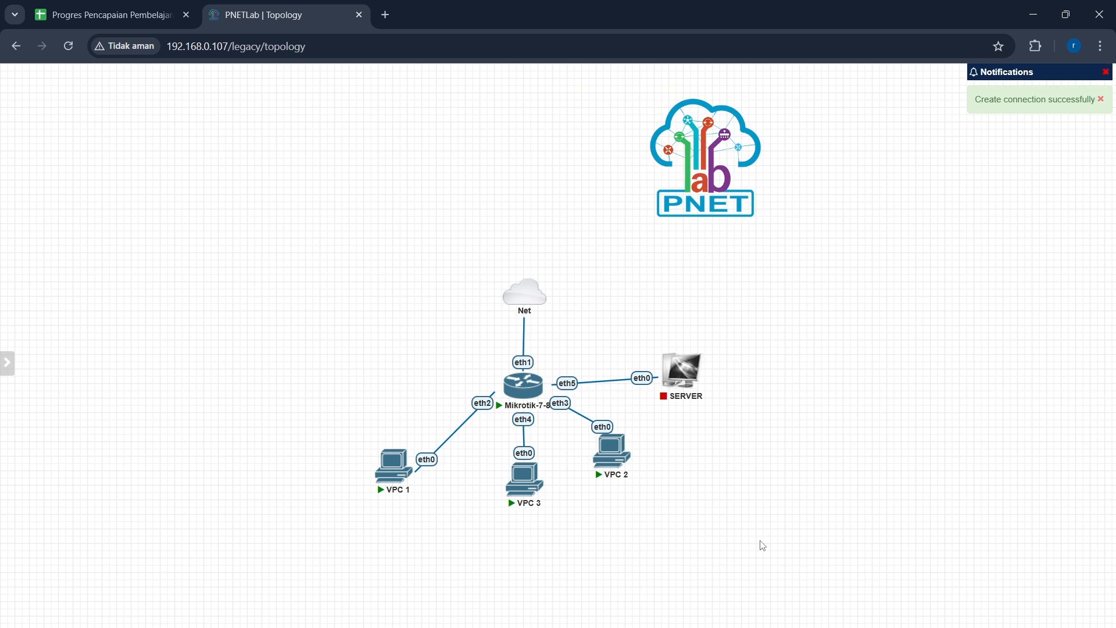
# Step: In WinBox, close the firewall window and add address 192.168.1.1/24 on interface ether5
pyautogui.moveTo(766, 623)
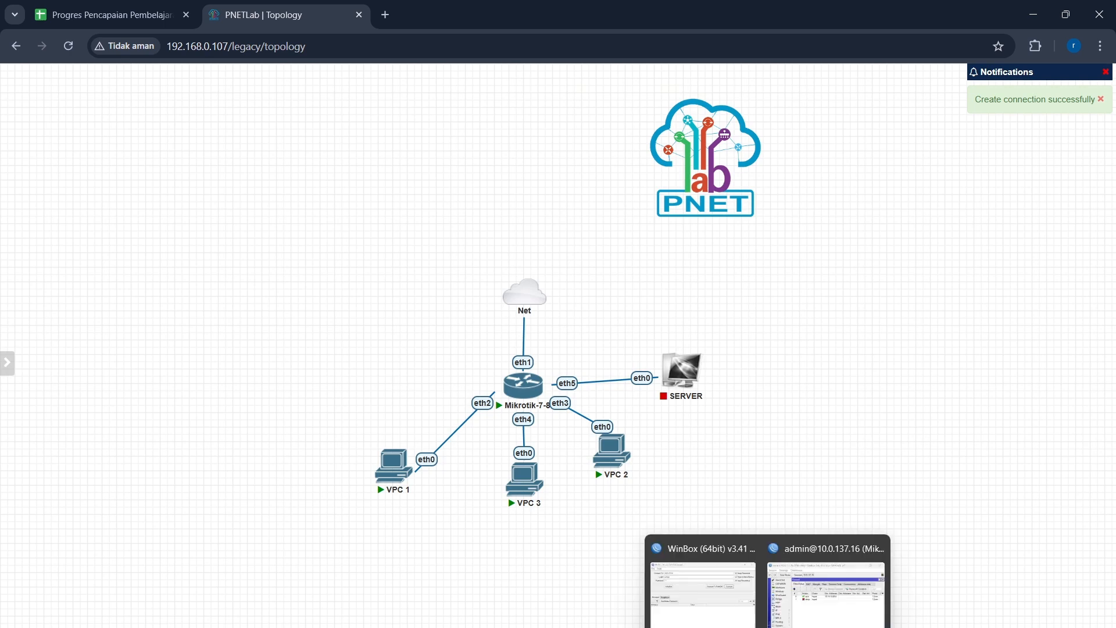
pyautogui.click(799, 608)
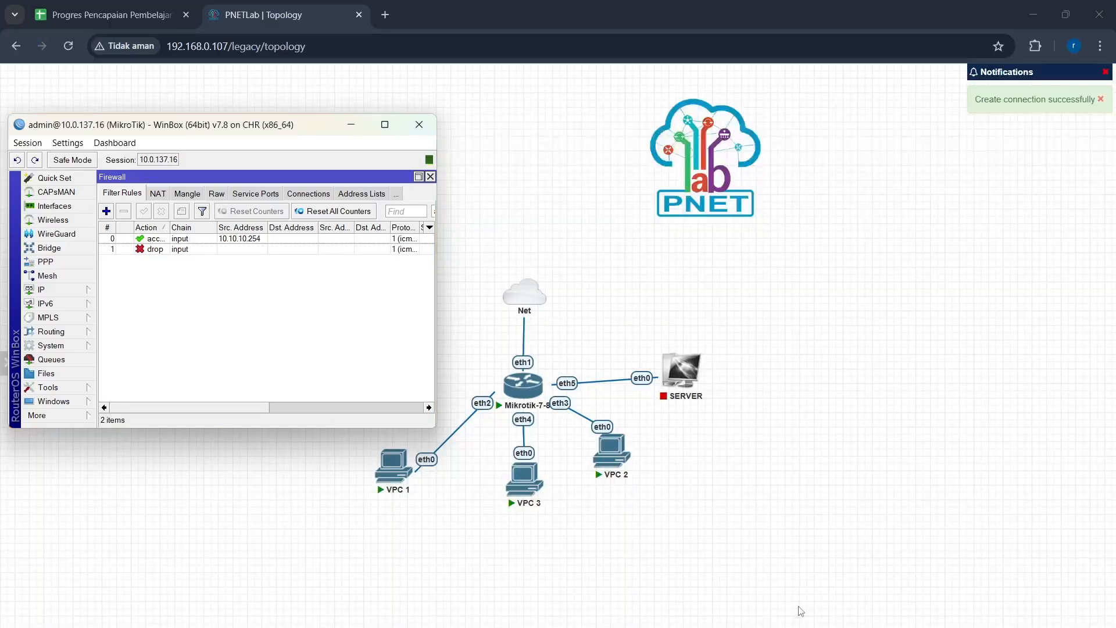
pyautogui.click(430, 176)
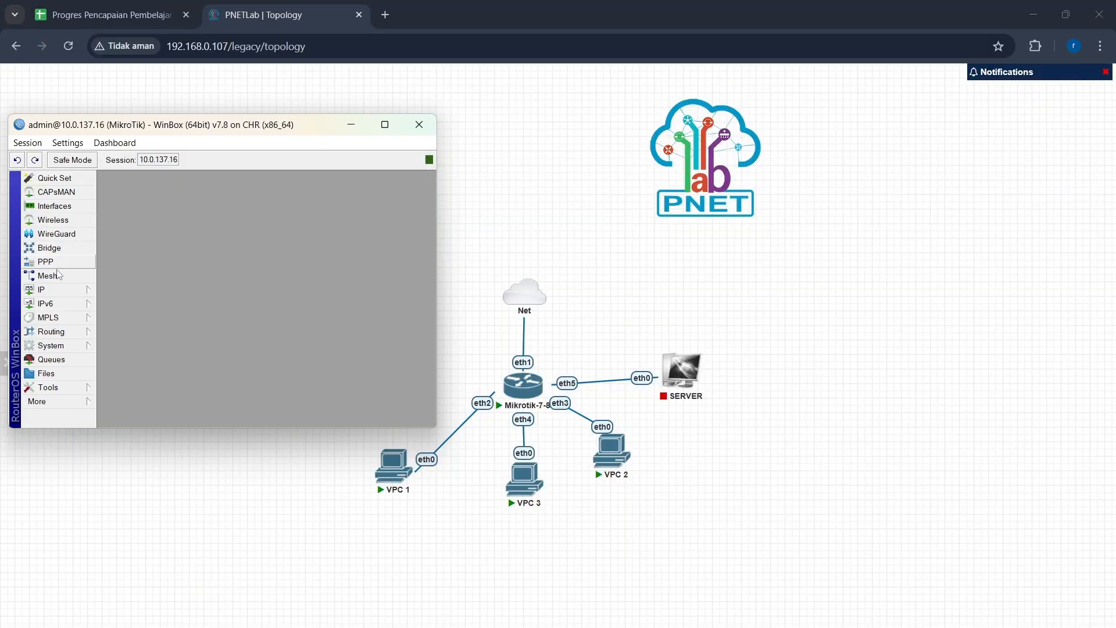
pyautogui.click(58, 290)
pyautogui.click(103, 305)
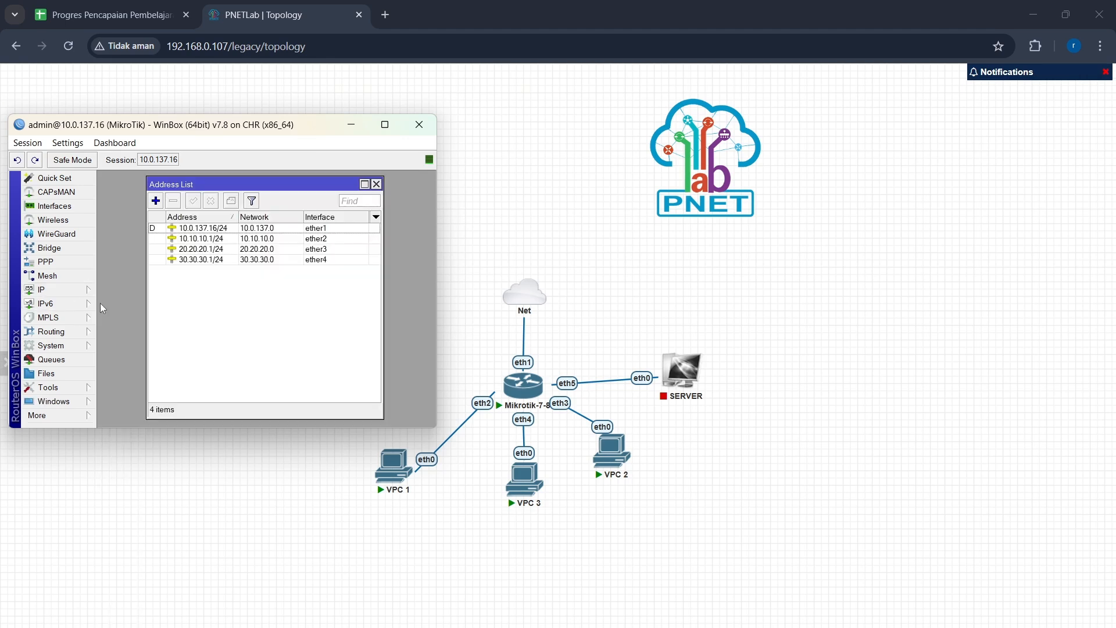
pyautogui.click(156, 200)
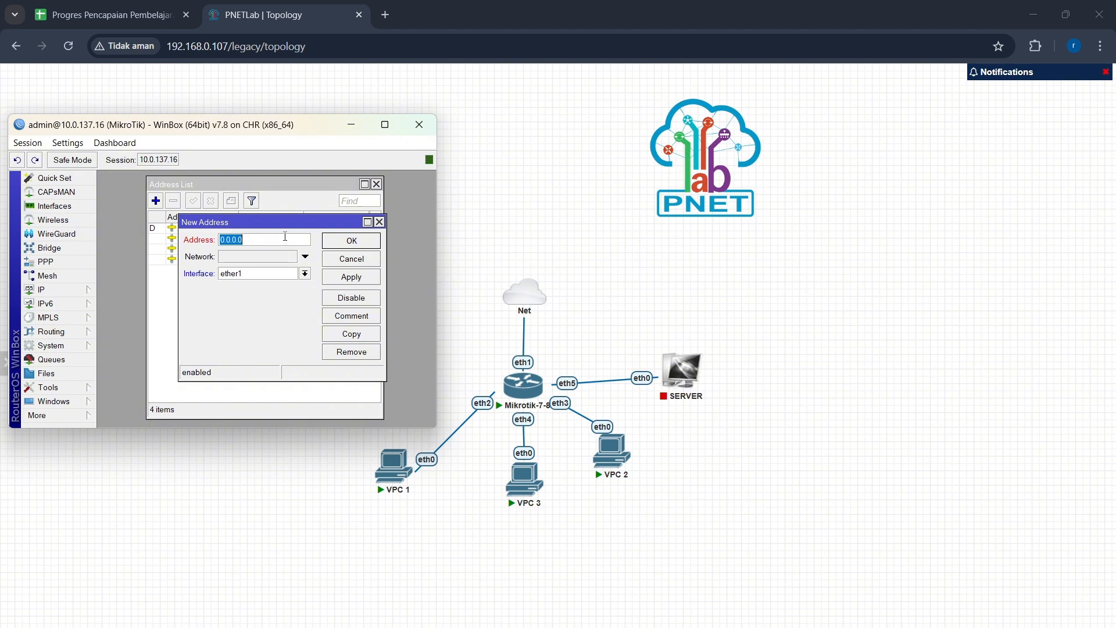
pyautogui.write('192.168.1.1/24')
pyautogui.click(302, 276)
pyautogui.click(278, 323)
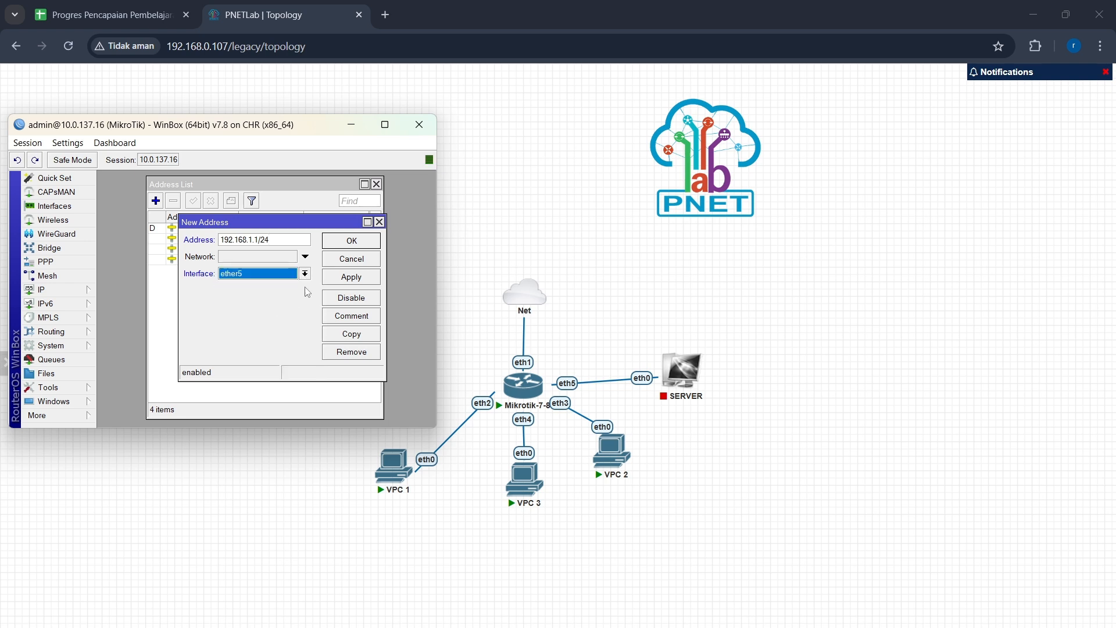
pyautogui.click(346, 277)
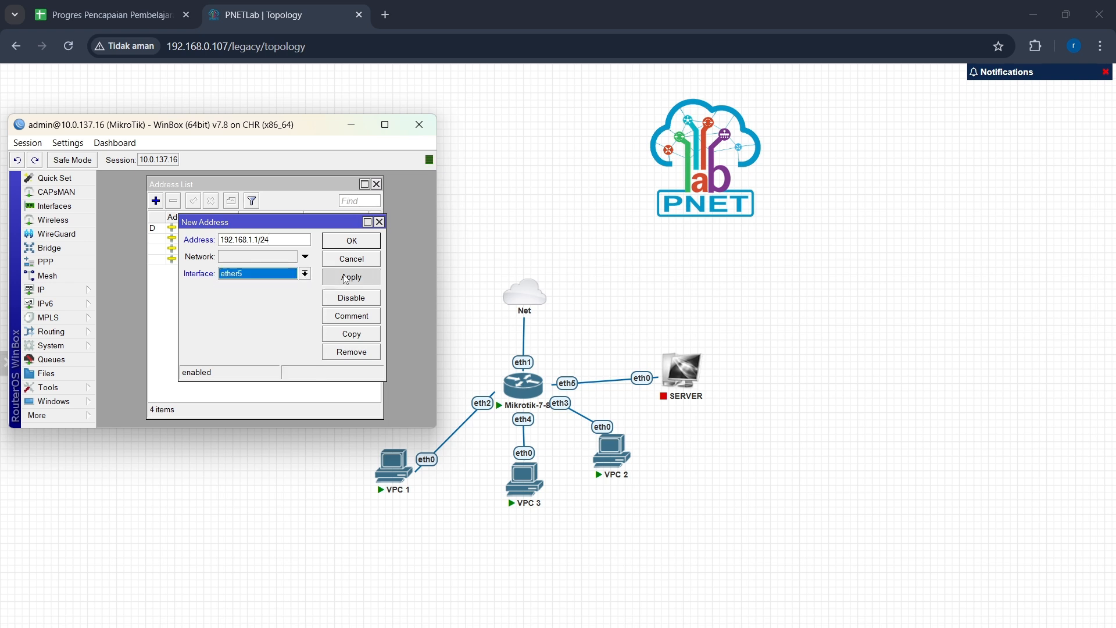
pyautogui.click(347, 241)
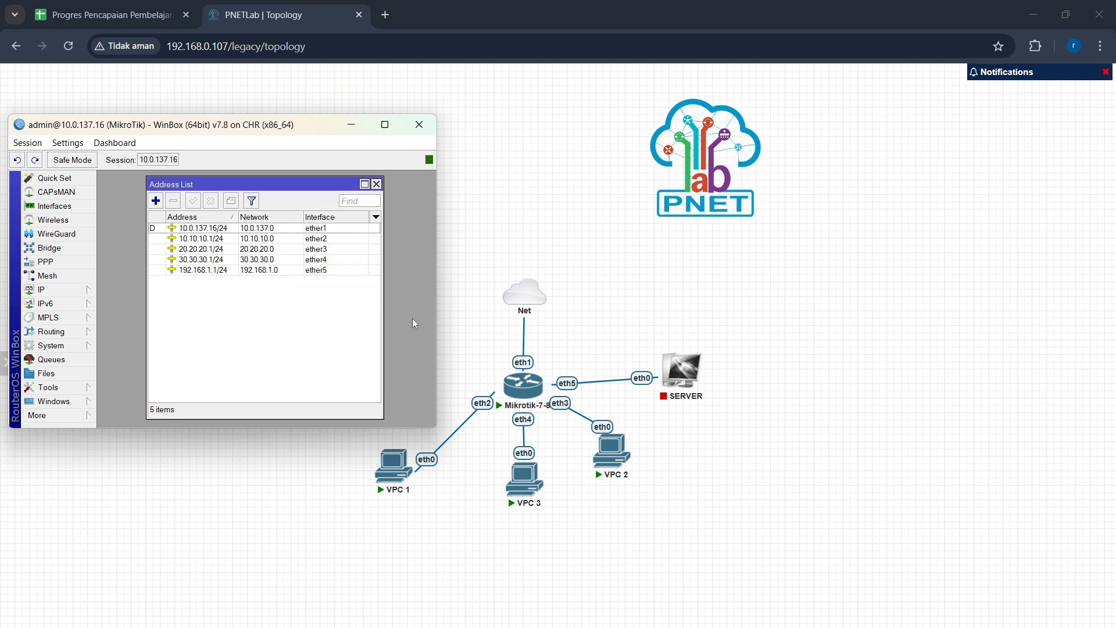
# Step: Start the SERVER node, open its console and show its IP settings
pyautogui.moveTo(672, 378)
pyautogui.click(669, 347)
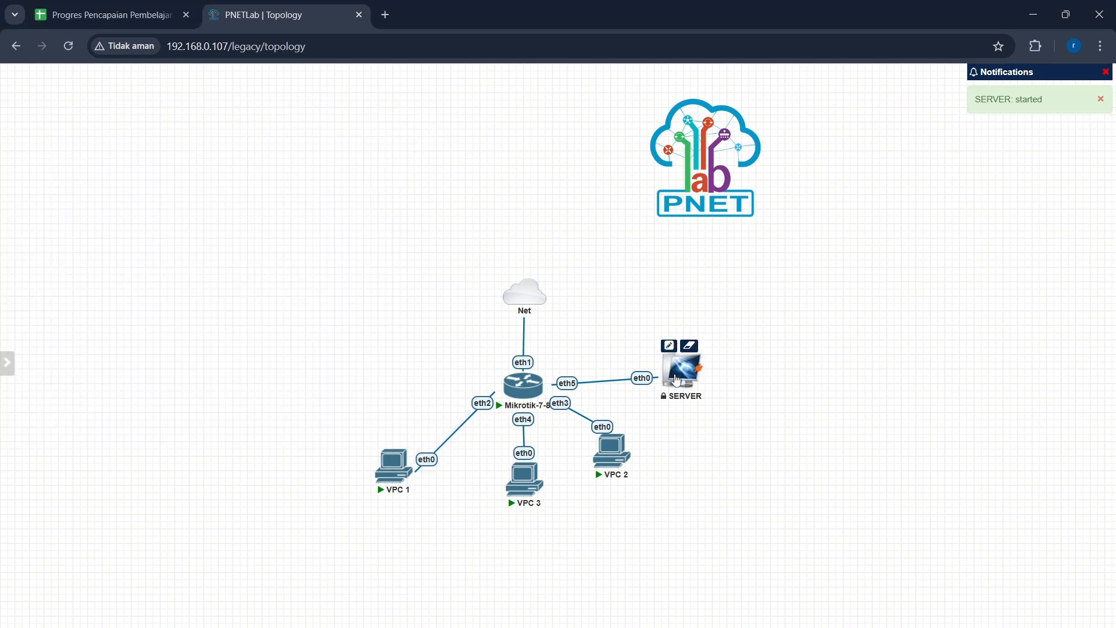
pyautogui.click(676, 379)
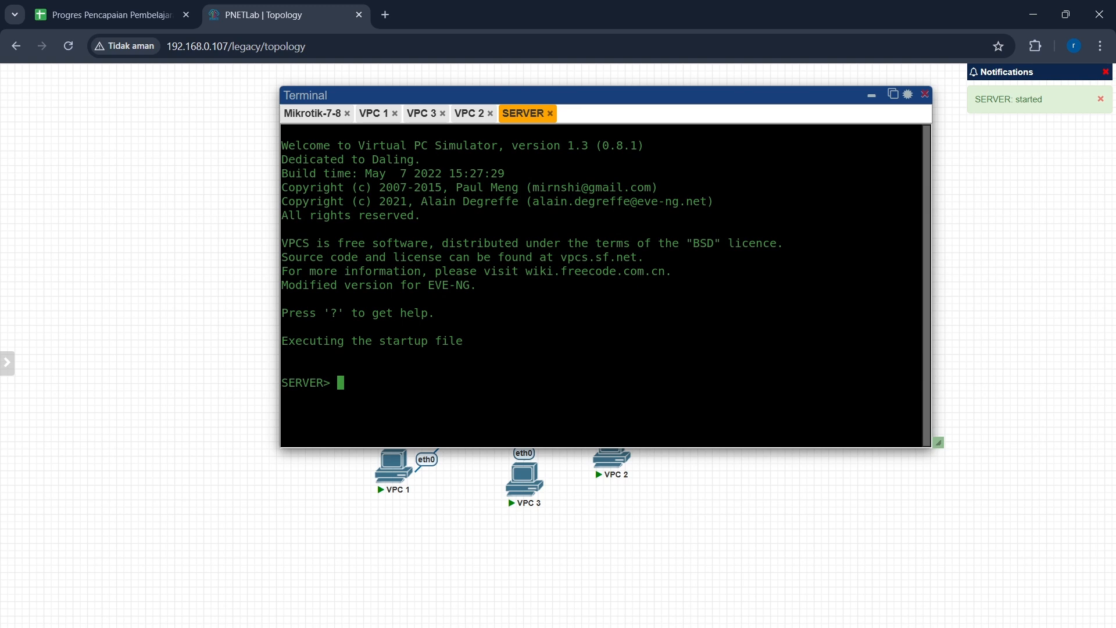
pyautogui.write('show ip')
pyautogui.press('Return')
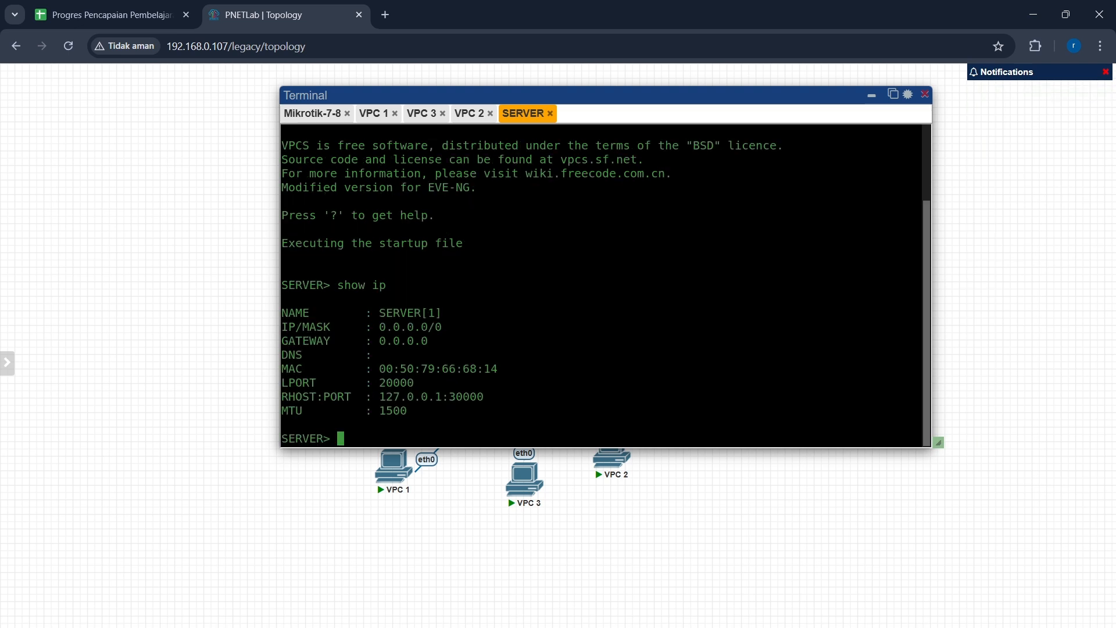
# Step: Set the SERVER's IP to 192.168.1.2/24 with gateway 192.168.1.1
pyautogui.write('ip 192.168.1.2 192.168')
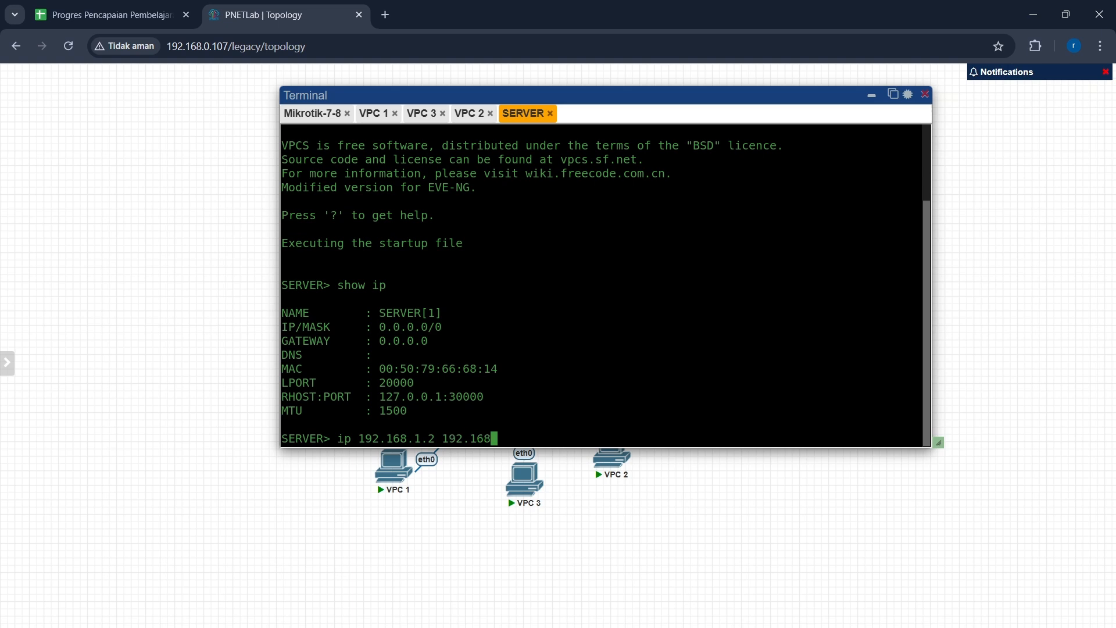
pyautogui.write('.1.1/24')
pyautogui.press('Return')
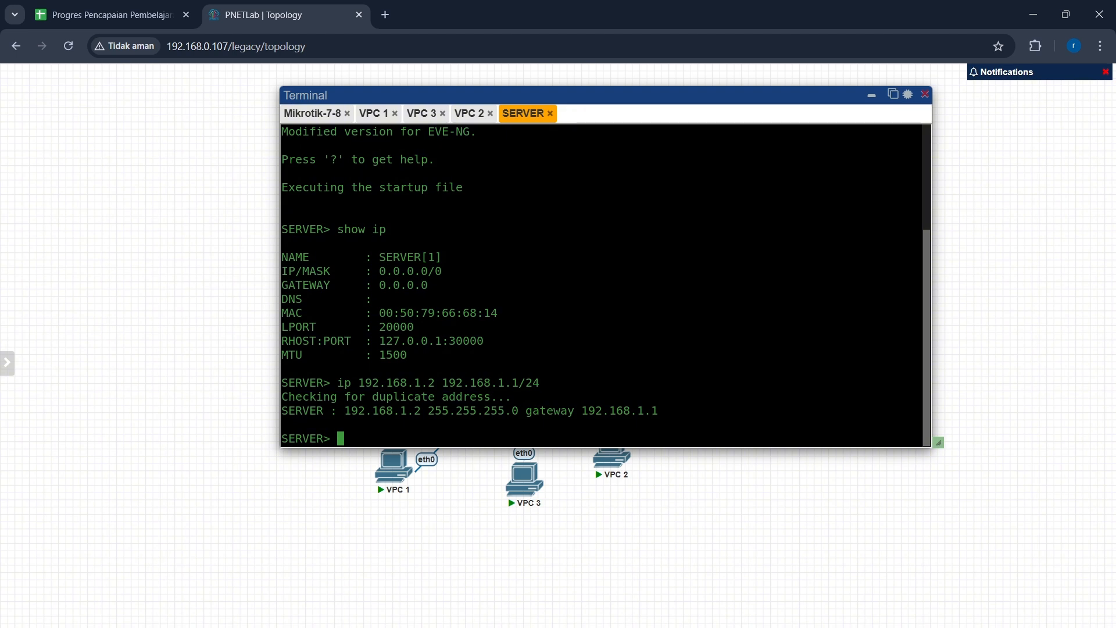
# Step: Redisplay the SERVER's IP settings and move the SERVER node lower on the canvas
pyautogui.press('Up')
pyautogui.press('Up')
pyautogui.press('Return')
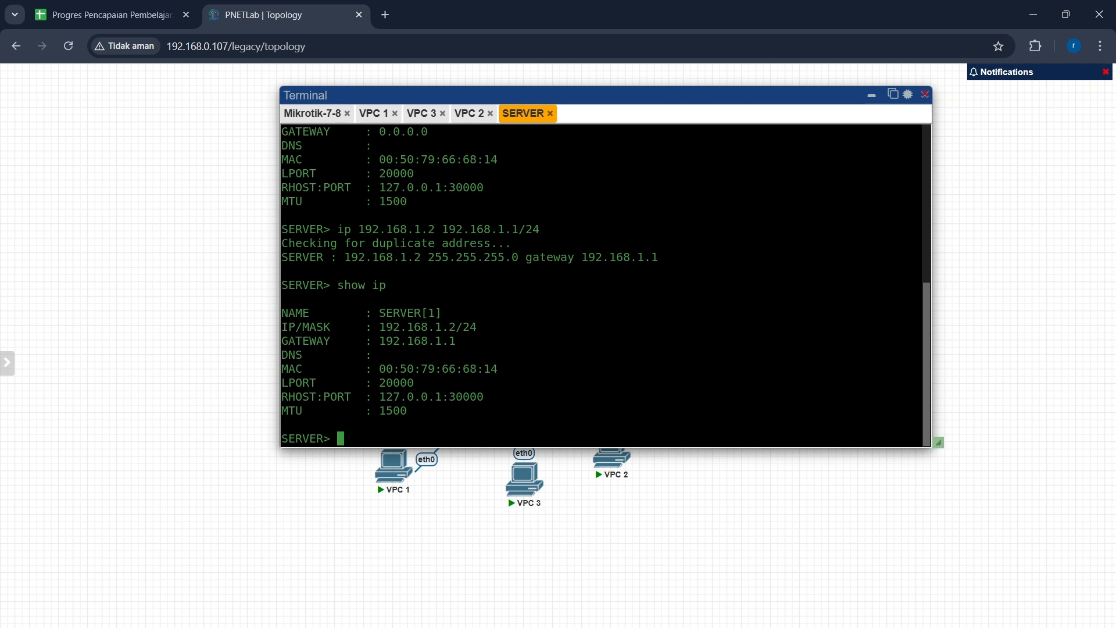
pyautogui.moveTo(834, 443); pyautogui.dragTo(778, 600)
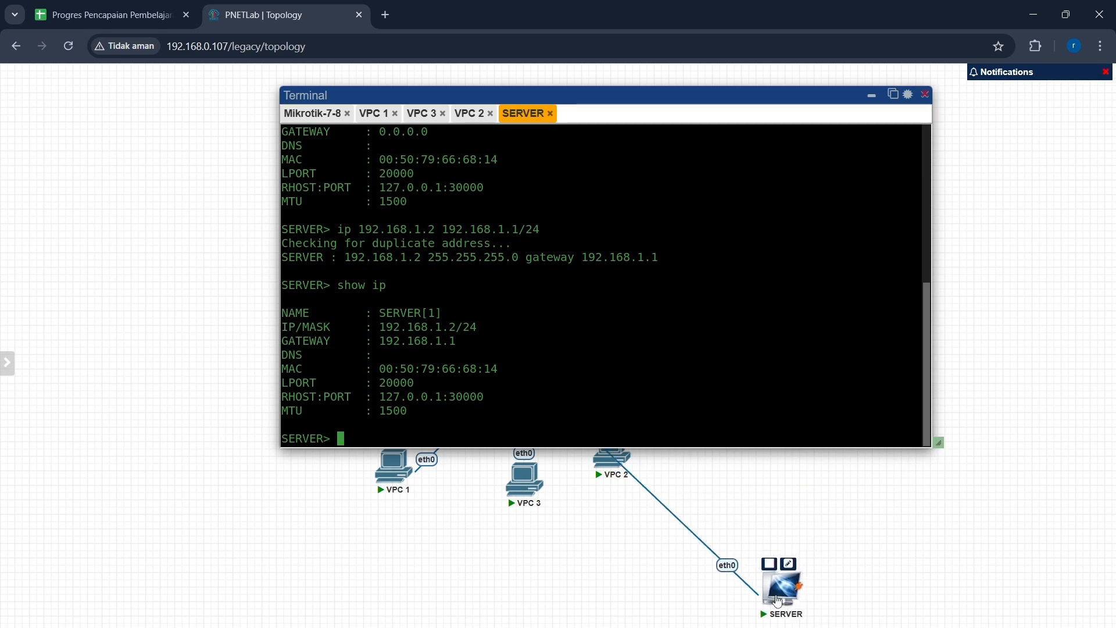
# Step: Switch to WinBox, open the firewall filter rules and disable both existing ICMP rules
pyautogui.click(769, 627)
pyautogui.click(826, 590)
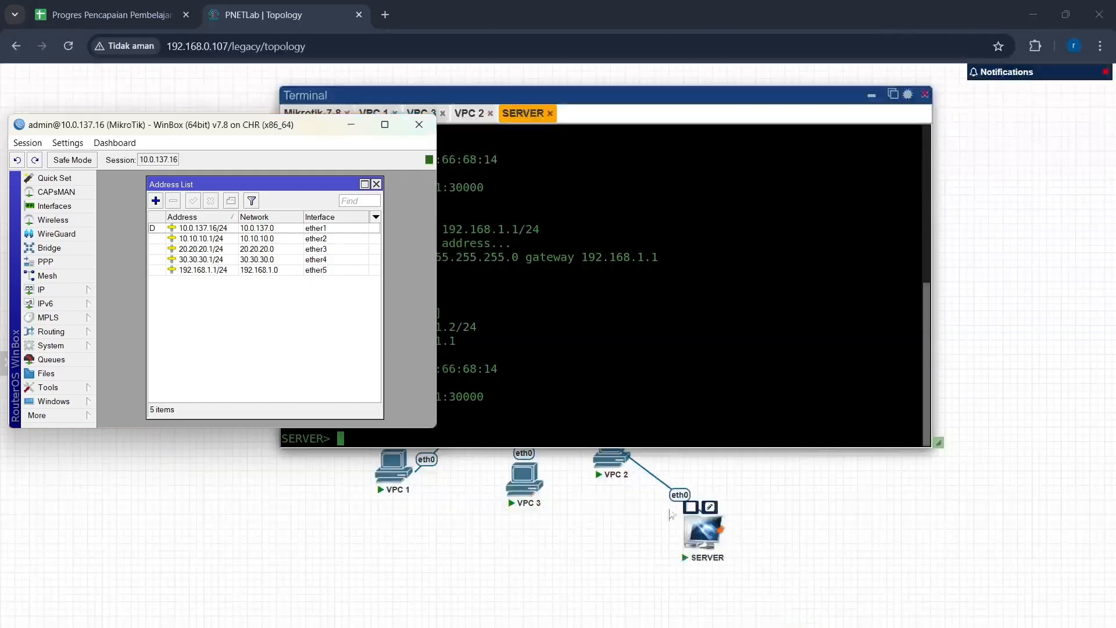
pyautogui.click(79, 291)
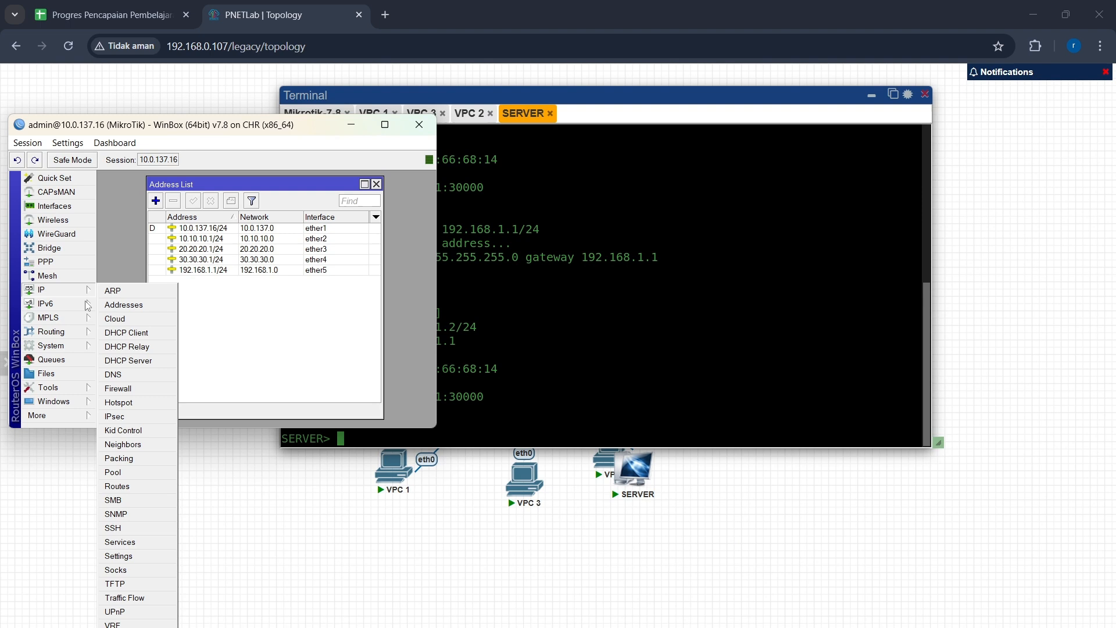
pyautogui.click(133, 392)
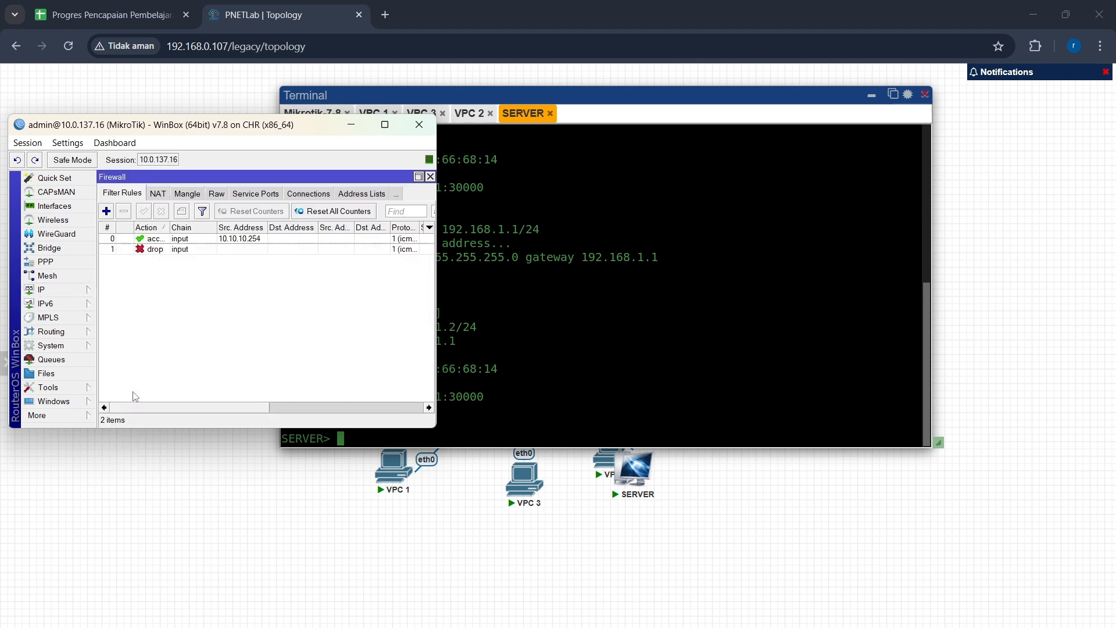
pyautogui.click(187, 238)
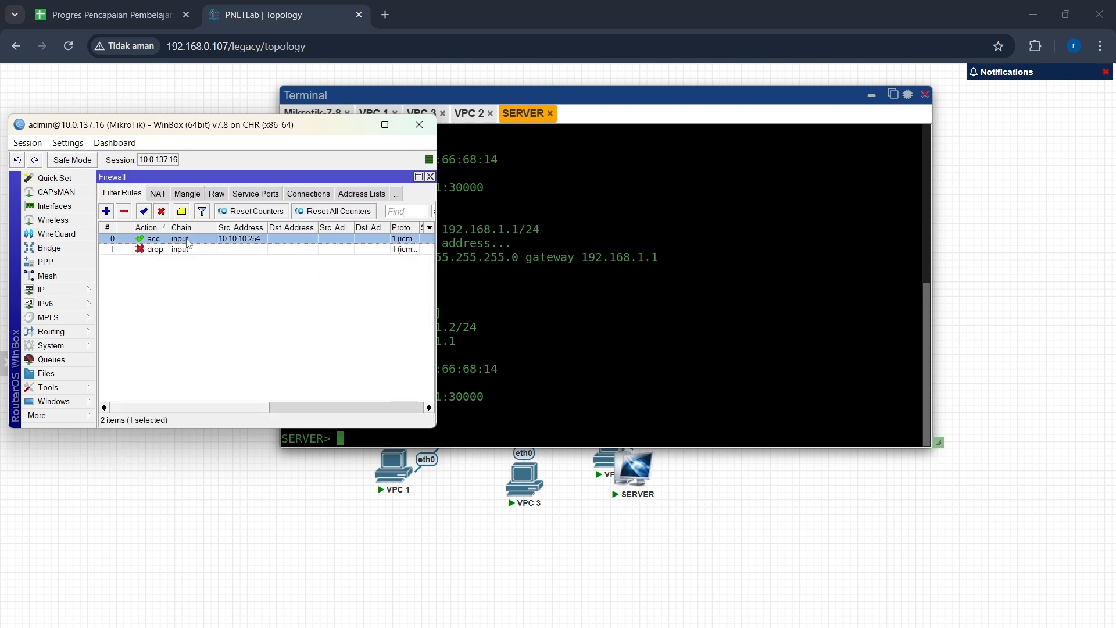
pyautogui.click(162, 213)
pyautogui.click(161, 250)
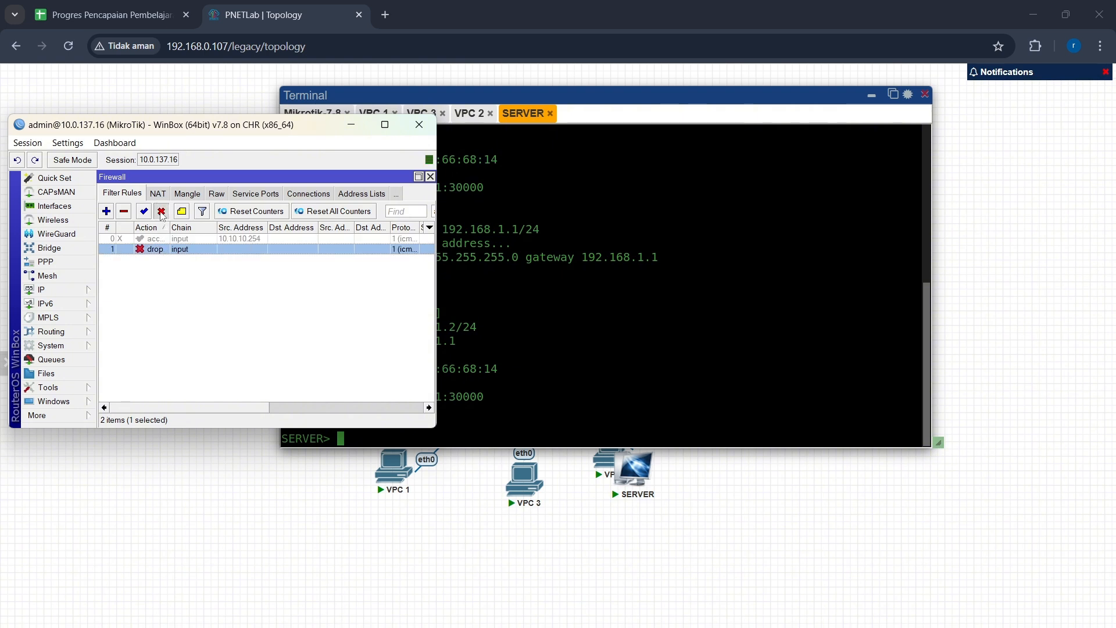
pyautogui.click(162, 212)
pyautogui.click(167, 295)
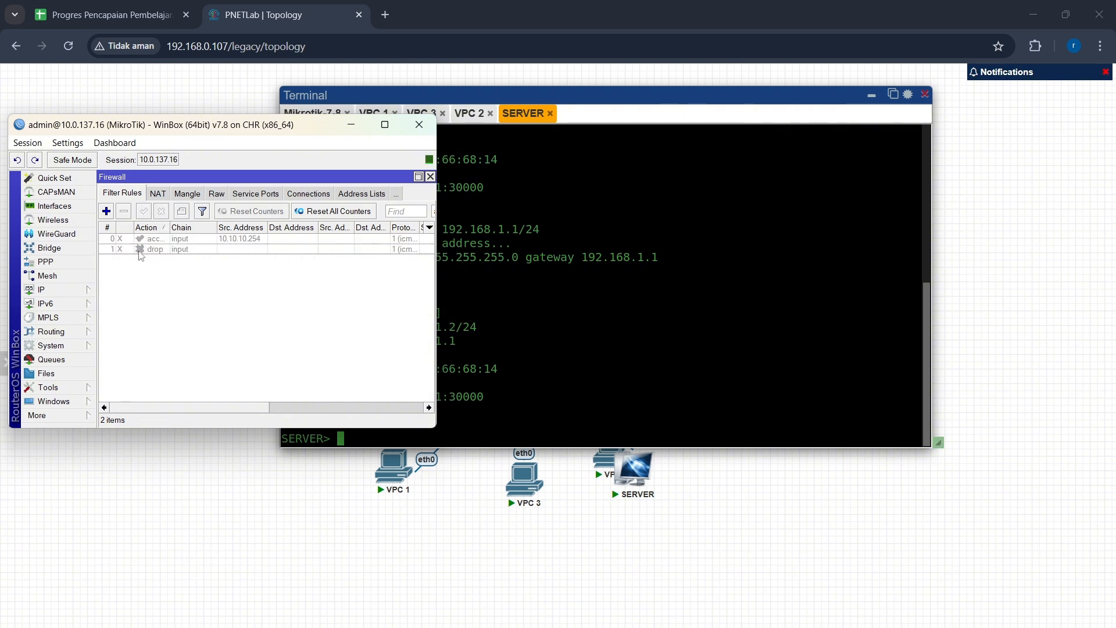
# Step: Add a new forward-chain firewall rule with source address 10.10.10.254 and enable its destination address field
pyautogui.click(106, 211)
pyautogui.click(165, 199)
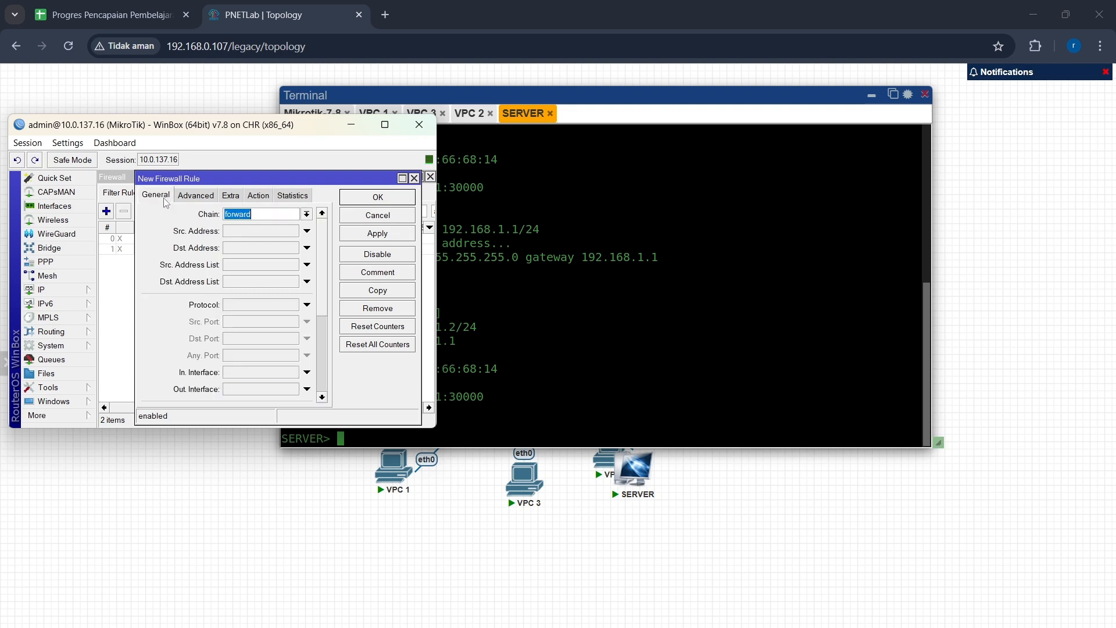
pyautogui.click(273, 231)
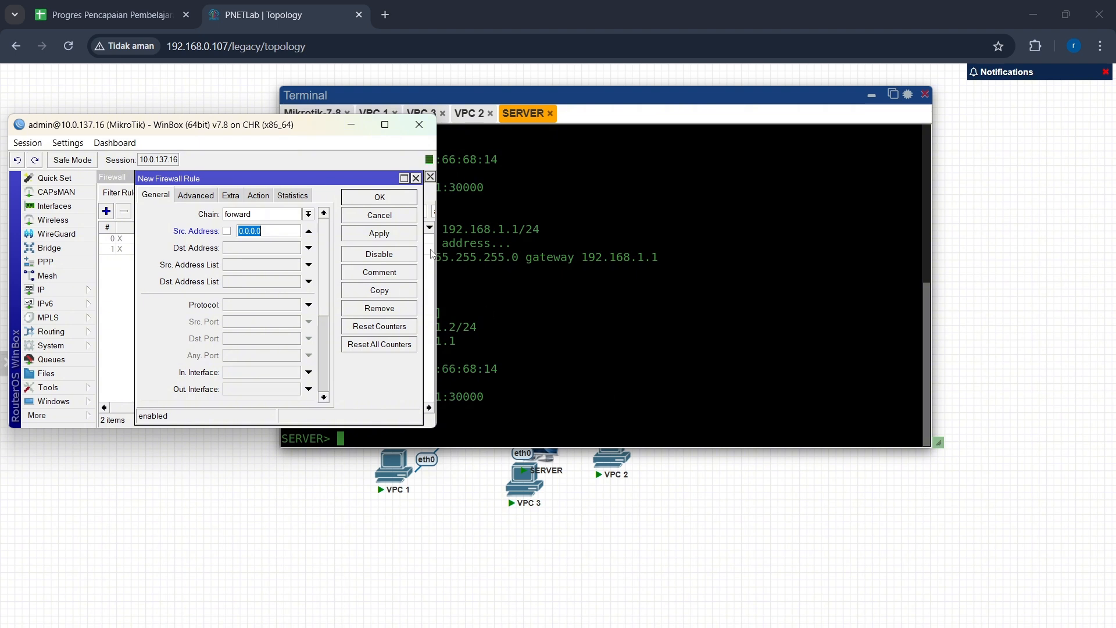
pyautogui.write('100.10.10.254')
pyautogui.click(246, 248)
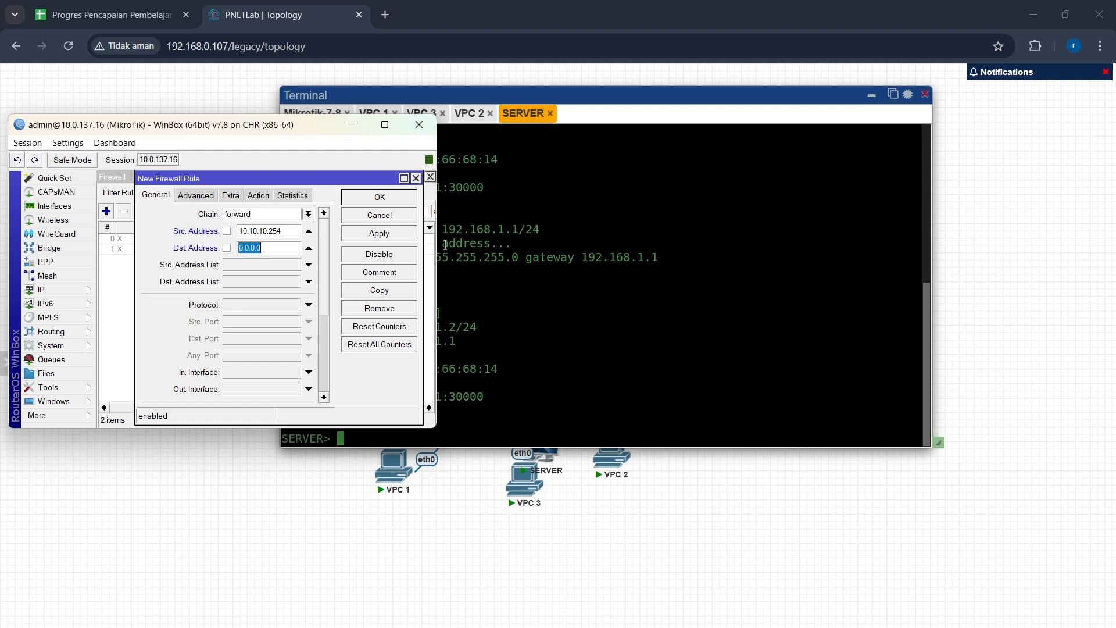
# Step: Copy the SERVER's address from its console and set the new rule's destination address to 192.168.1.2
pyautogui.click(464, 336)
pyautogui.moveTo(460, 333); pyautogui.dragTo(381, 326)
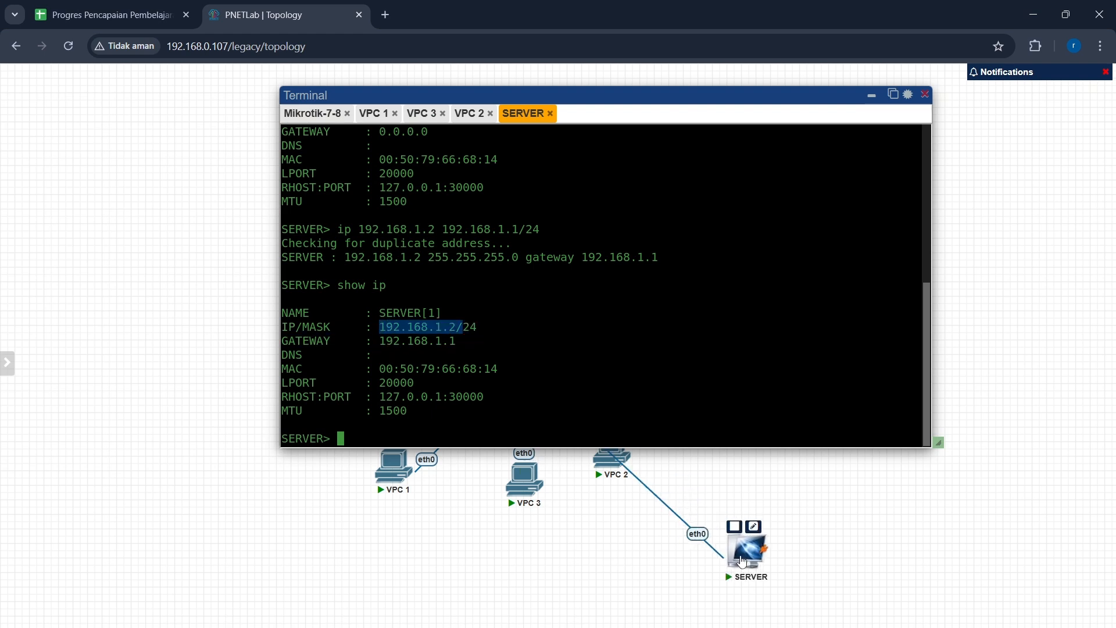
pyautogui.moveTo(769, 627)
pyautogui.click(812, 584)
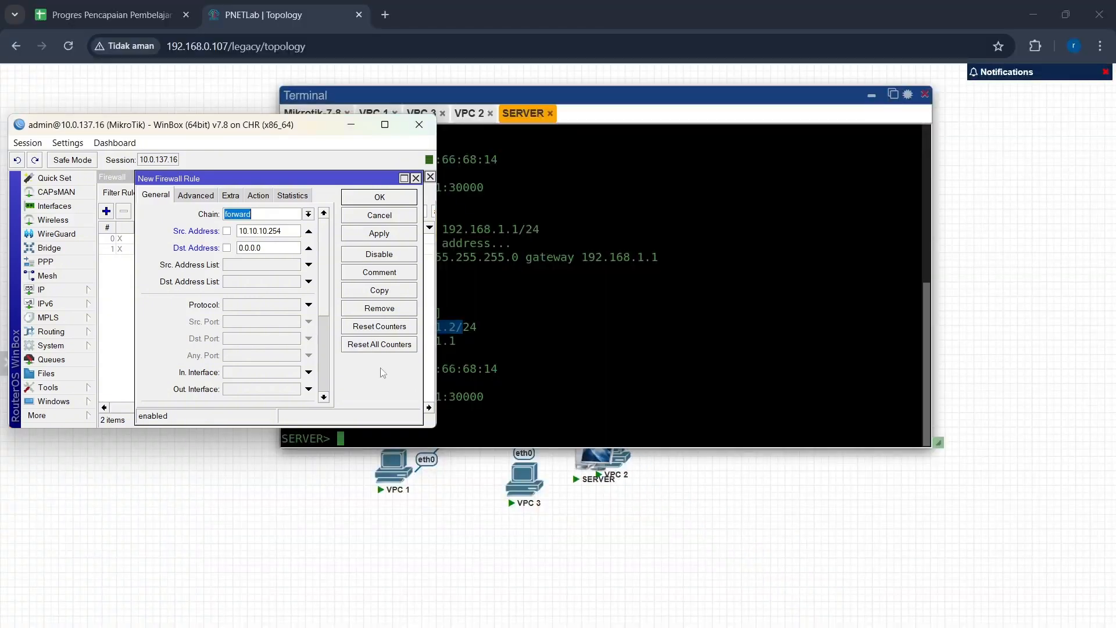
pyautogui.click(270, 250)
pyautogui.press('BackSpace')
pyautogui.press('BackSpace')
pyautogui.press('BackSpace')
pyautogui.press('BackSpace')
pyautogui.press('BackSpace')
pyautogui.press('BackSpace')
pyautogui.write('192.168.1.2')
# Step: Set the rule's protocol to icmp, keep the accept action, and save the rule
pyautogui.click(309, 305)
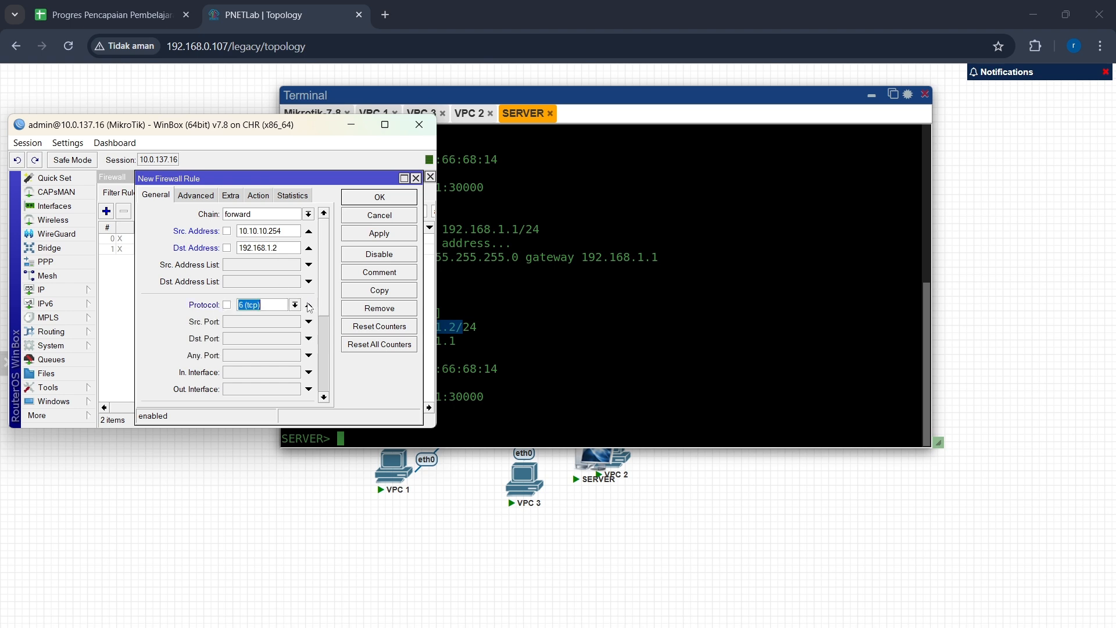
pyautogui.click(295, 305)
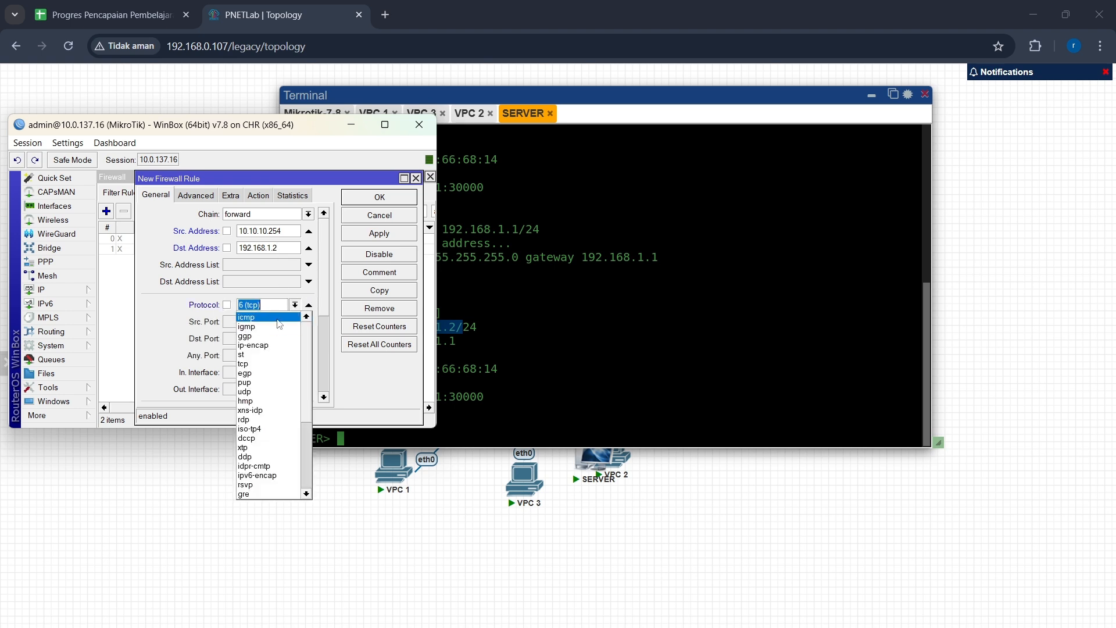
pyautogui.click(278, 318)
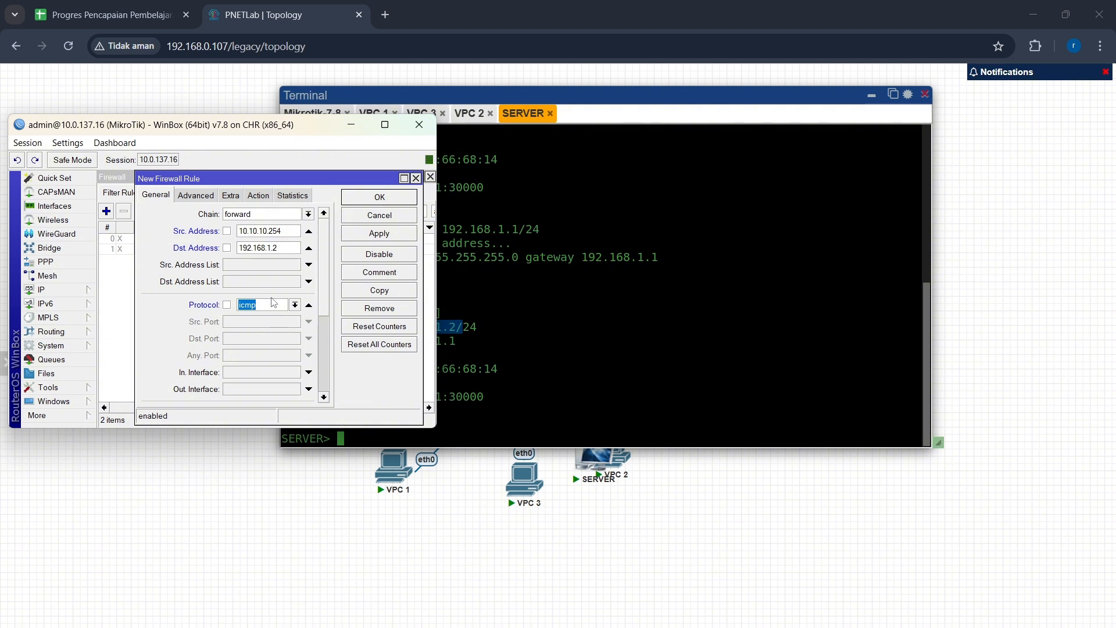
pyautogui.click(256, 196)
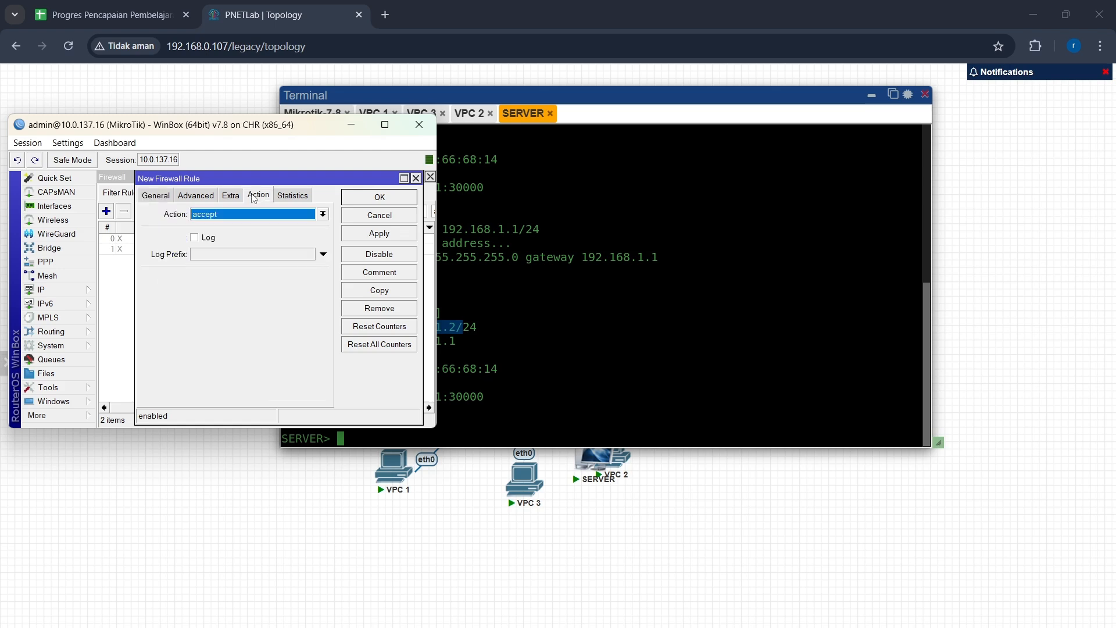
pyautogui.click(379, 234)
pyautogui.click(381, 203)
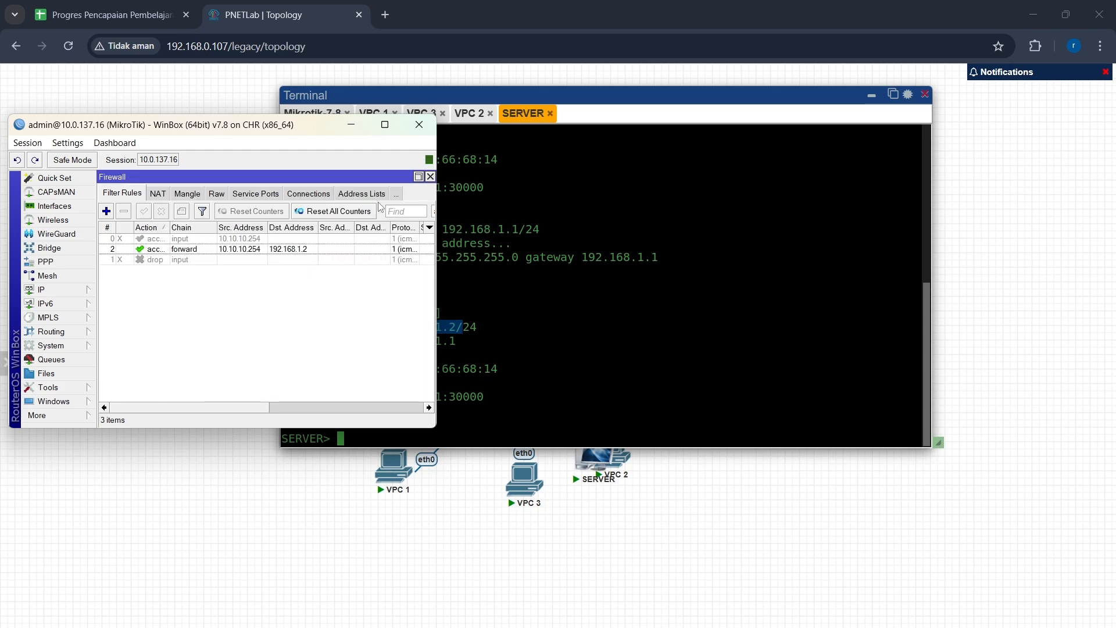
# Step: Add another forward-chain firewall rule with source address 30.30.30.254 and destination address 192.168.1.2
pyautogui.click(106, 211)
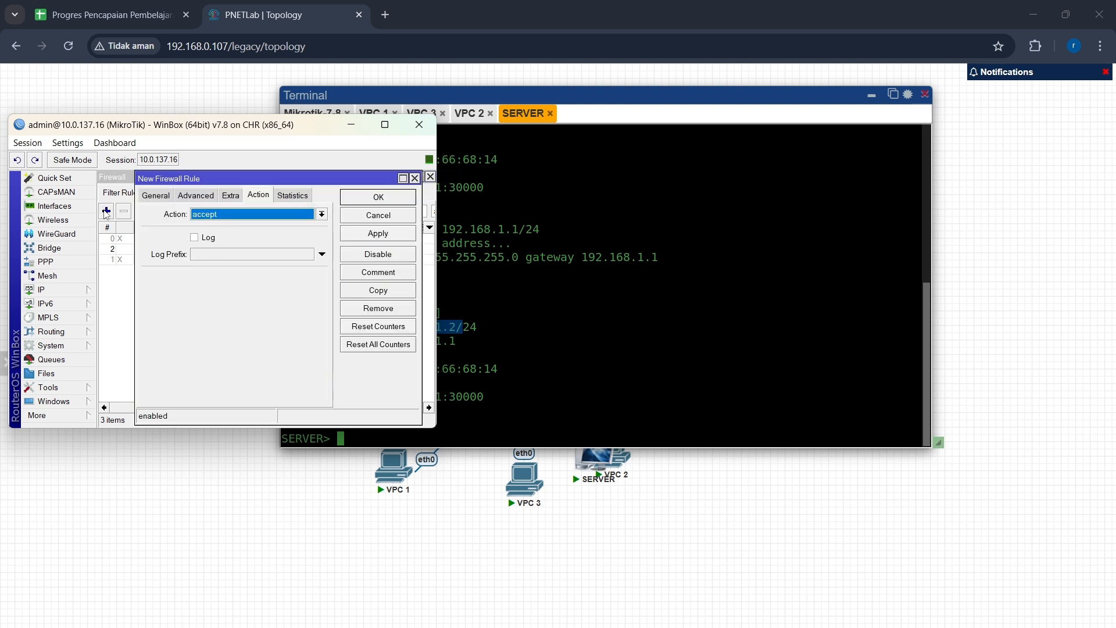
pyautogui.click(169, 196)
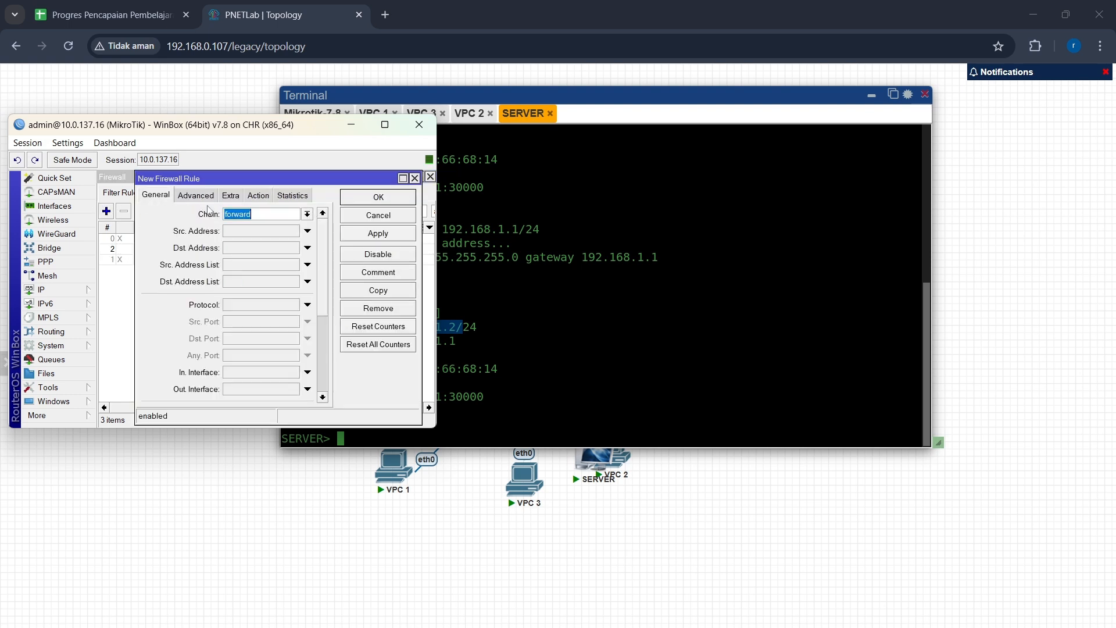
pyautogui.click(261, 231)
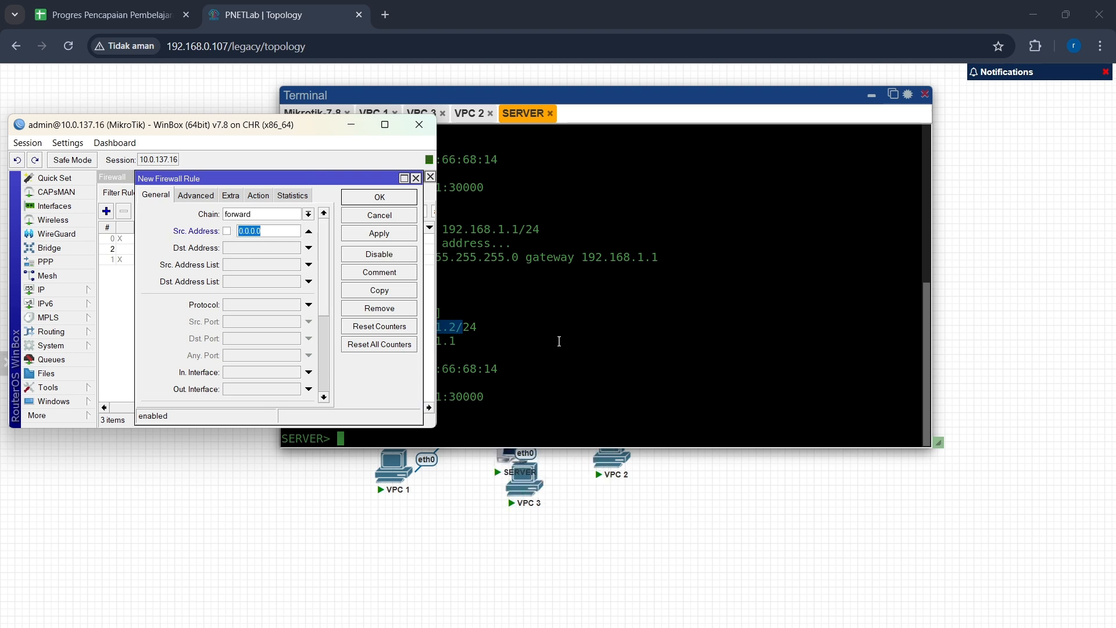
pyautogui.write('20.20.20')
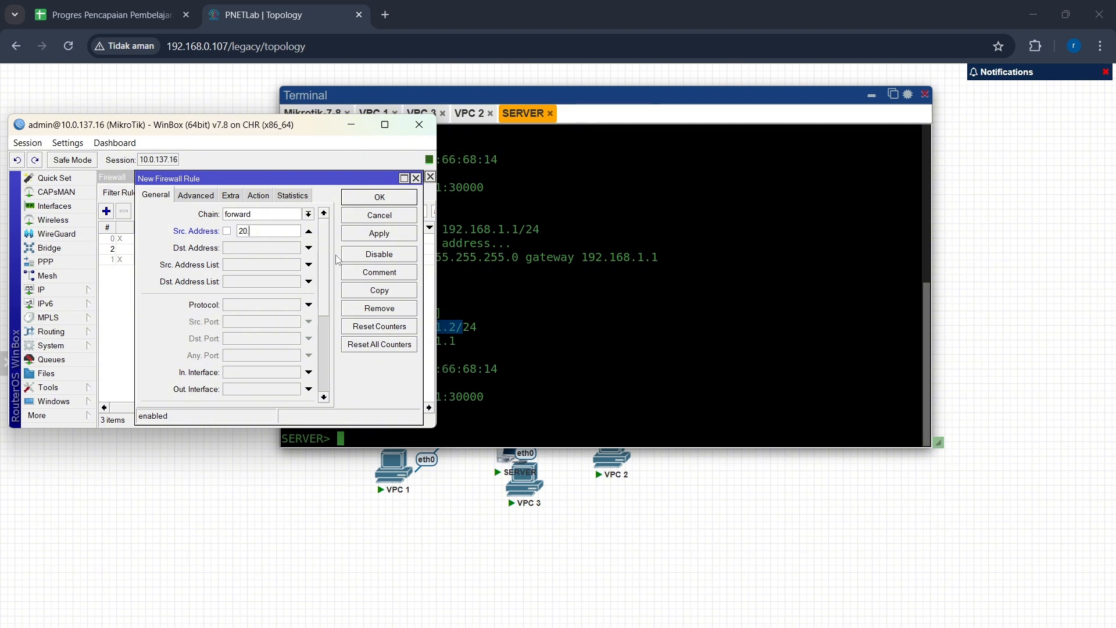
pyautogui.press('BackSpace')
pyautogui.press('BackSpace')
pyautogui.press('BackSpace')
pyautogui.press('BackSpace')
pyautogui.press('BackSpace')
pyautogui.press('BackSpace')
pyautogui.press('BackSpace')
pyautogui.press('BackSpace')
pyautogui.write('30.30.30.254')
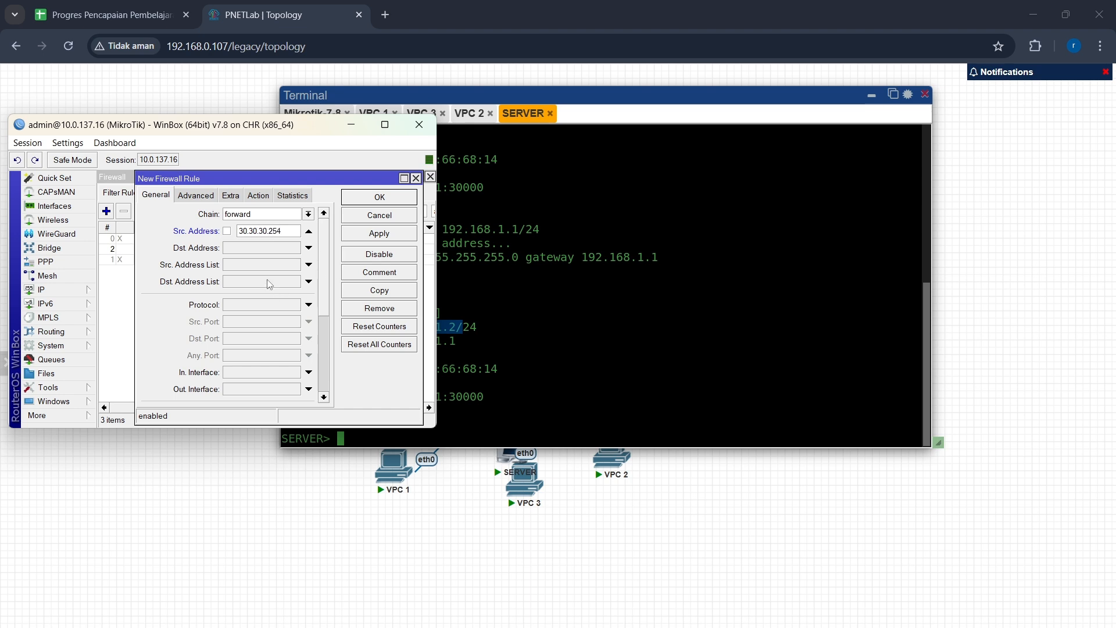
pyautogui.click(273, 251)
pyautogui.write('192.168.1.2')
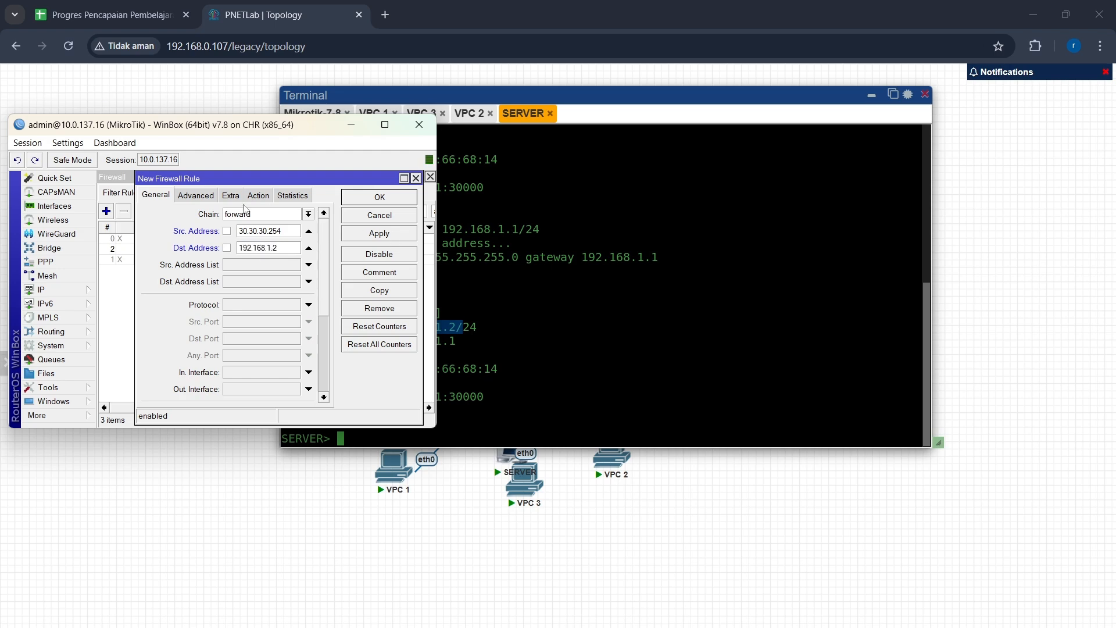
# Step: Set this rule's protocol to icmp with action accept and save it
pyautogui.click(310, 306)
pyautogui.click(310, 306)
pyautogui.click(295, 305)
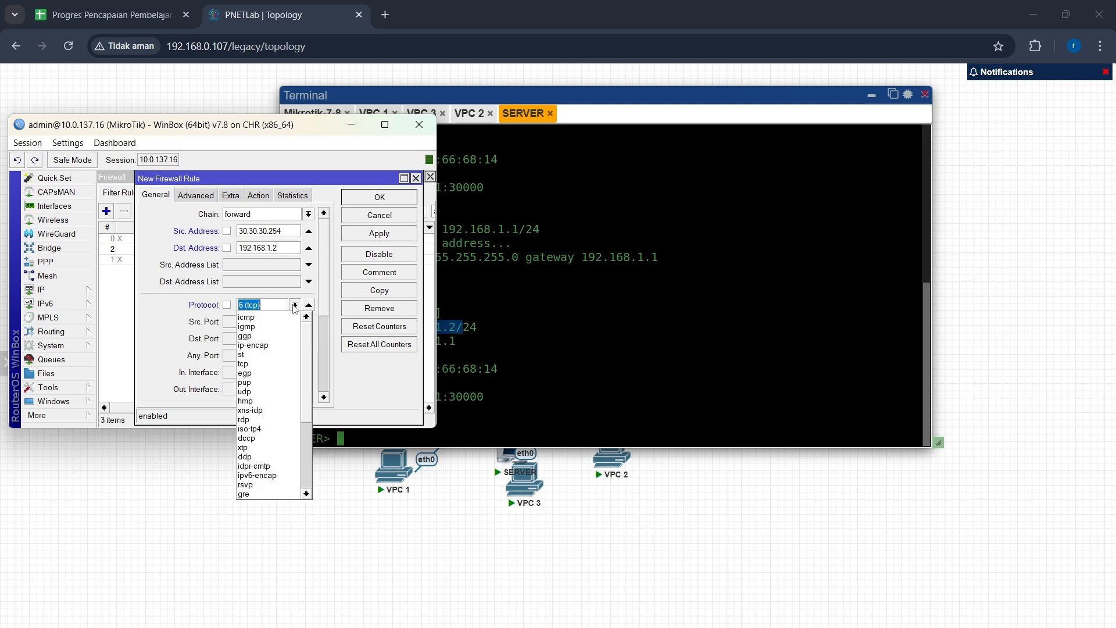
pyautogui.click(286, 318)
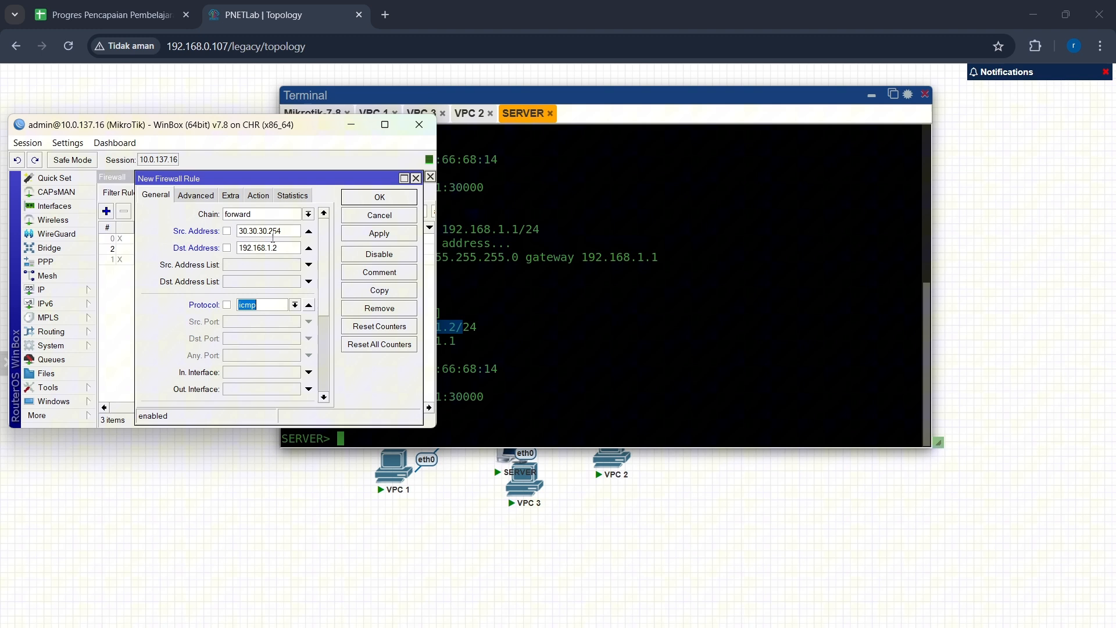
pyautogui.click(258, 195)
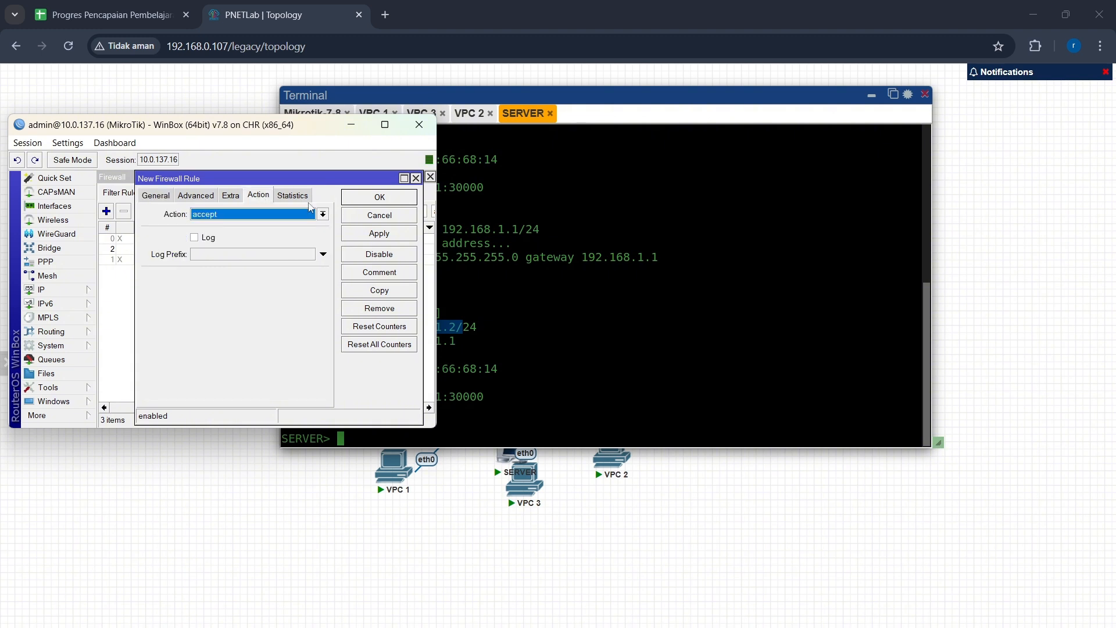
pyautogui.click(375, 233)
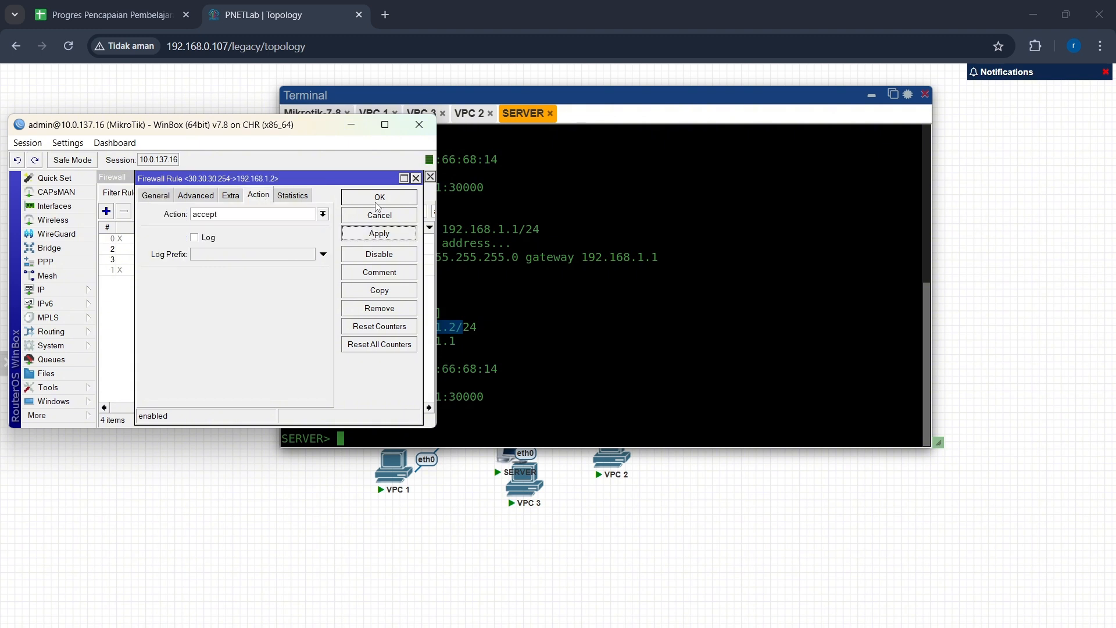
pyautogui.click(376, 202)
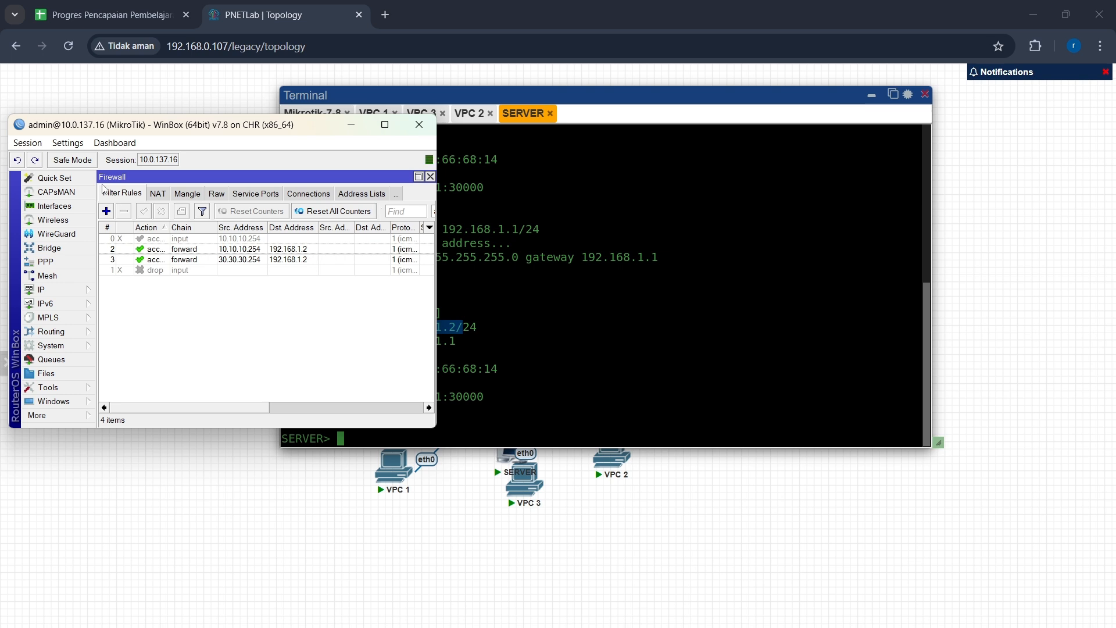
# Step: Add a third forward-chain firewall rule with destination address 192.168.1.2
pyautogui.click(105, 211)
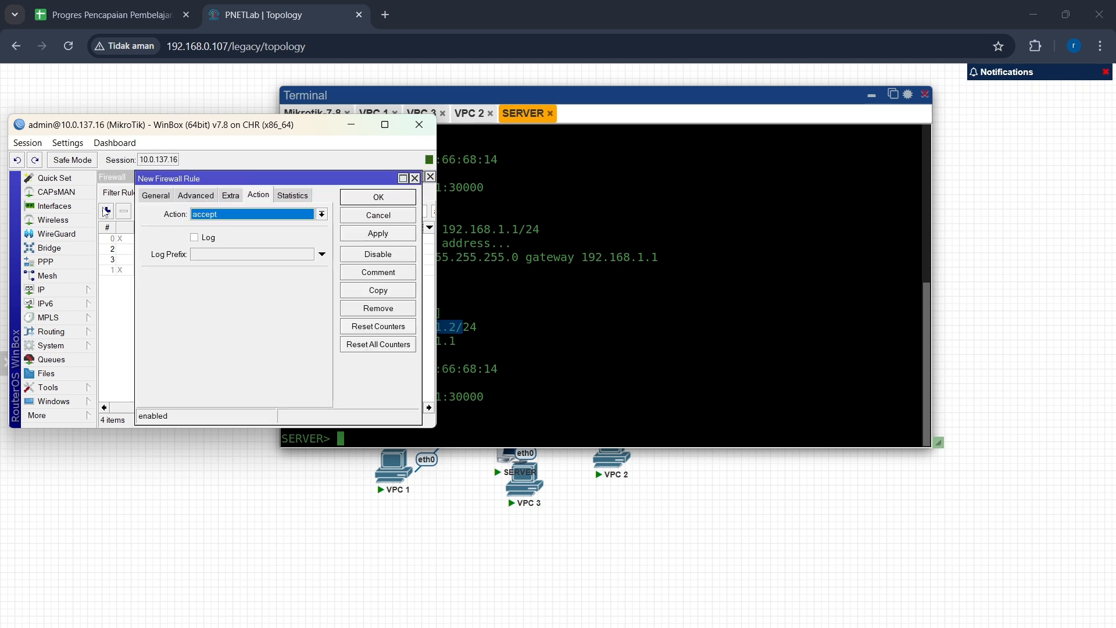
pyautogui.click(167, 201)
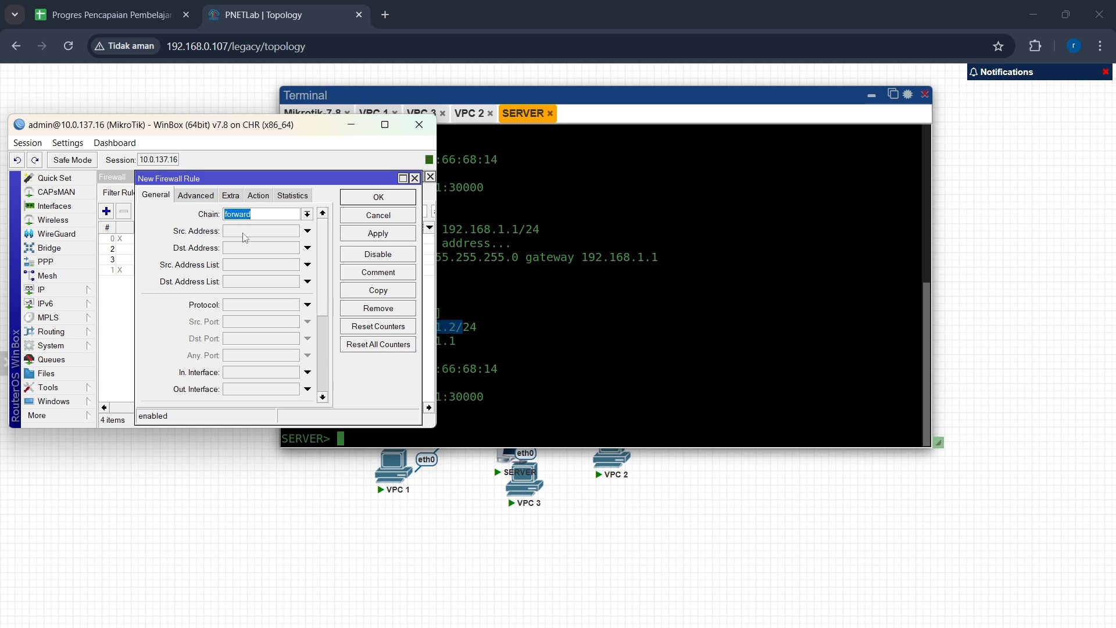
pyautogui.click(265, 248)
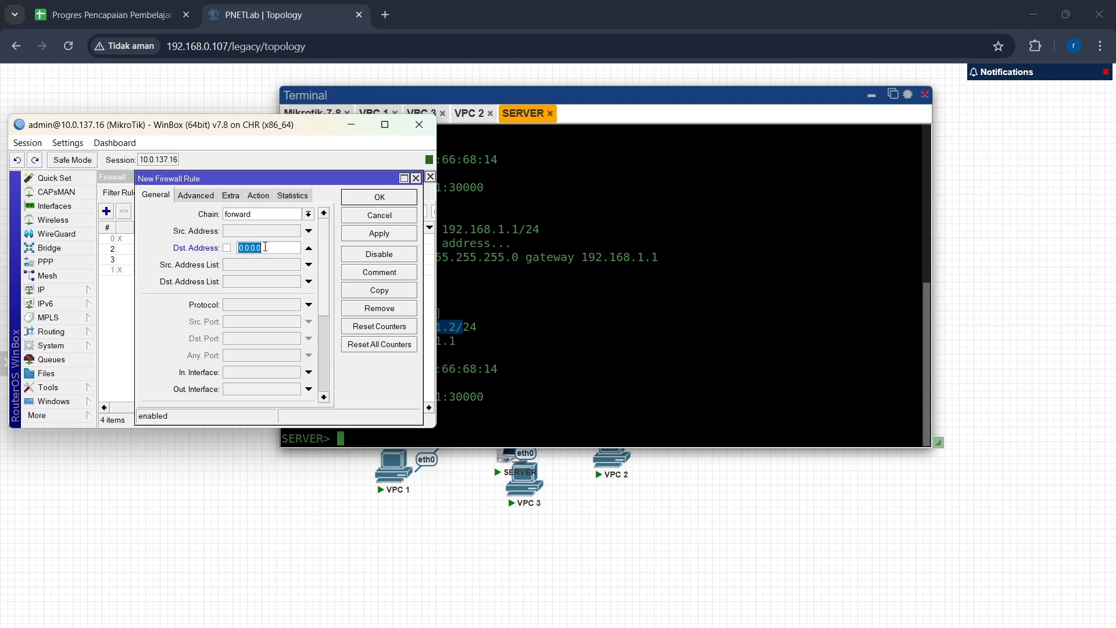
pyautogui.write('192.168.1.2')
# Step: Set the third rule's protocol to icmp and its action to drop, then save it
pyautogui.click(308, 304)
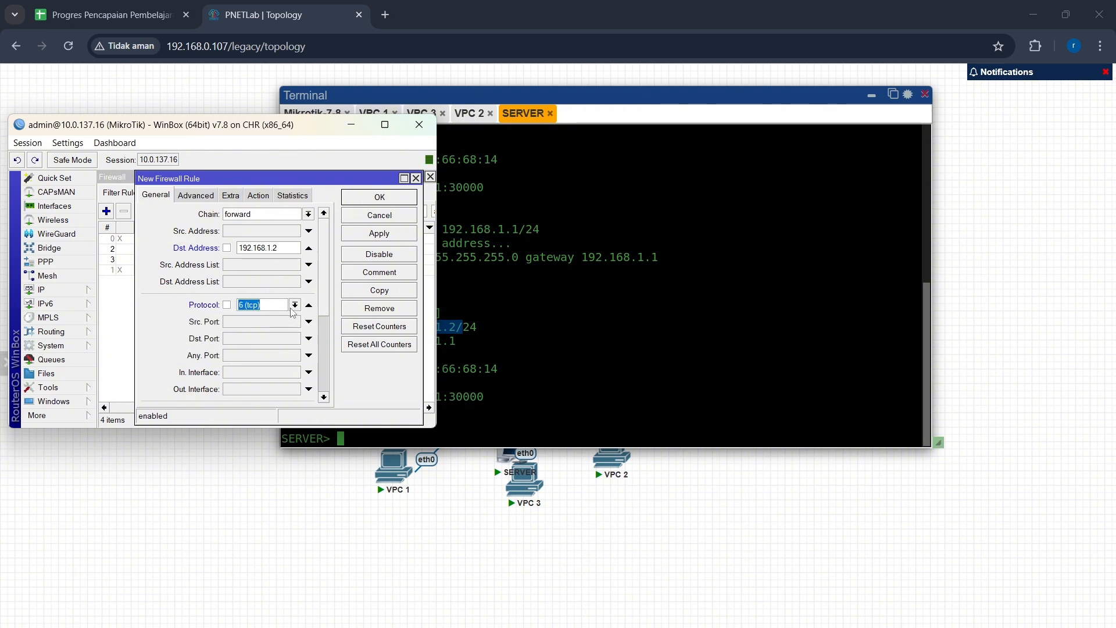
pyautogui.click(294, 305)
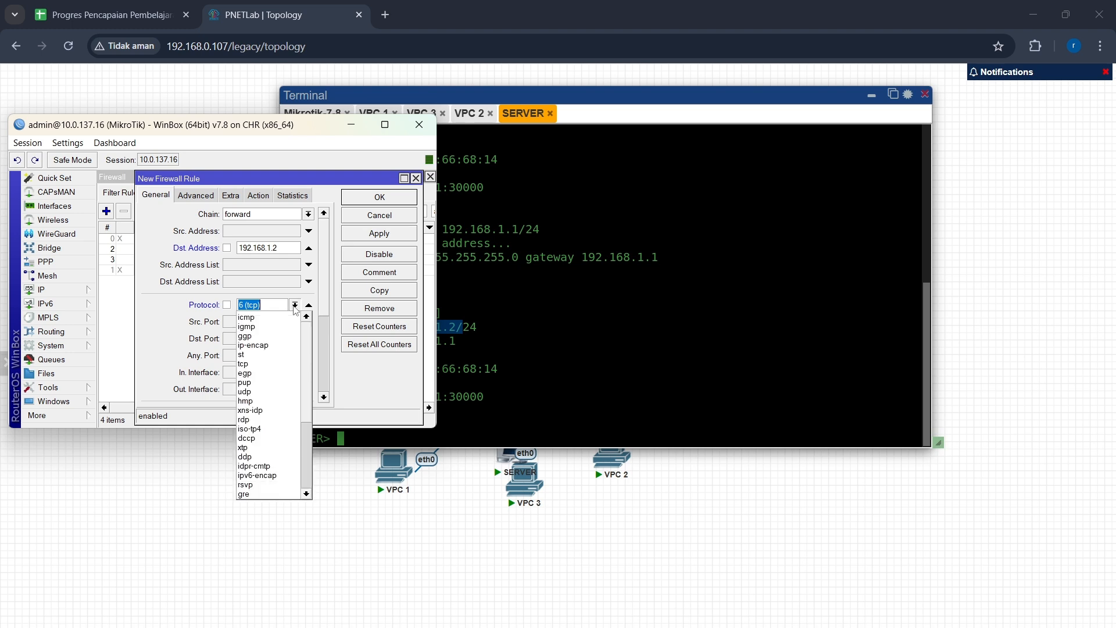
pyautogui.click(283, 324)
pyautogui.click(259, 196)
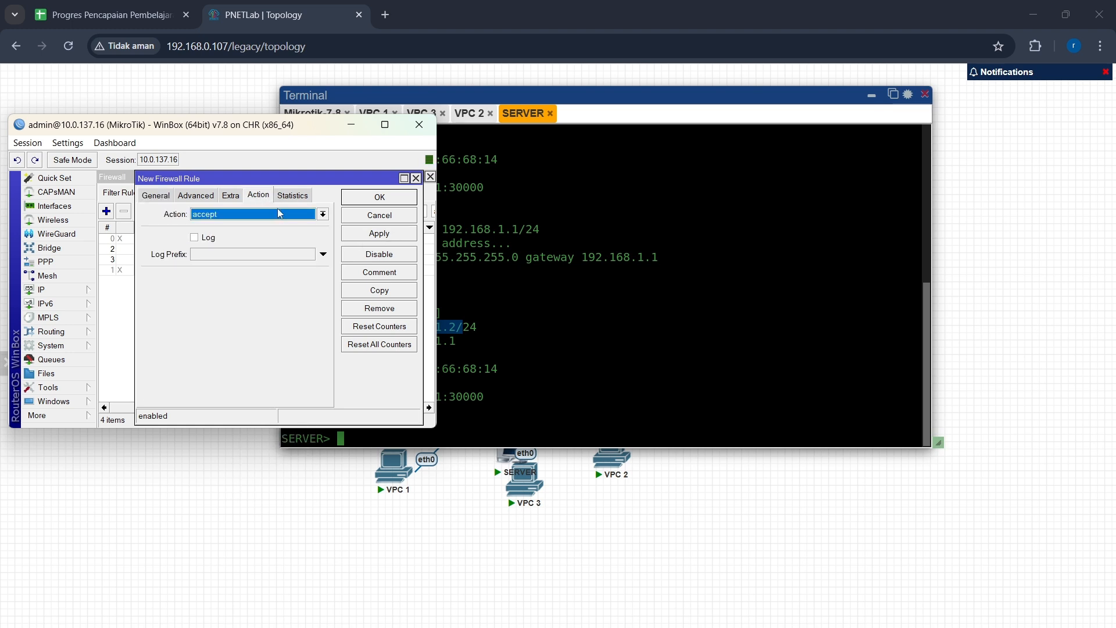
pyautogui.click(322, 214)
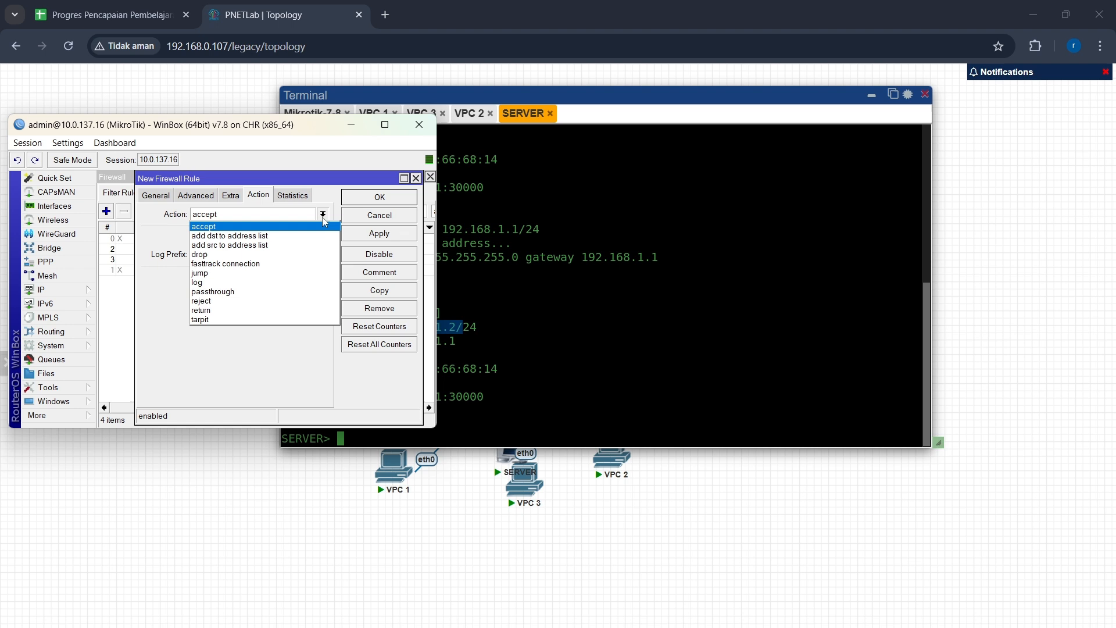
pyautogui.click(303, 256)
pyautogui.click(364, 233)
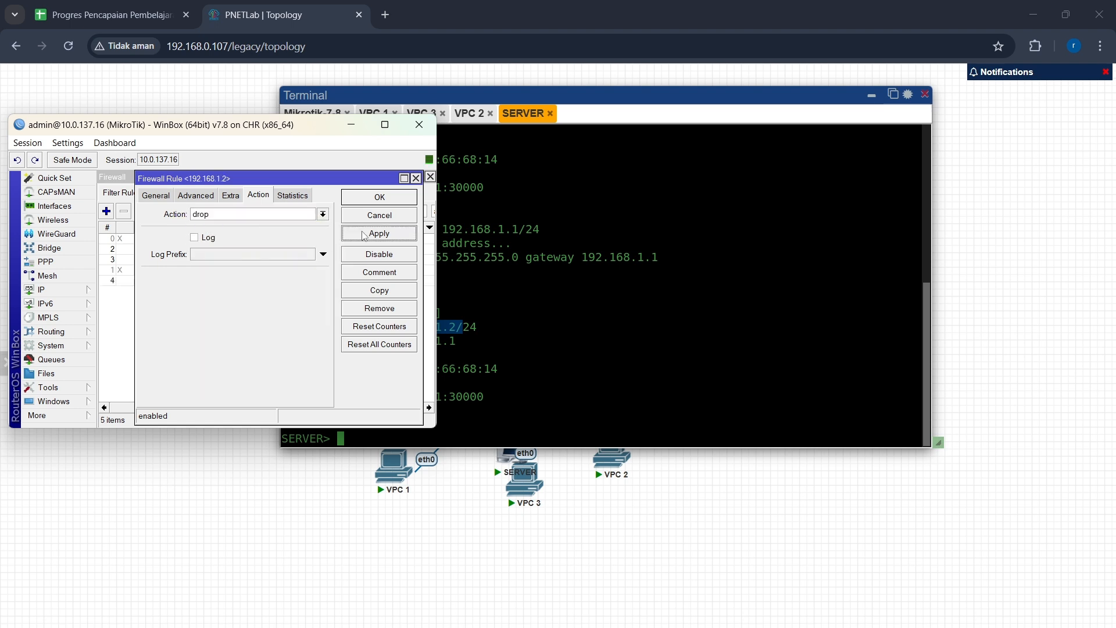
pyautogui.click(365, 198)
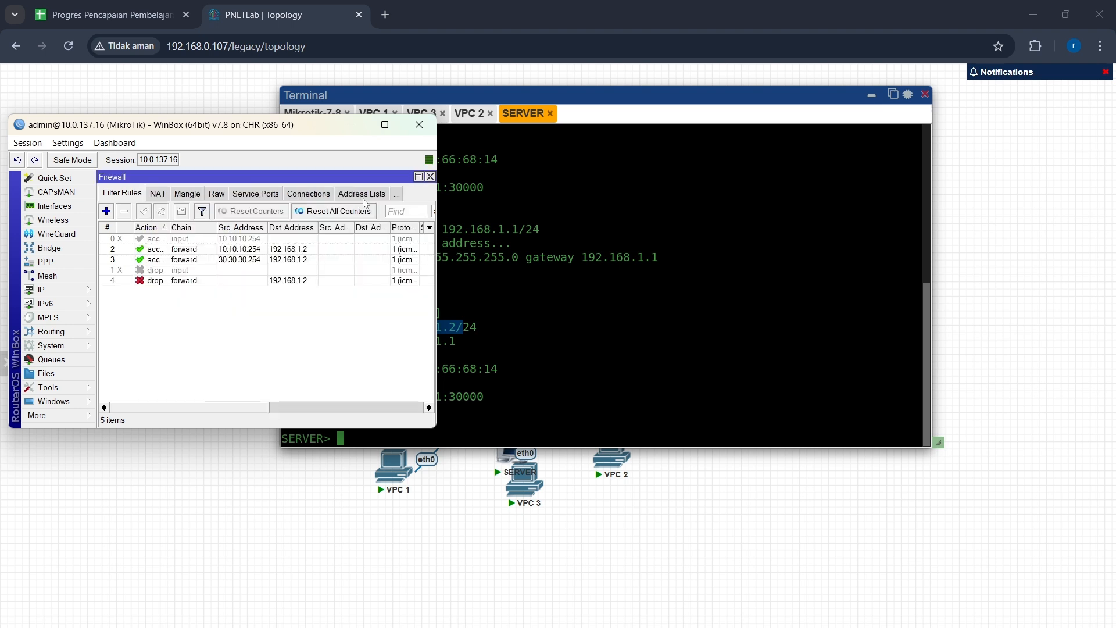
# Step: From the VPC 1 console, ping the server at 192.168.1.2 and stop the ping
pyautogui.click(161, 227)
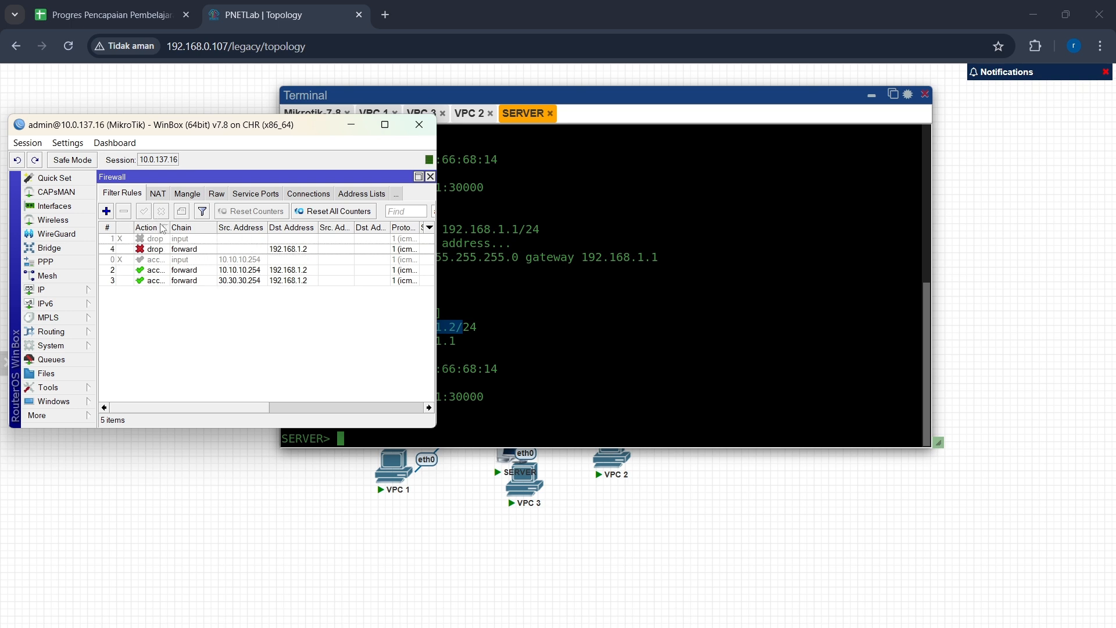
pyautogui.click(161, 228)
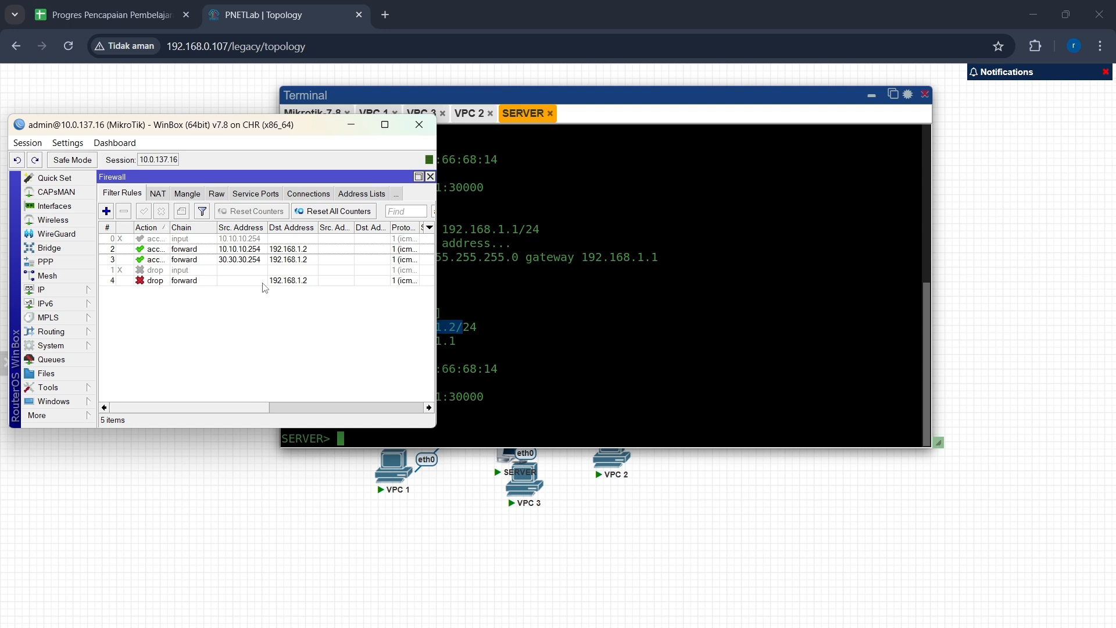
pyautogui.click(350, 125)
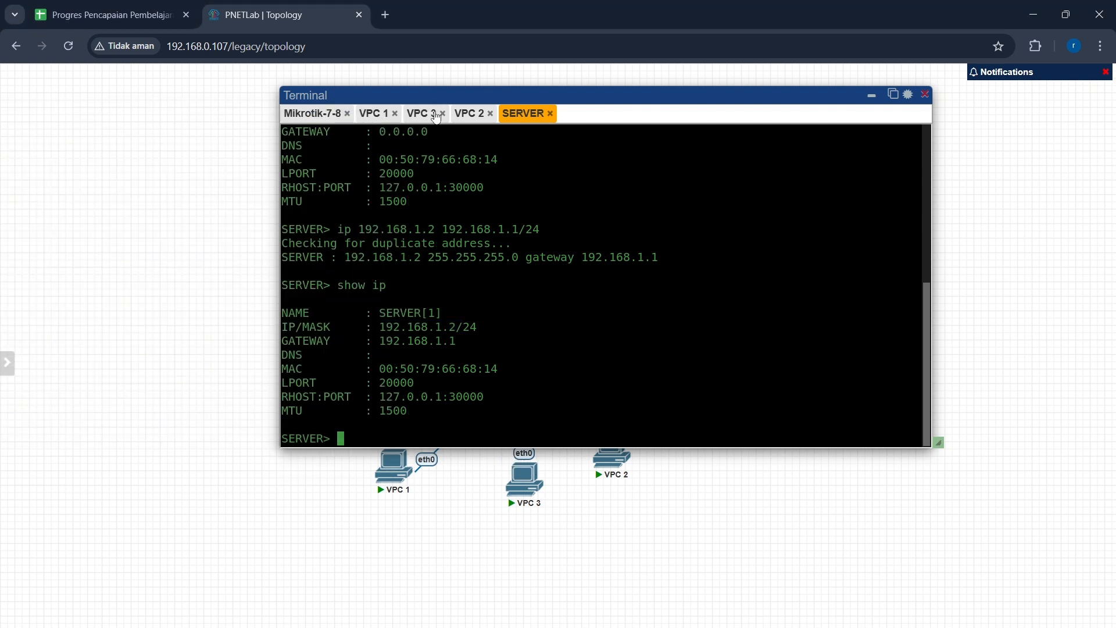
pyautogui.click(374, 116)
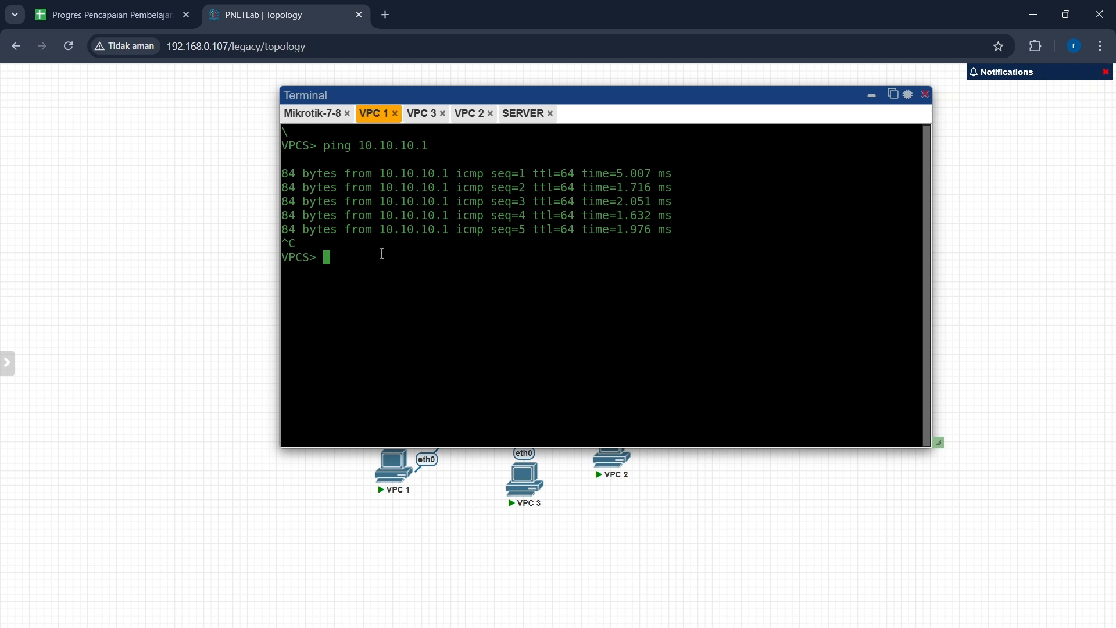
pyautogui.write('ping')
pyautogui.press('BackSpace')
pyautogui.press('BackSpace')
pyautogui.write('h')
pyautogui.press('BackSpace')
pyautogui.write('g 192.168.1.2')
pyautogui.press('Return')
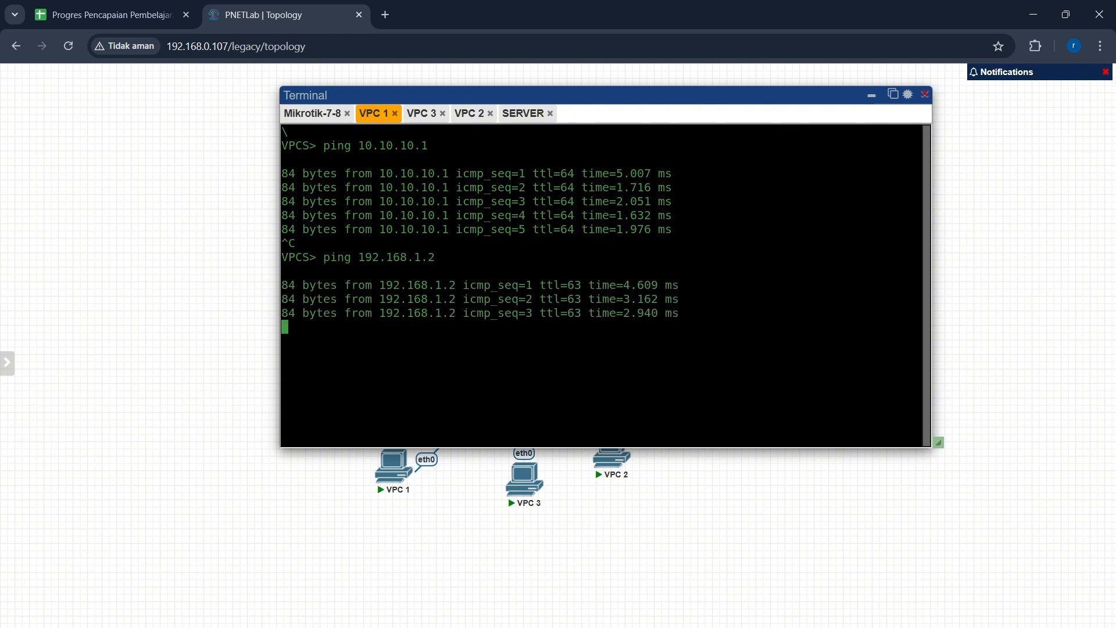
pyautogui.hotkey('ctrl', 'c')
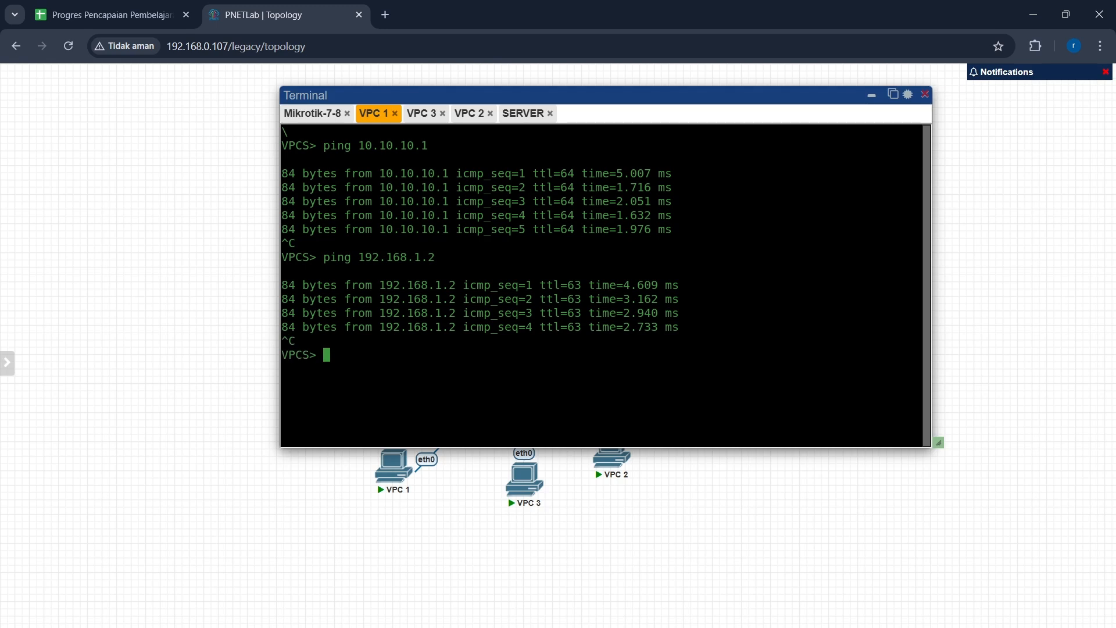
# Step: From the VPC 3 console, ping the server at 192.168.1.2 and stop the ping
pyautogui.click(429, 115)
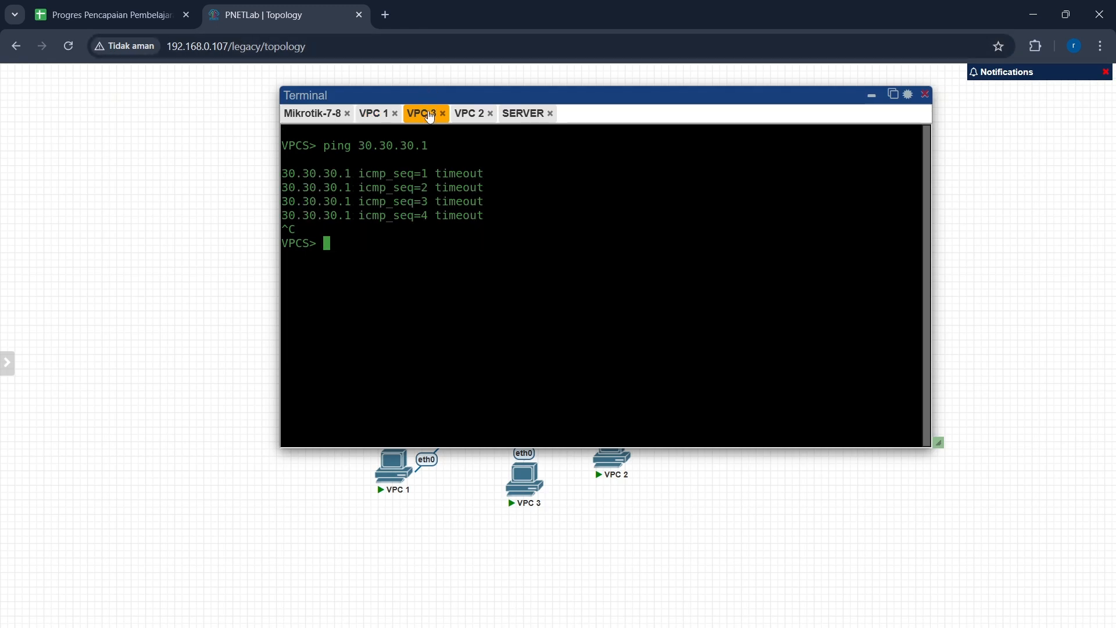
pyautogui.write('ping 192.168')
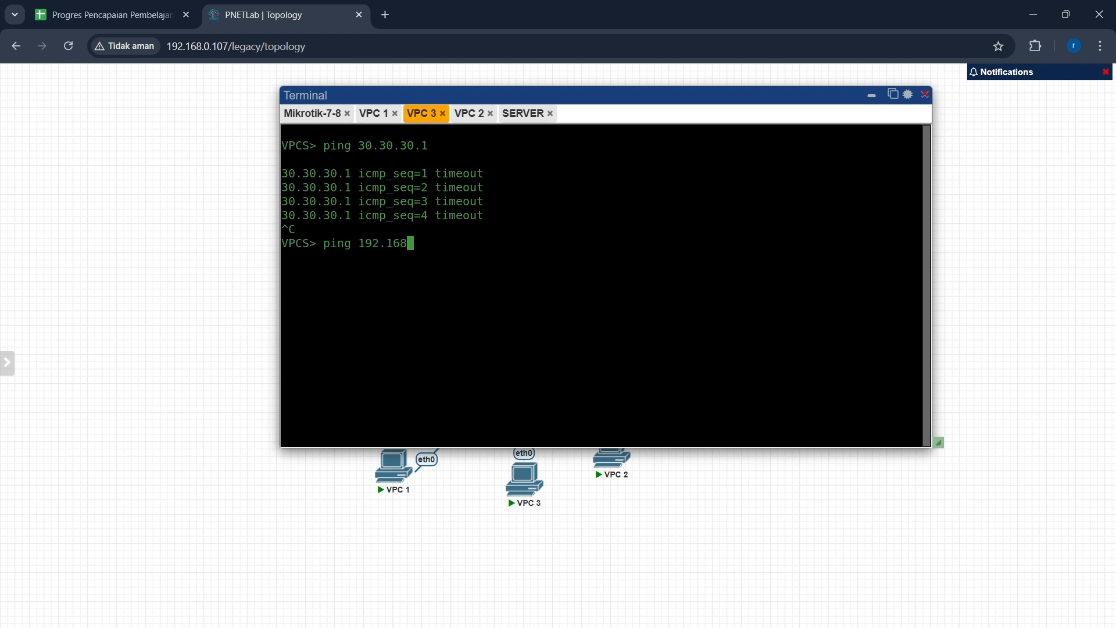
pyautogui.write('.1.2')
pyautogui.press('Return')
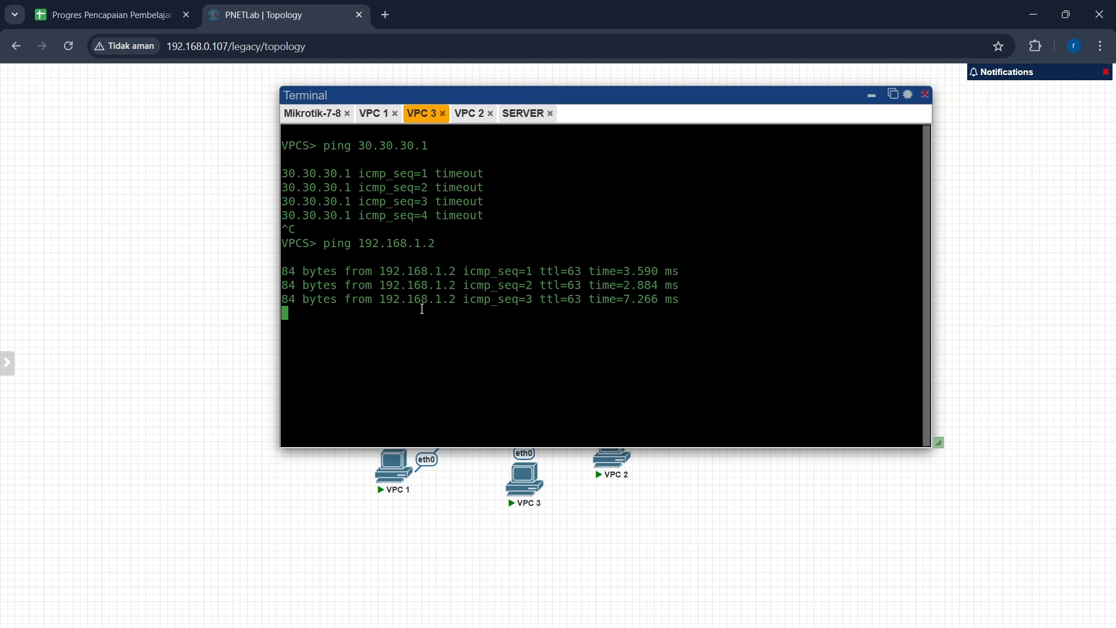
pyautogui.hotkey('ctrl', 'c')
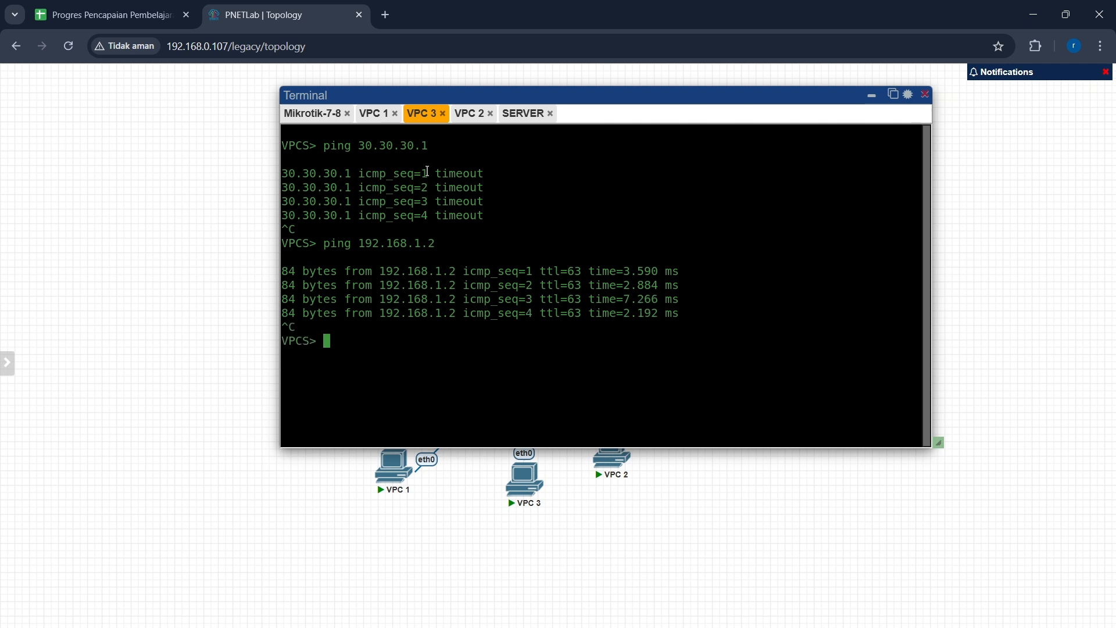
# Step: From the VPC 2 console, ping the server at 192.168.1.2 and stop the ping
pyautogui.click(468, 113)
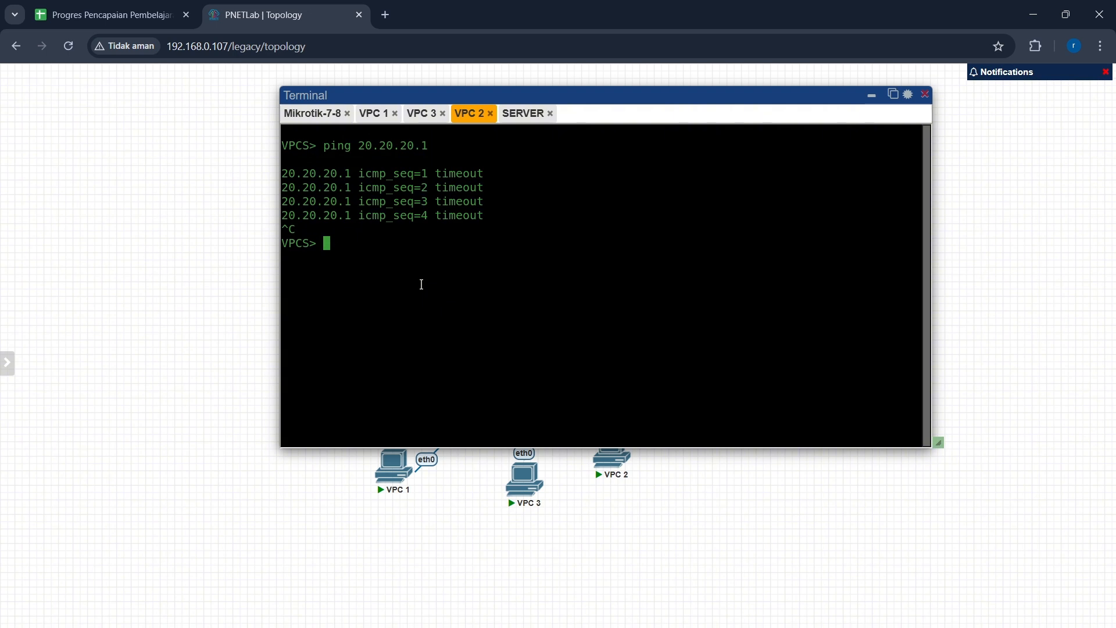
pyautogui.write('ping 192.168.1.2')
pyautogui.press('Return')
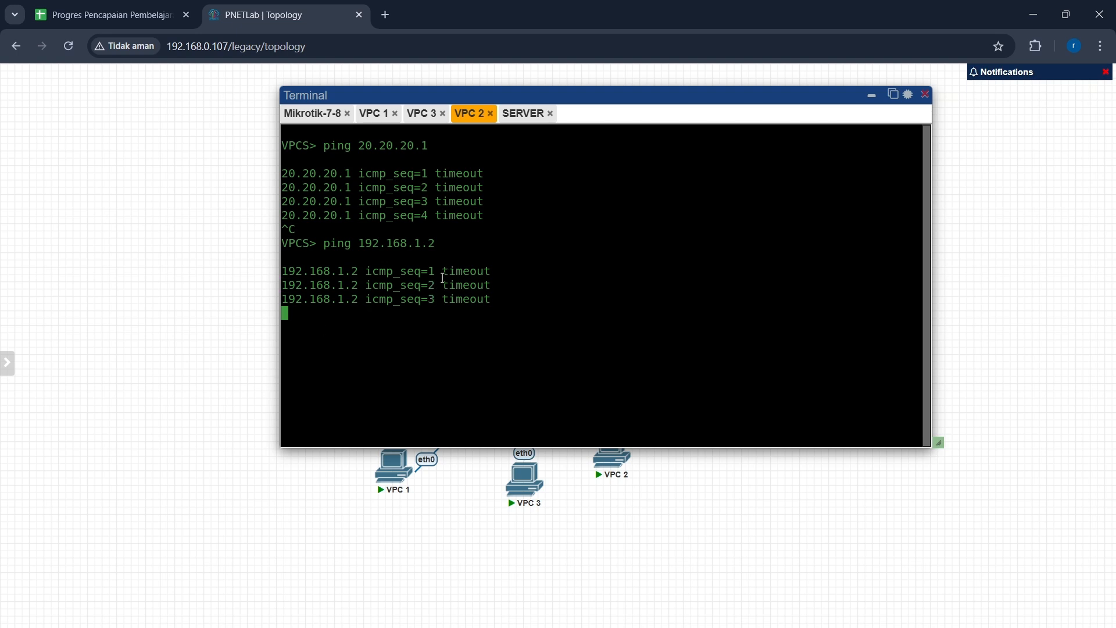
pyautogui.hotkey('ctrl', 'c')
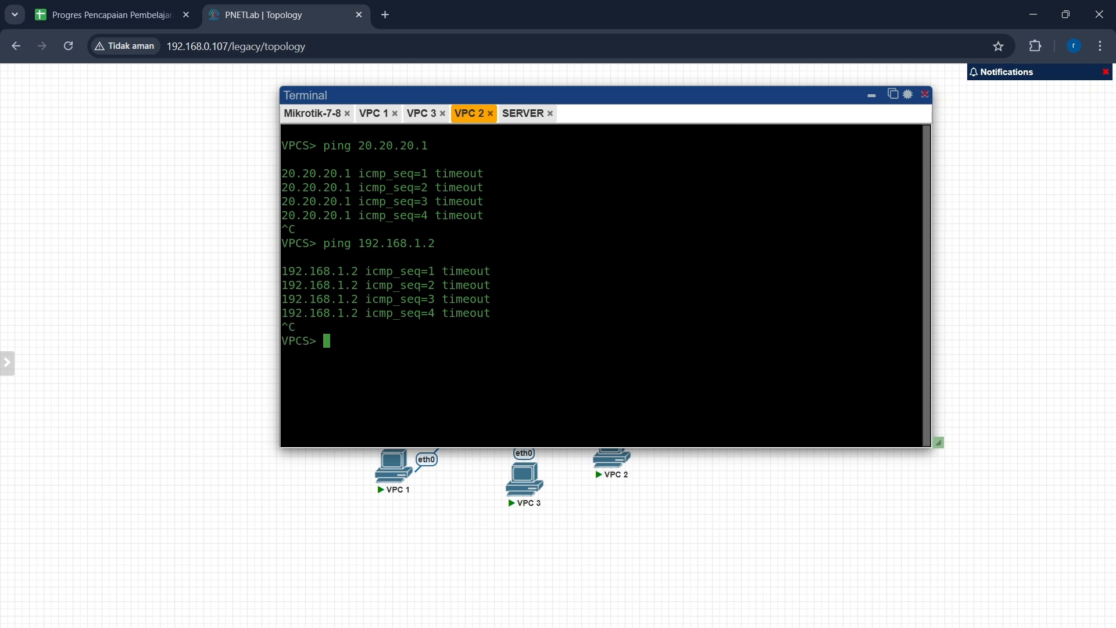
# Step: From the SERVER console, ping its own address 192.168.1.2
pyautogui.click(529, 121)
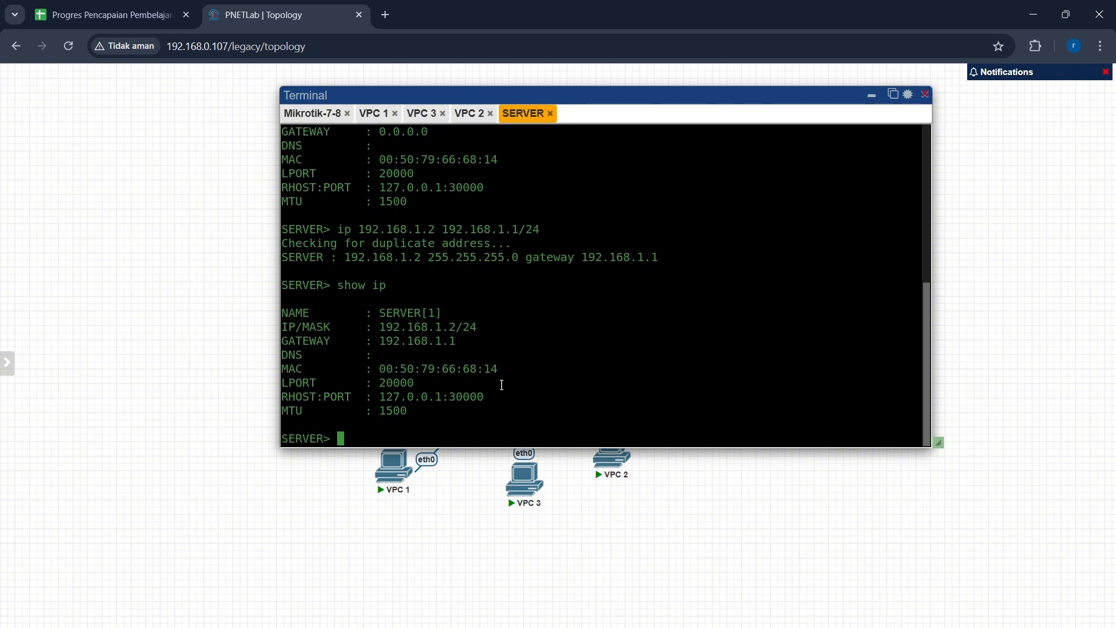
pyautogui.write('ping 192.168.1.2')
pyautogui.press('Return')
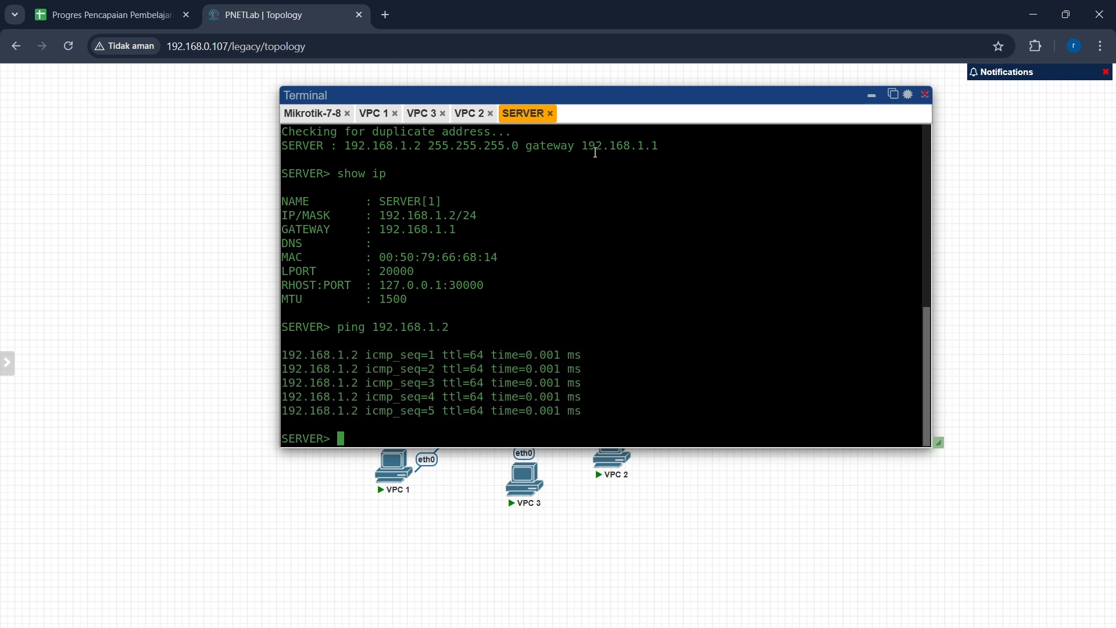
# Step: Minimize the terminal and rearrange the topology, moving SERVER beside the router on its right
pyautogui.click(480, 117)
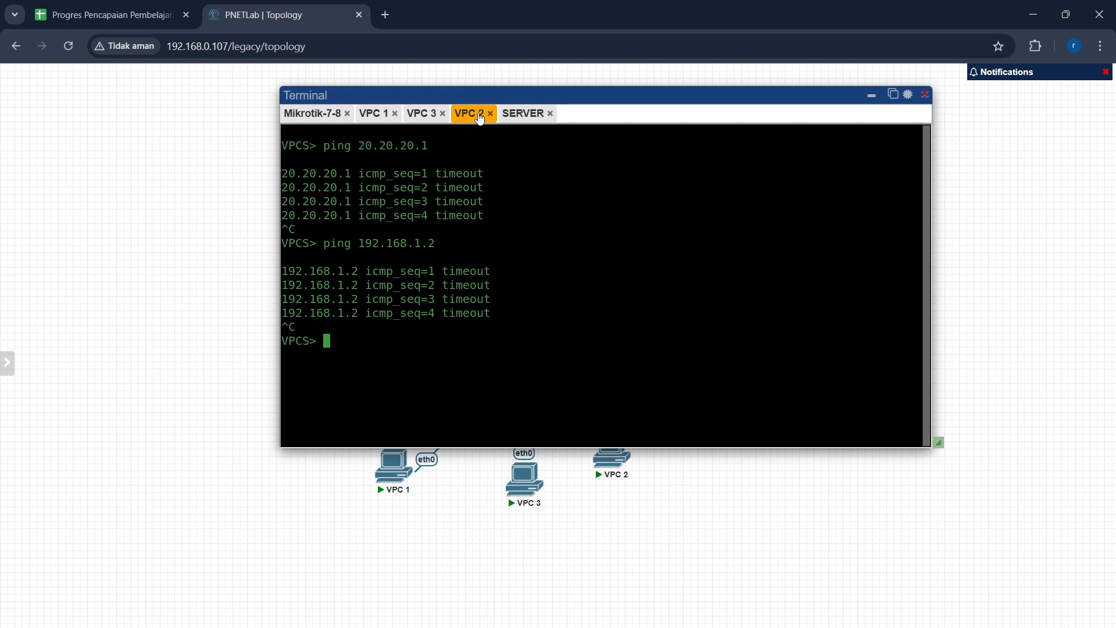
pyautogui.click(870, 95)
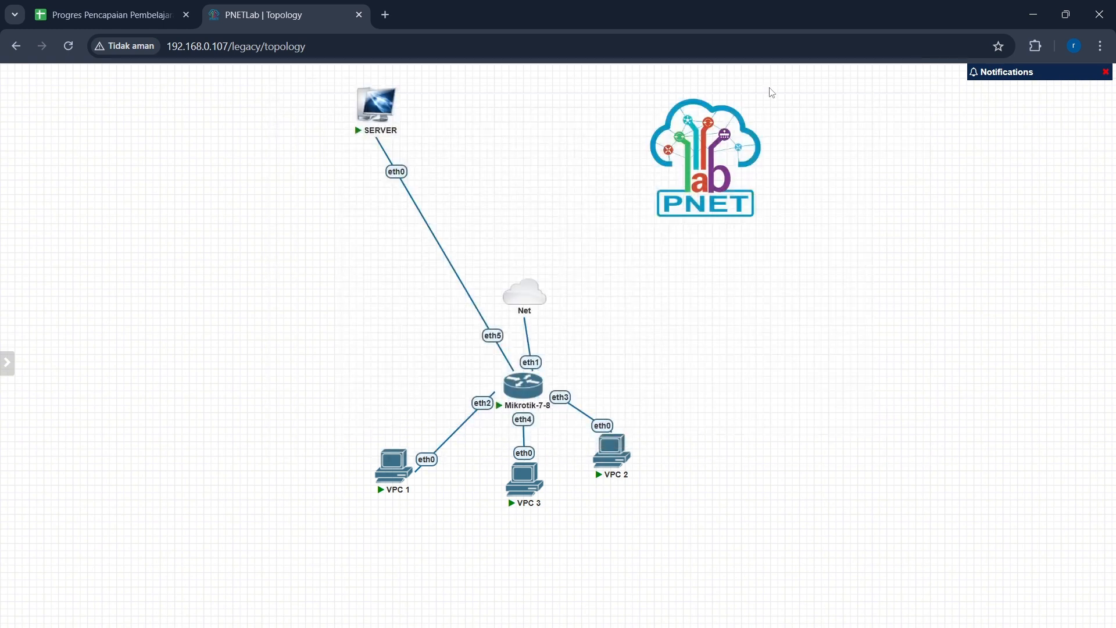
pyautogui.moveTo(376, 105); pyautogui.dragTo(712, 384)
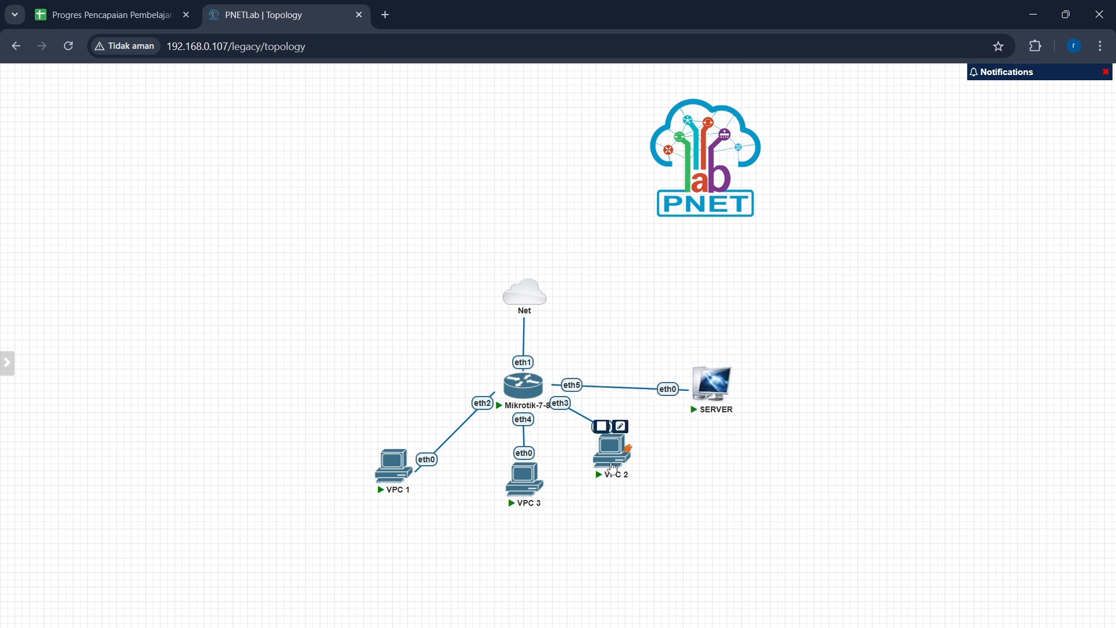
pyautogui.moveTo(613, 468); pyautogui.dragTo(626, 480)
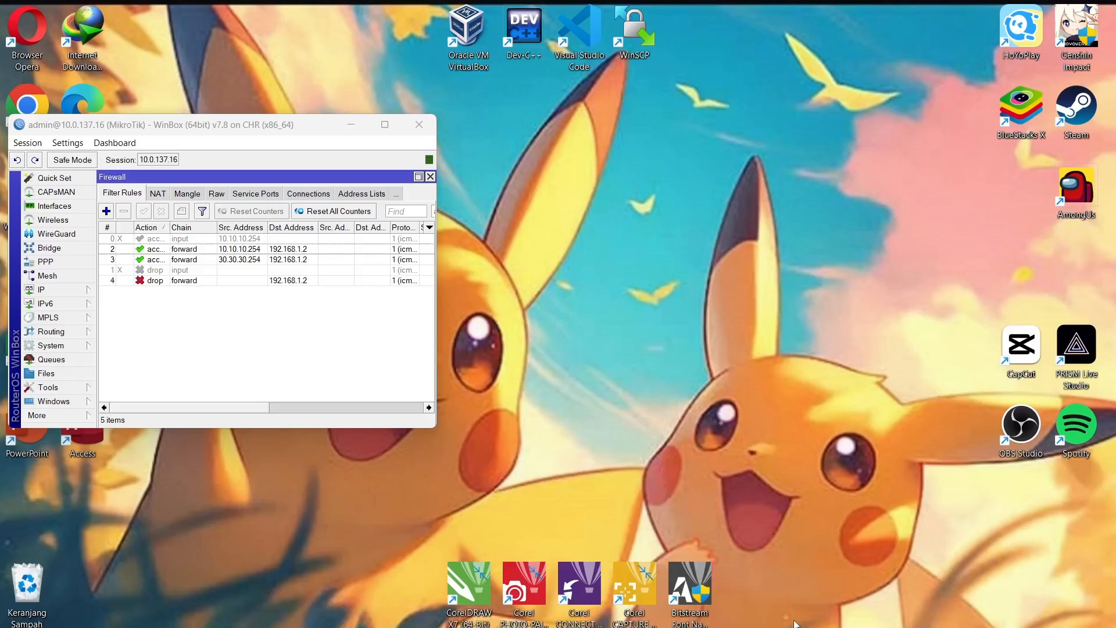
# Step: Switch to WinBox and add a new output-chain firewall rule with destination address 10.10.10.254
pyautogui.click(843, 582)
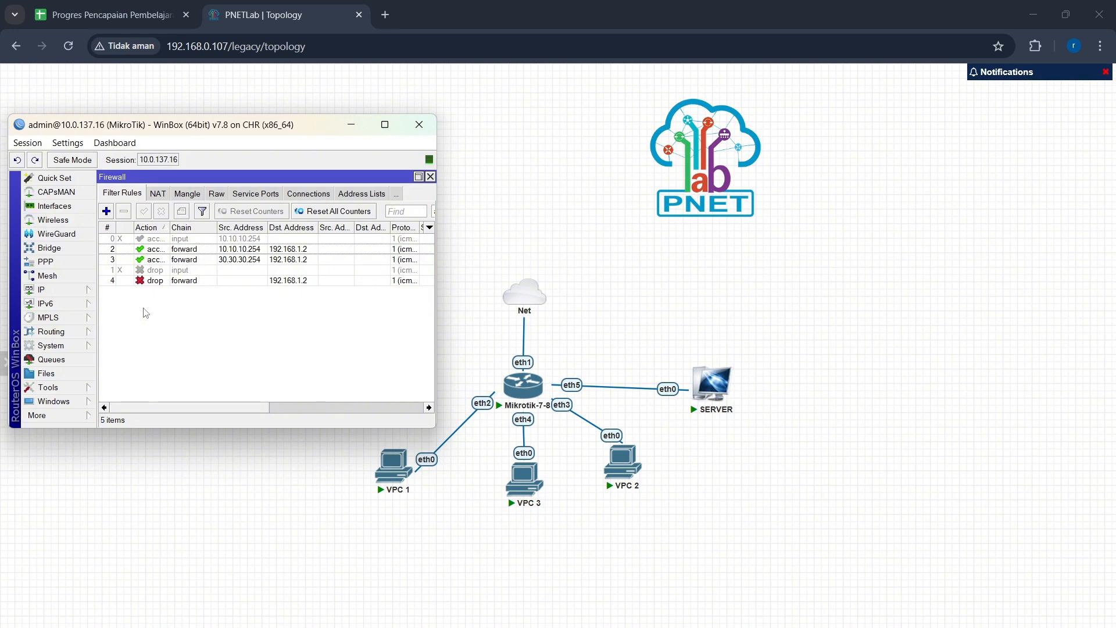
pyautogui.click(107, 228)
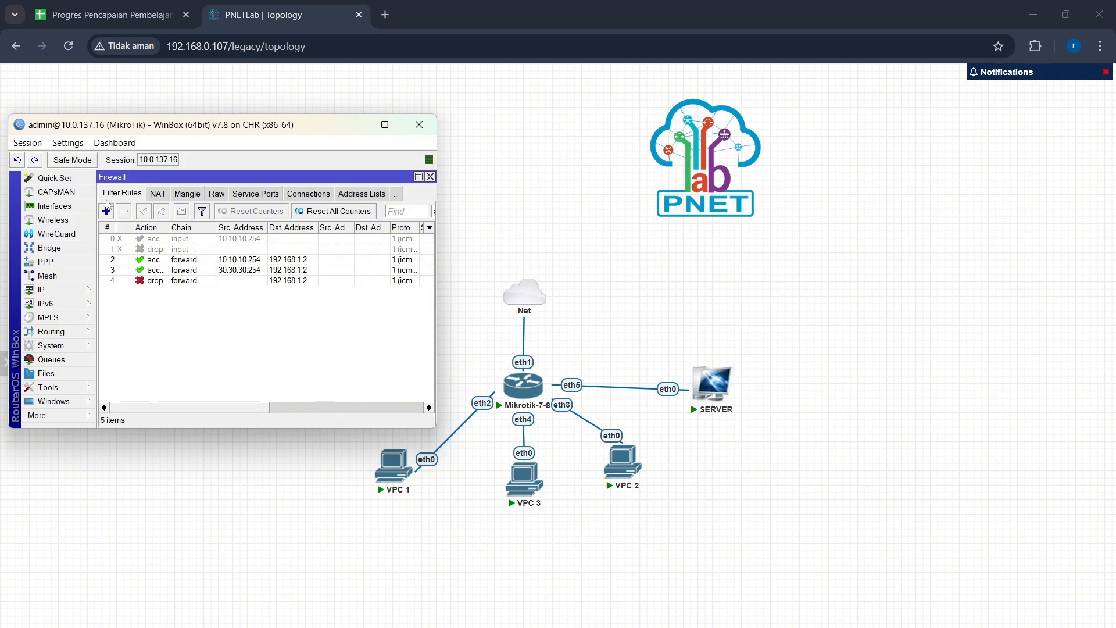
pyautogui.click(106, 211)
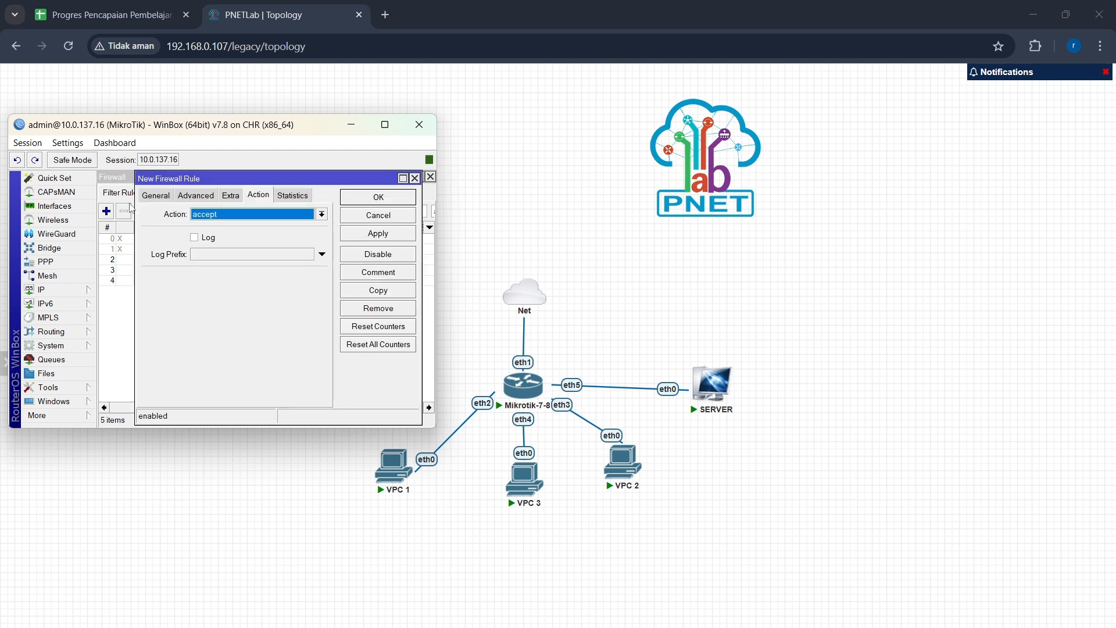
pyautogui.click(156, 195)
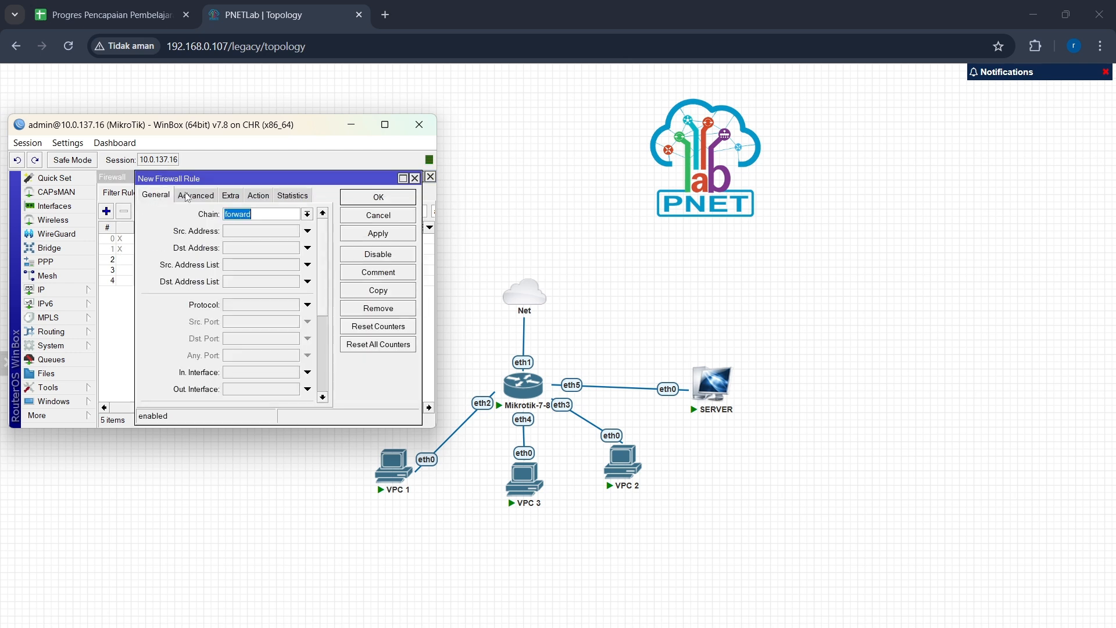
pyautogui.click(308, 215)
pyautogui.click(303, 247)
pyautogui.click(269, 248)
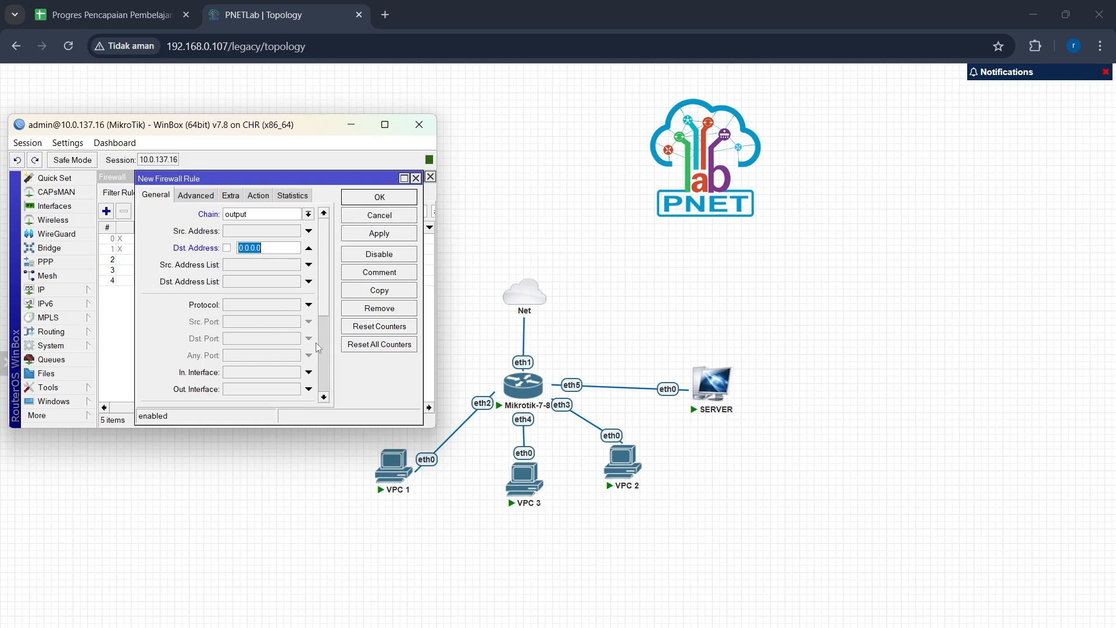
pyautogui.write('10.10.10.254')
# Step: Set this rule's protocol to icmp and its action to drop, then apply and save it
pyautogui.click(307, 305)
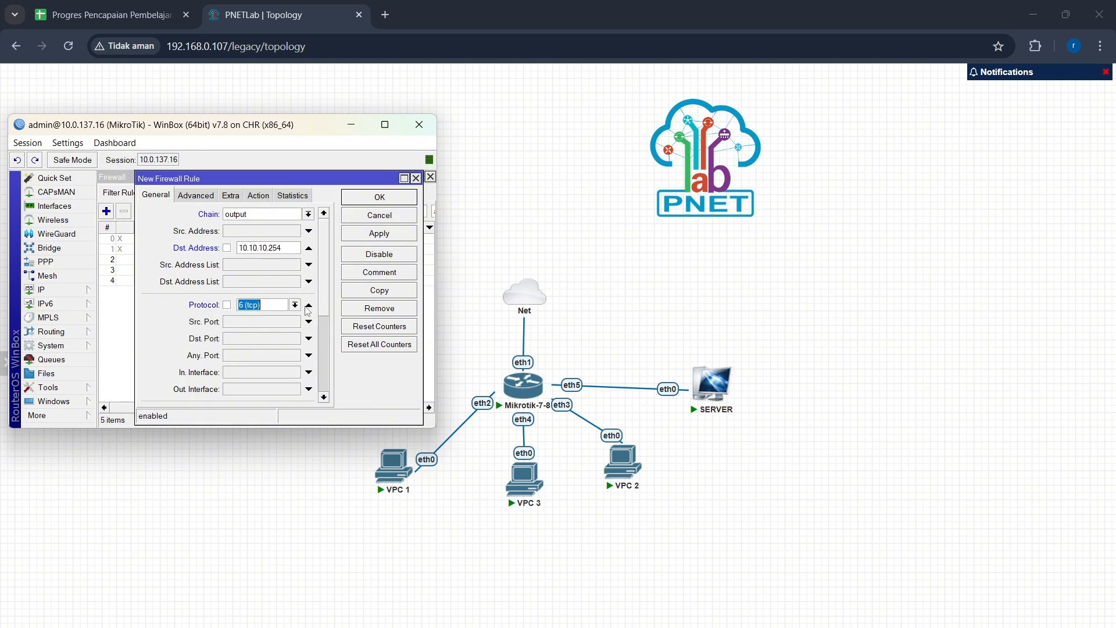
pyautogui.click(295, 305)
pyautogui.click(285, 318)
pyautogui.click(259, 197)
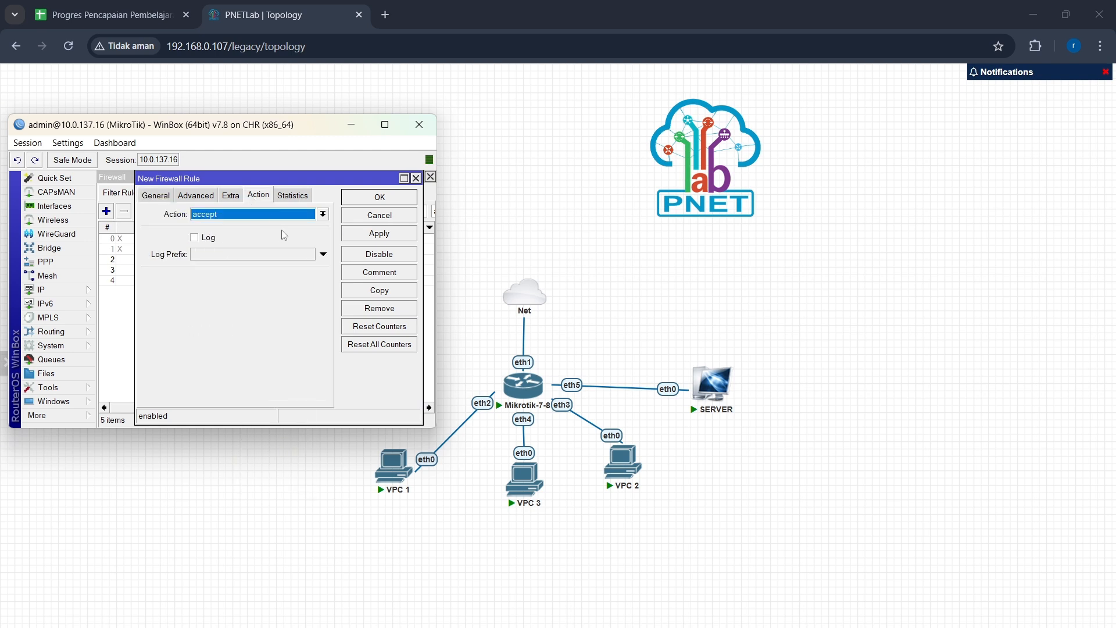
pyautogui.click(323, 215)
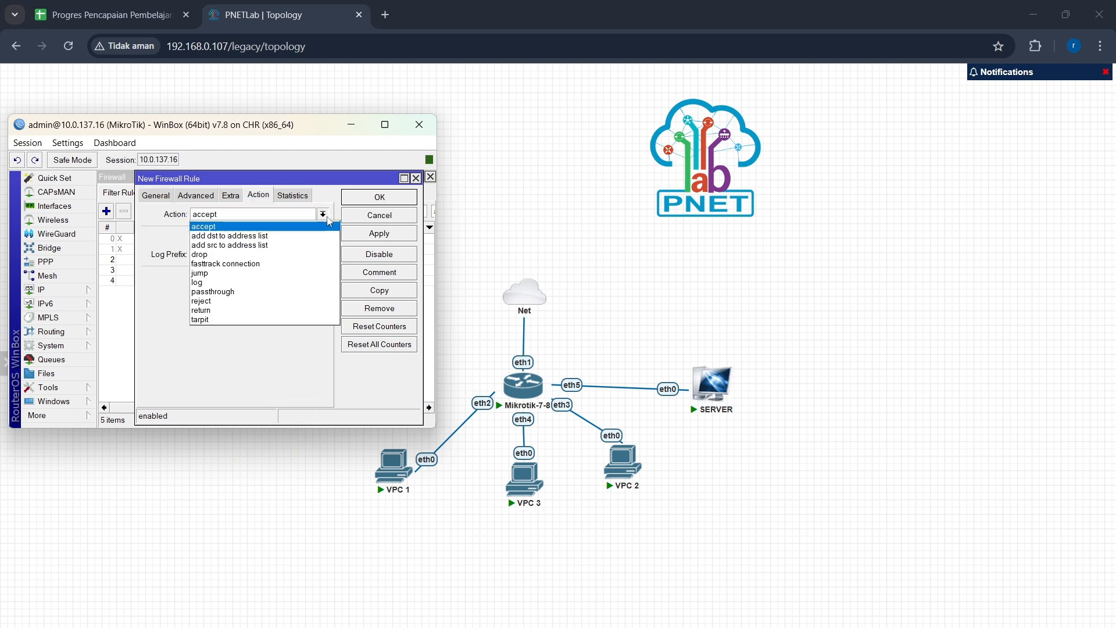
pyautogui.click(304, 251)
pyautogui.click(358, 237)
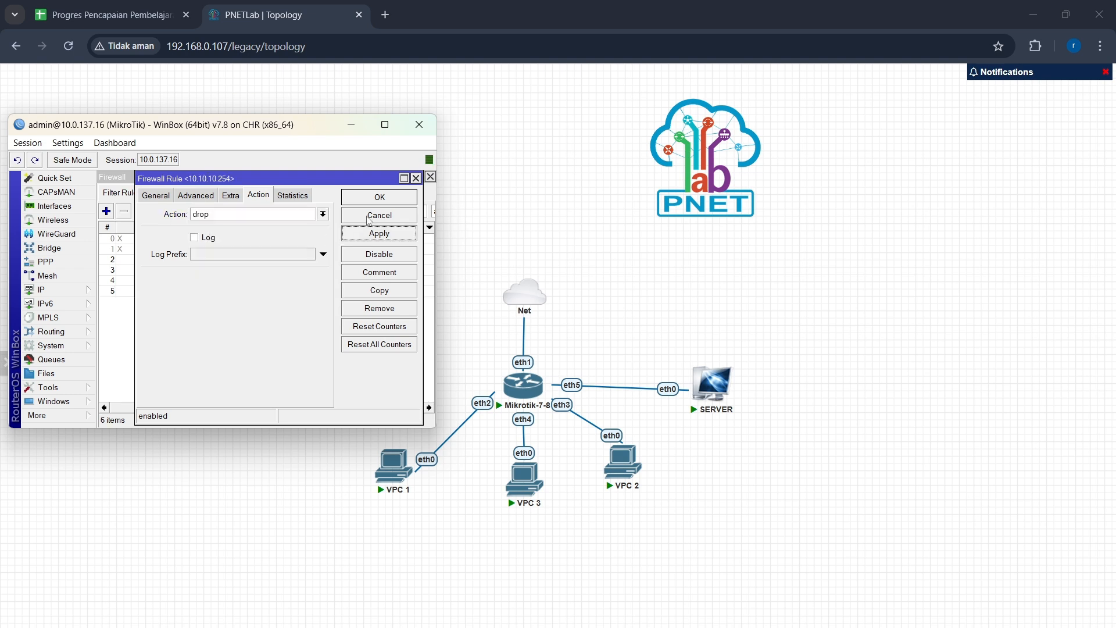
pyautogui.click(375, 199)
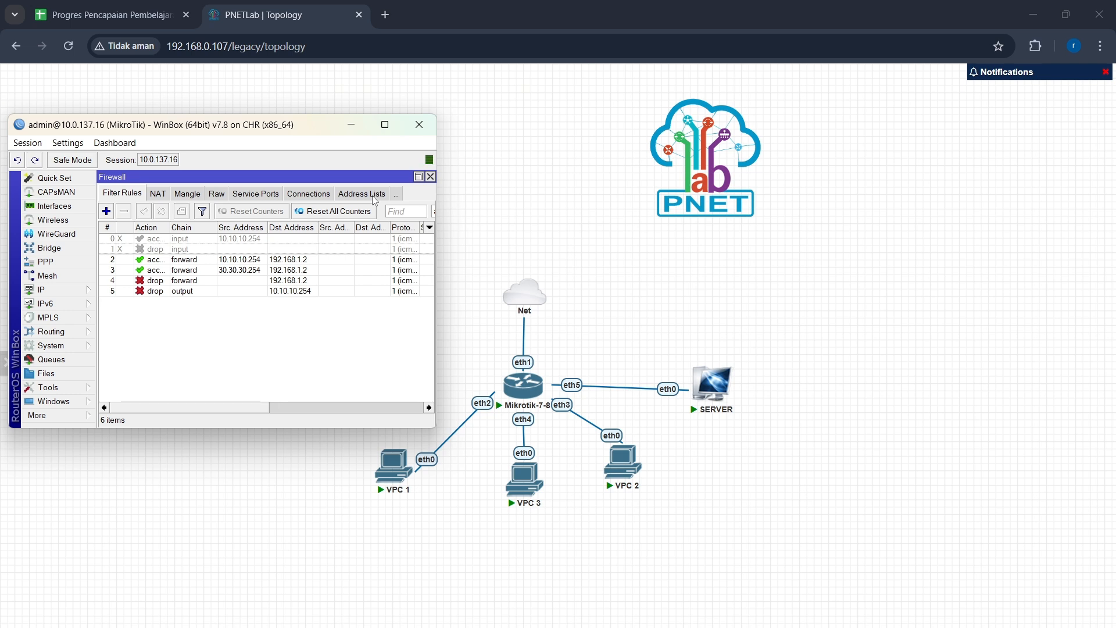
# Step: Add another output-chain firewall rule with destination address 30,30,30,254
pyautogui.click(105, 212)
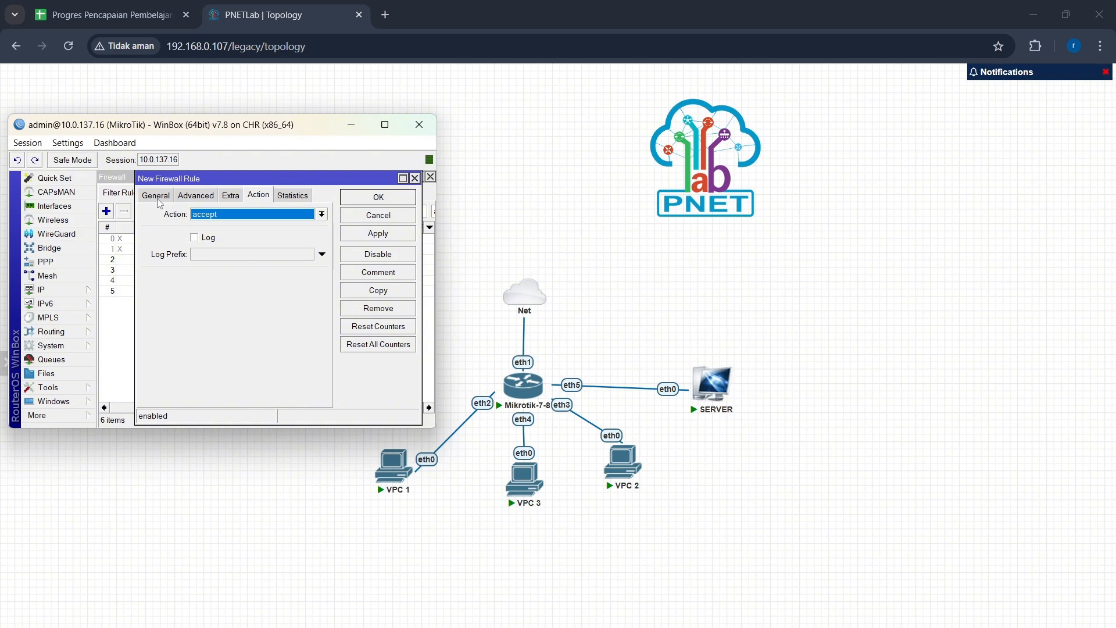
pyautogui.click(156, 195)
pyautogui.click(307, 214)
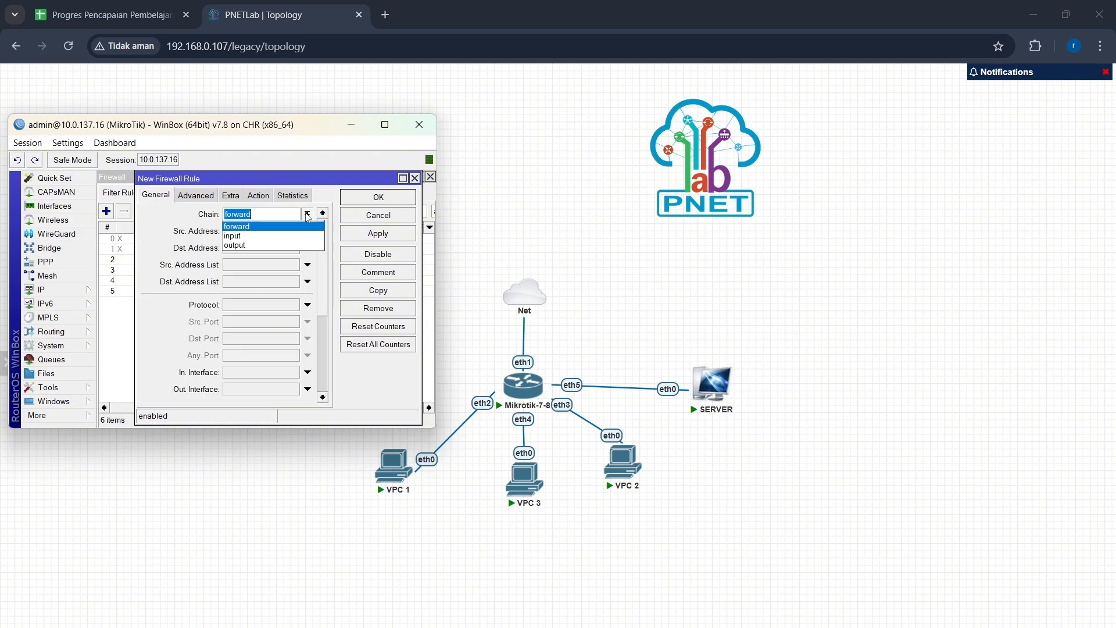
pyautogui.click(297, 247)
pyautogui.click(286, 246)
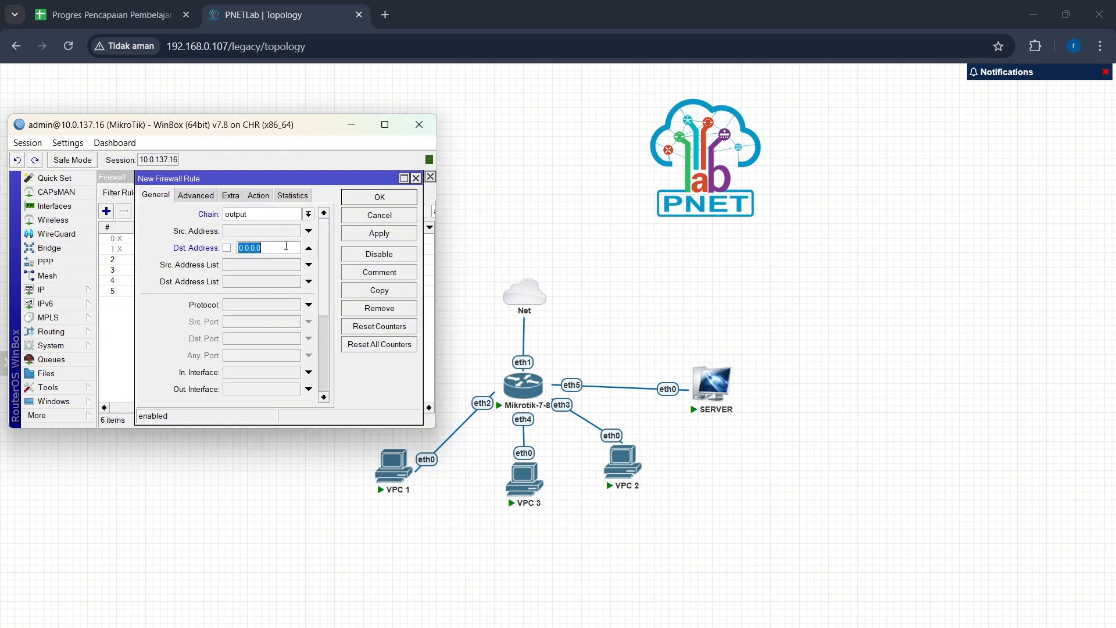
pyautogui.write('4')
# Step: Set this rule's protocol to icmp and action to drop, and try to apply it
pyautogui.click(309, 304)
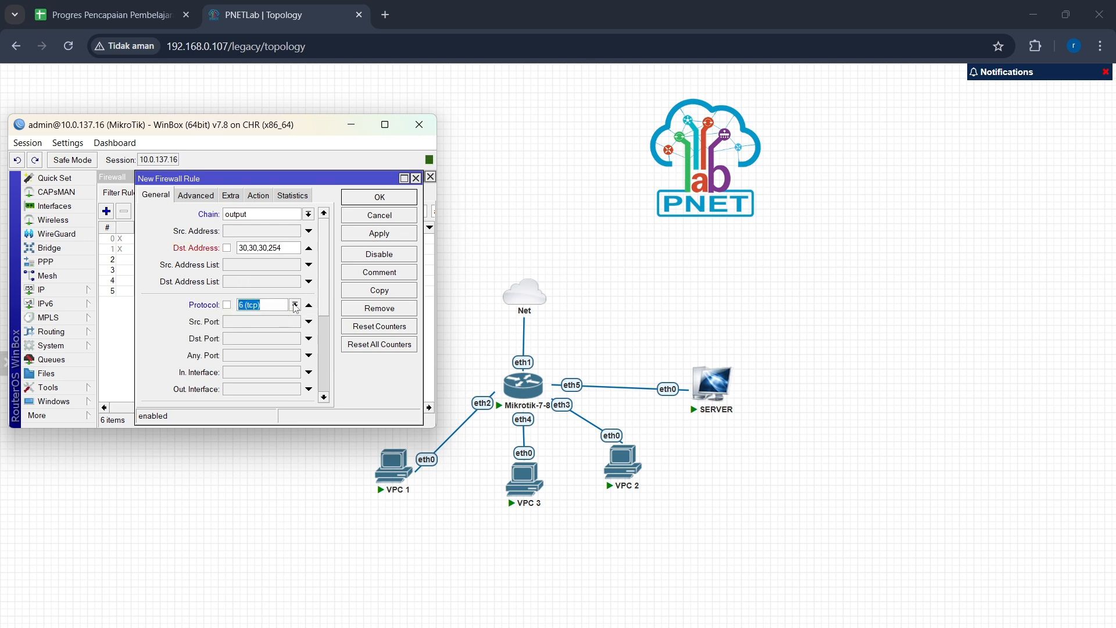
pyautogui.click(295, 305)
pyautogui.click(299, 316)
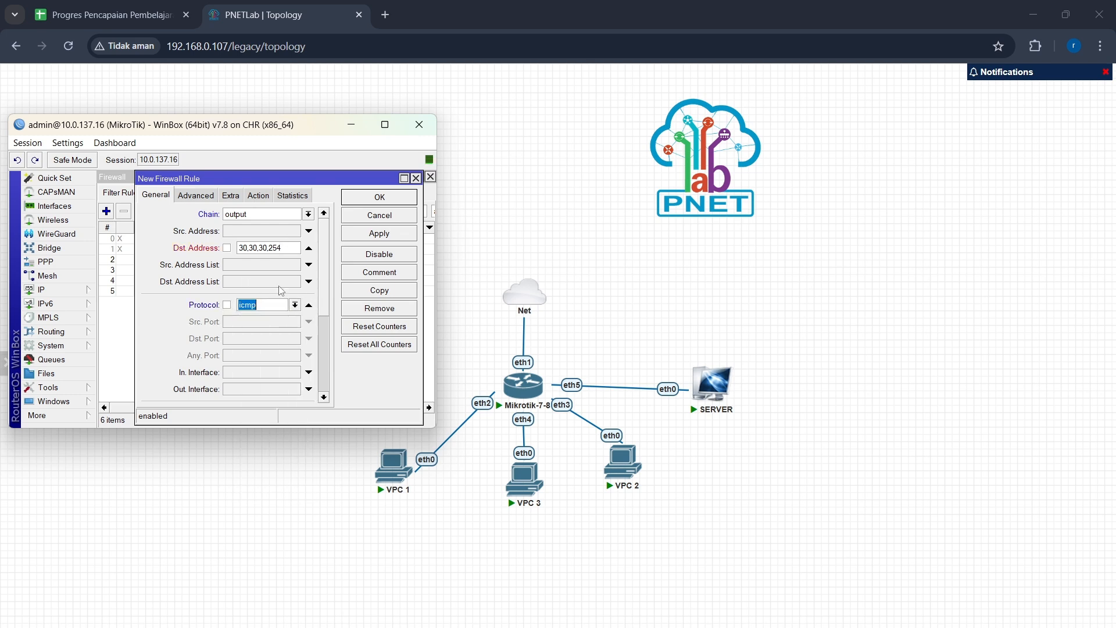
pyautogui.click(259, 197)
pyautogui.click(324, 213)
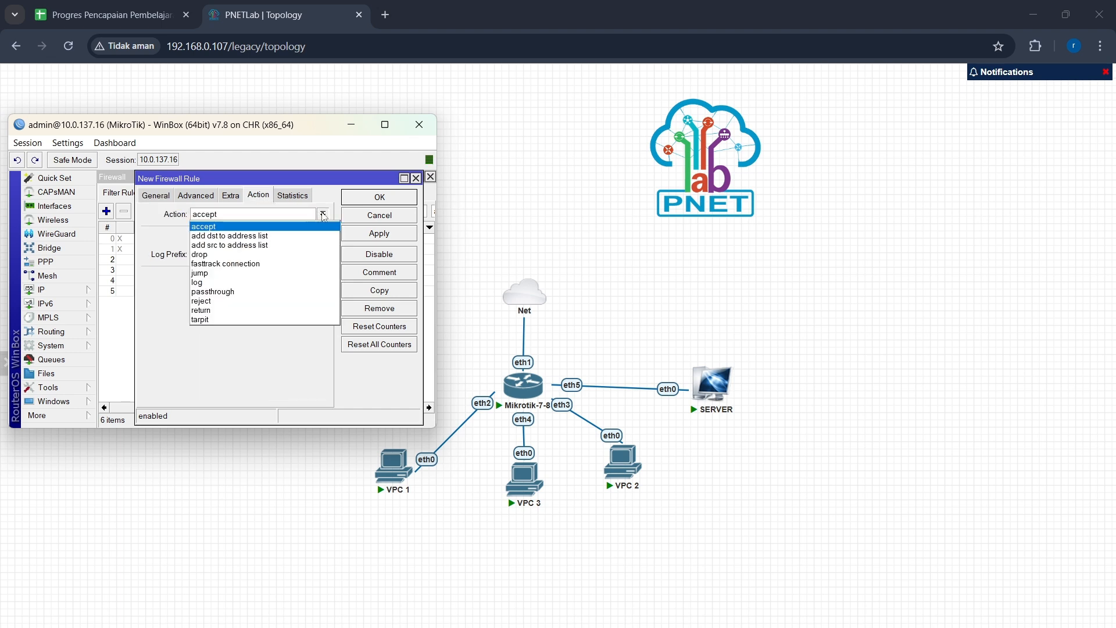
pyautogui.click(316, 255)
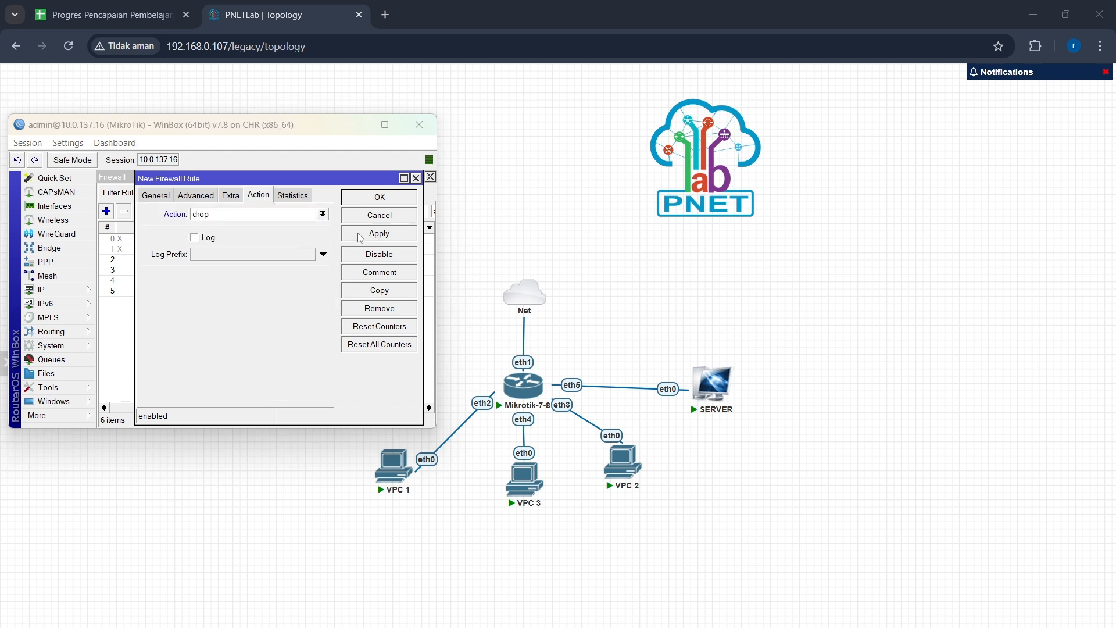
pyautogui.click(362, 200)
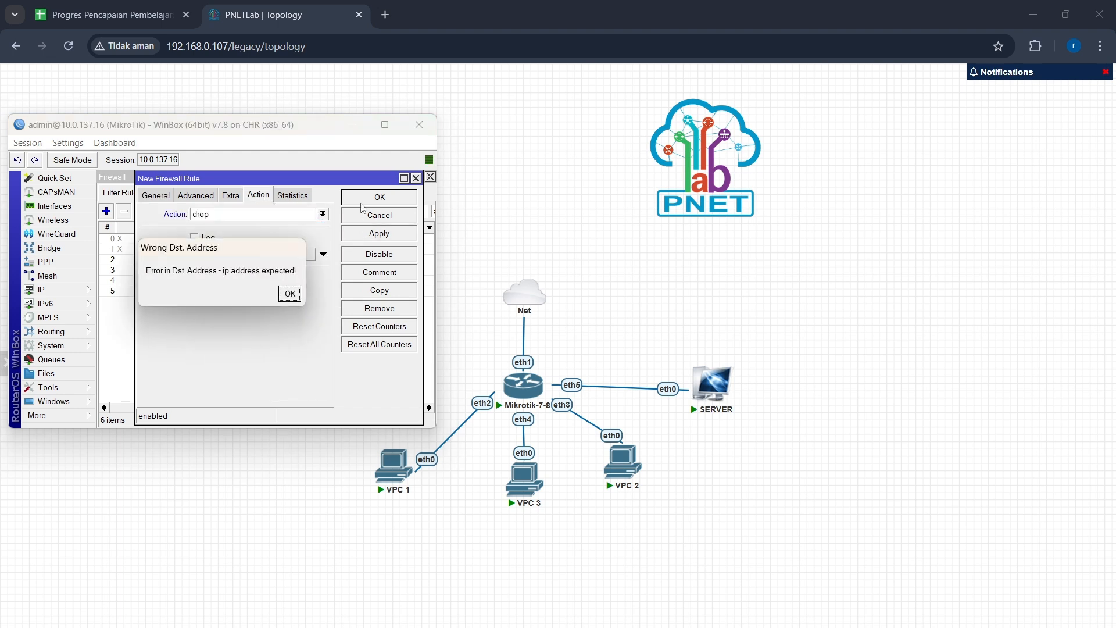
pyautogui.click(289, 294)
# Step: Check the rule's destination address and try applying the rule again
pyautogui.click(164, 196)
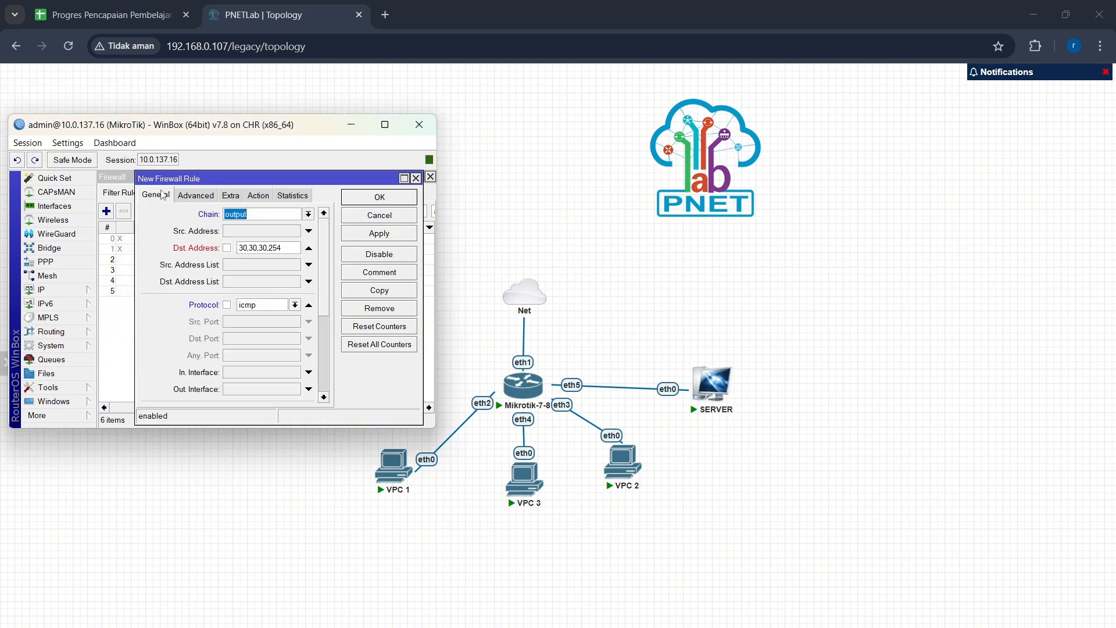
pyautogui.click(290, 249)
pyautogui.click(257, 197)
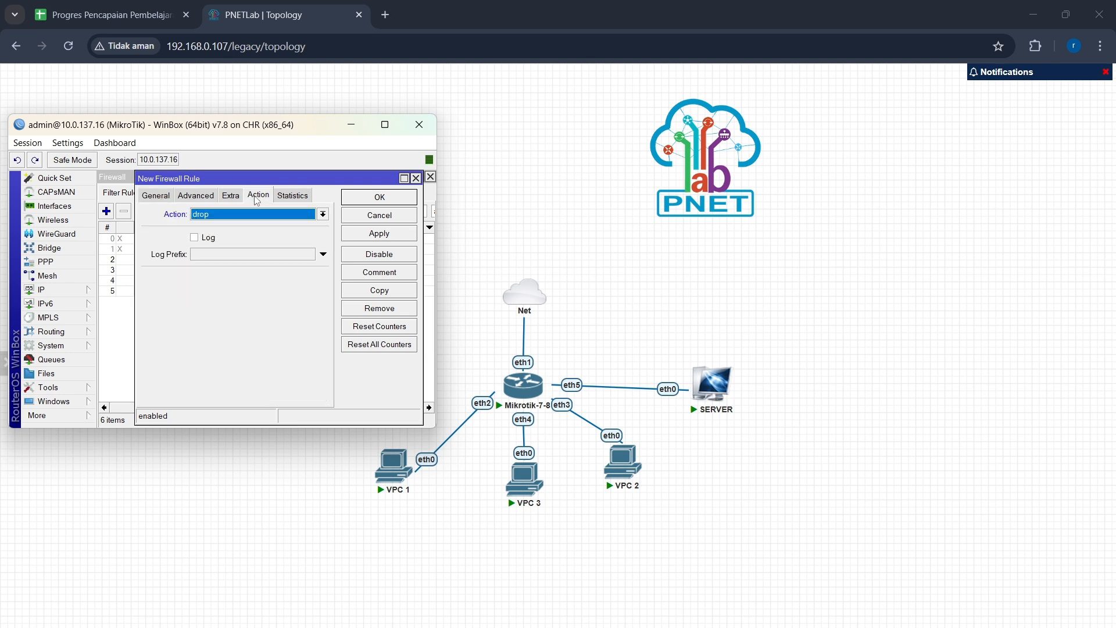
pyautogui.click(363, 233)
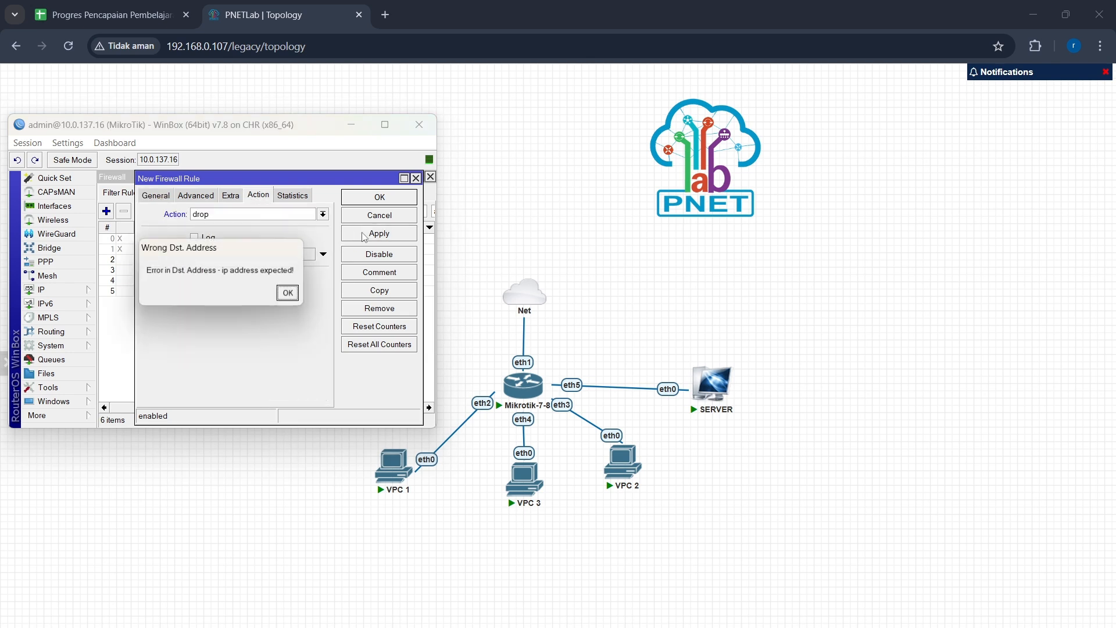
pyautogui.click(287, 292)
# Step: Open the VPC 3 console and display its IP configuration
pyautogui.click(519, 483)
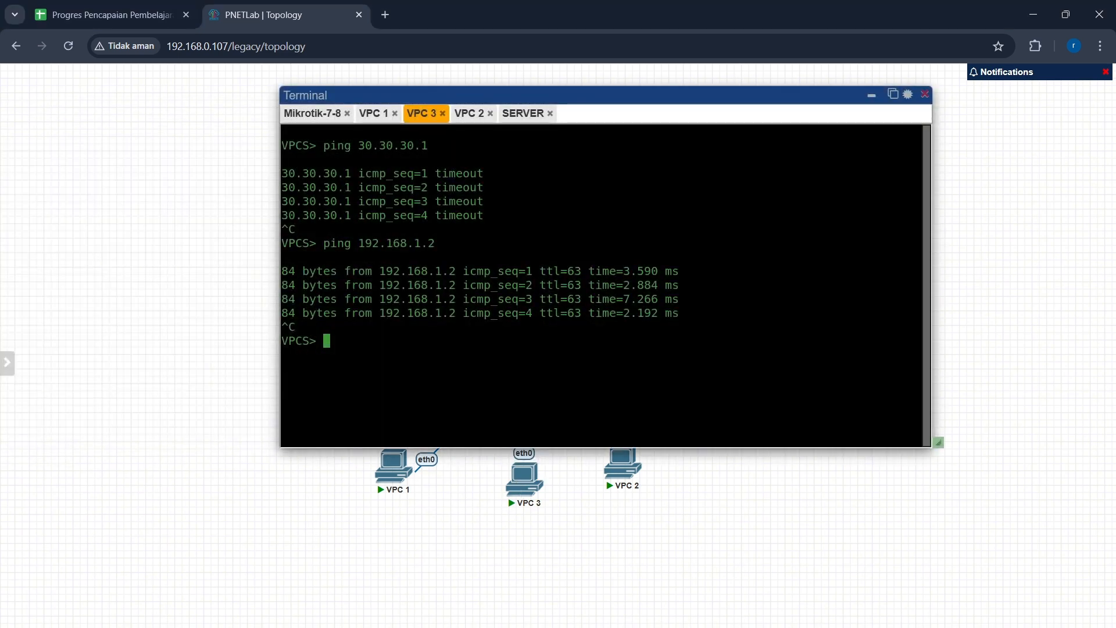
pyautogui.write('show ip')
pyautogui.press('Return')
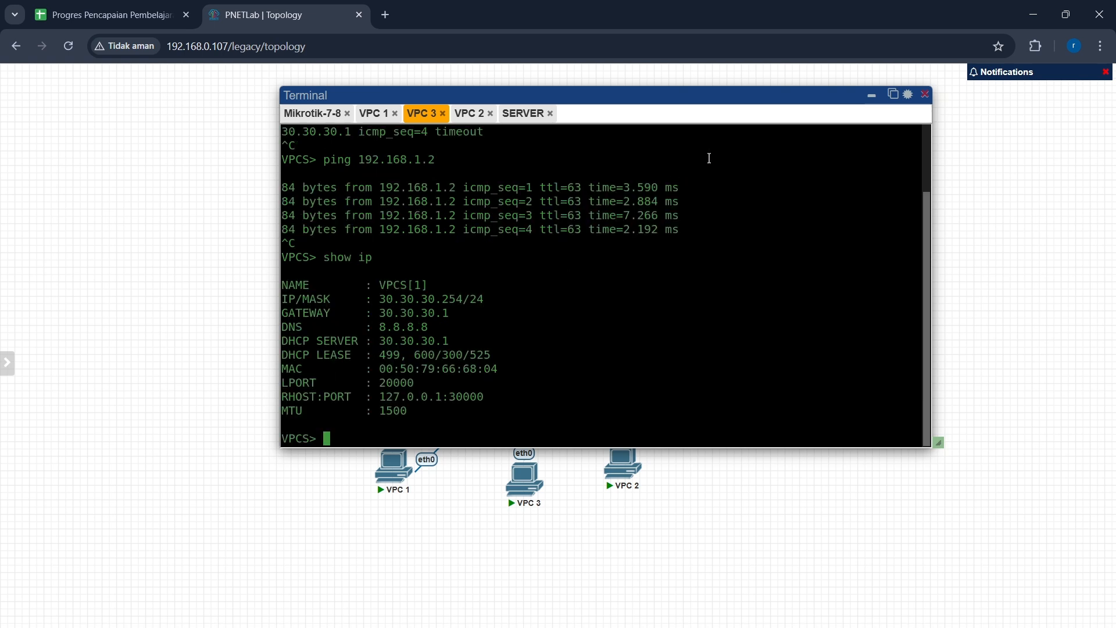
# Step: Close the VPC console window and cancel the unfinished new firewall rule dialog in WinBox
pyautogui.click(871, 96)
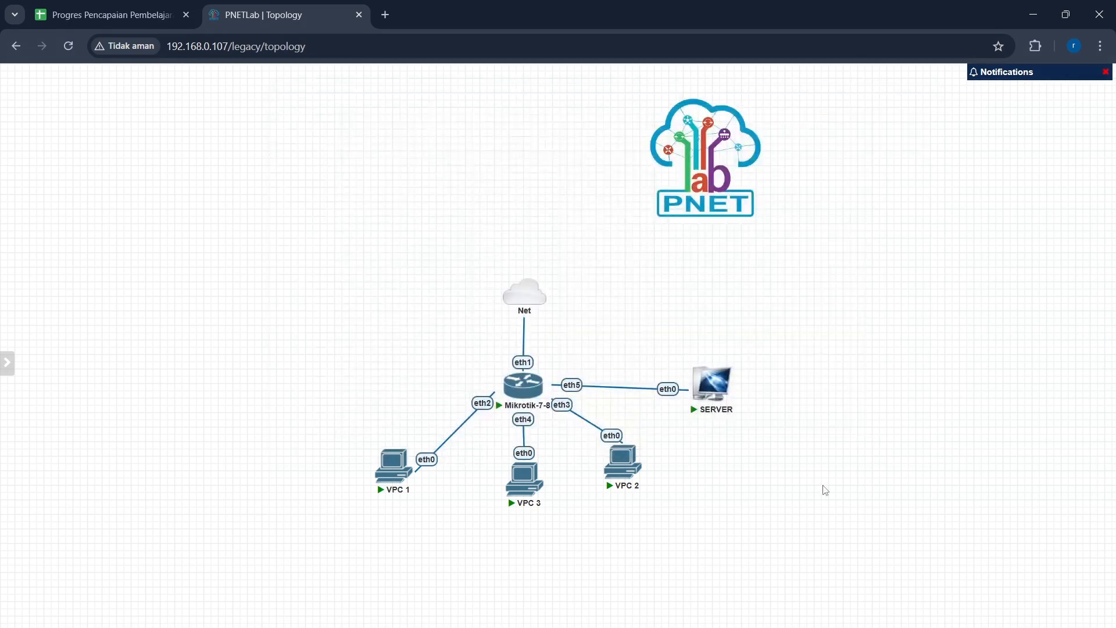
pyautogui.moveTo(767, 626)
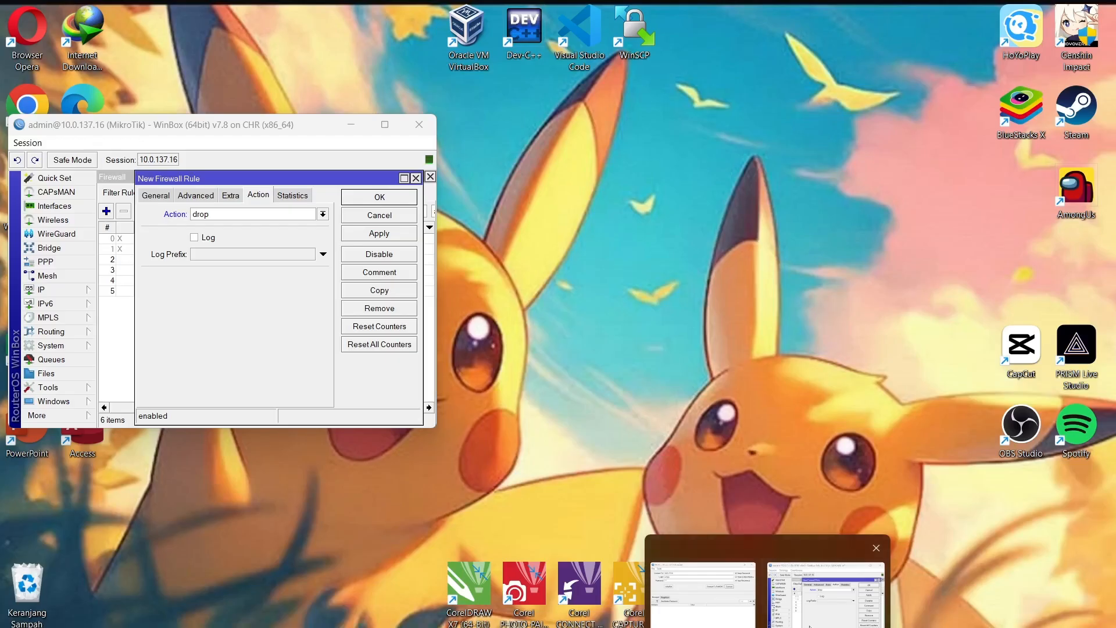
pyautogui.click(826, 593)
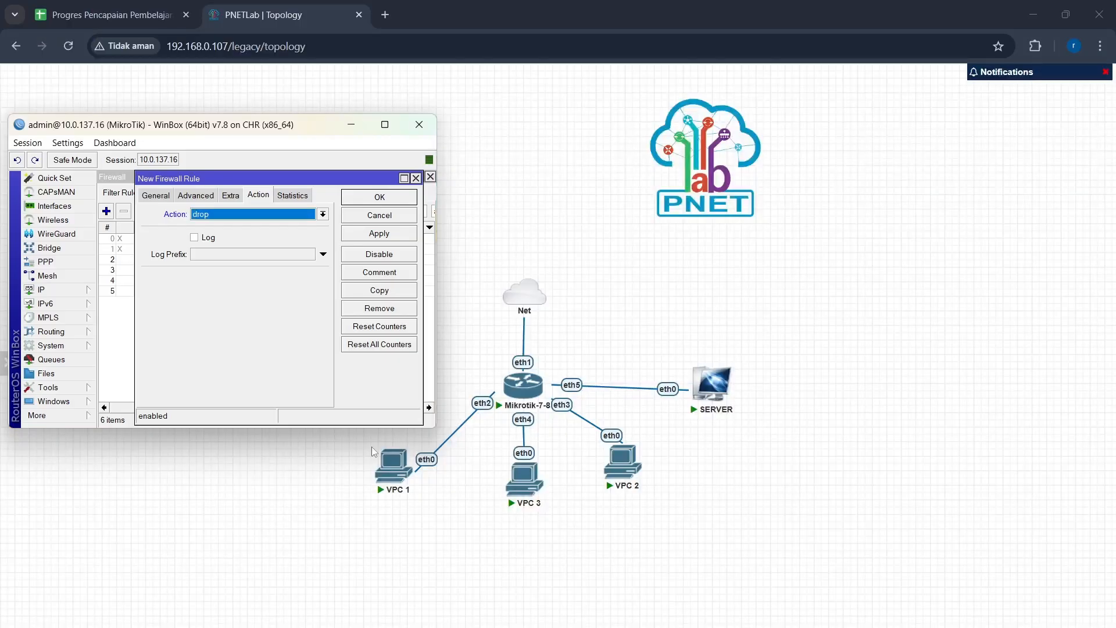
pyautogui.click(416, 178)
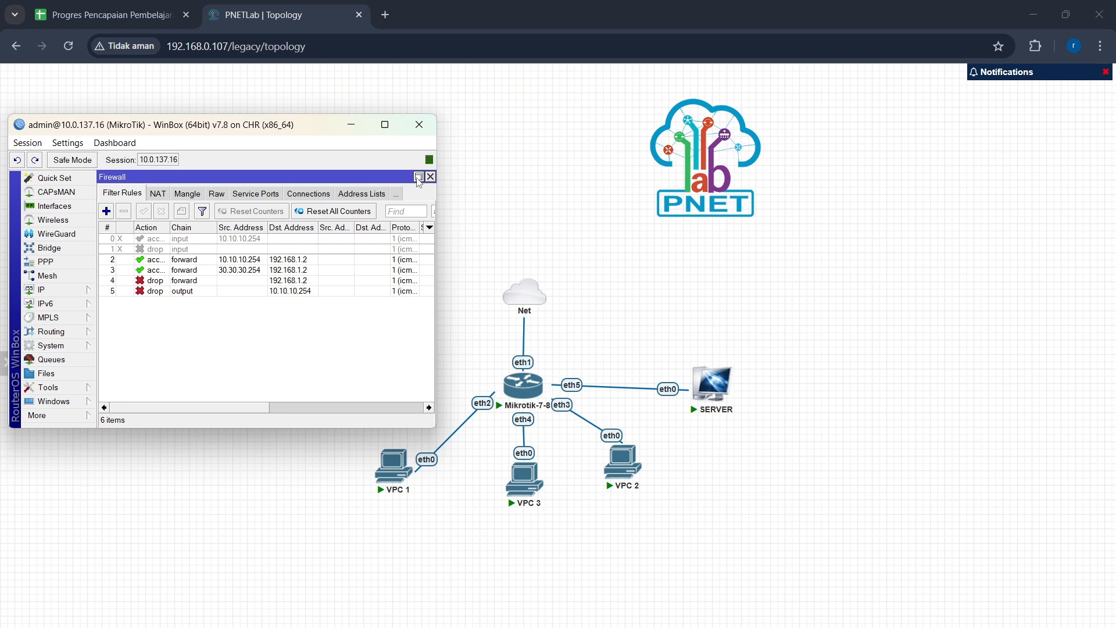
# Step: Add a new firewall rule in the output chain with destination address 30.30.30.254
pyautogui.click(106, 212)
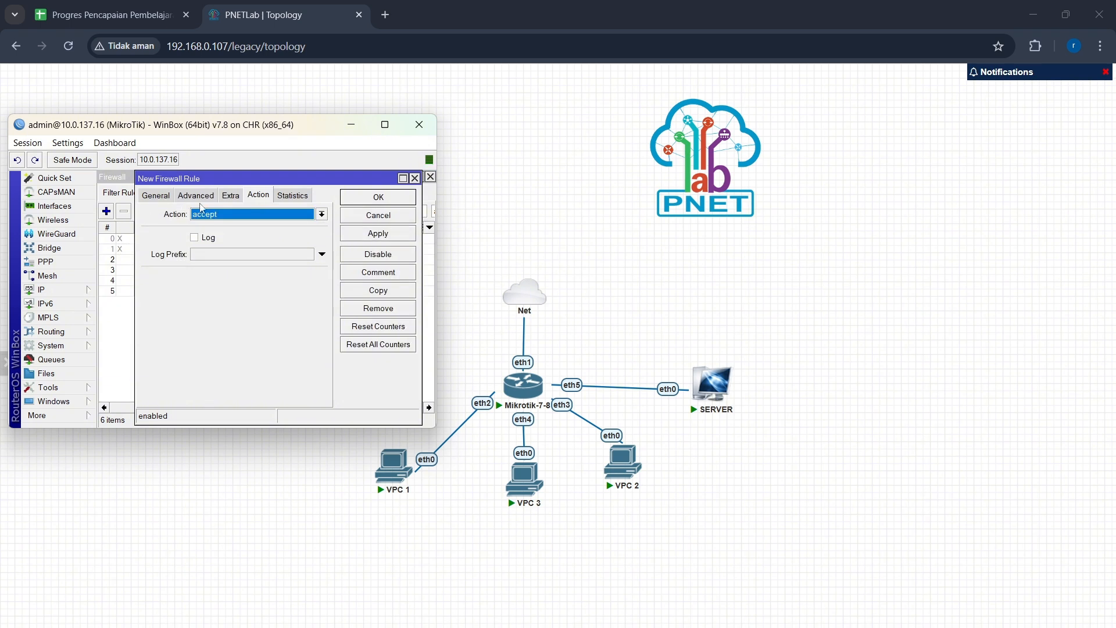
pyautogui.click(155, 196)
pyautogui.click(307, 214)
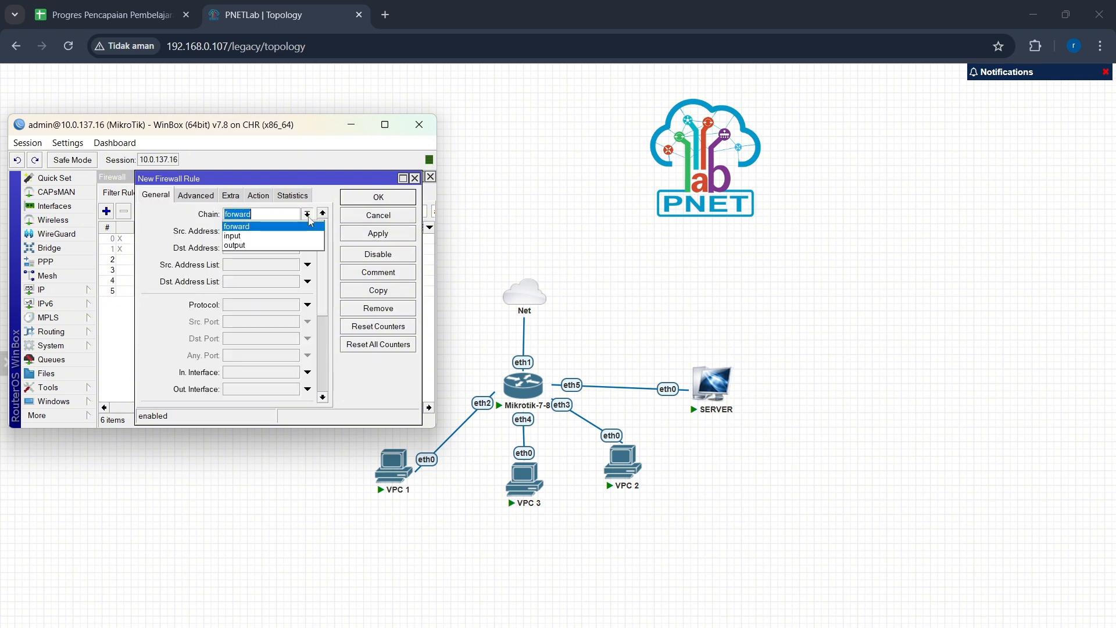
pyautogui.click(302, 244)
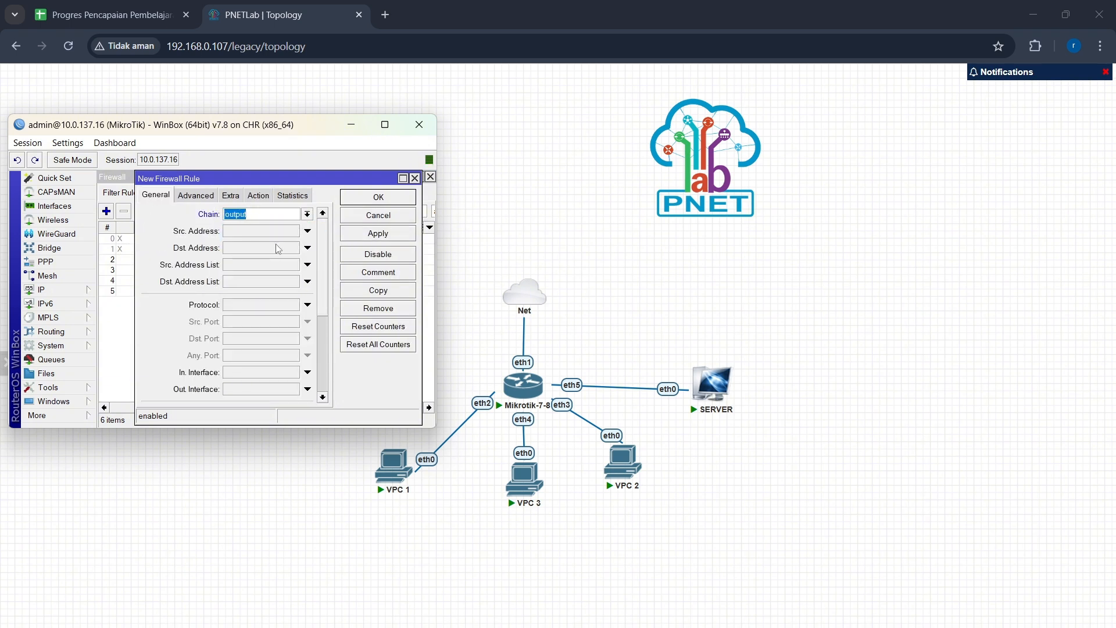
pyautogui.click(277, 247)
pyautogui.write('30.30.30.')
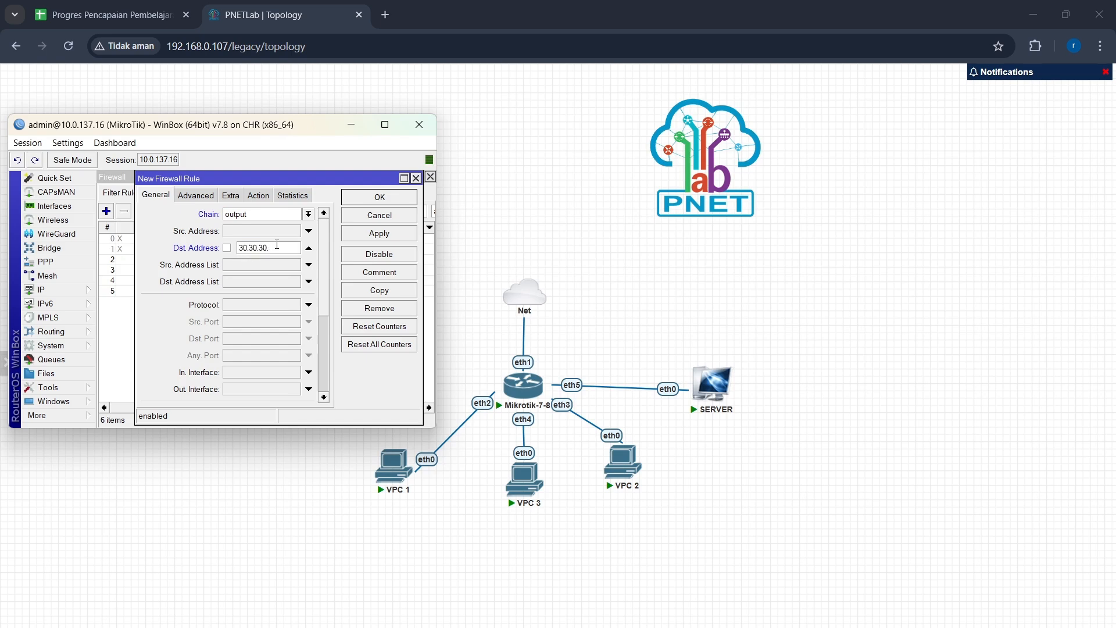
pyautogui.write('254')
# Step: Set this rule's protocol to icmp and action to drop, then apply and save it
pyautogui.click(309, 305)
pyautogui.click(296, 306)
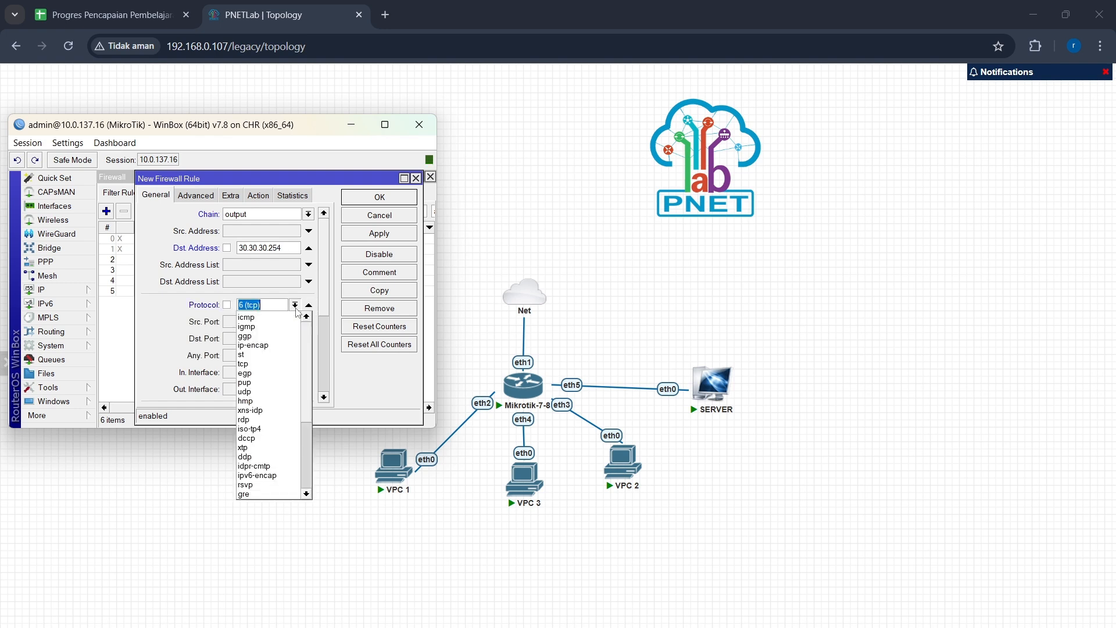
pyautogui.click(289, 320)
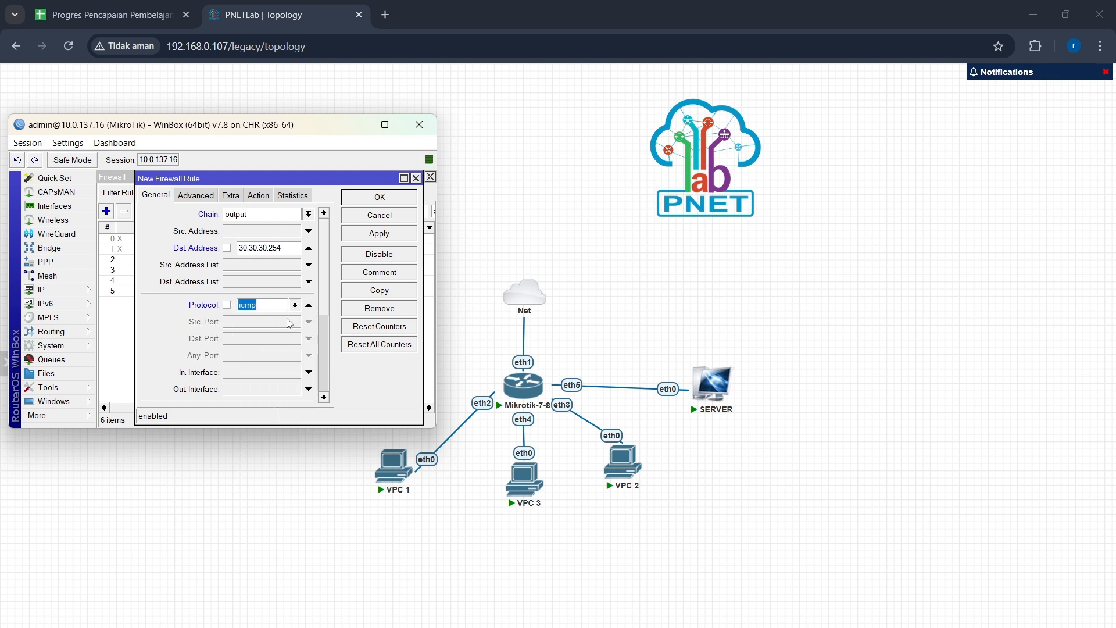
pyautogui.click(260, 200)
pyautogui.click(322, 213)
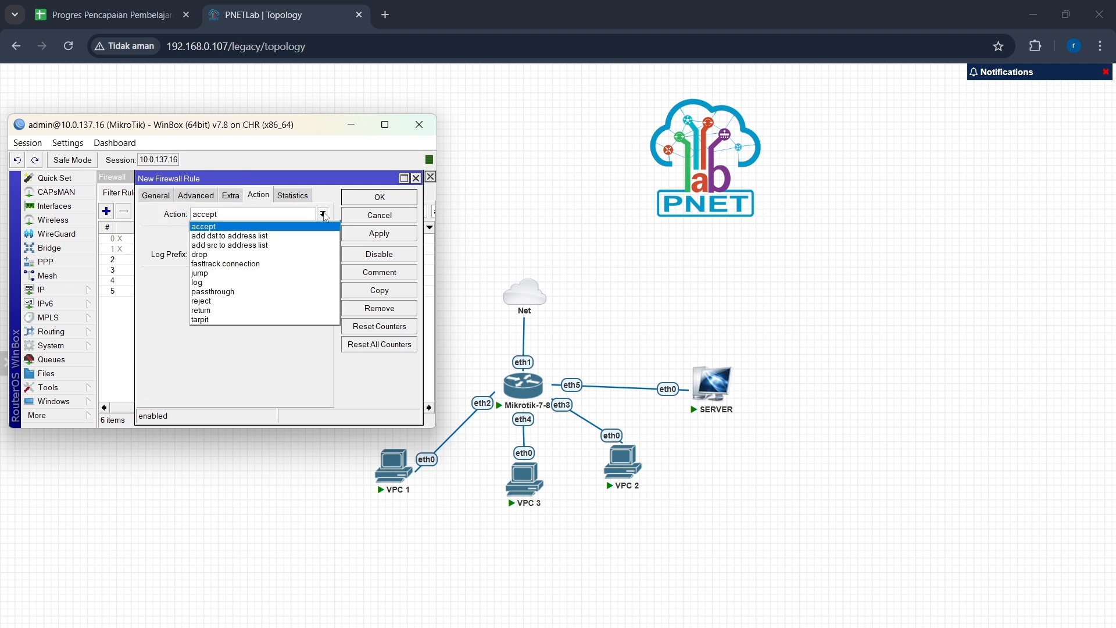
pyautogui.click(317, 254)
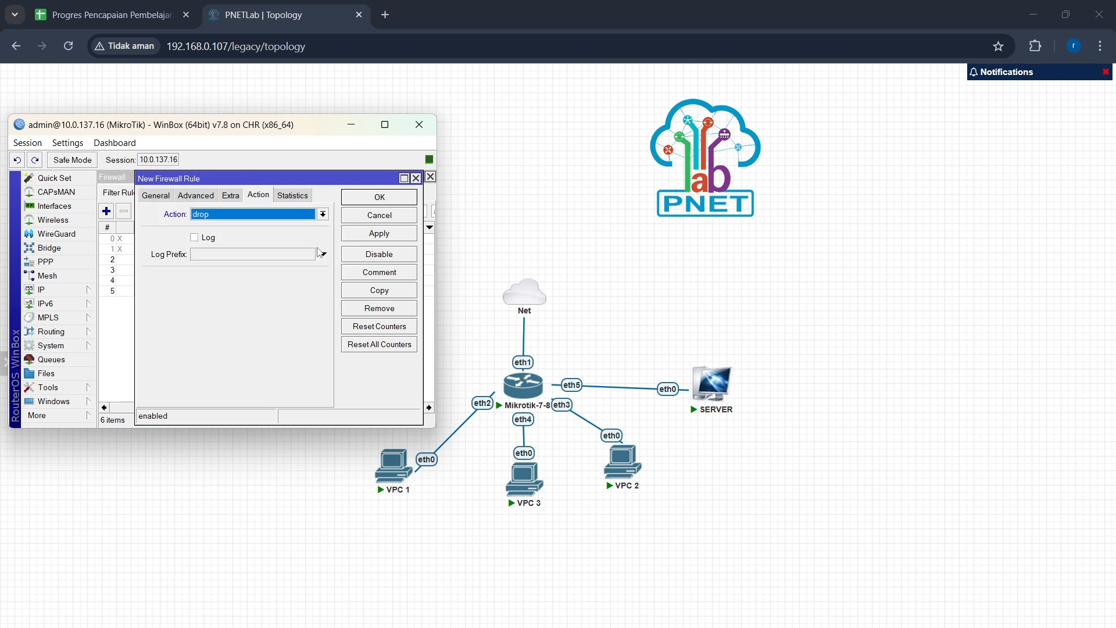
pyautogui.click(369, 235)
pyautogui.click(377, 205)
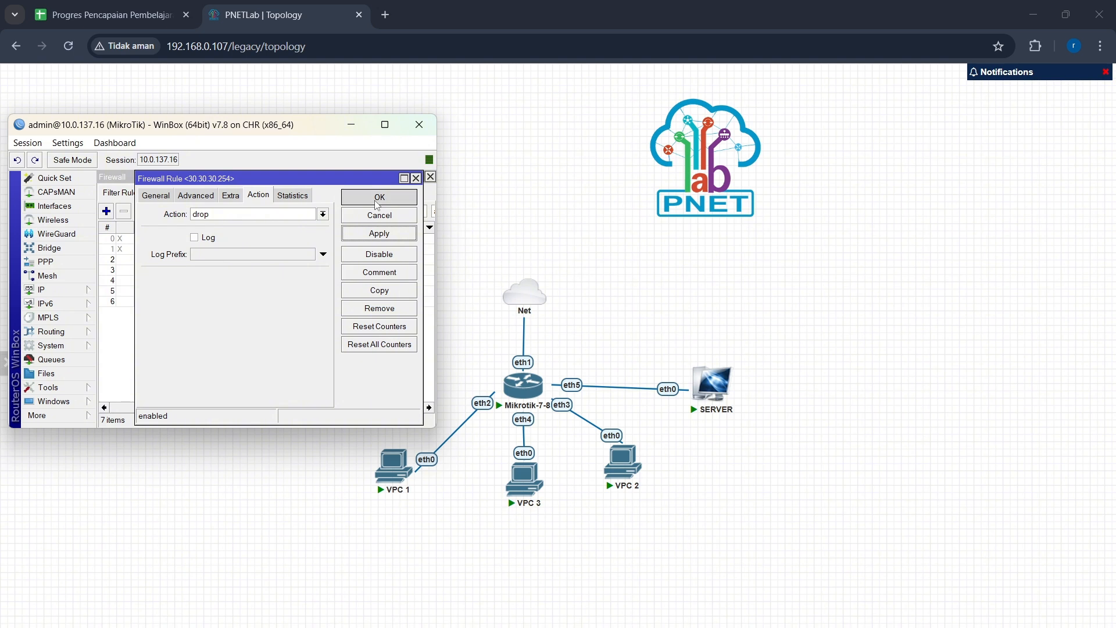
# Step: Add another output-chain rule with protocol icmp and action accept, then apply and save it
pyautogui.click(106, 211)
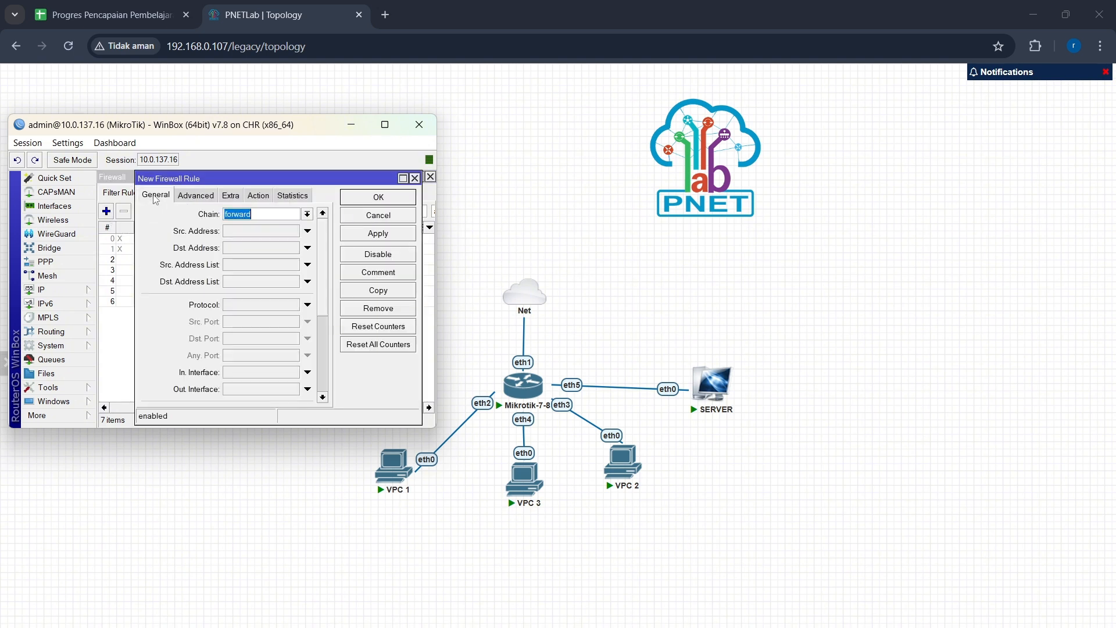
pyautogui.click(156, 196)
pyautogui.click(307, 214)
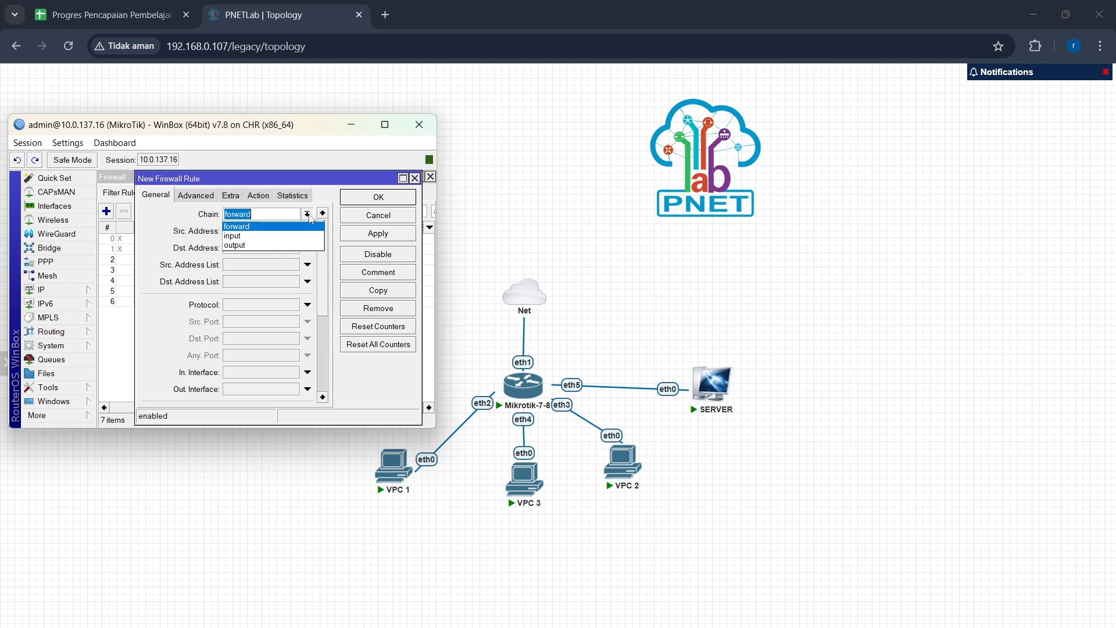
pyautogui.click(303, 245)
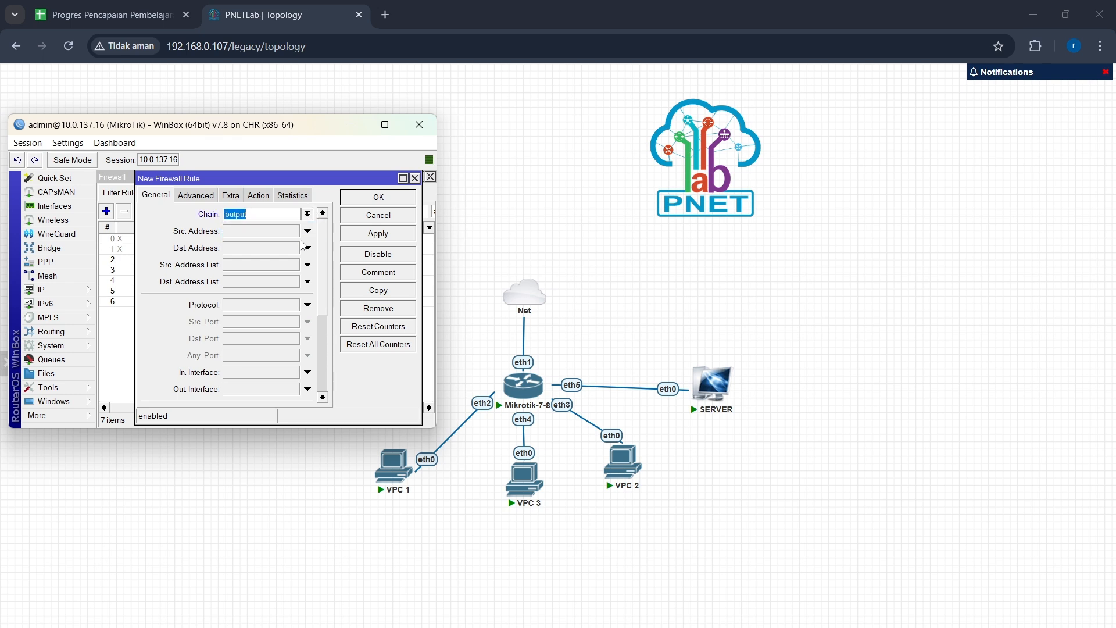
pyautogui.click(307, 305)
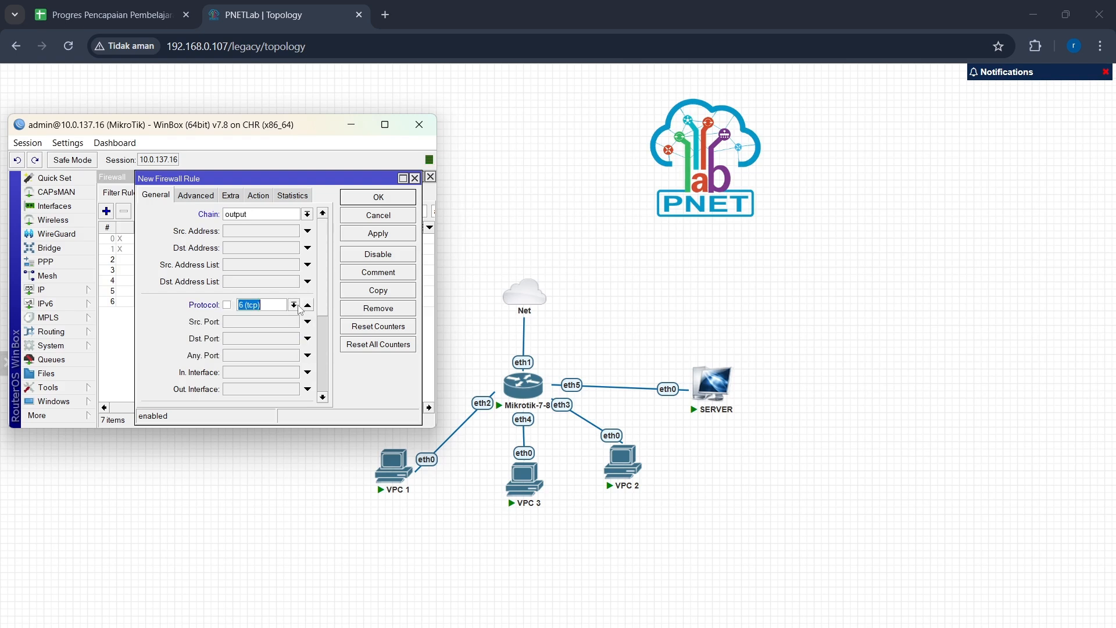
pyautogui.click(295, 305)
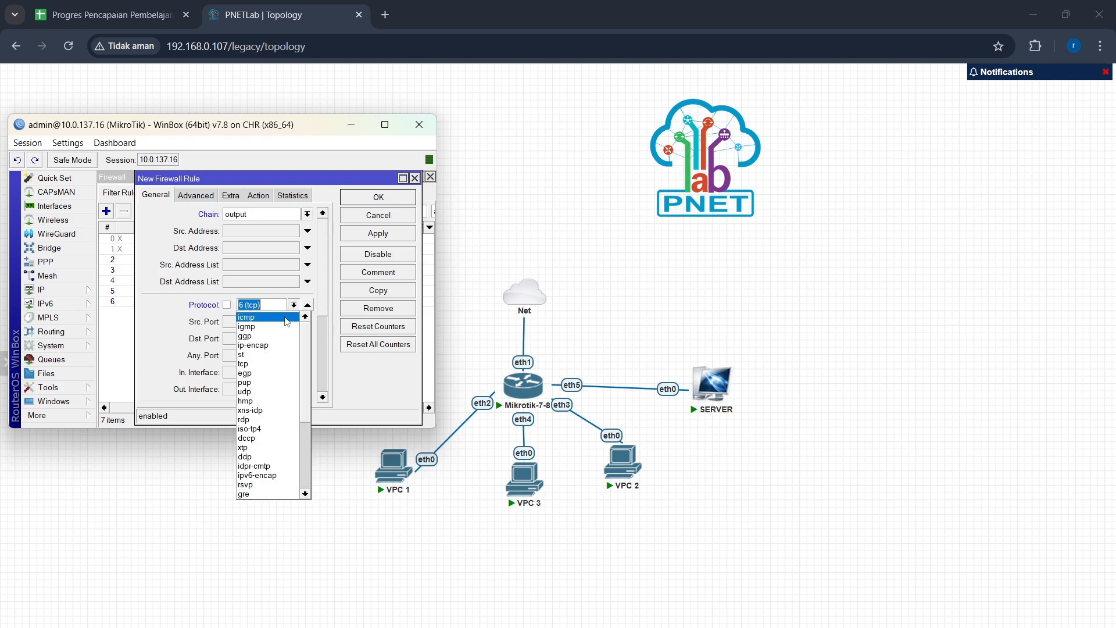
pyautogui.click(286, 318)
pyautogui.click(258, 195)
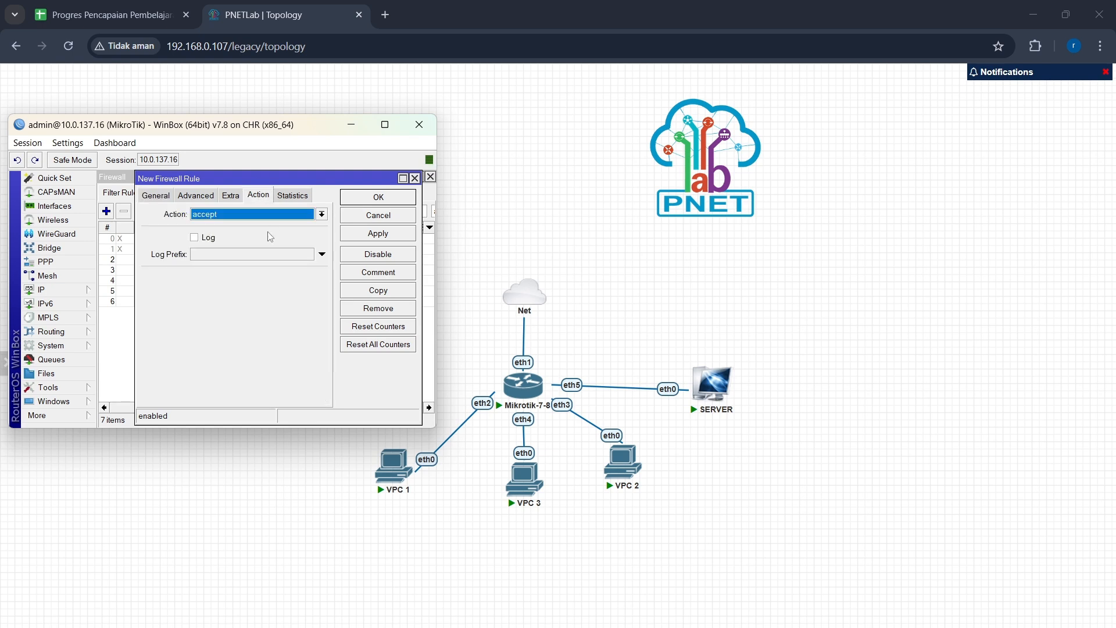
pyautogui.click(371, 235)
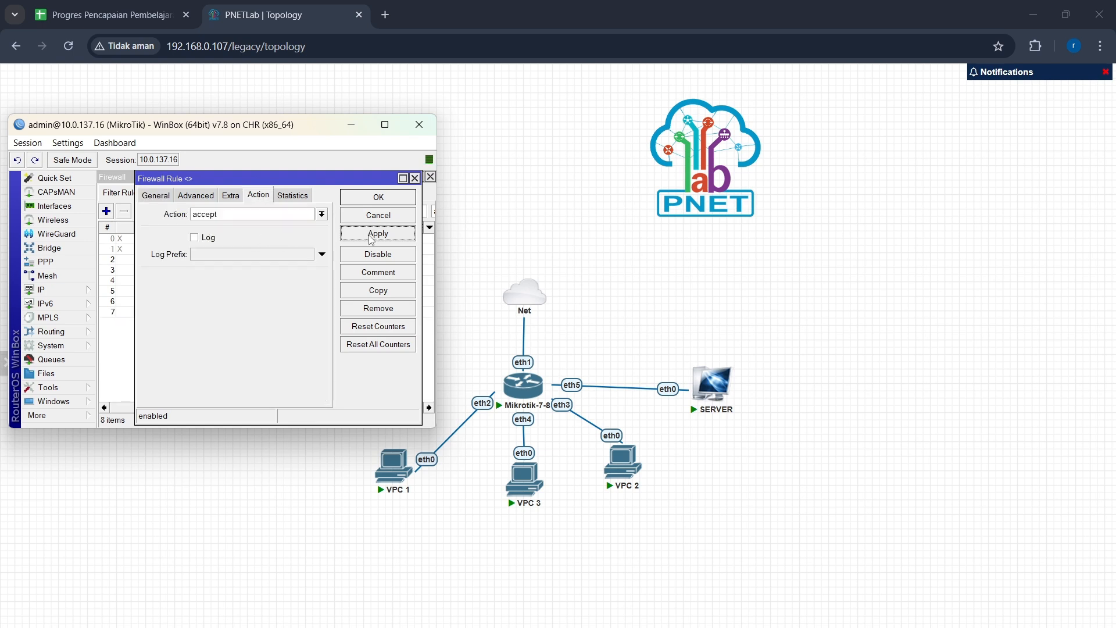
pyautogui.click(377, 201)
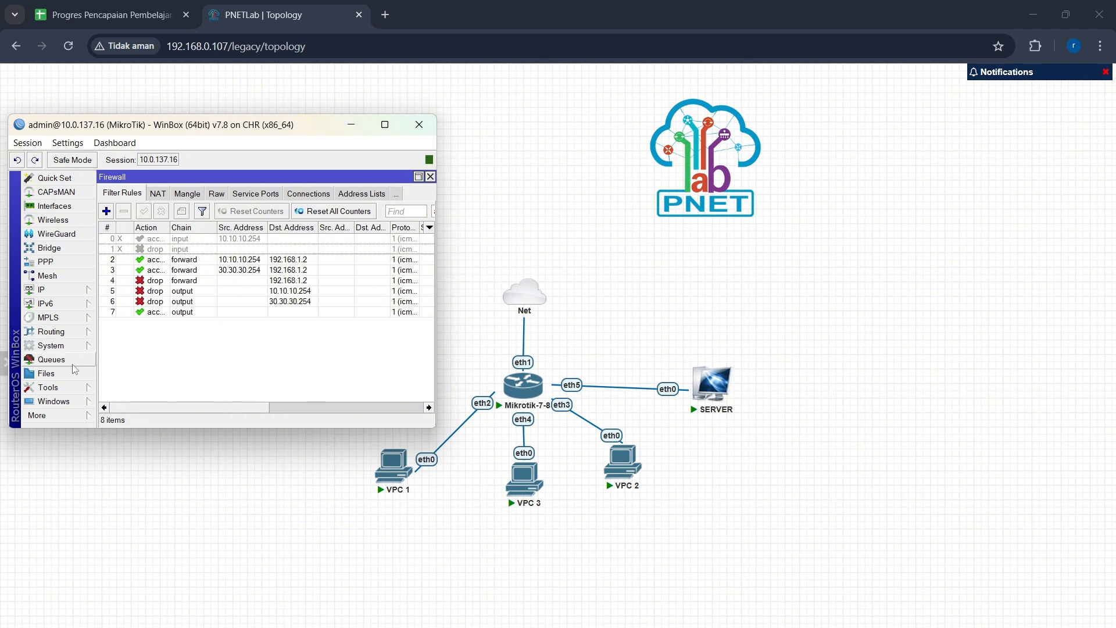
# Step: Maximize WinBox, open a new router terminal, and ping 10.10.10.254
pyautogui.click(385, 124)
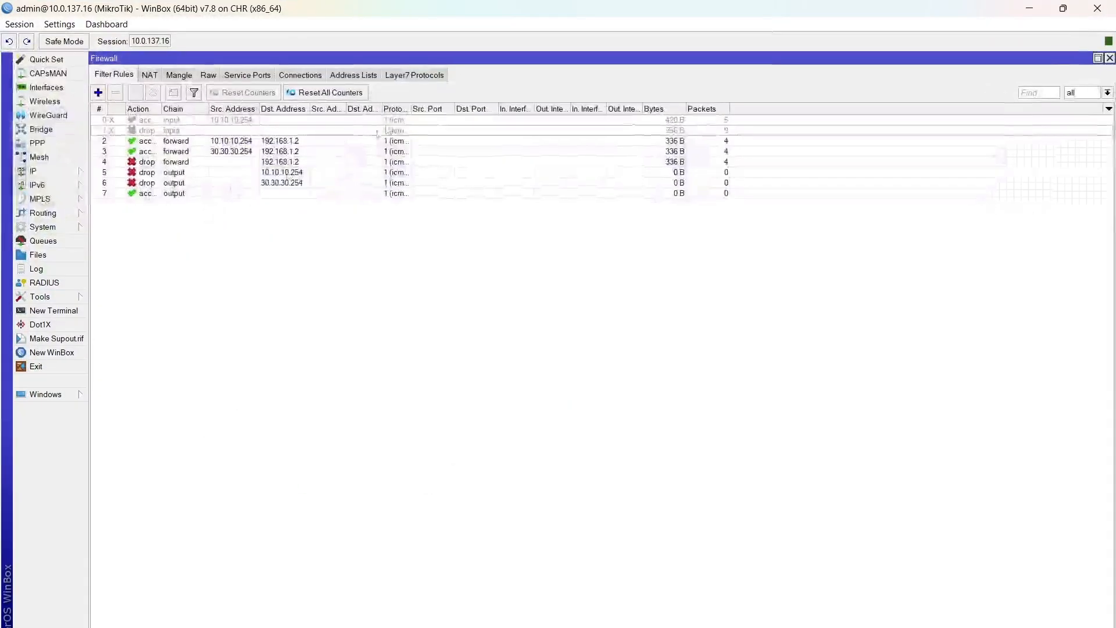
pyautogui.click(34, 311)
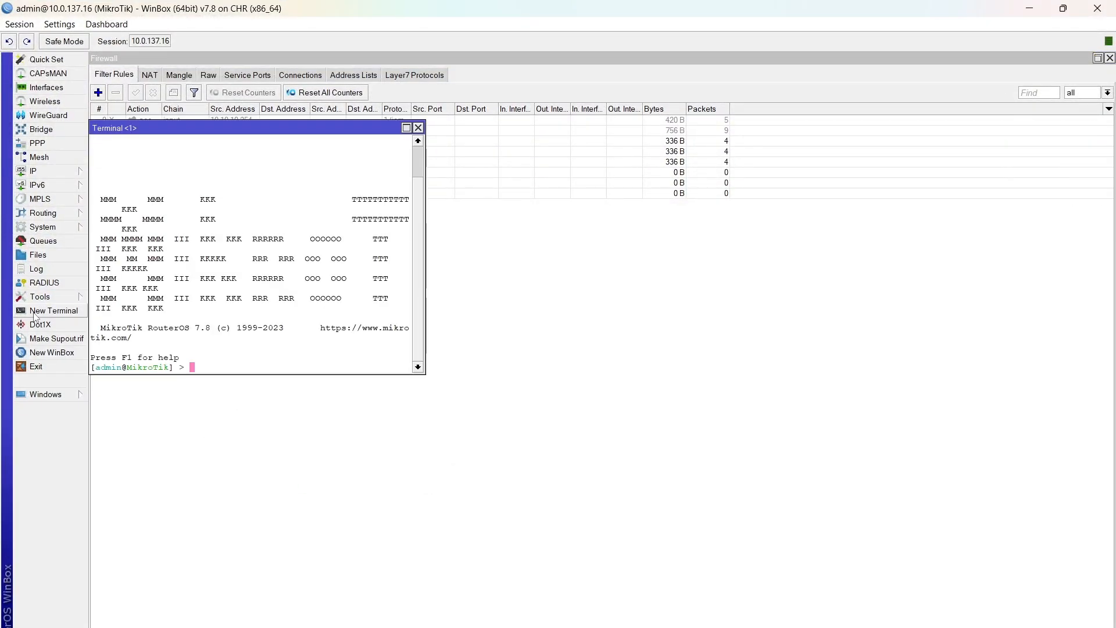
pyautogui.write('ping 10.10.10.254')
pyautogui.press('Return')
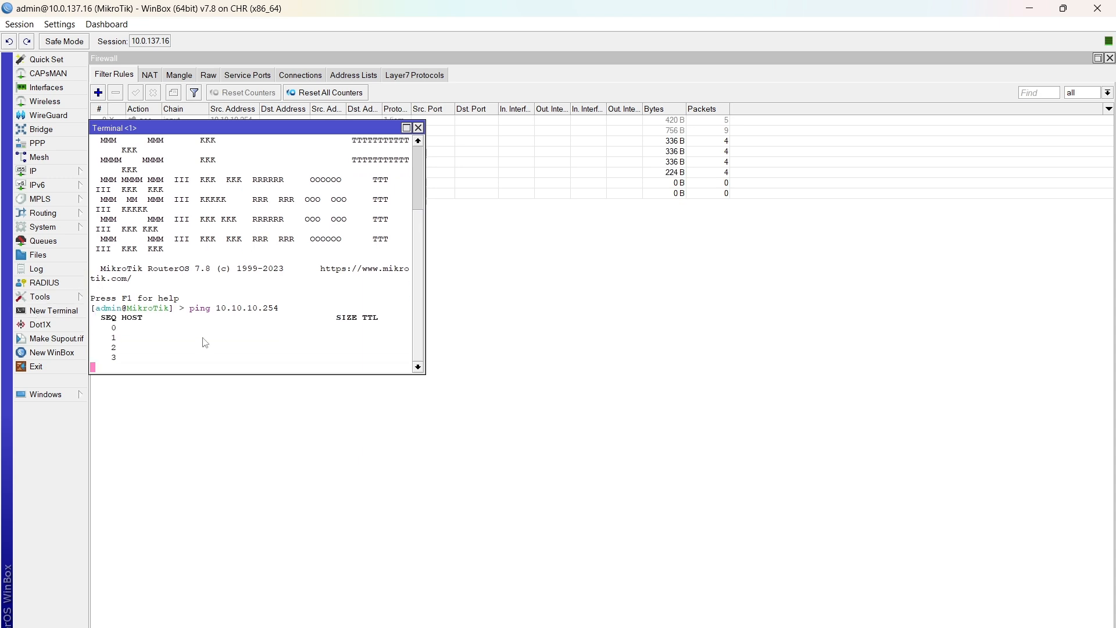
# Step: Stop the running ping and ping 30.30.30.254 from the router terminal
pyautogui.click(407, 127)
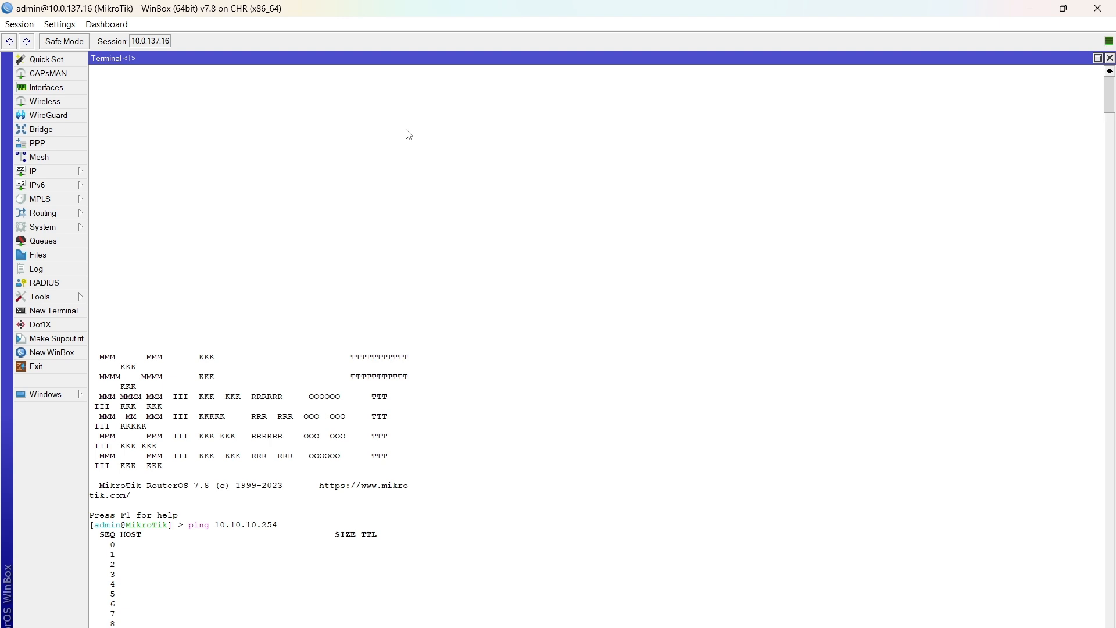
pyautogui.hotkey('ctrl', 'c')
pyautogui.press('Return')
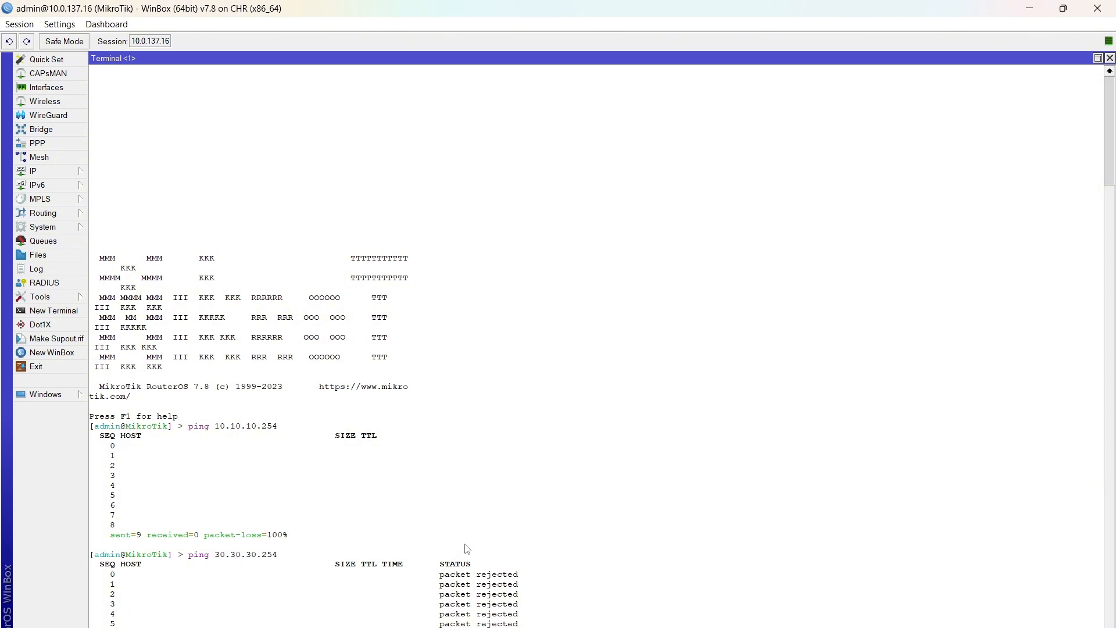
pyautogui.hotkey('ctrl', 'c')
# Step: Repeat the ping to 10.10.10.254, then ping 20.20.20.254 and 192.168.1.2
pyautogui.press('Up')
pyautogui.press('Up')
pyautogui.press('Return')
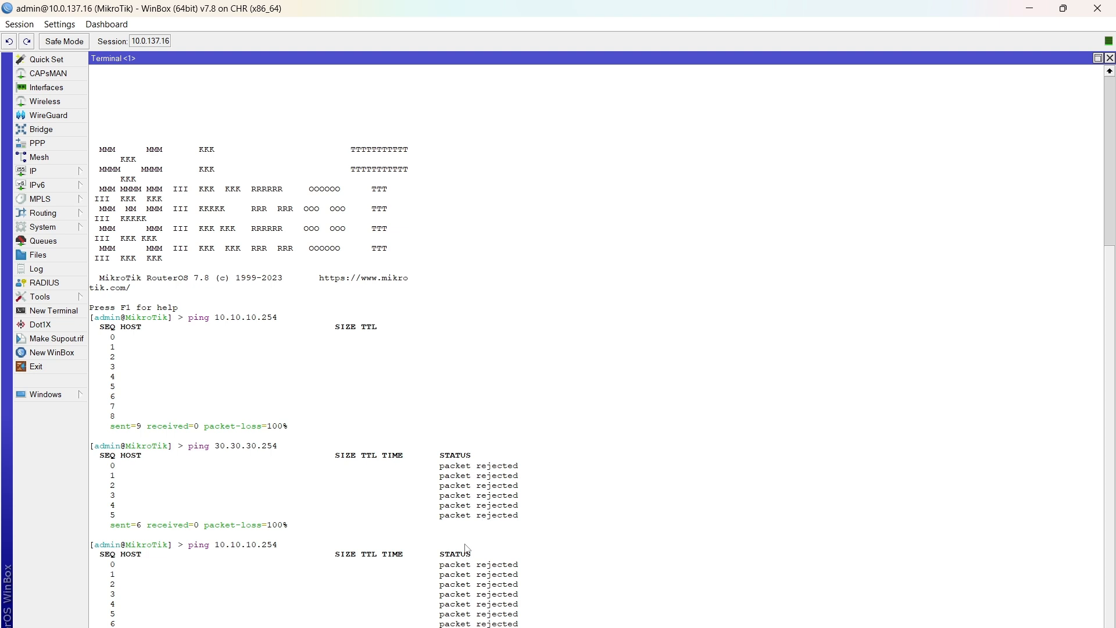
pyautogui.hotkey('ctrl', 'c')
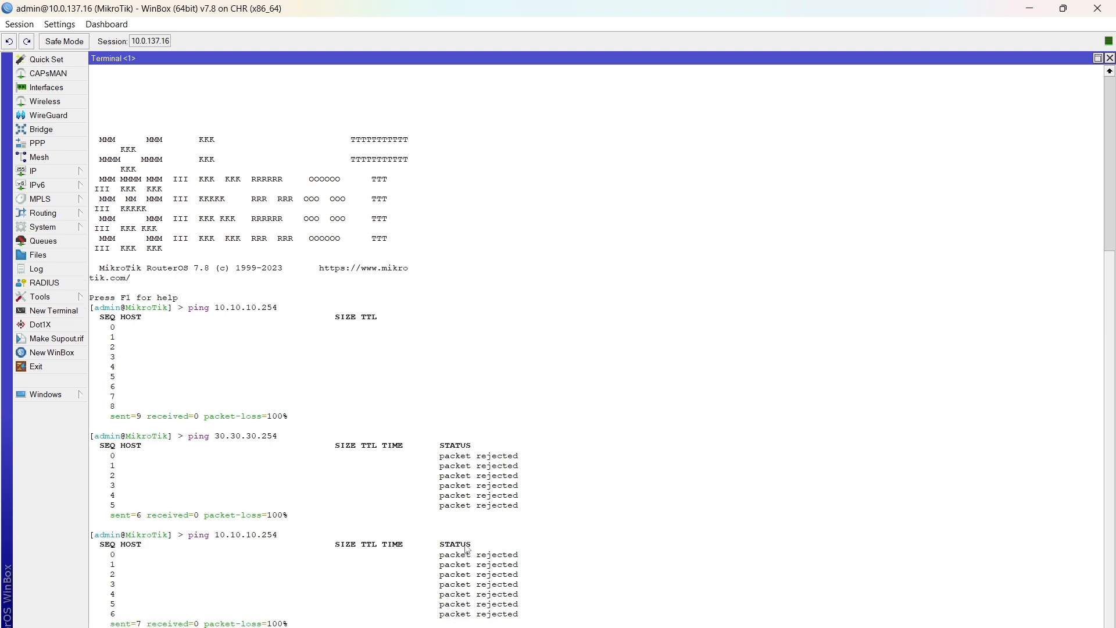
pyautogui.press('Return')
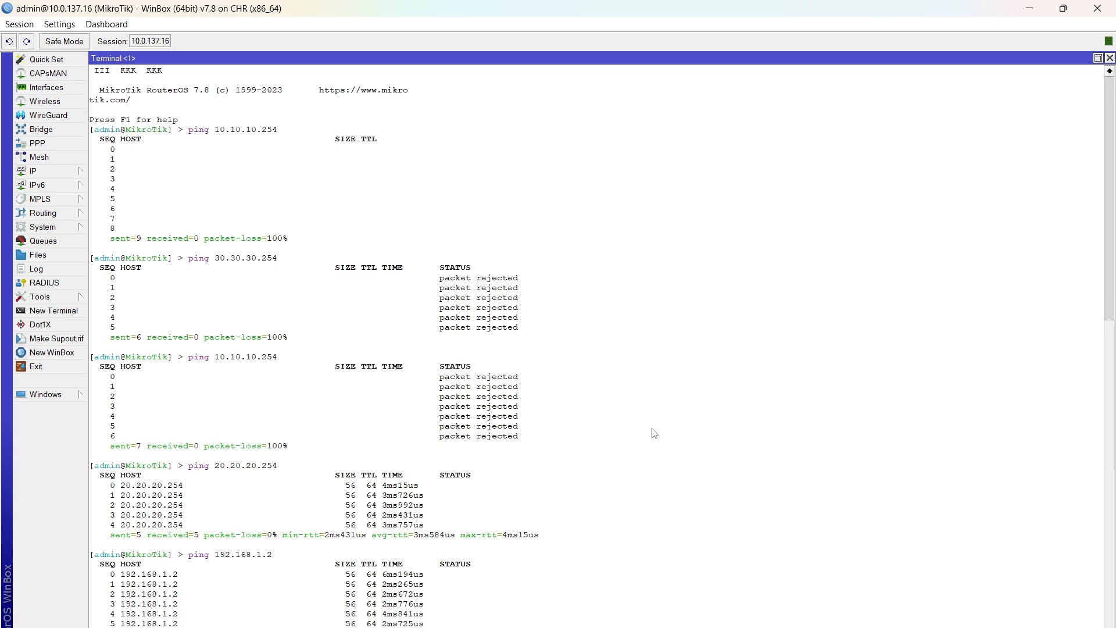
# Step: Minimize WinBox, leave the lab topology, and open the PNETLab Devices page
pyautogui.click(1029, 6)
pyautogui.moveTo(12, 278)
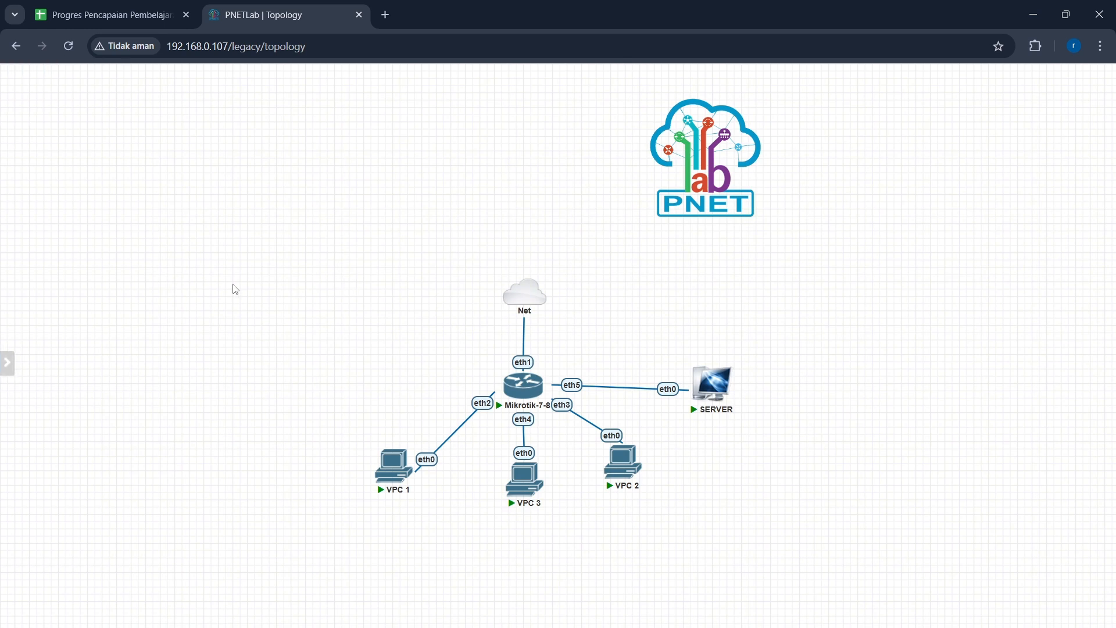
pyautogui.click(44, 253)
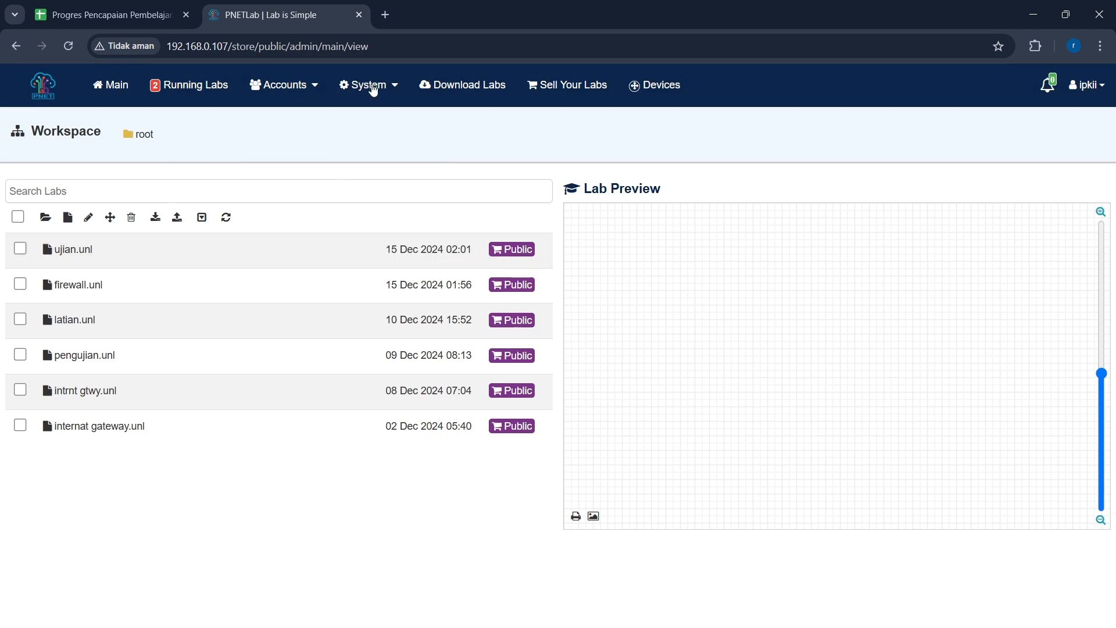
pyautogui.click(657, 85)
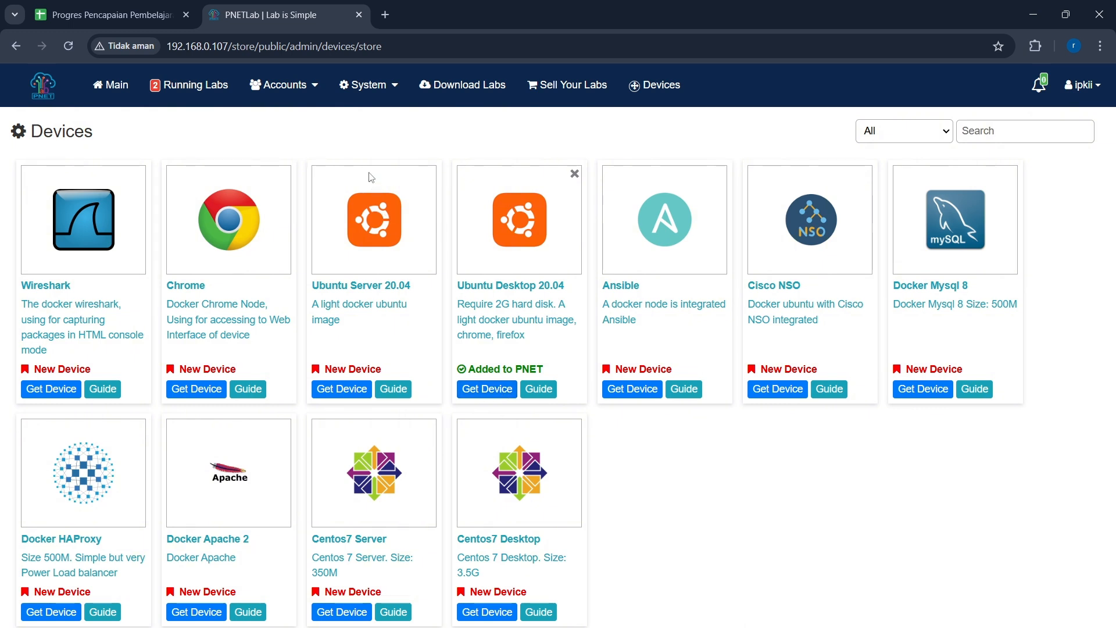
# Step: Open System Setting and run Fix Permission, acknowledging the result dialog
pyautogui.click(367, 88)
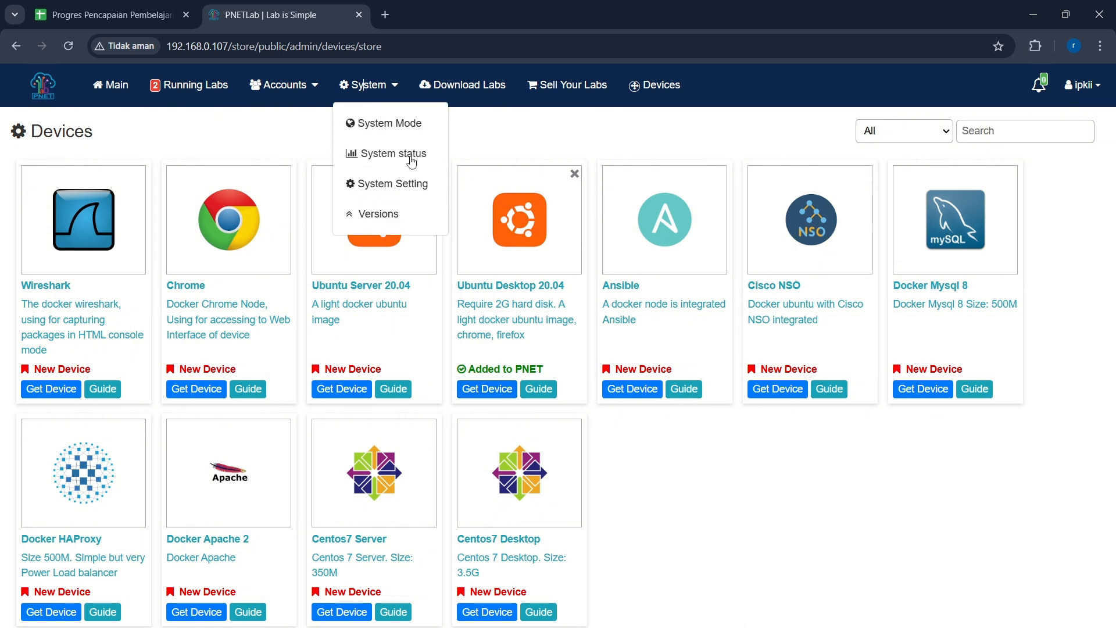
pyautogui.click(392, 184)
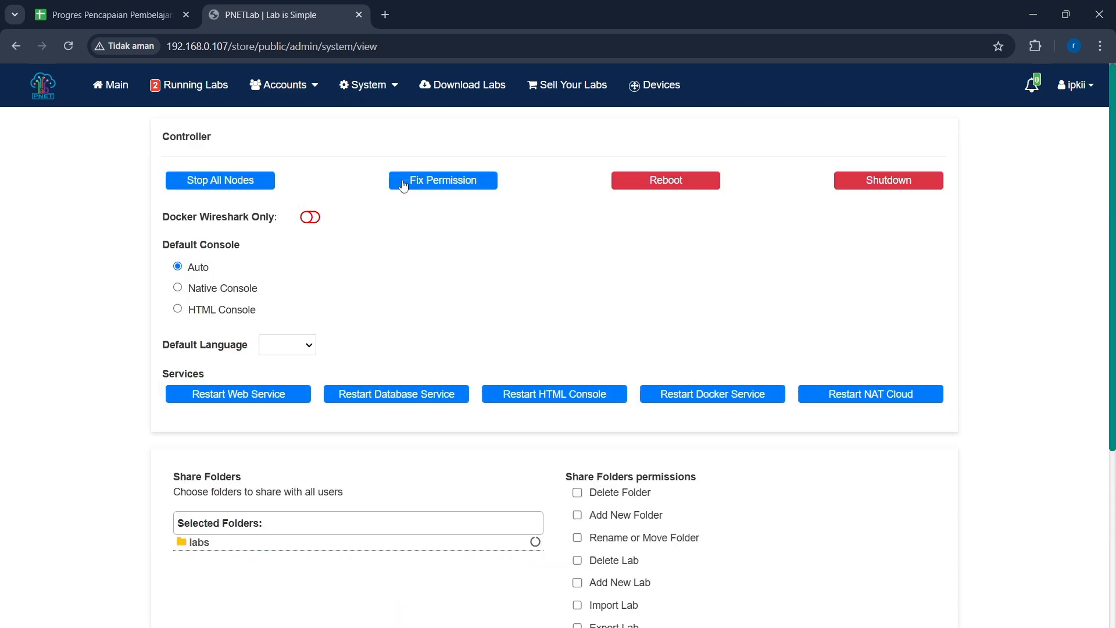
pyautogui.click(446, 179)
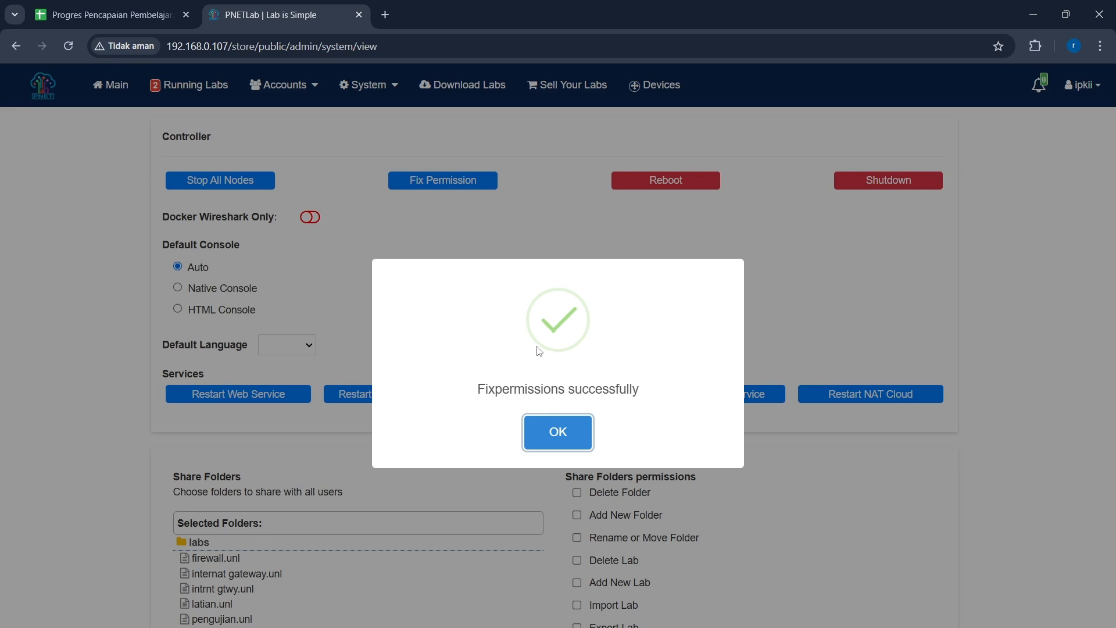
pyautogui.click(557, 431)
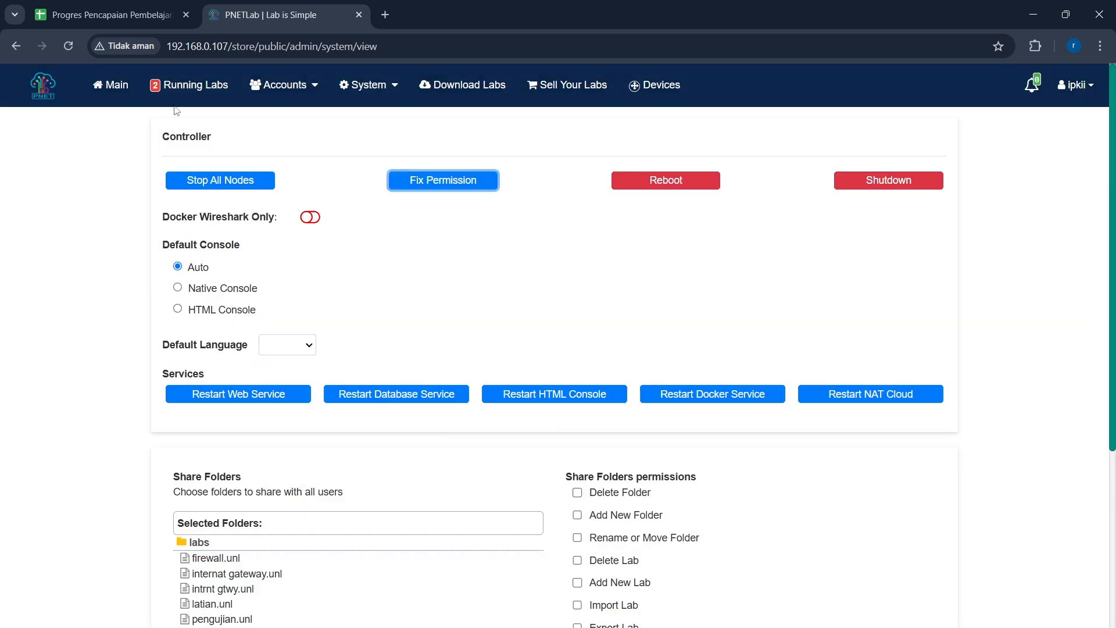
# Step: Rejoin the running firewall.unl lab session from the running labs list
pyautogui.click(184, 86)
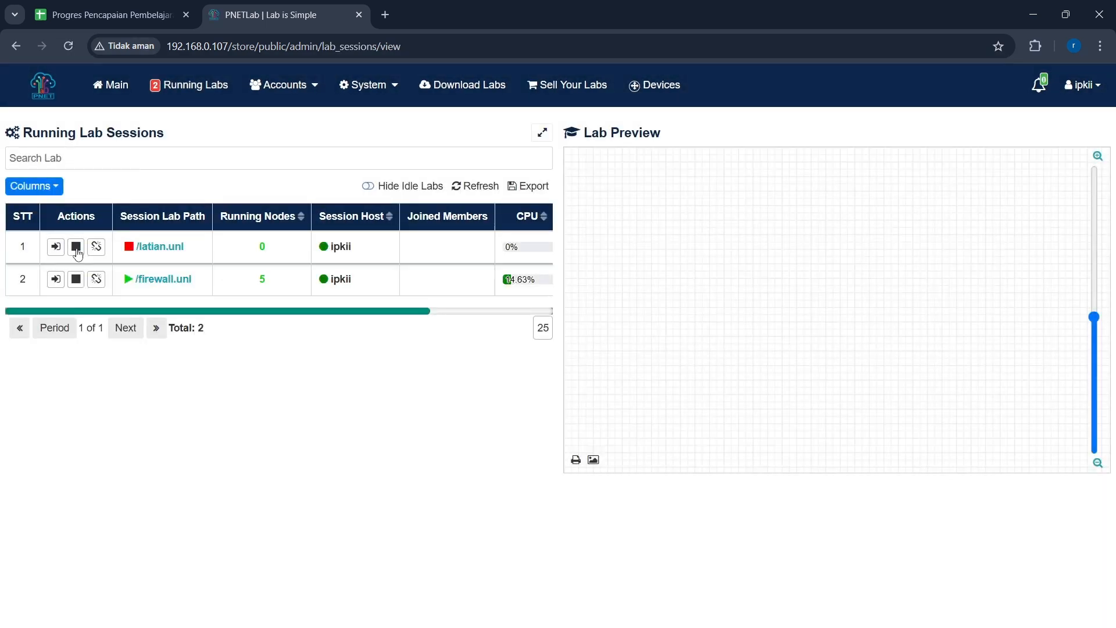
pyautogui.click(55, 279)
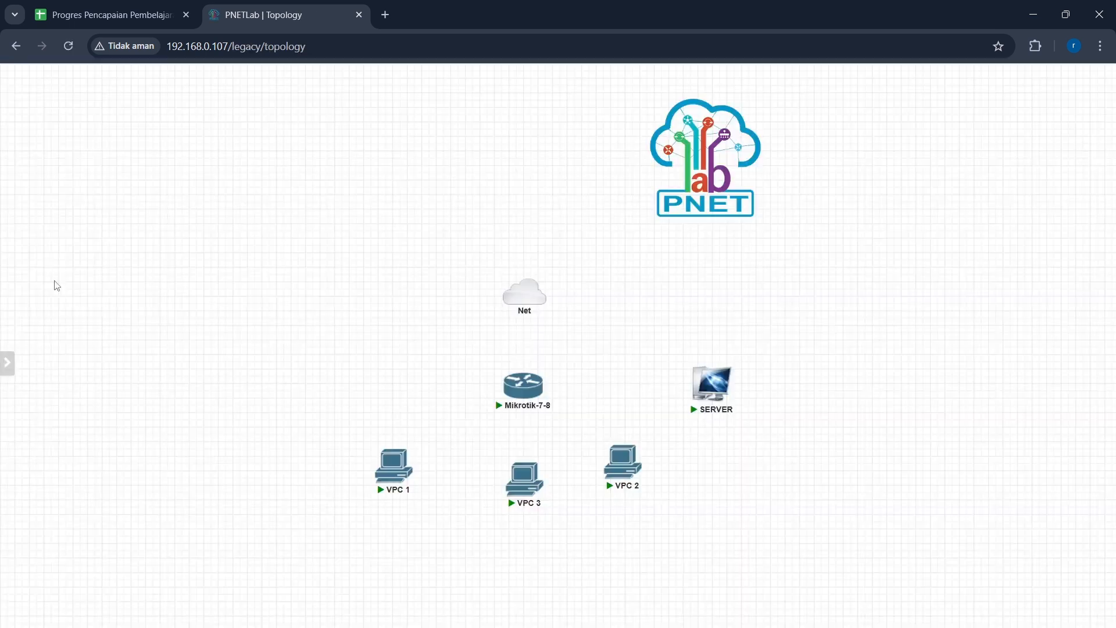
# Step: Start adding a new node to the topology using the Docker.io template and edit its name
pyautogui.rightClick(367, 389)
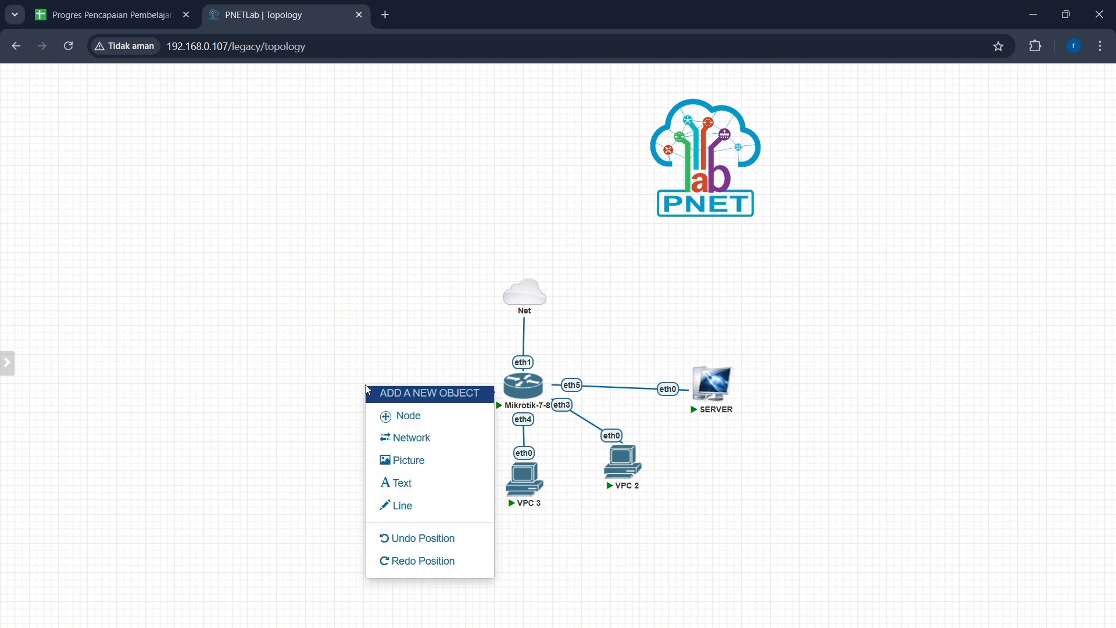
pyautogui.click(399, 416)
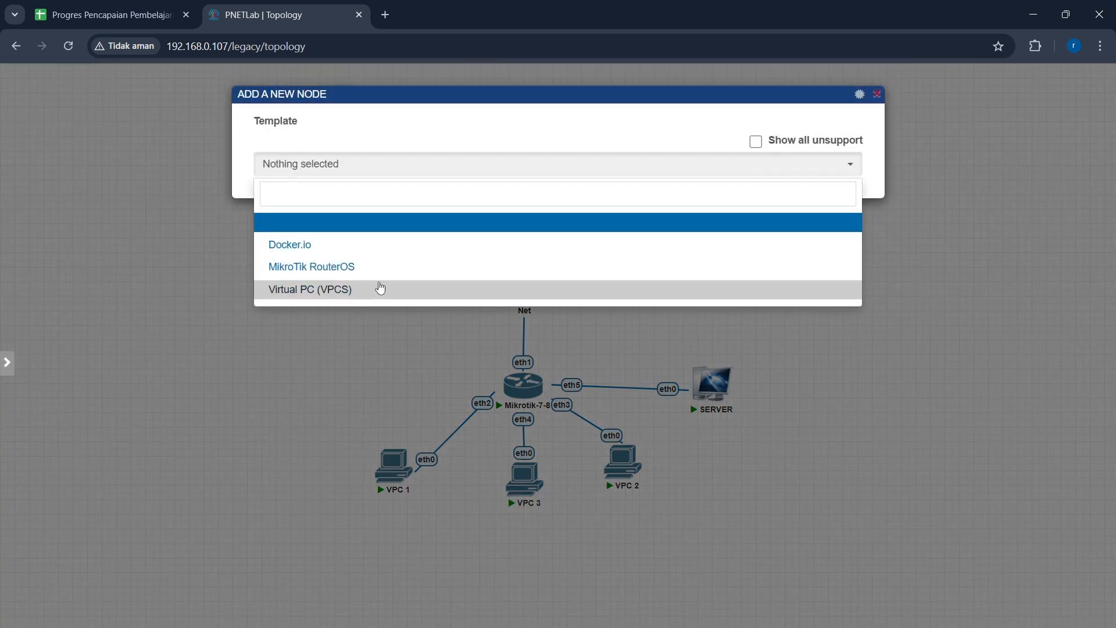
pyautogui.click(382, 252)
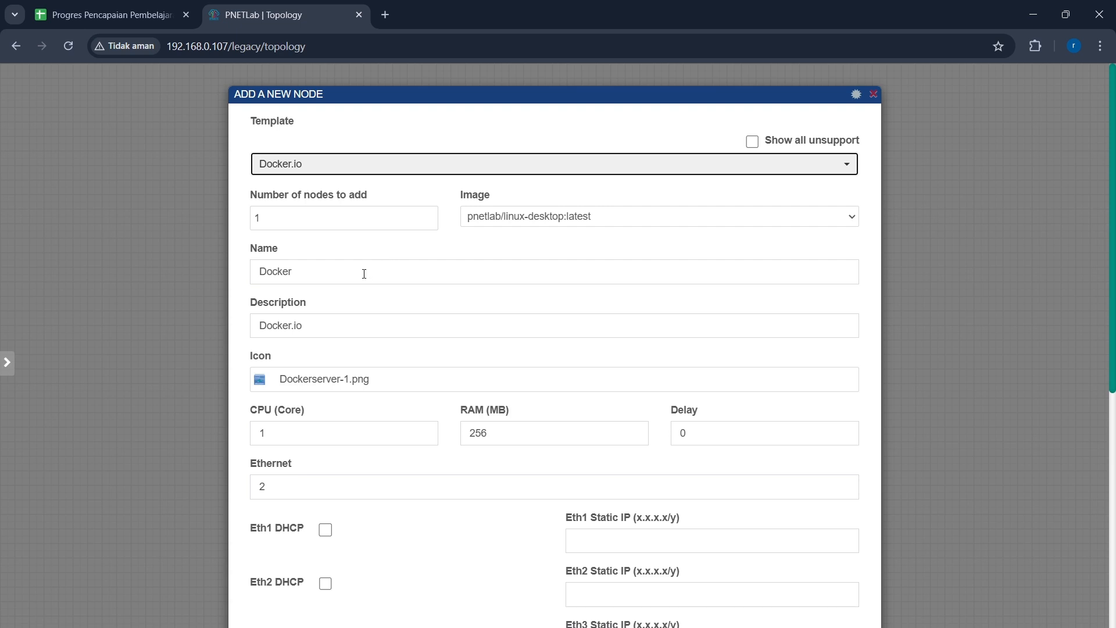
pyautogui.click(293, 271)
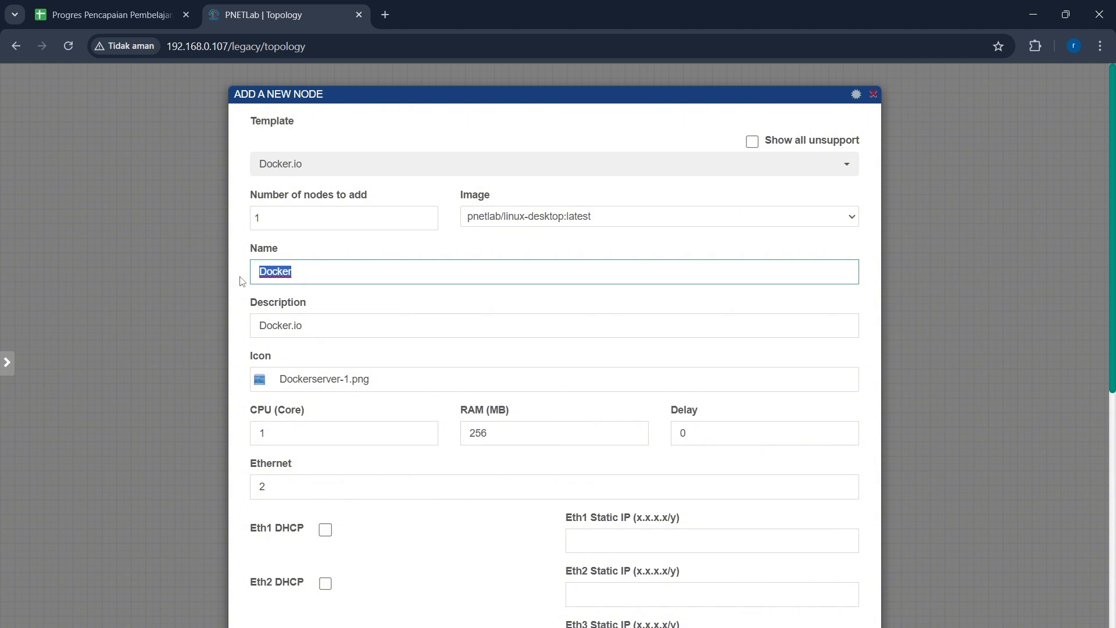
# Step: Name the new node Client and choose Desktop2.png as its icon from the device icons search for "des"
pyautogui.write('Client')
pyautogui.click(387, 379)
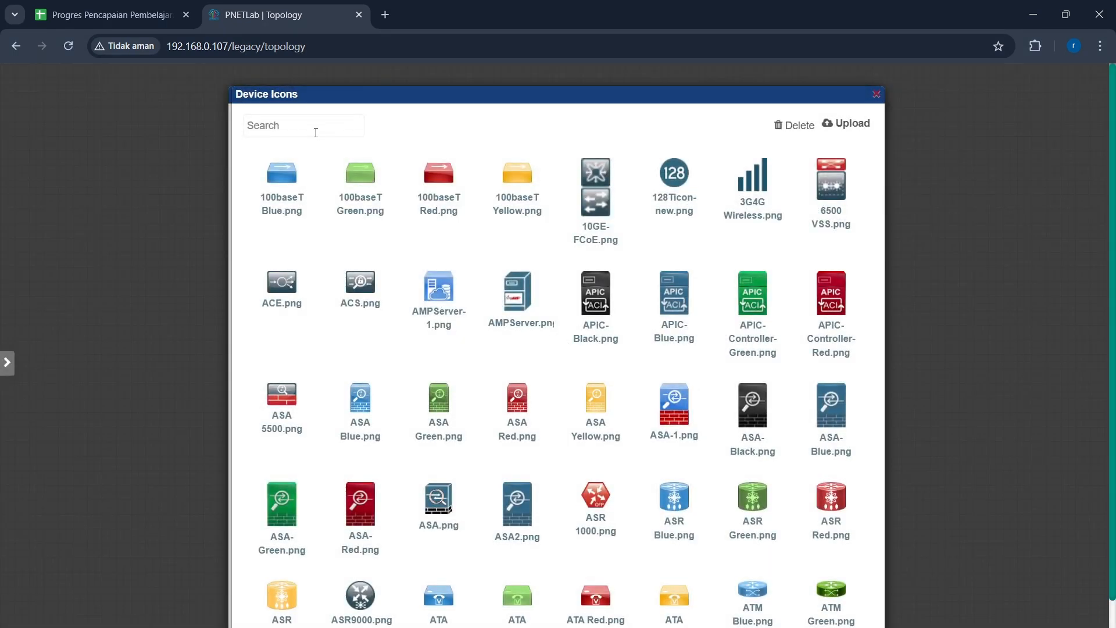
pyautogui.click(316, 133)
pyautogui.write('des')
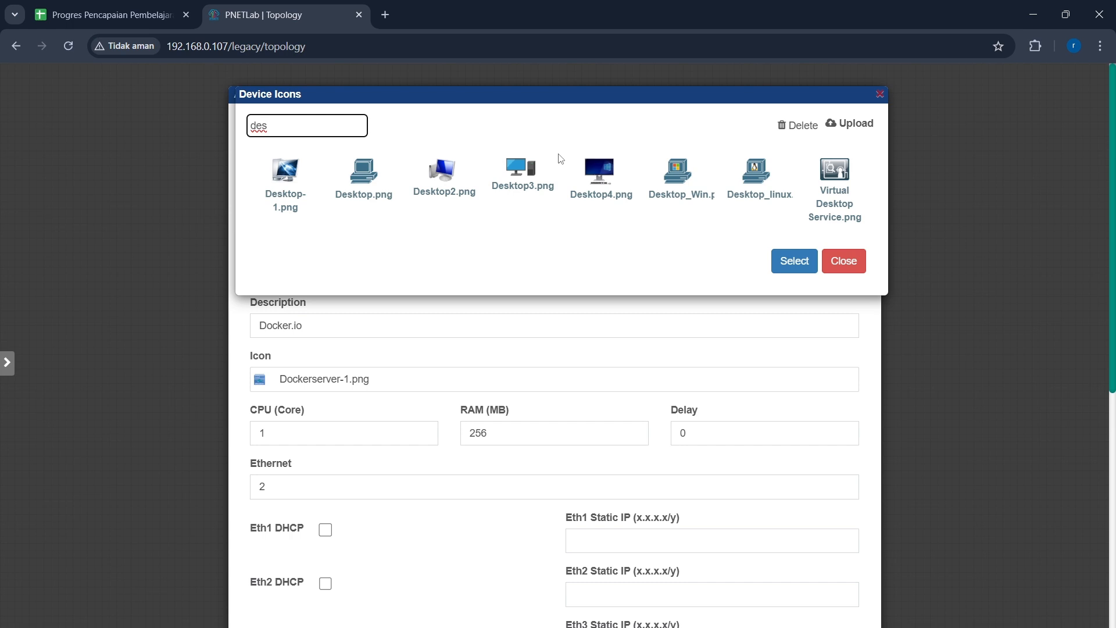
pyautogui.click(452, 189)
pyautogui.click(794, 259)
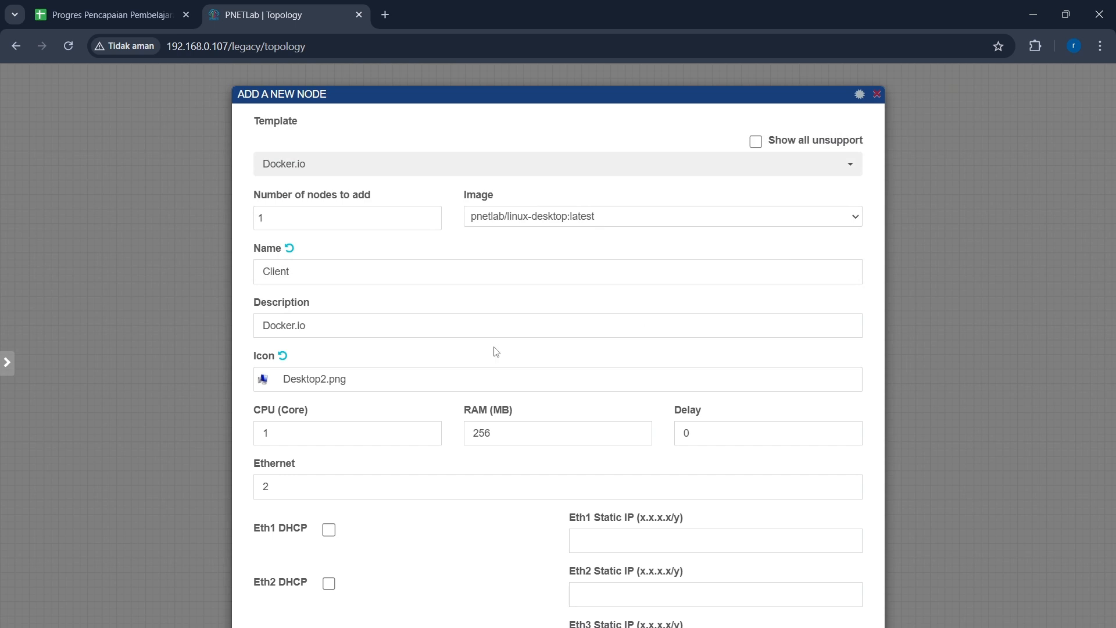
# Step: Enable DHCP on Eth1, set the primary console to RDP, and save the Client node
pyautogui.click(500, 318)
pyautogui.scroll(-3, 501, 322)
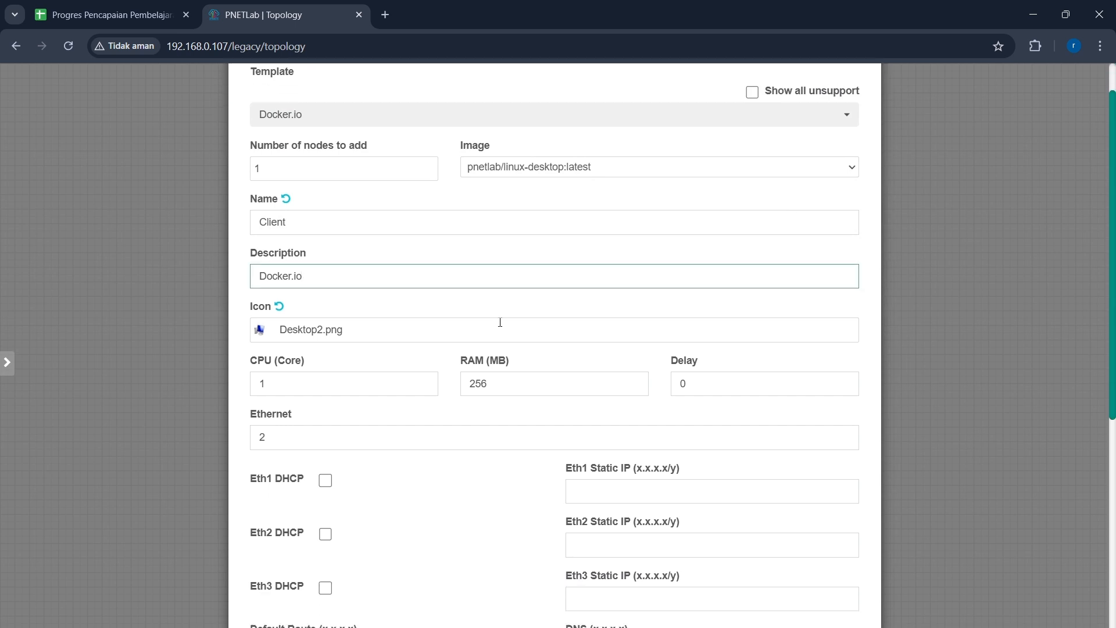
pyautogui.click(453, 397)
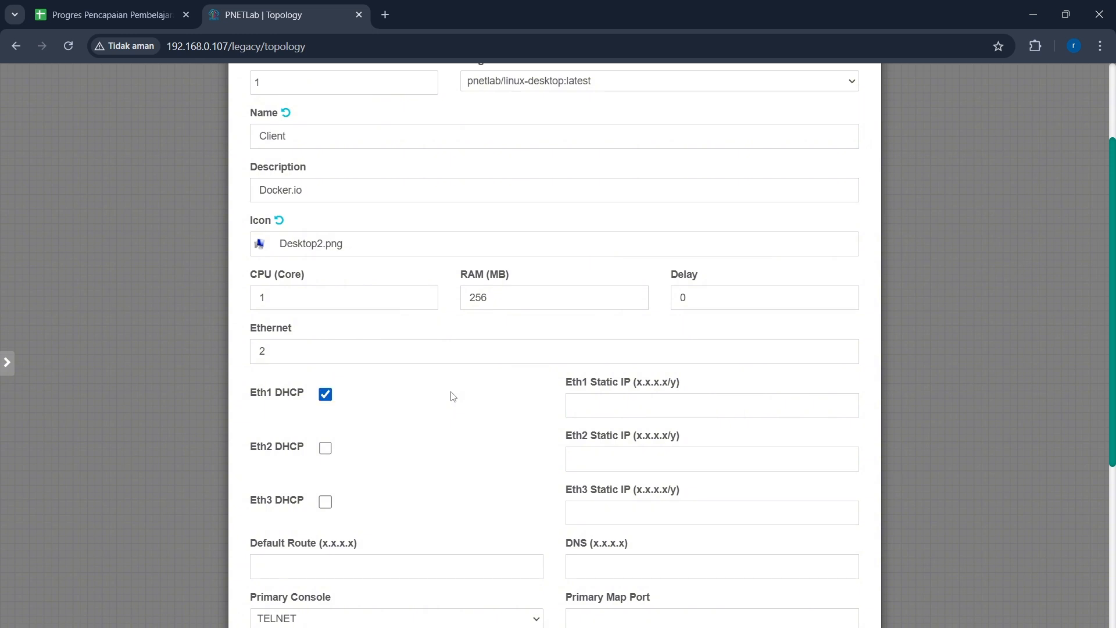
pyautogui.scroll(-4, 347, 398)
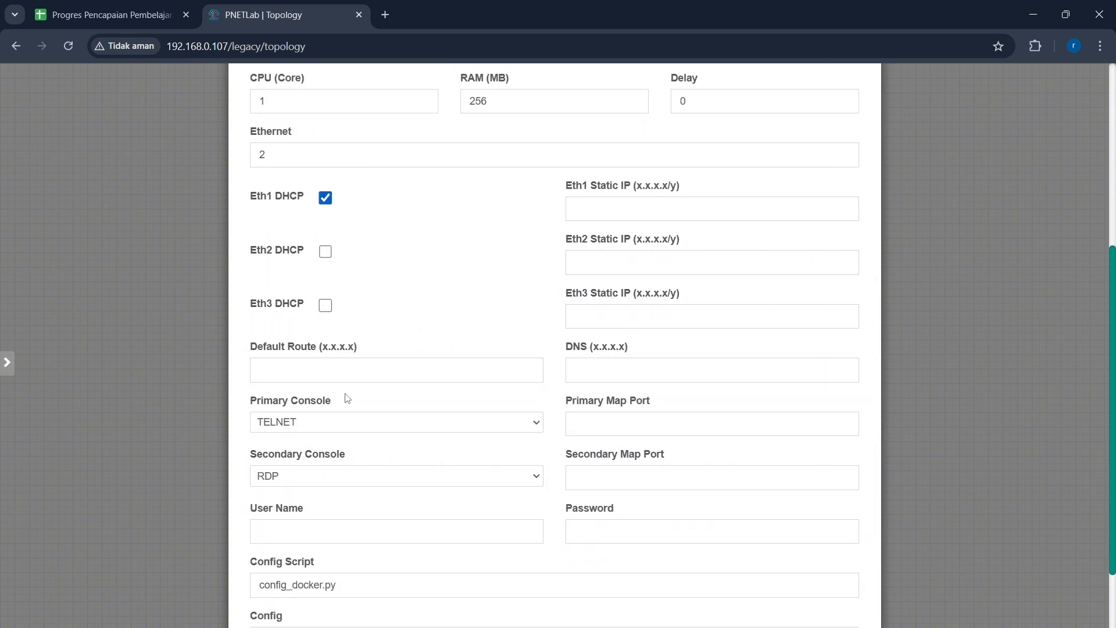
pyautogui.click(396, 390)
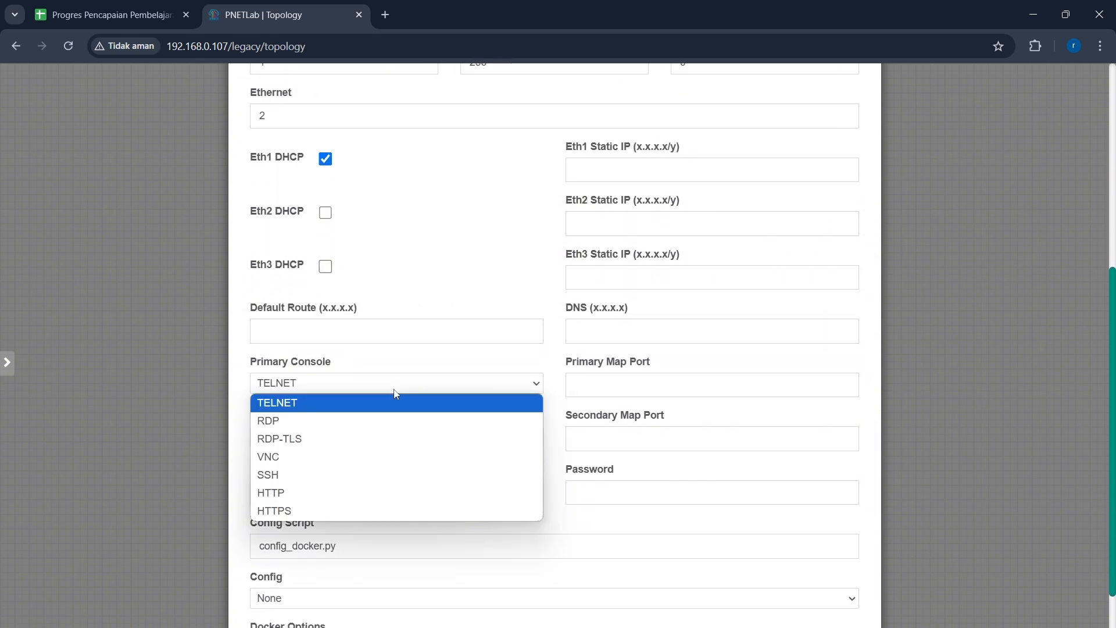
pyautogui.click(395, 422)
pyautogui.scroll(-2, 396, 425)
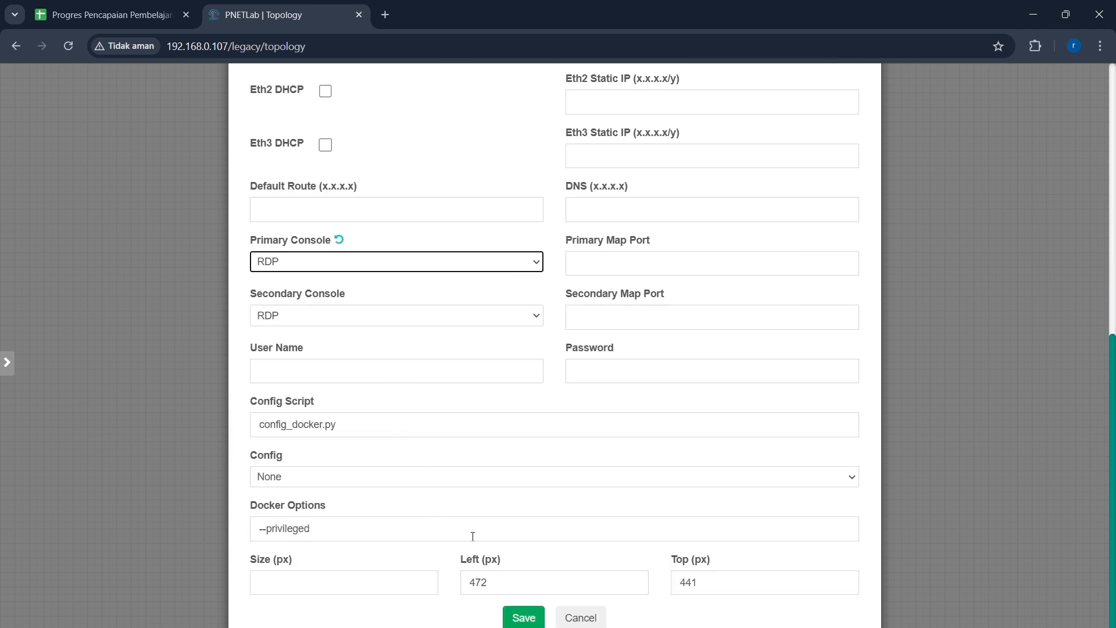
pyautogui.click(524, 617)
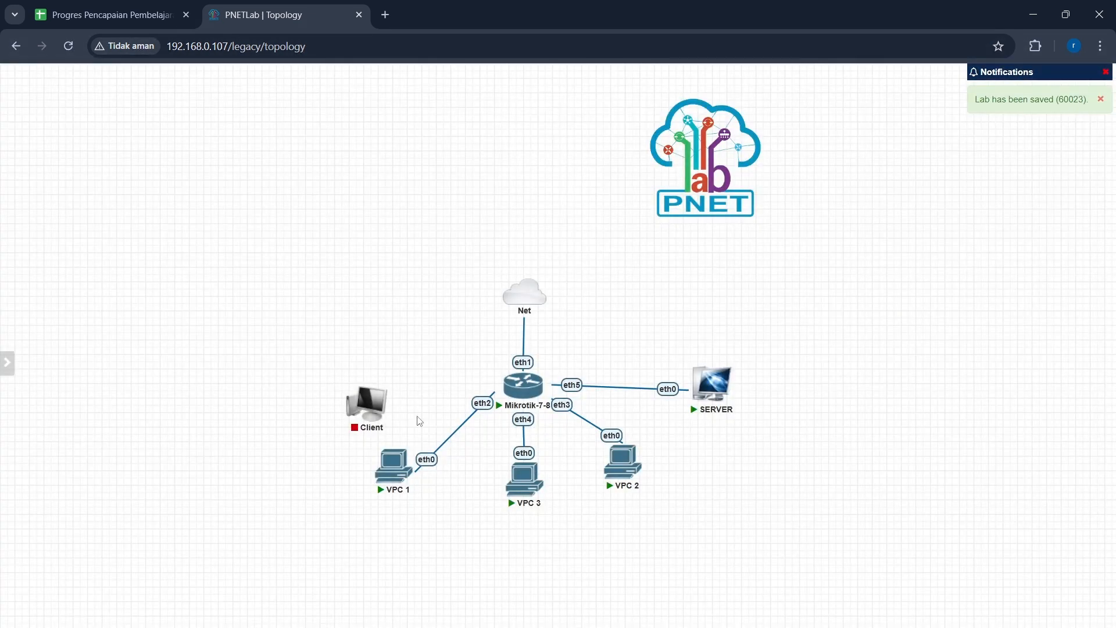
# Step: Connect the Client's eth1 to Mikrotik-7-8's eth6
pyautogui.moveTo(391, 378); pyautogui.dragTo(511, 389)
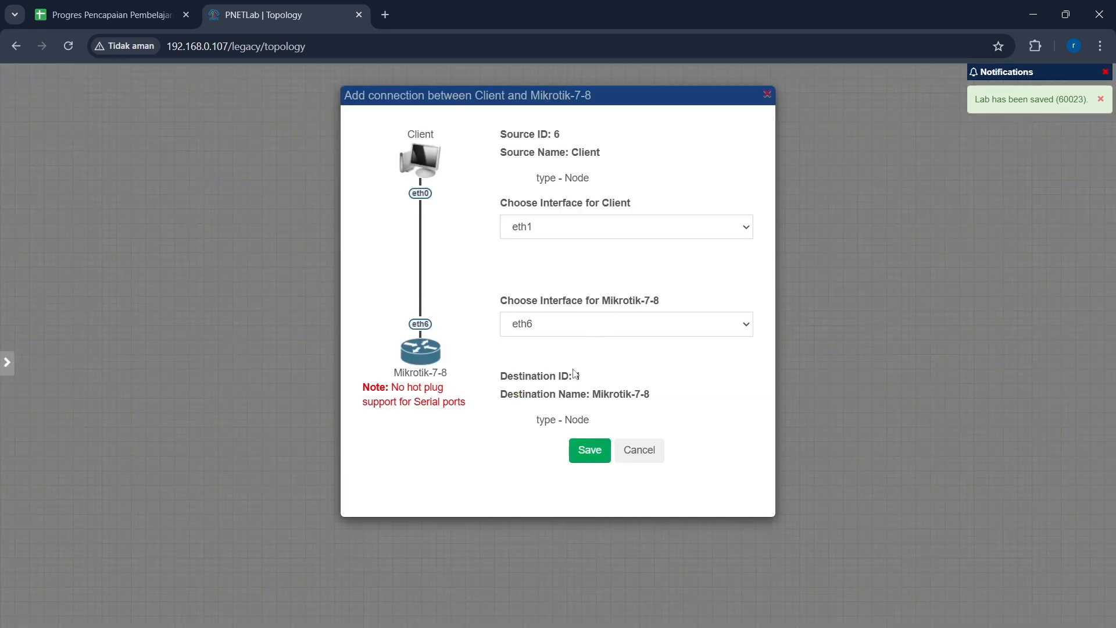
pyautogui.click(588, 446)
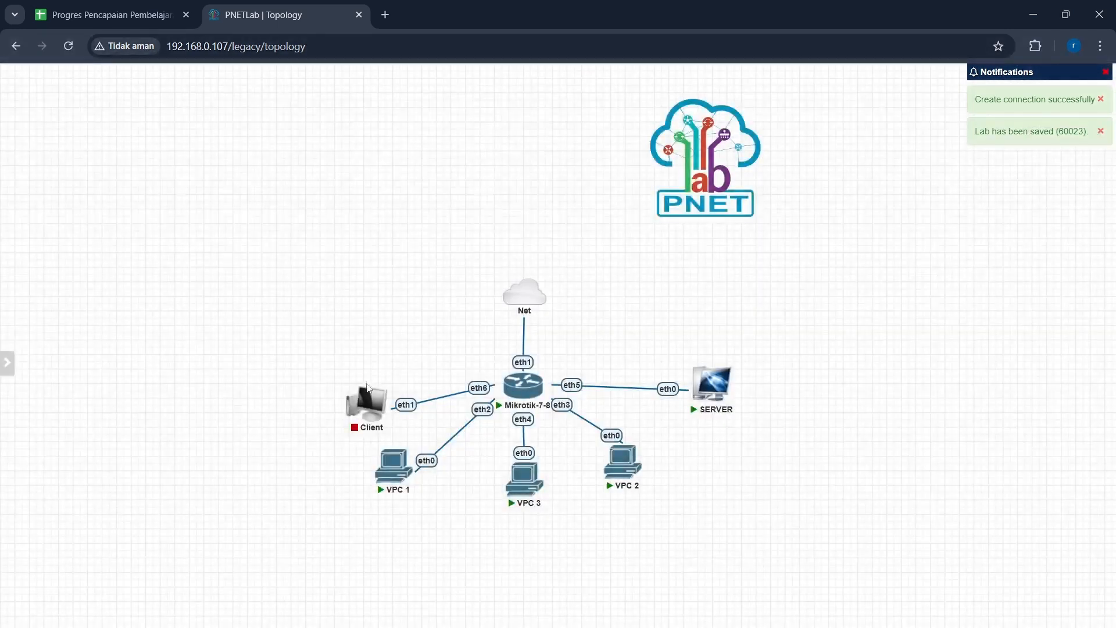
# Step: Reposition the Client, VPC 2 and VPC 3 nodes on the topology canvas
pyautogui.moveTo(367, 387); pyautogui.dragTo(341, 367)
pyautogui.moveTo(622, 462); pyautogui.dragTo(634, 477)
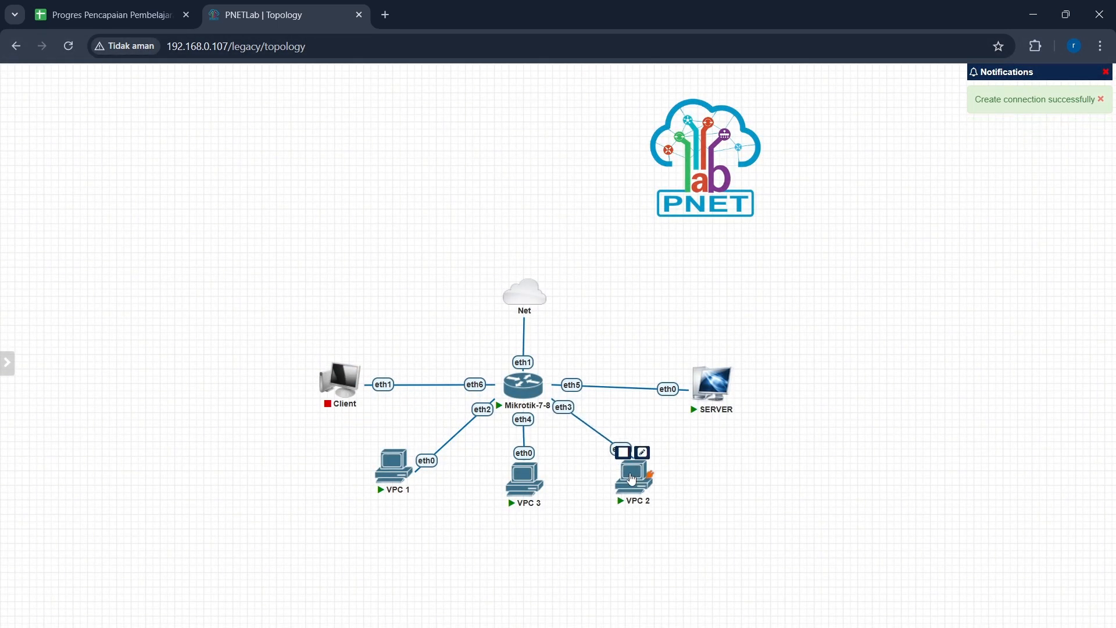
pyautogui.moveTo(527, 485); pyautogui.dragTo(527, 504)
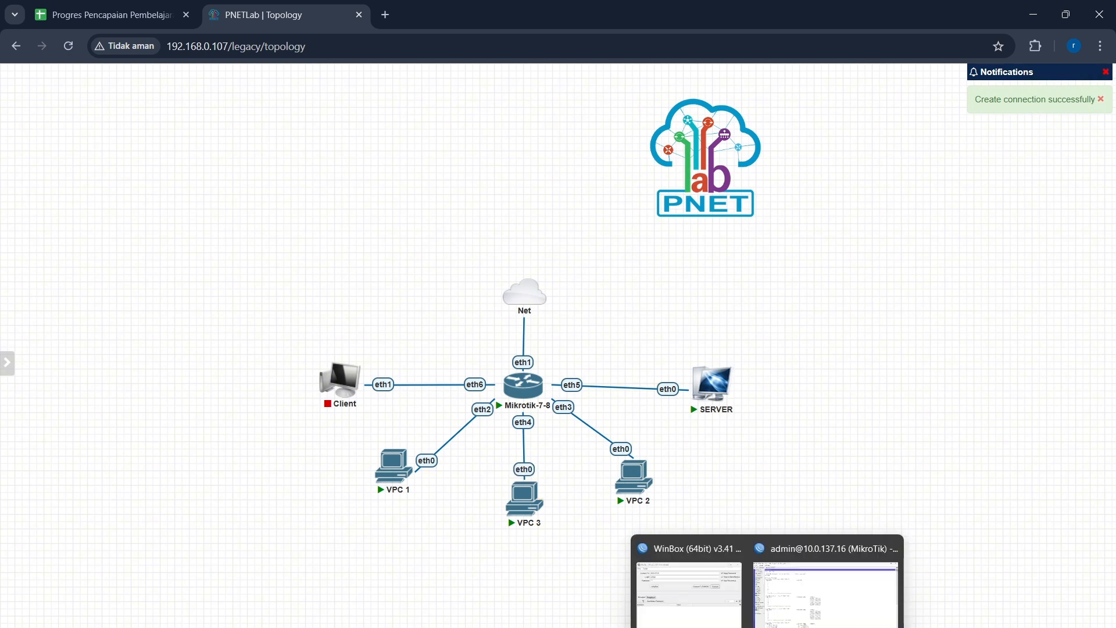
# Step: Switch to WinBox and add the IP address 192.168.2.1/24 on interface ether6
pyautogui.click(816, 581)
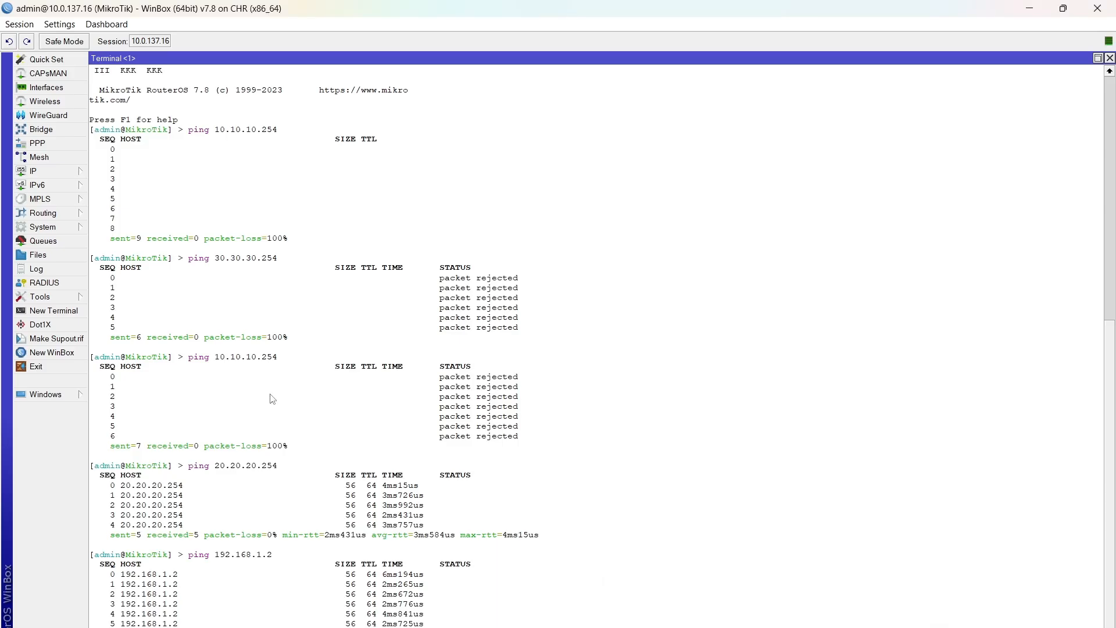
pyautogui.click(76, 171)
pyautogui.click(115, 186)
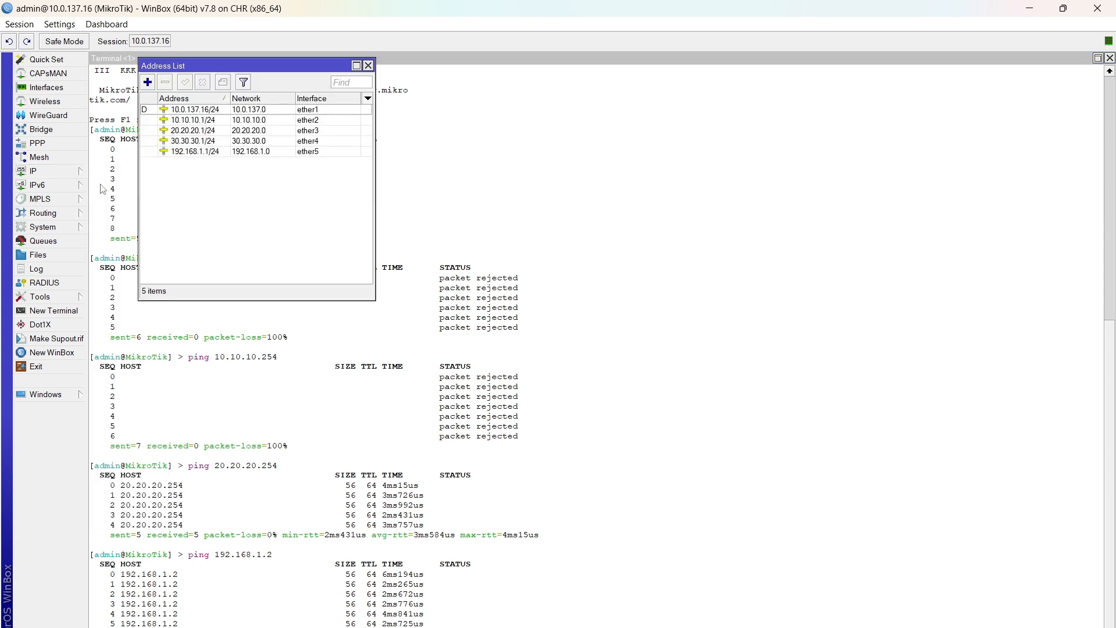
pyautogui.click(147, 83)
pyautogui.write('1')
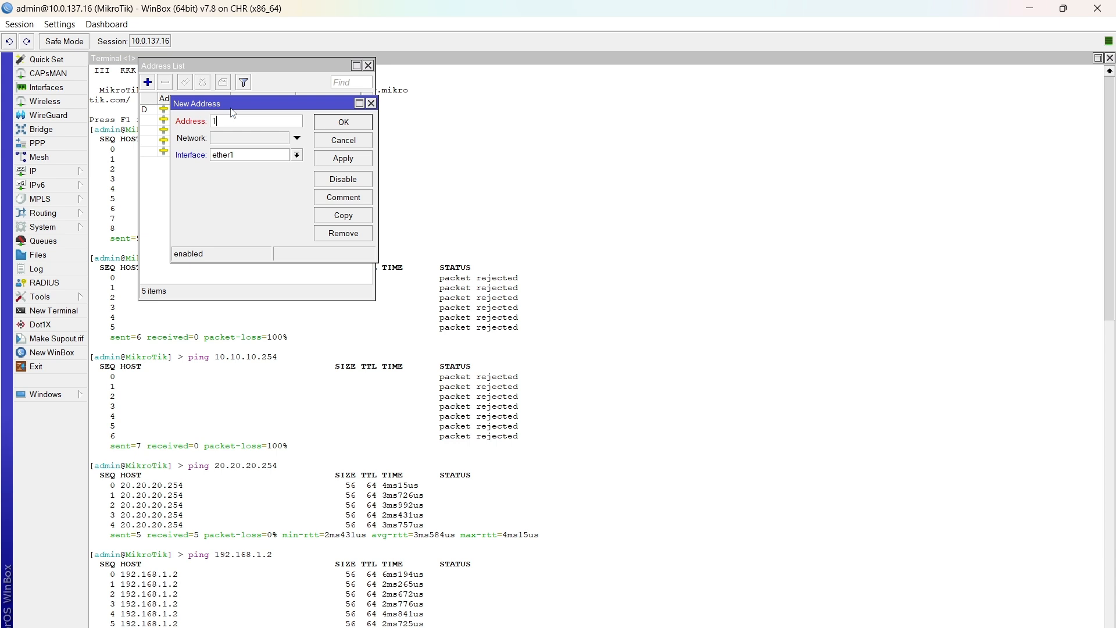
pyautogui.write('92.168.2.1/24')
pyautogui.click(297, 154)
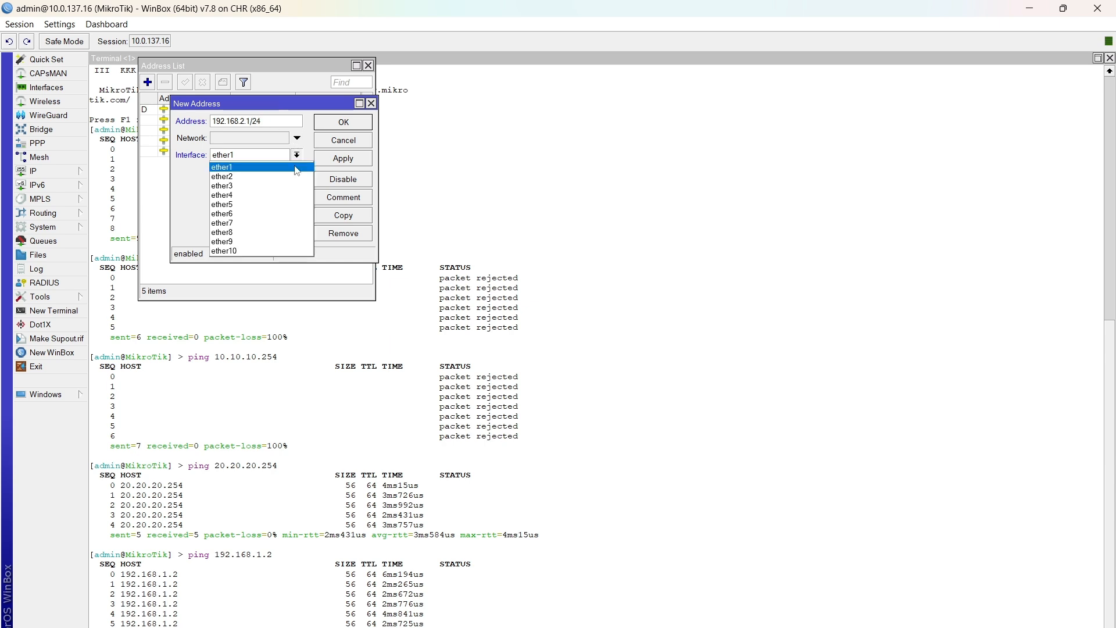
pyautogui.click(292, 213)
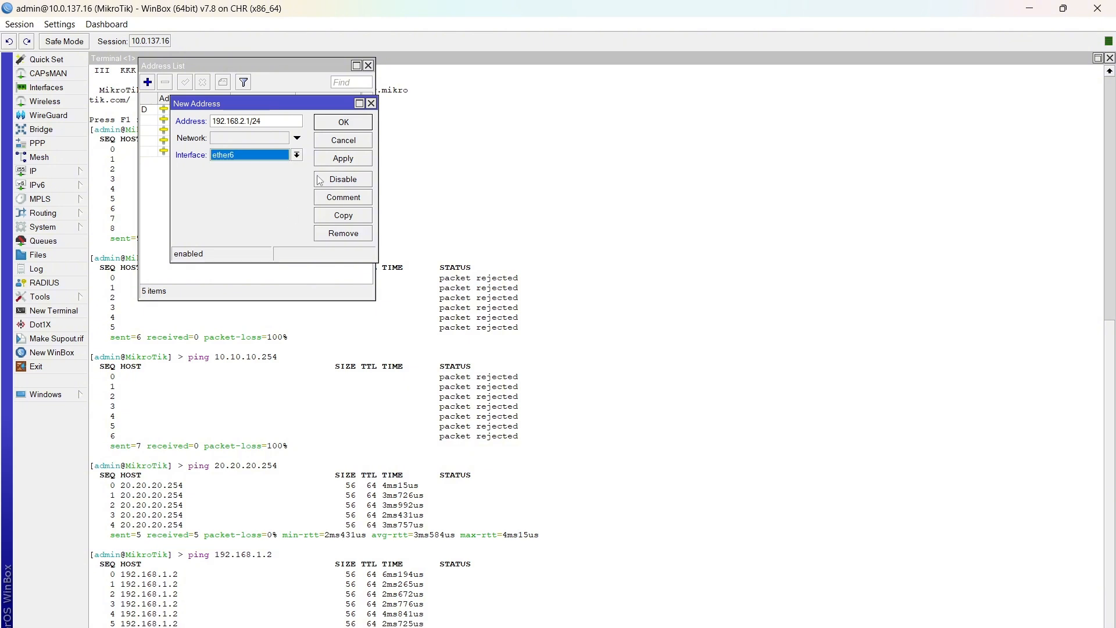
pyautogui.click(335, 161)
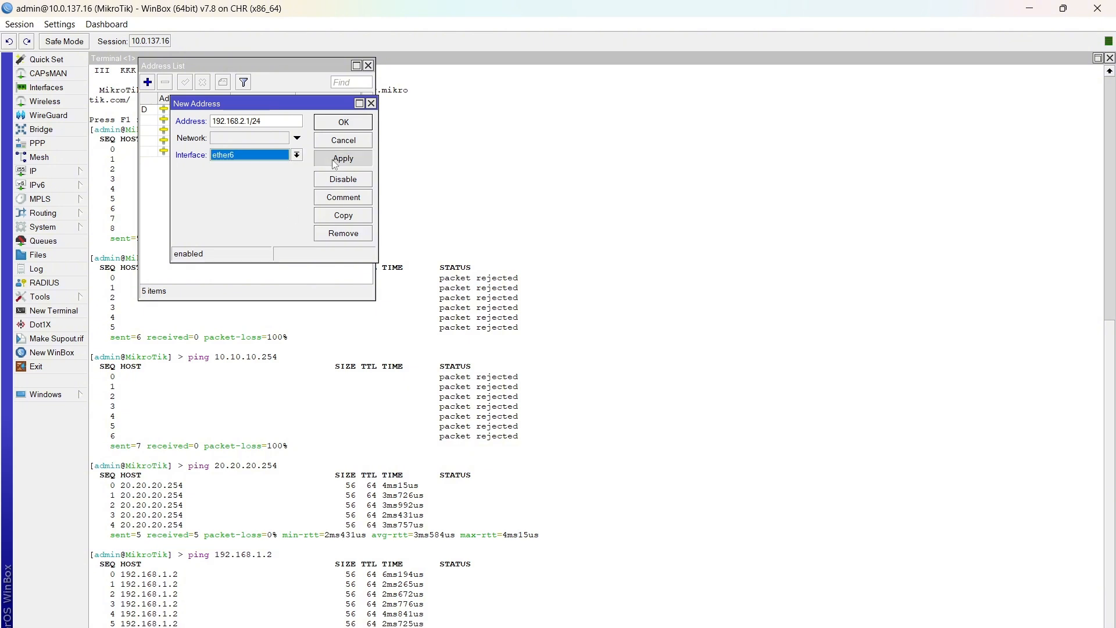
pyautogui.click(343, 123)
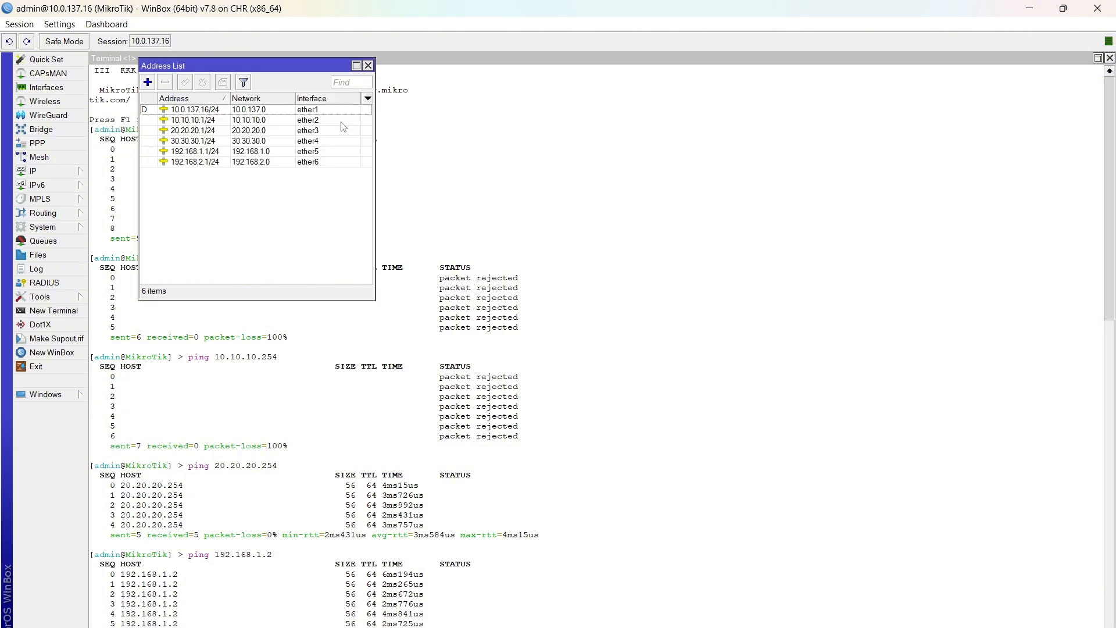
# Step: Run DHCP Setup for a DHCP server on ether6, accepting the default address space and lease time
pyautogui.click(64, 176)
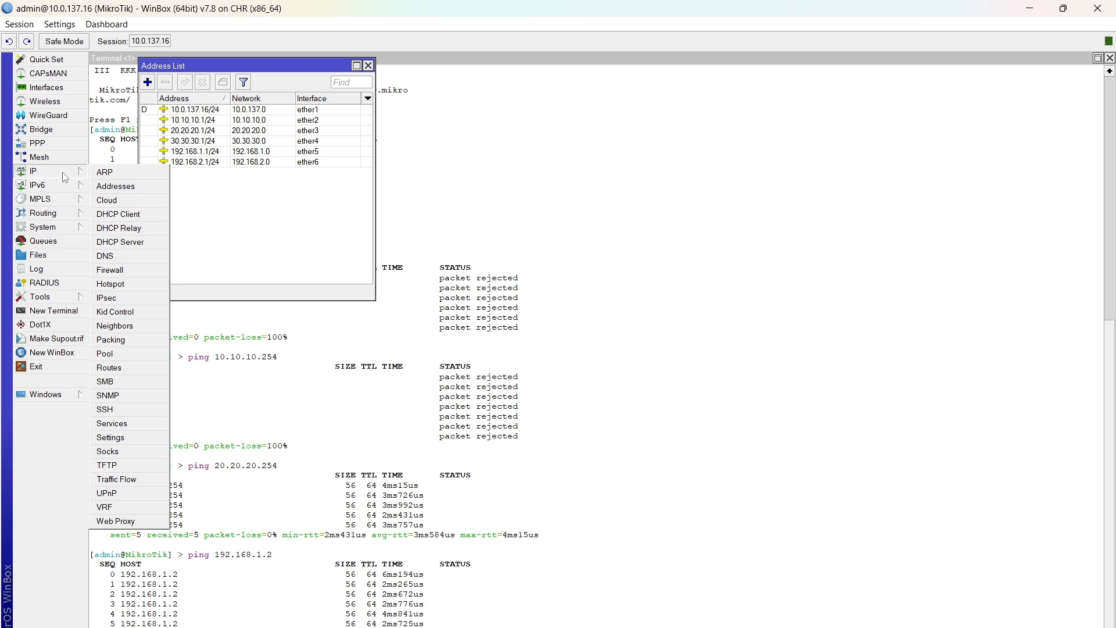
pyautogui.click(120, 243)
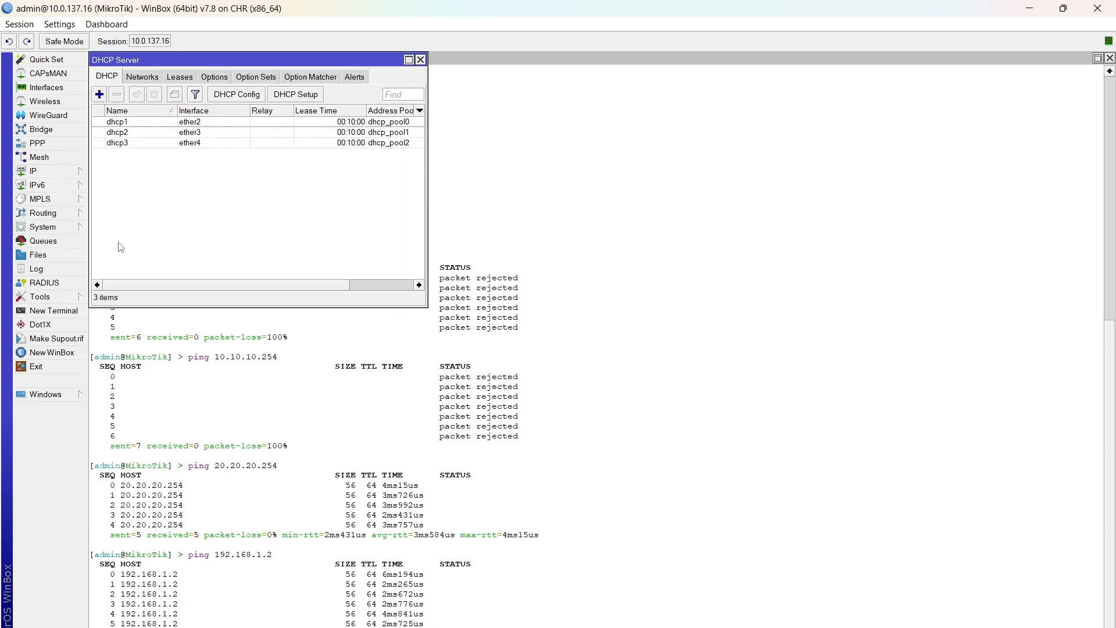
pyautogui.click(305, 96)
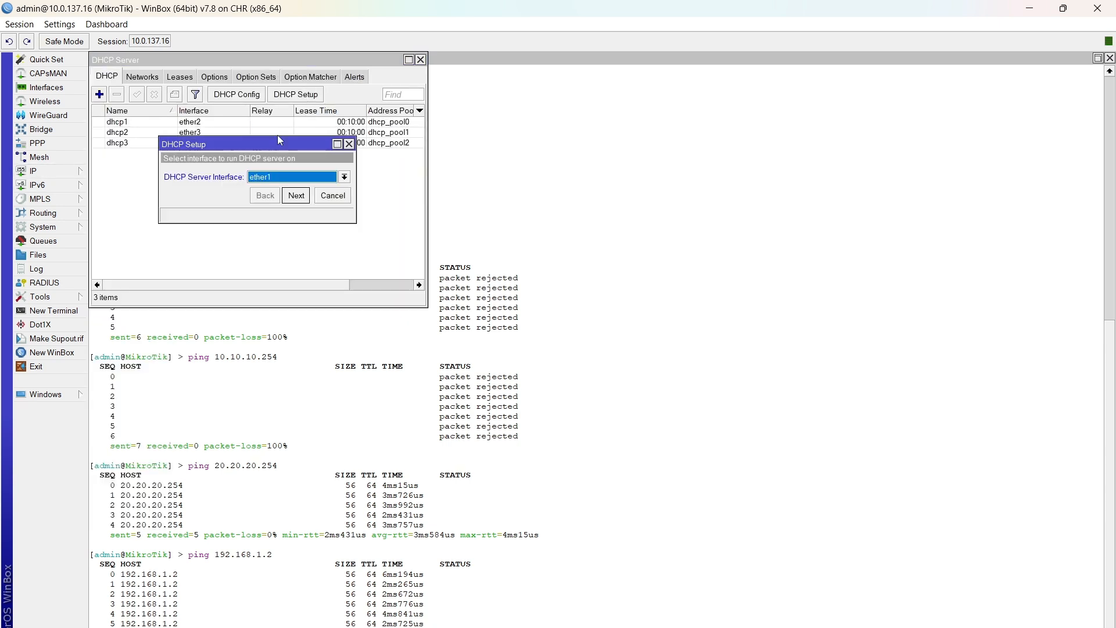
pyautogui.click(343, 179)
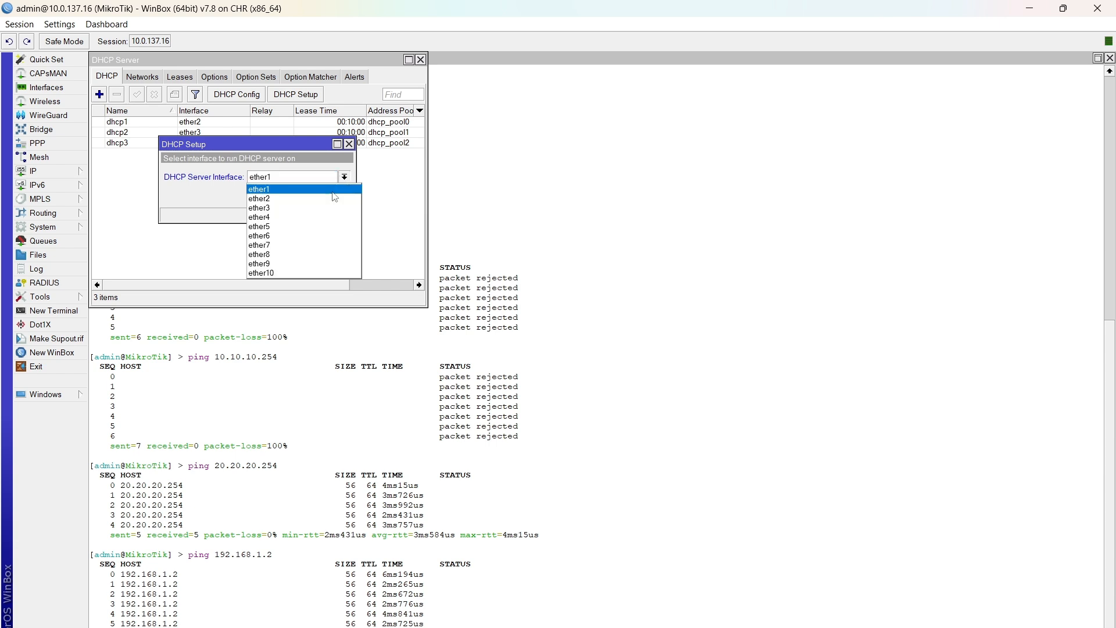
pyautogui.click(332, 234)
pyautogui.click(295, 196)
pyautogui.click(296, 196)
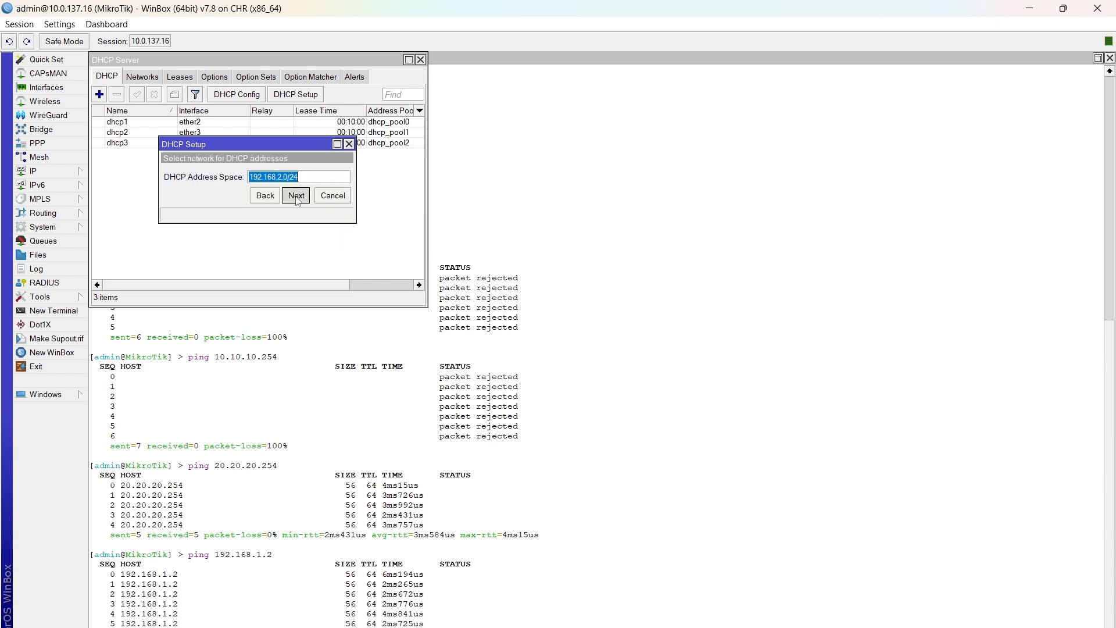
pyautogui.click(296, 195)
pyautogui.click(296, 196)
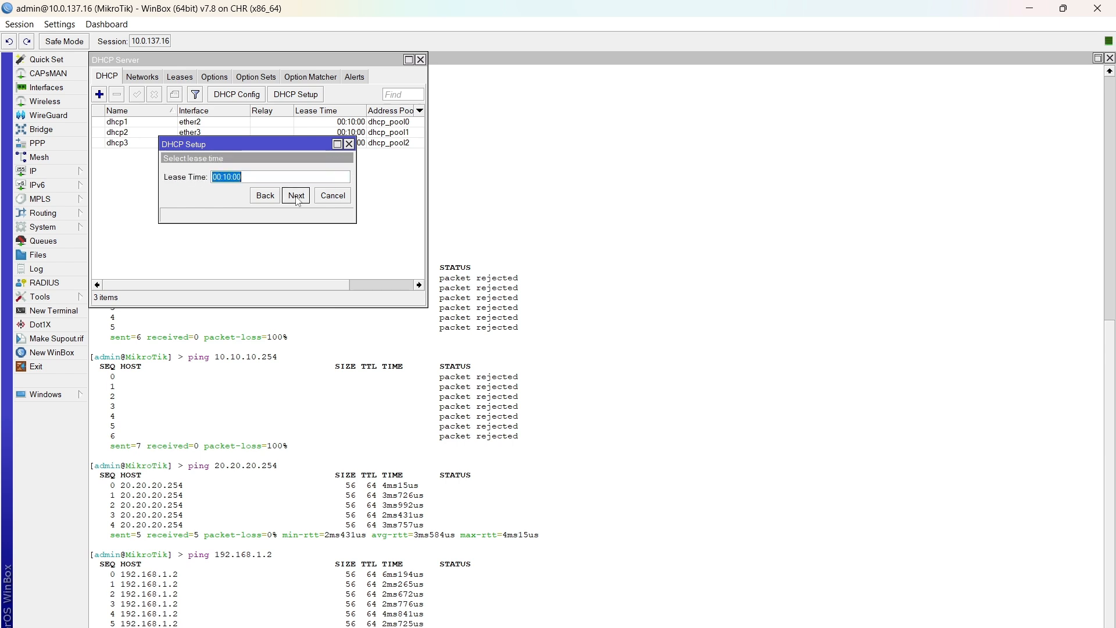
pyautogui.click(295, 195)
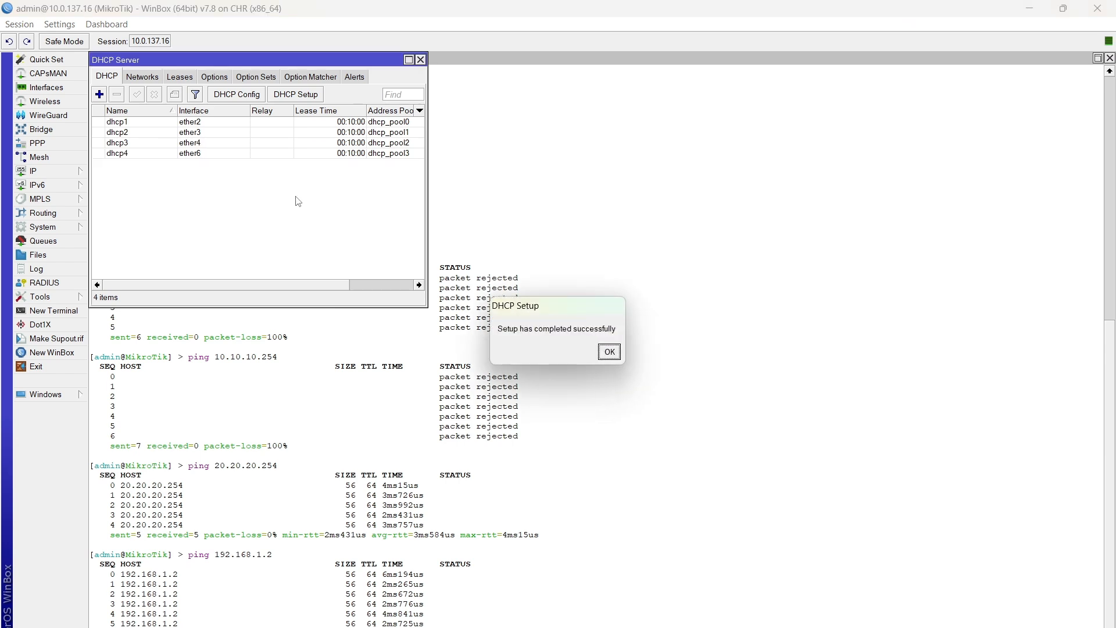
pyautogui.click(609, 351)
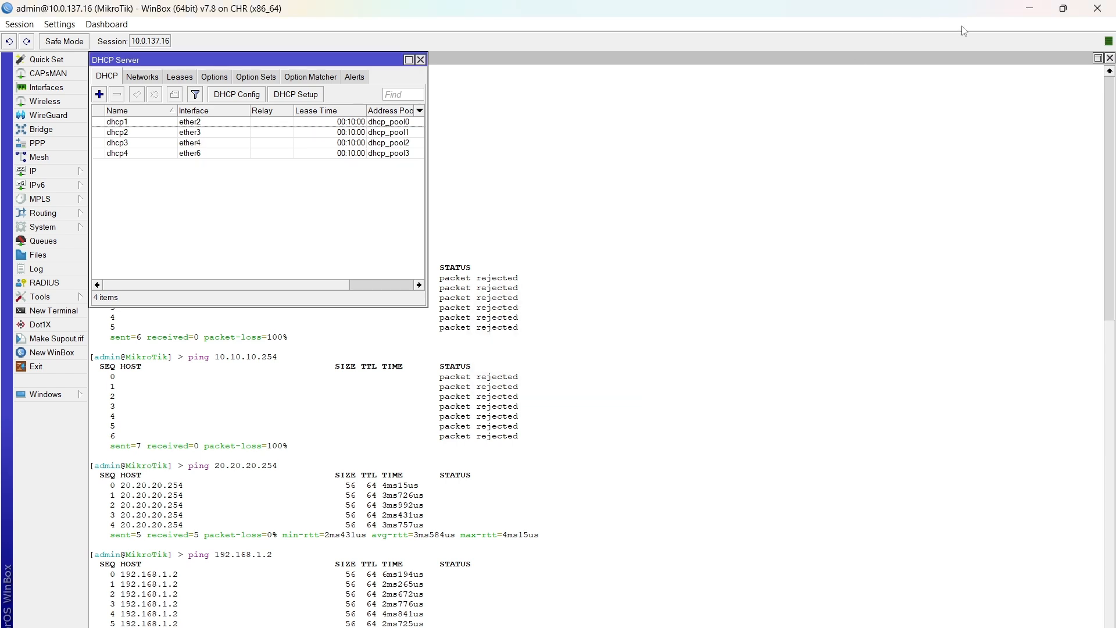
# Step: Return to the PNETLab topology, start the Client node, and connect to its RDP desktop session
pyautogui.click(1097, 58)
pyautogui.click(1098, 57)
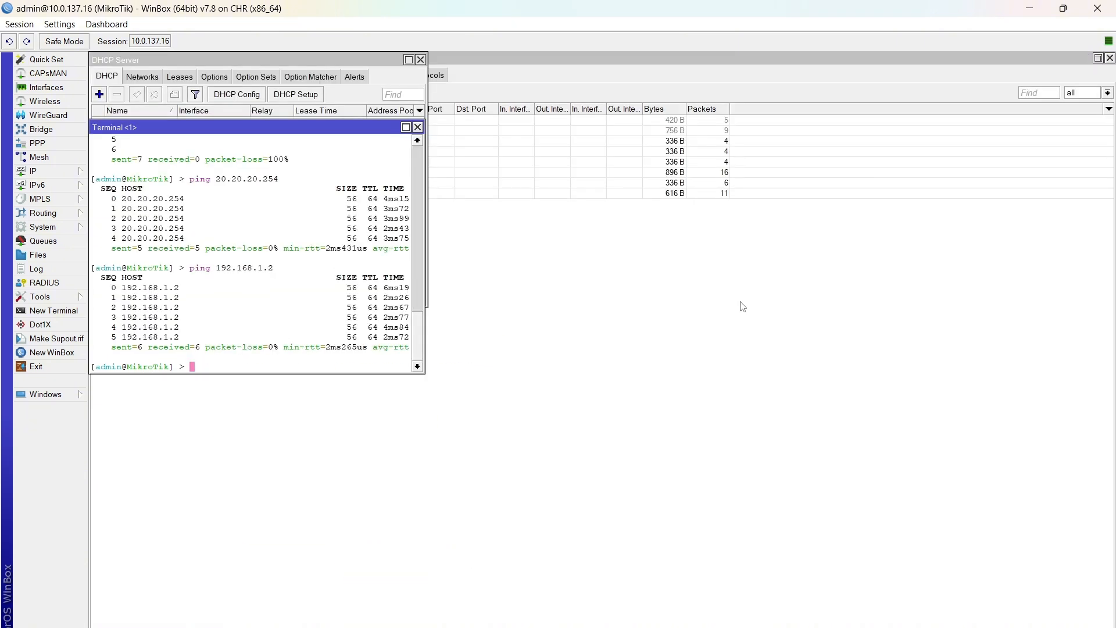
pyautogui.click(382, 84)
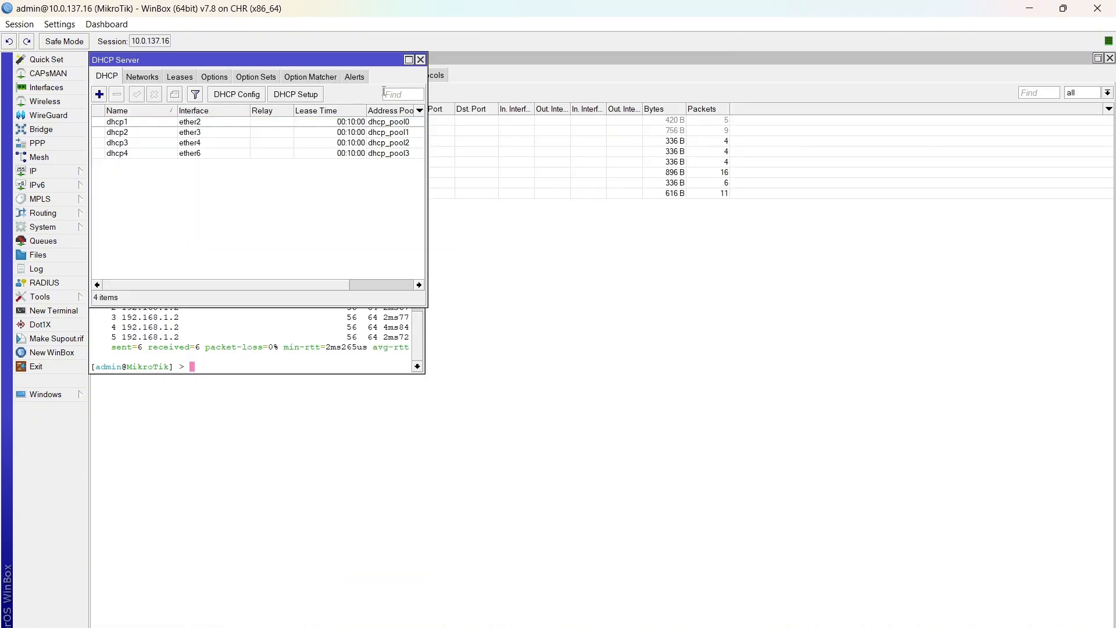
pyautogui.moveTo(831, 626)
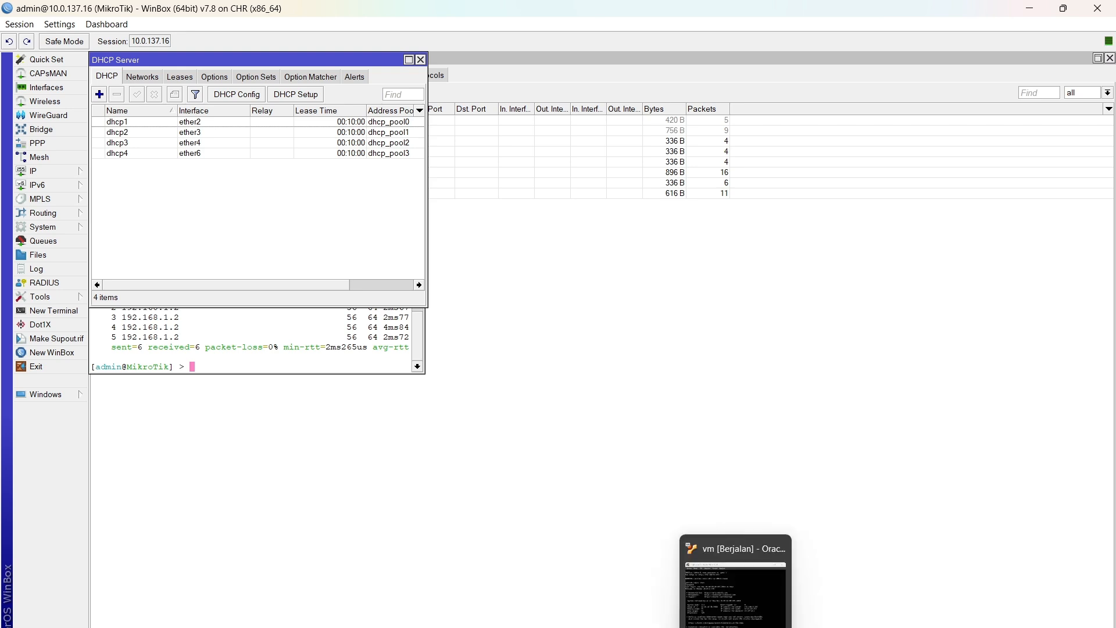
pyautogui.click(708, 625)
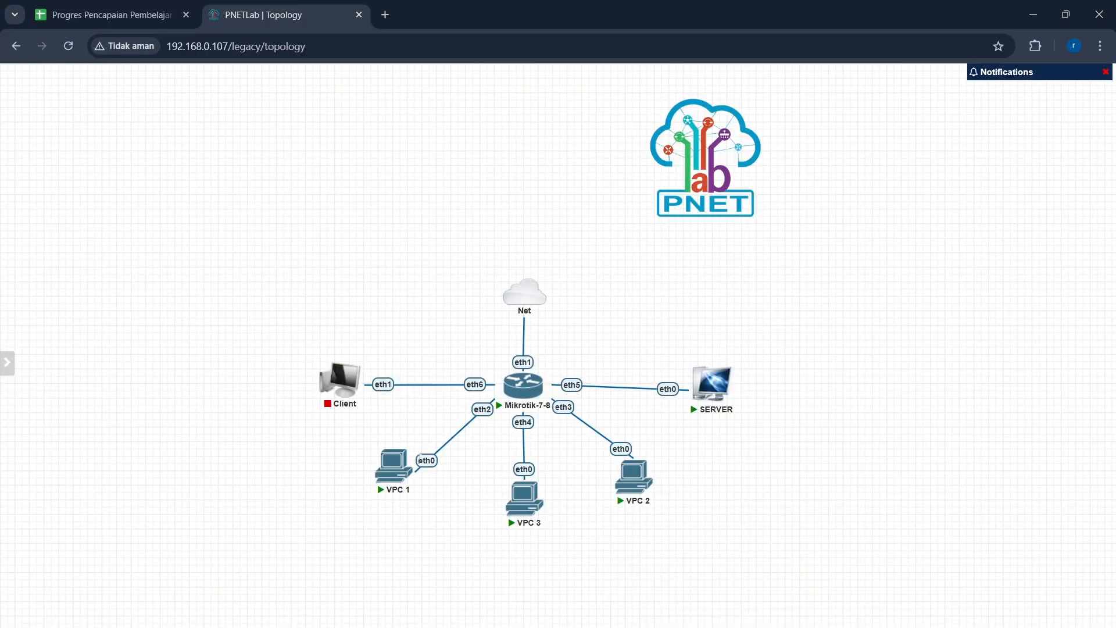
pyautogui.click(324, 360)
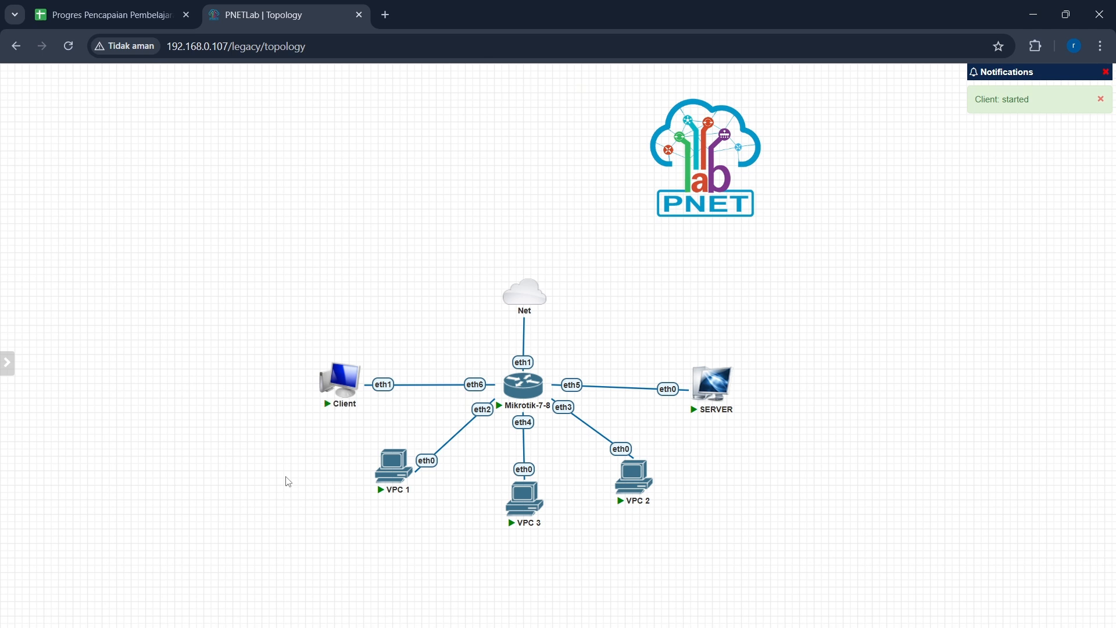
pyautogui.click(346, 397)
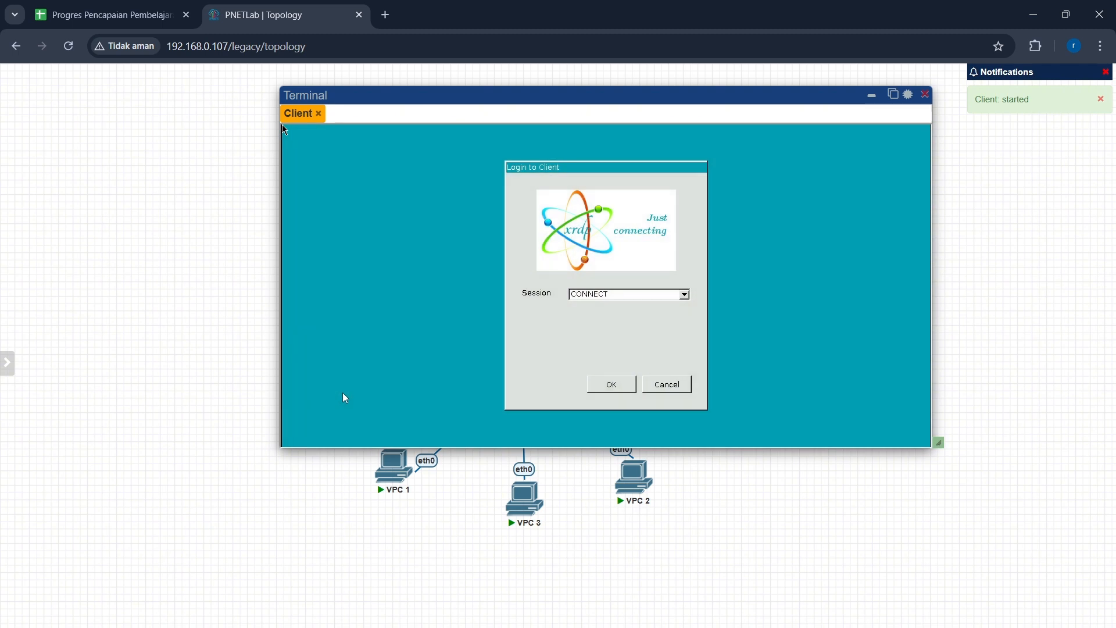
pyautogui.click(620, 386)
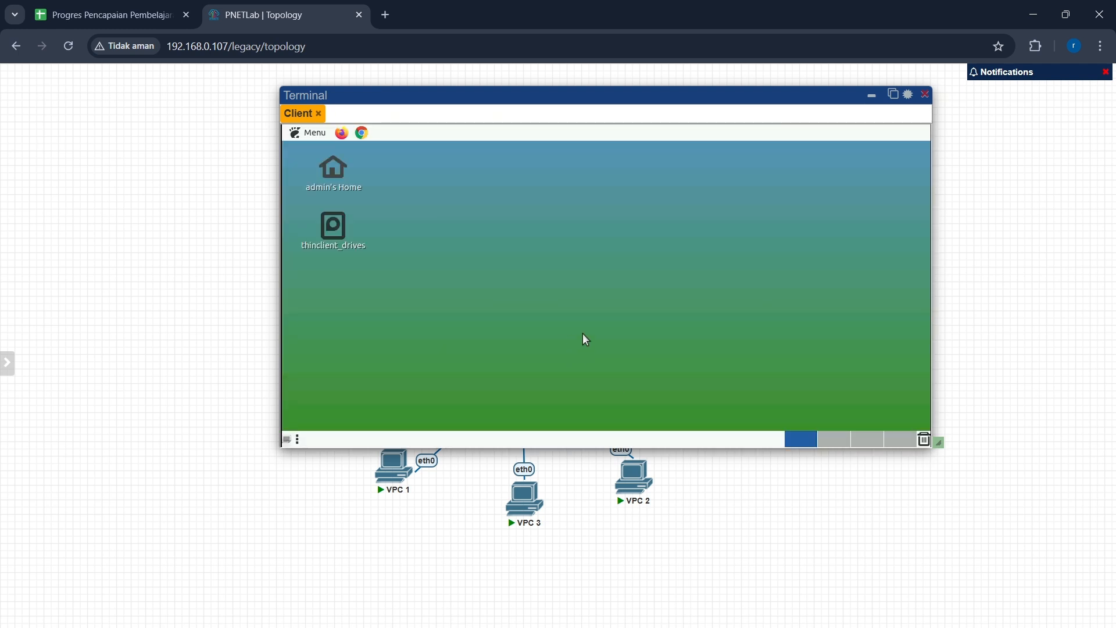
# Step: Open MATE Terminal on the Client desktop and check its interface addresses with the ip a command
pyautogui.click(309, 135)
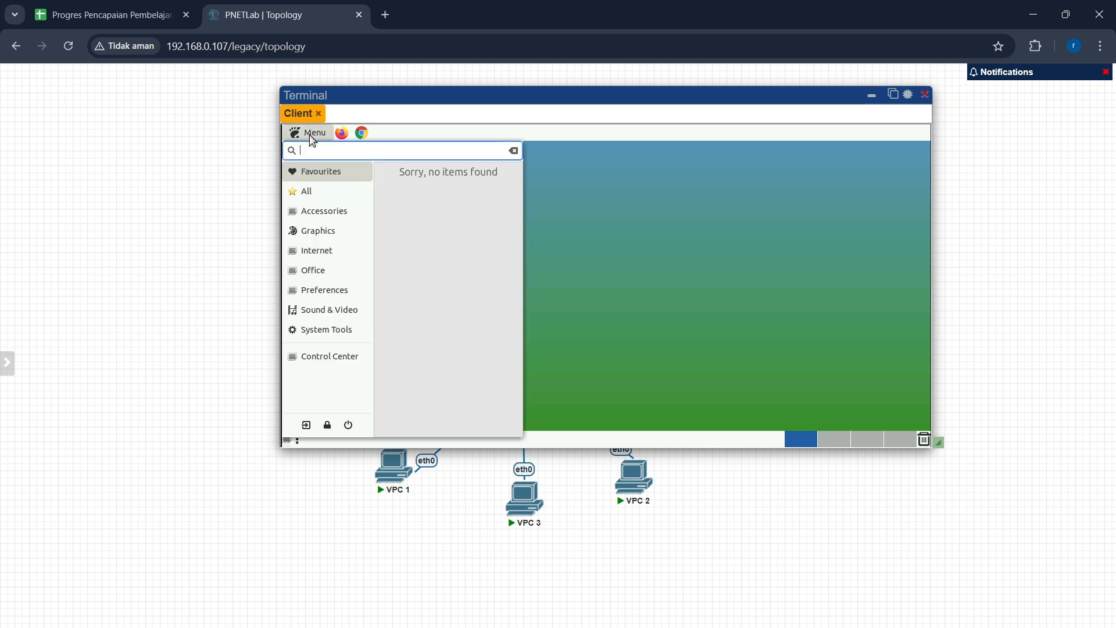
pyautogui.click(336, 327)
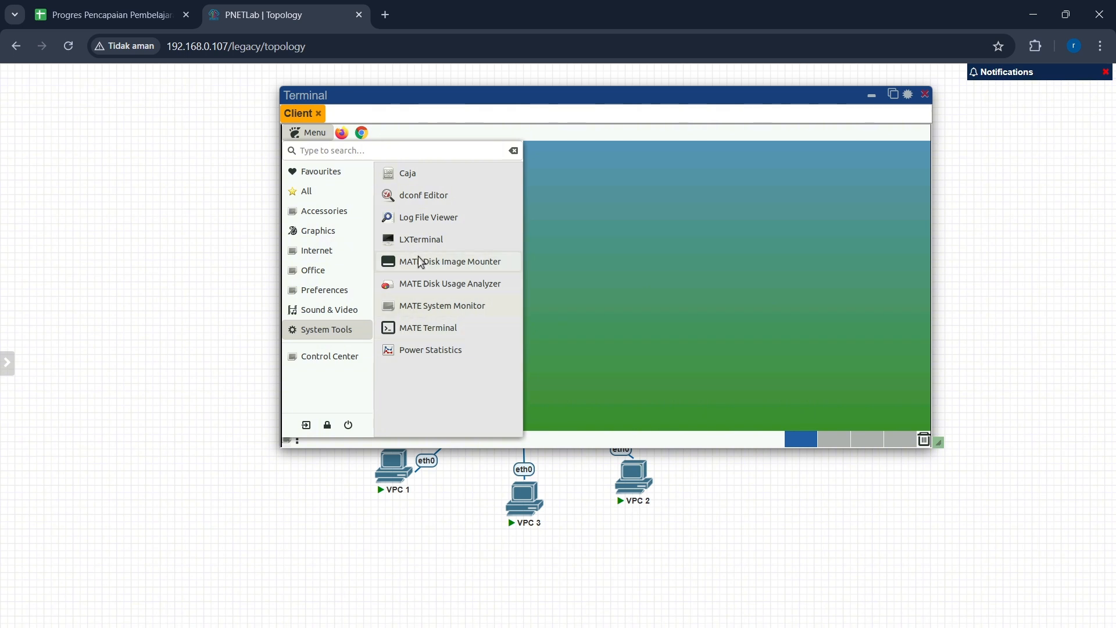
pyautogui.click(423, 328)
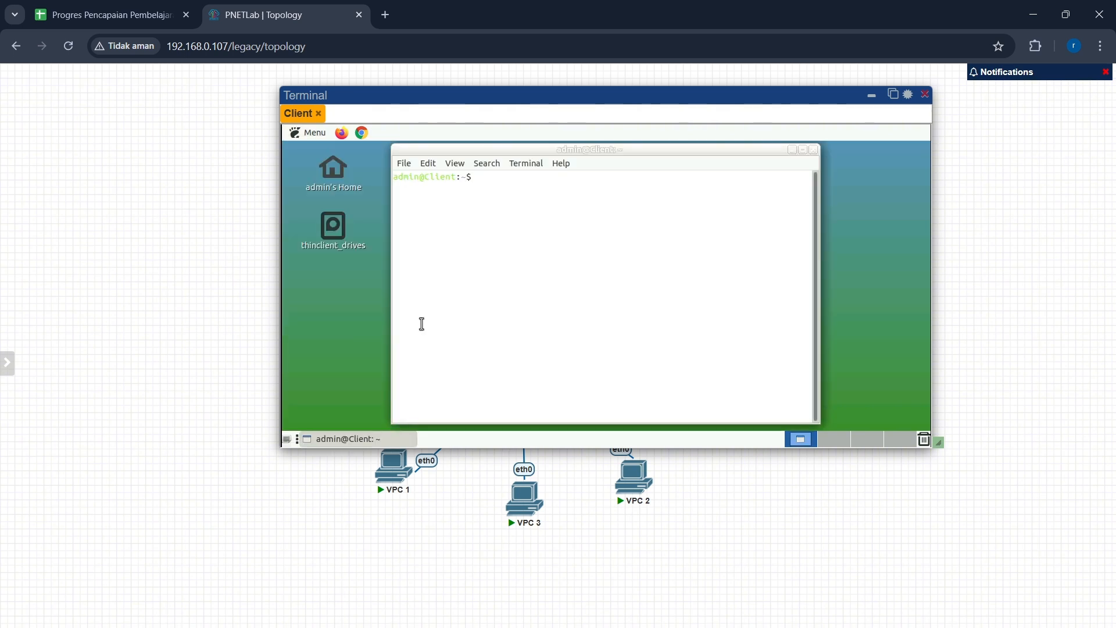
pyautogui.write('ip a')
pyautogui.press('Return')
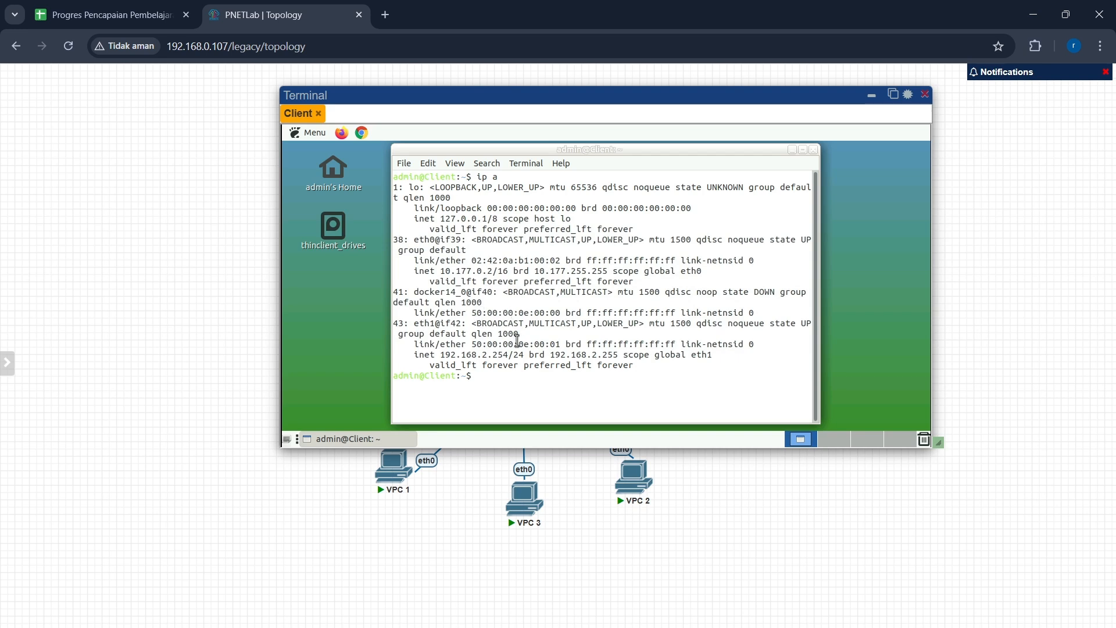
pyautogui.moveTo(519, 356); pyautogui.dragTo(440, 358)
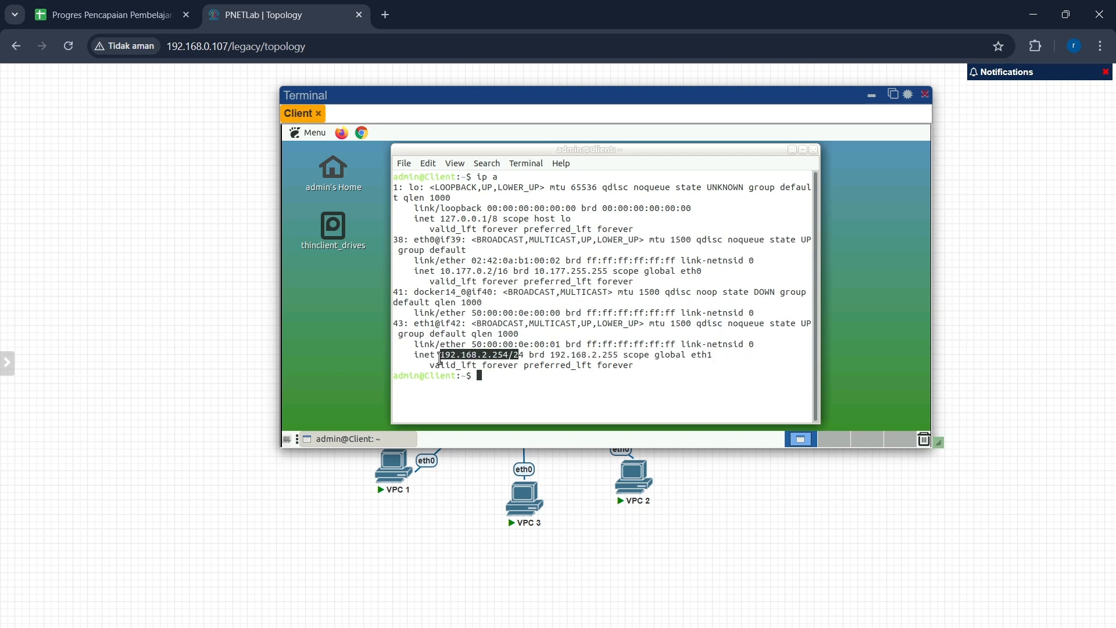
pyautogui.click(525, 385)
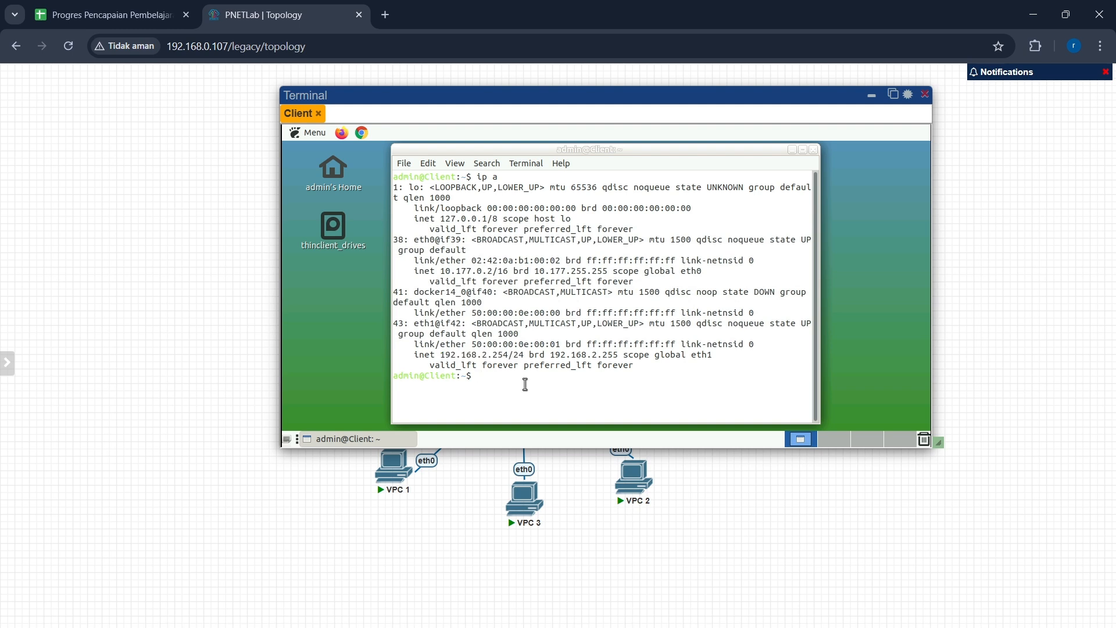
# Step: Minimize the Client's terminal window and switch back to the WinBox session of the MikroTik router
pyautogui.click(343, 134)
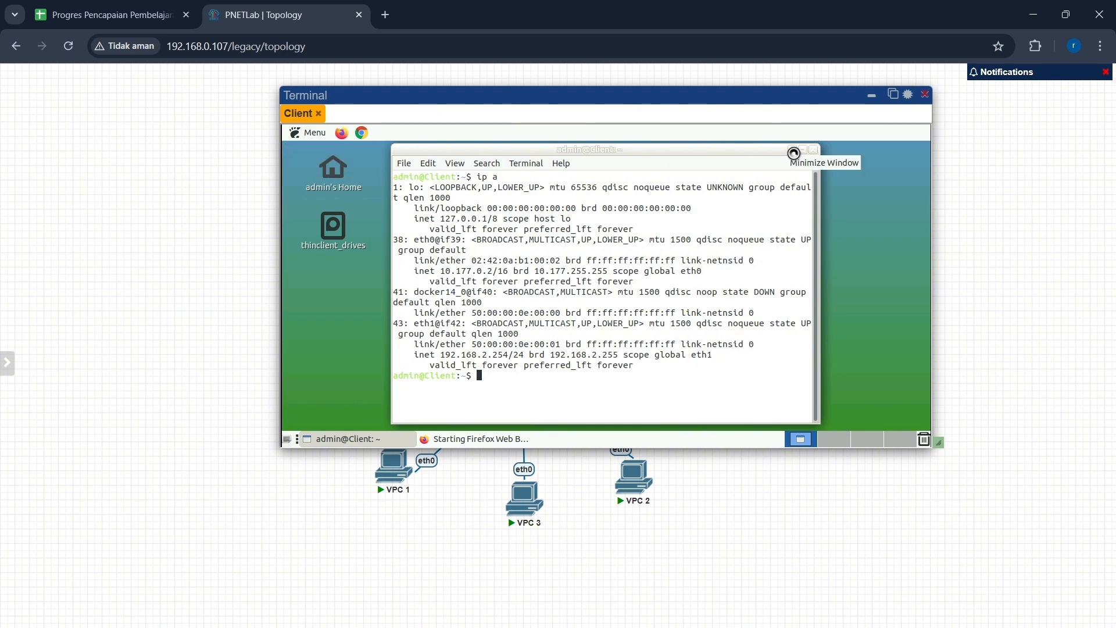
pyautogui.click(794, 152)
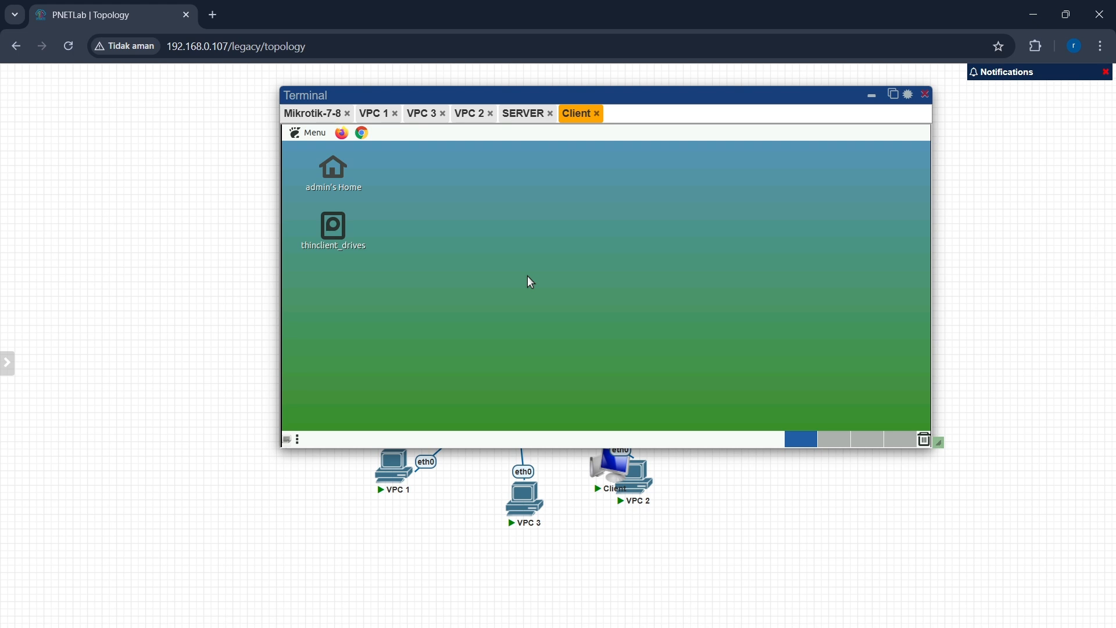
pyautogui.moveTo(809, 627)
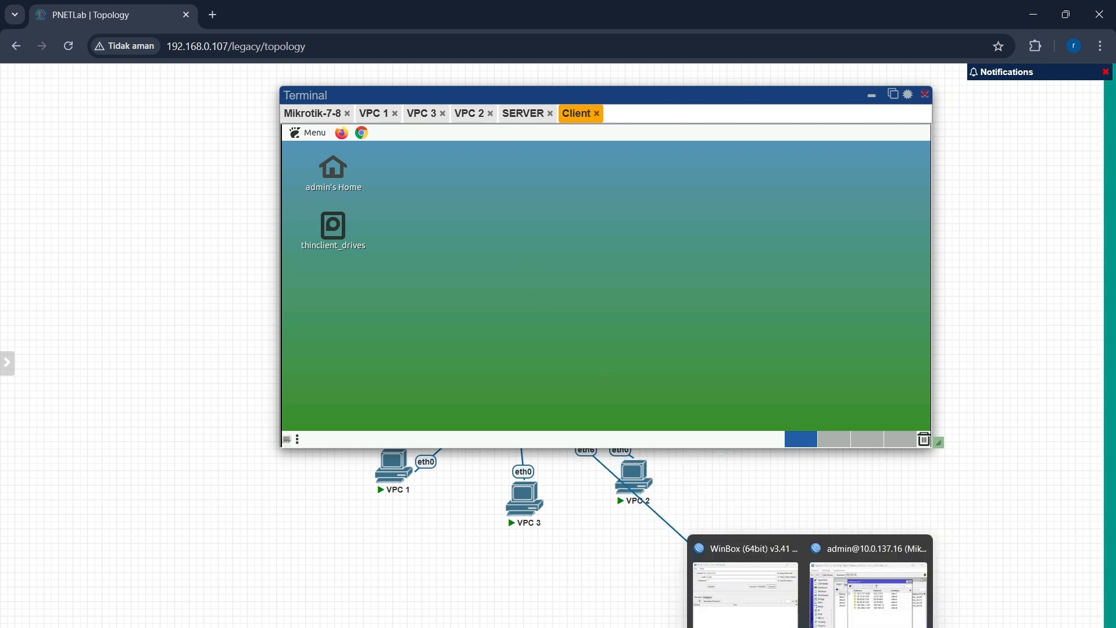
pyautogui.click(867, 599)
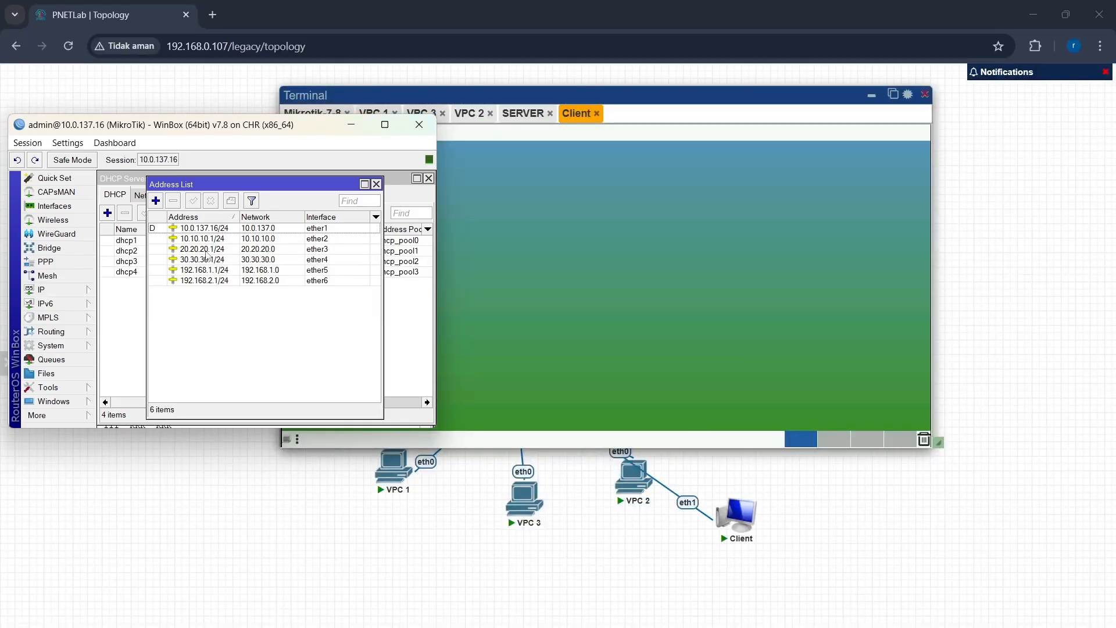
# Step: Add a new firewall filter rule in the forward chain matching protocol 6 (tcp) and destination port 443
pyautogui.click(78, 290)
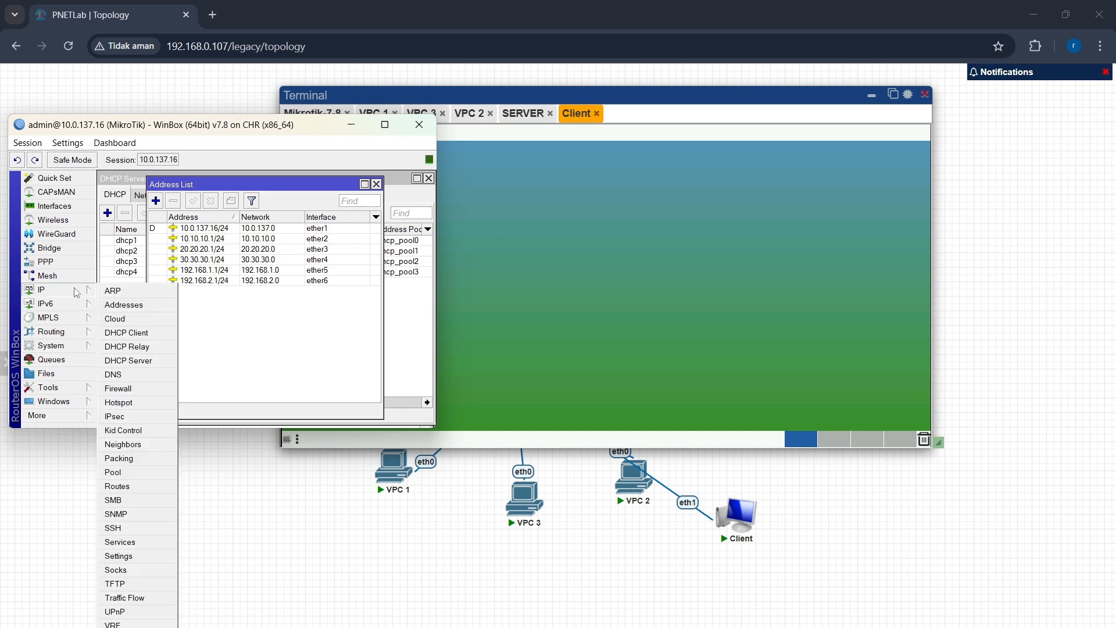
pyautogui.click(120, 389)
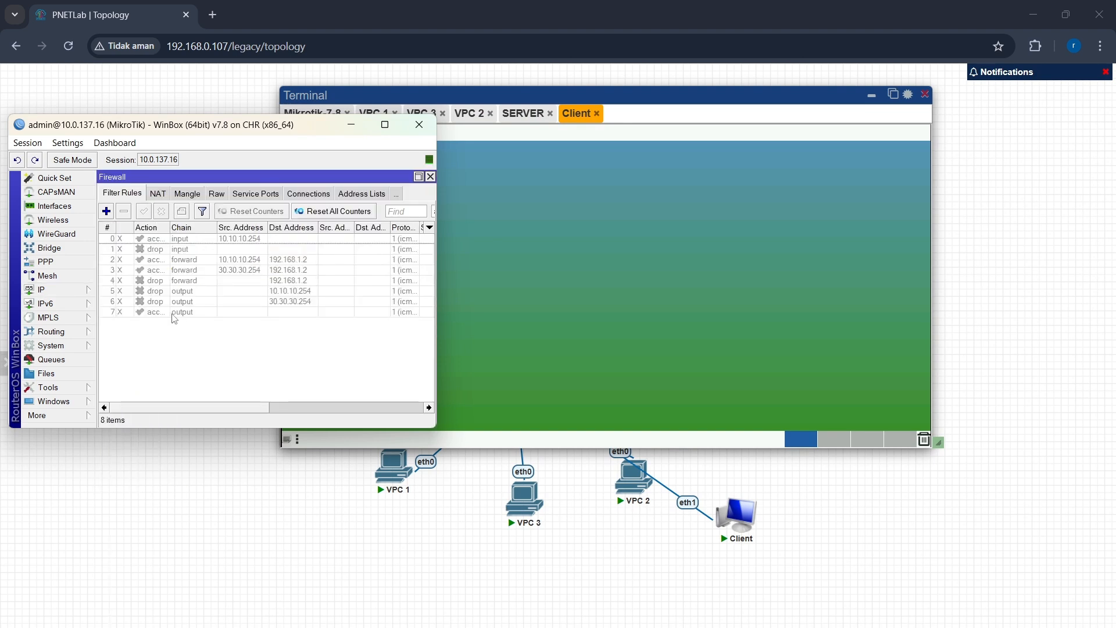
pyautogui.click(108, 211)
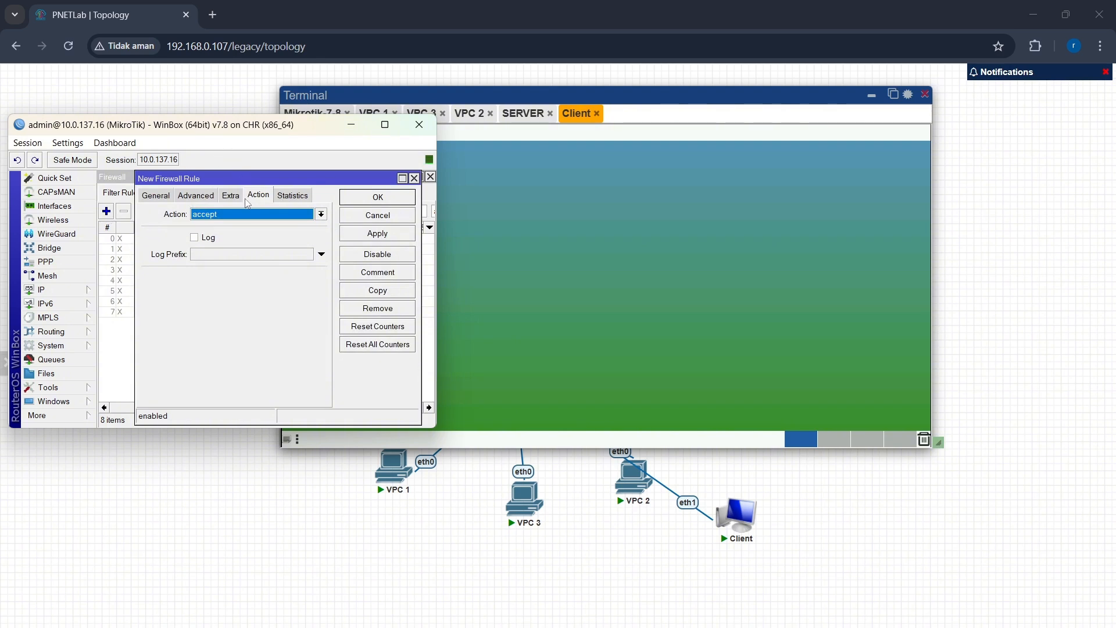
pyautogui.click(167, 195)
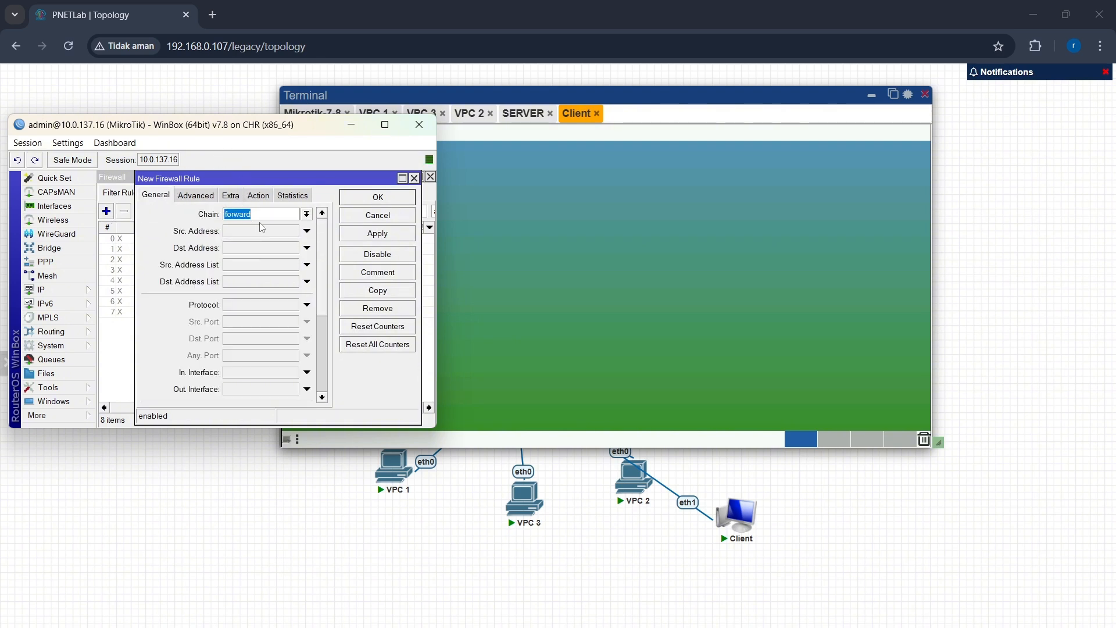
pyautogui.click(308, 309)
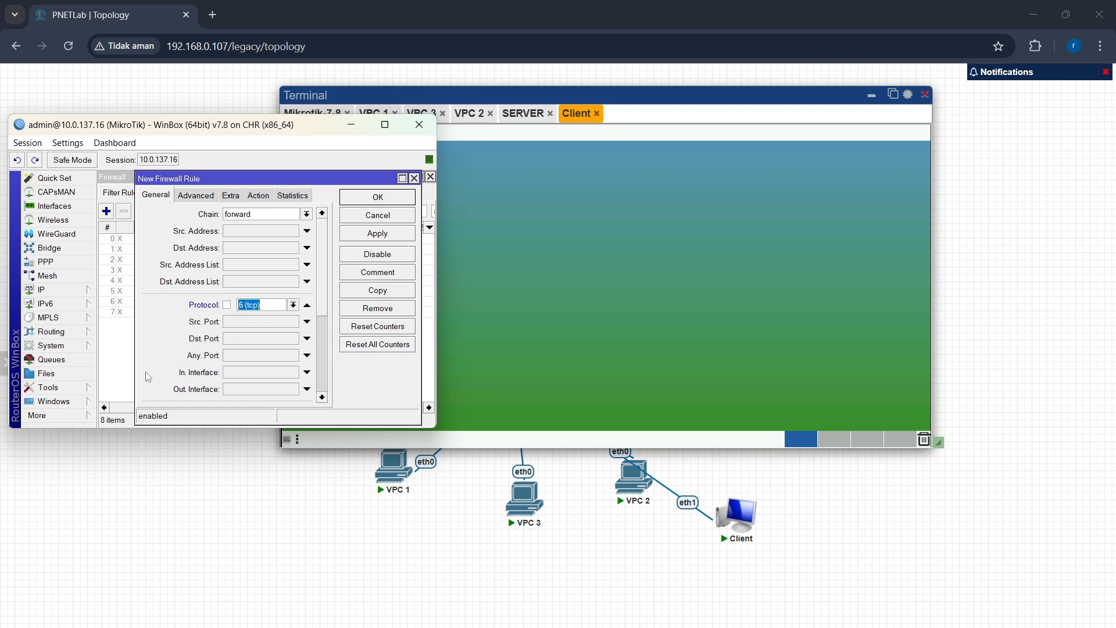
pyautogui.scroll(-3, 149, 364)
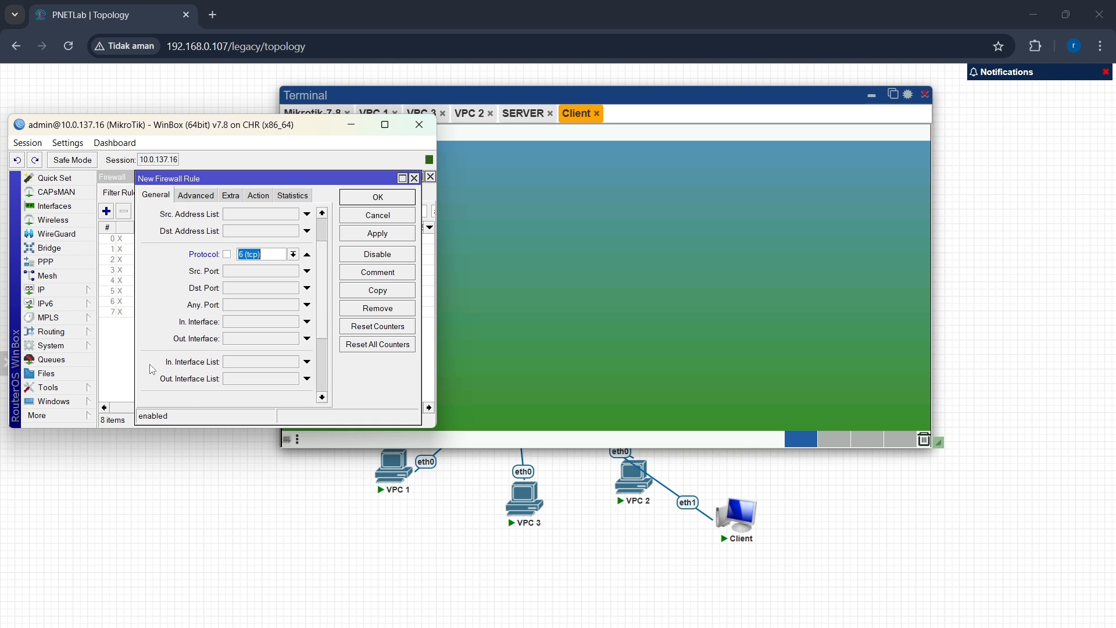
pyautogui.click(246, 289)
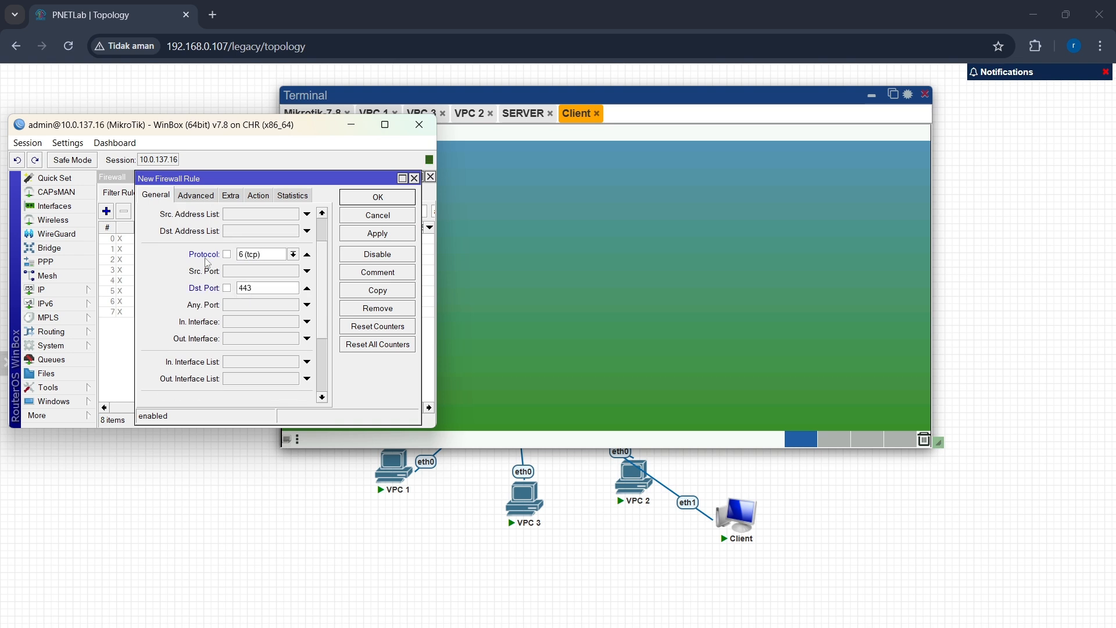
# Step: Set the rule's TLS Host to *youtube.com under the advanced options
pyautogui.click(199, 196)
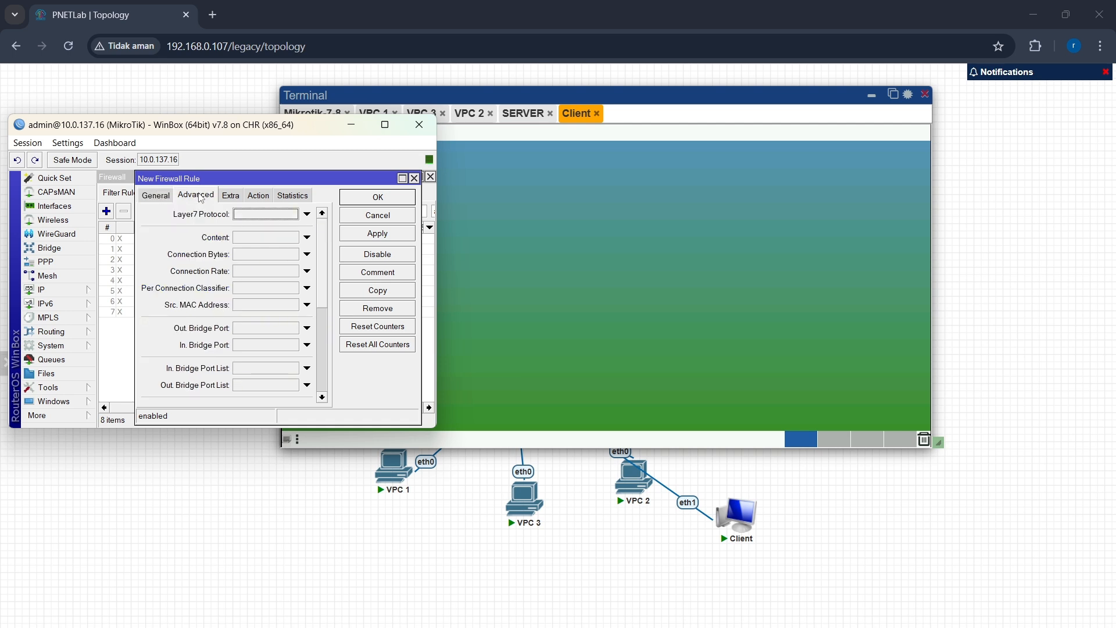
pyautogui.scroll(-3, 190, 325)
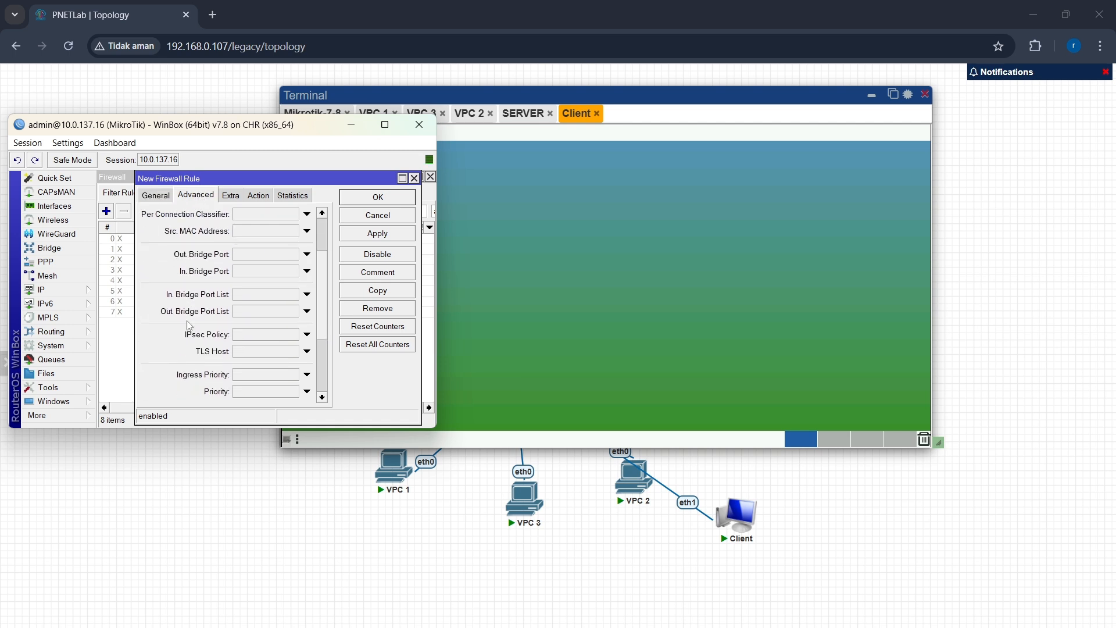
pyautogui.click(257, 353)
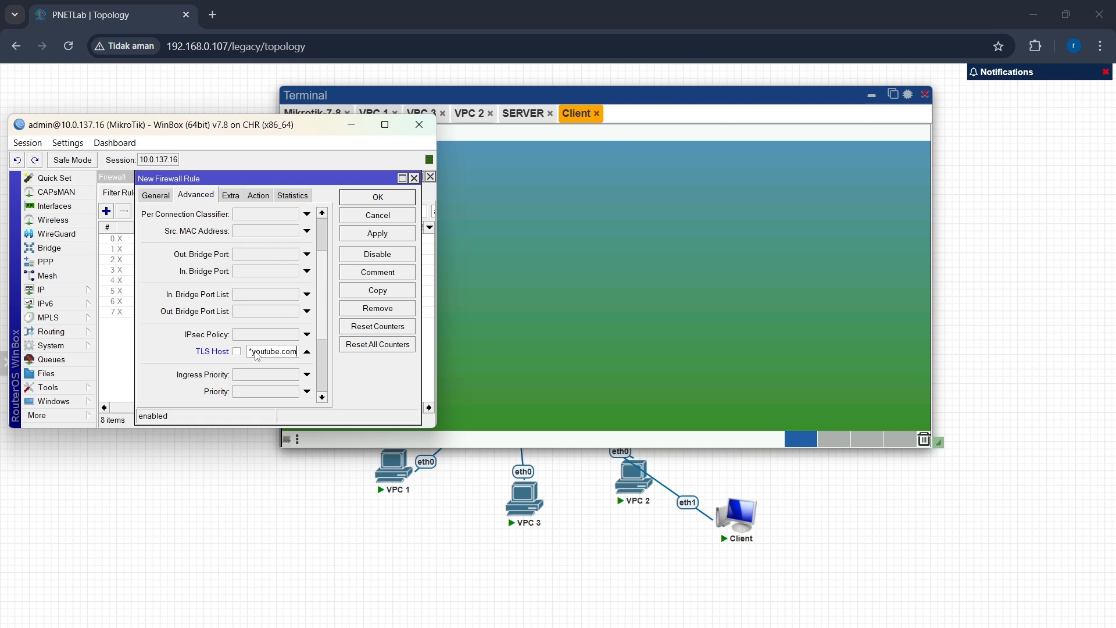
pyautogui.write('*')
# Step: Set the rule's action to drop, then apply and save the firewall rule
pyautogui.click(258, 196)
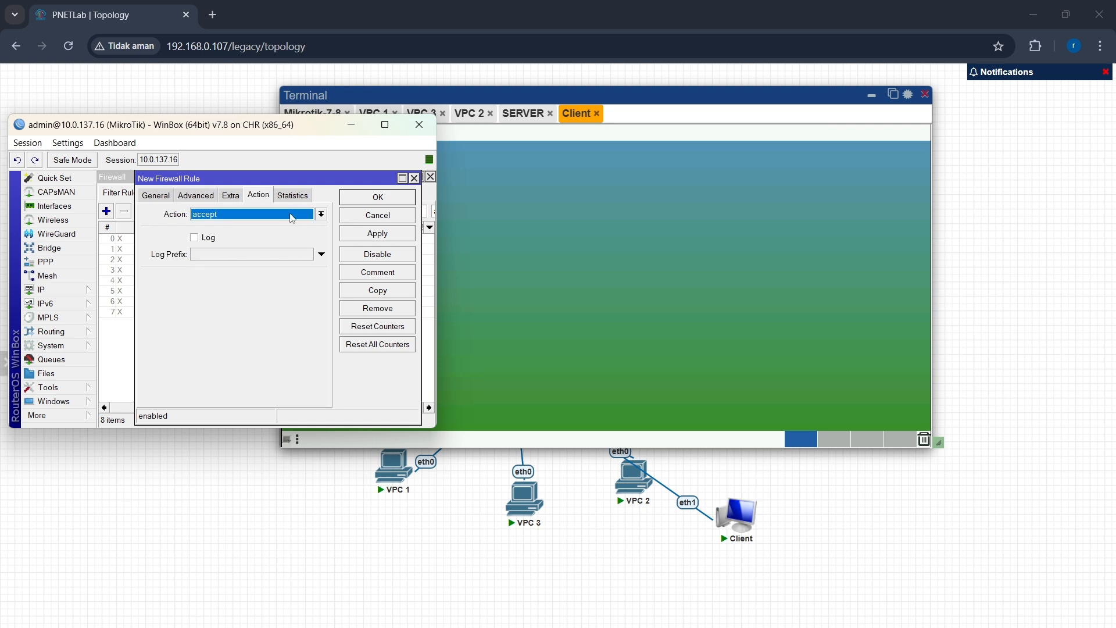
pyautogui.click(321, 214)
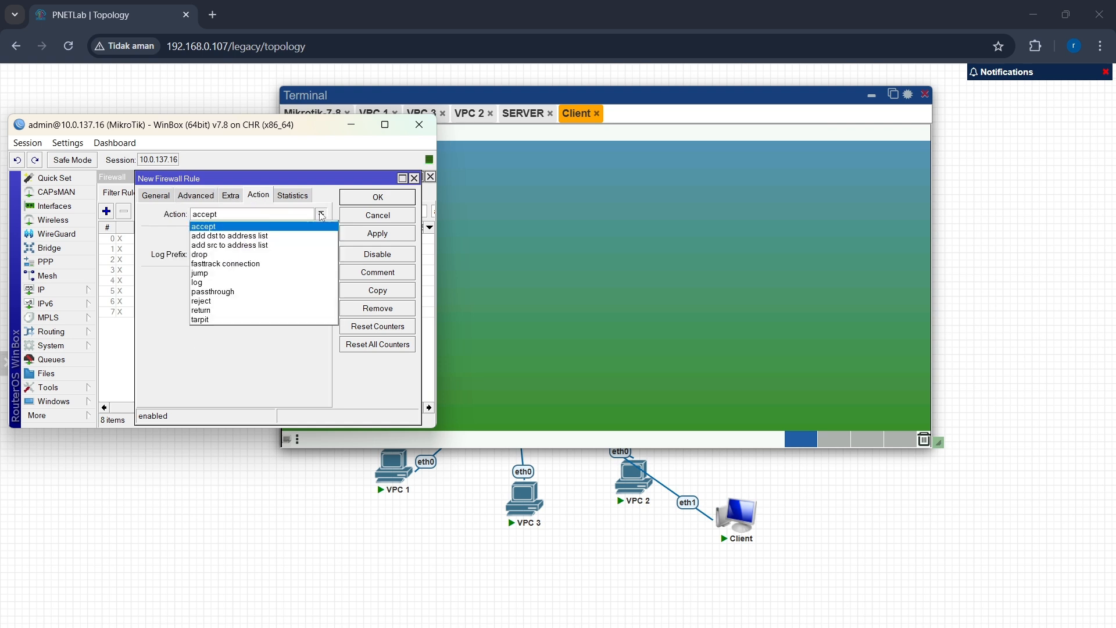
pyautogui.click(314, 253)
pyautogui.click(353, 235)
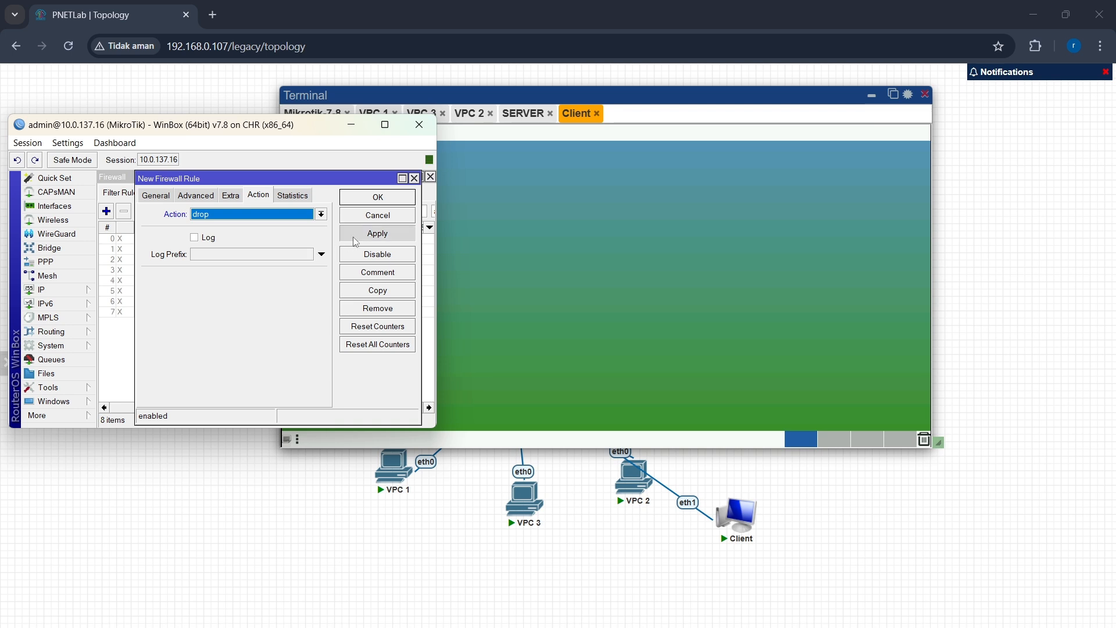
pyautogui.click(375, 201)
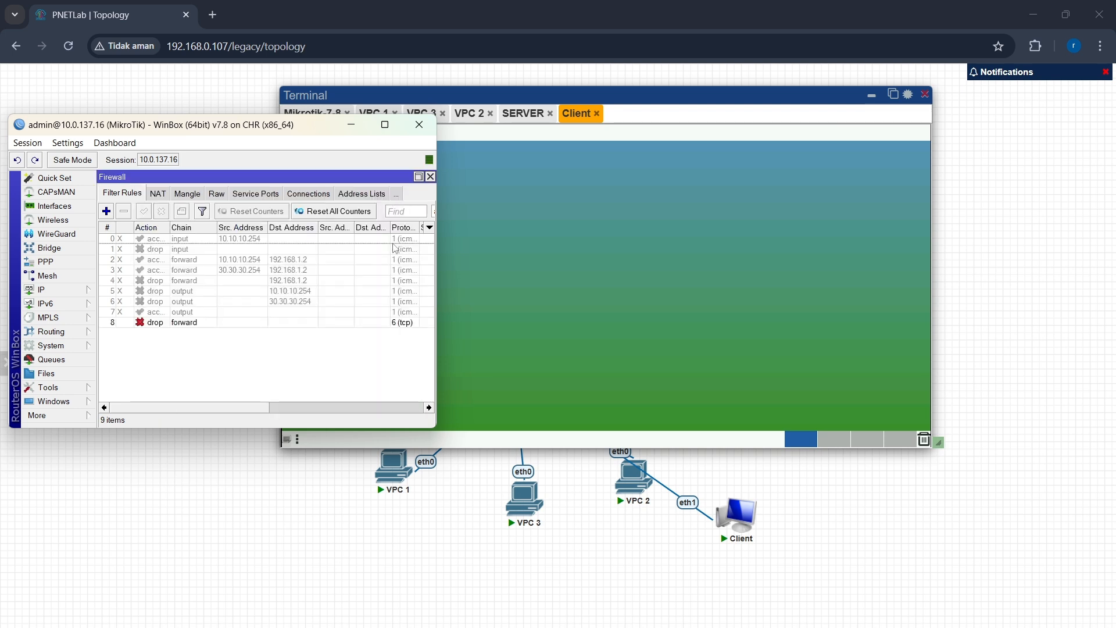
# Step: Maximize WinBox to review the firewall filter rules list and minimize it again
pyautogui.click(392, 130)
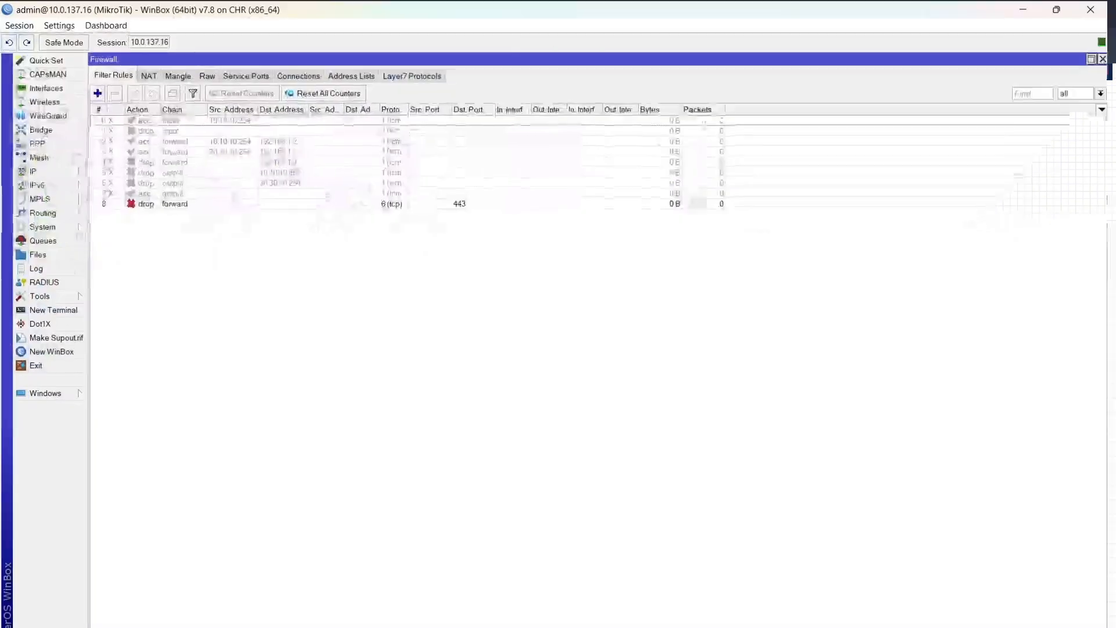
pyautogui.click(1030, 8)
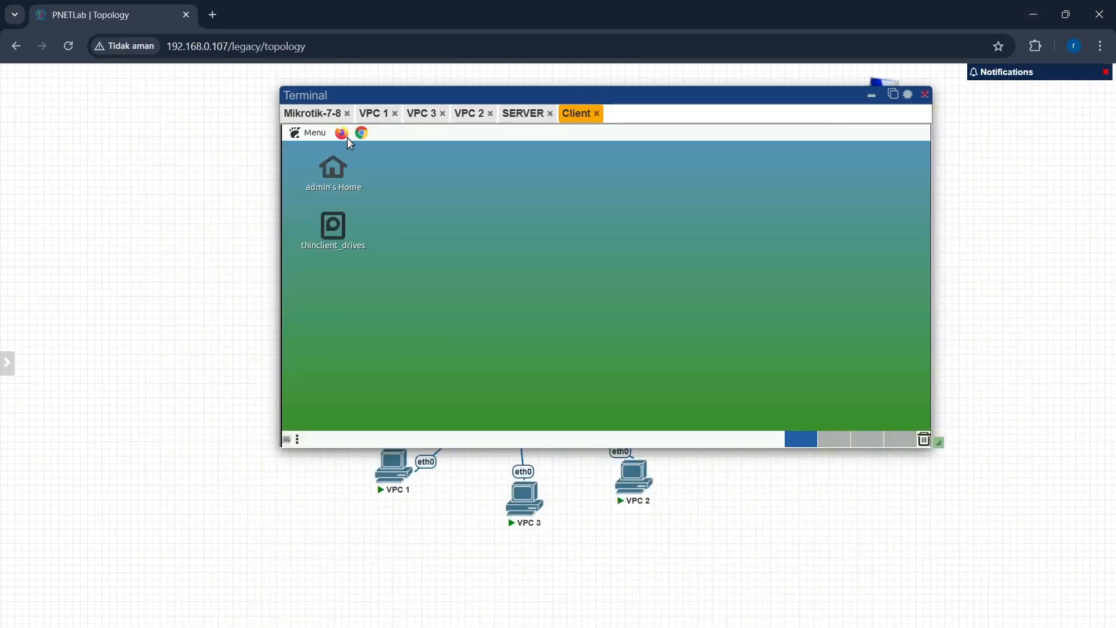
# Step: Launch Firefox on the Client desktop and open a new private window
pyautogui.click(343, 133)
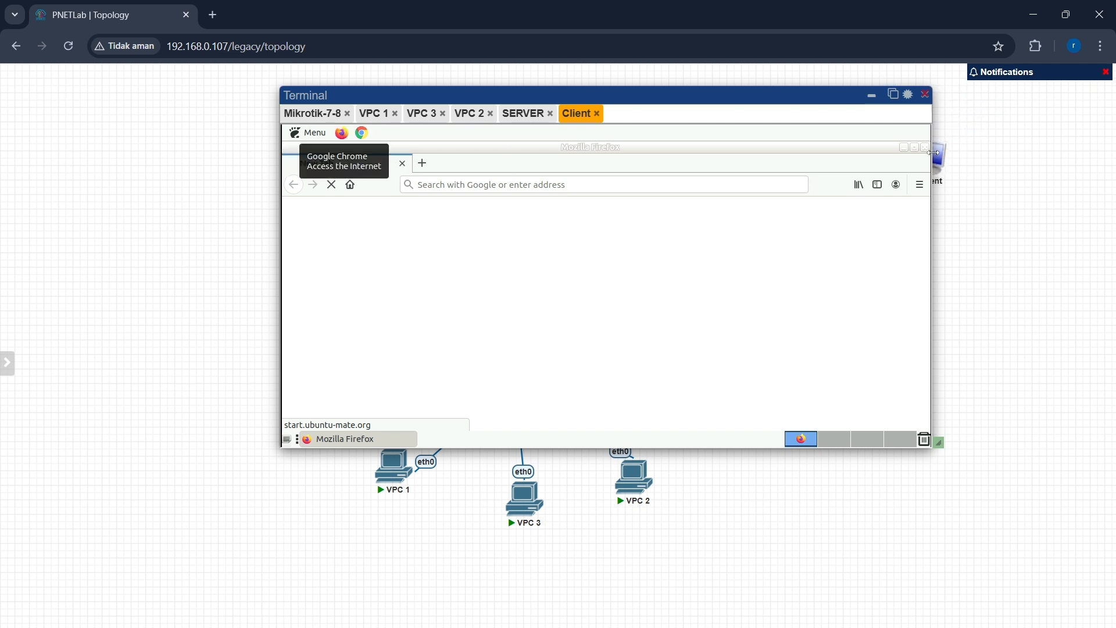
pyautogui.click(923, 186)
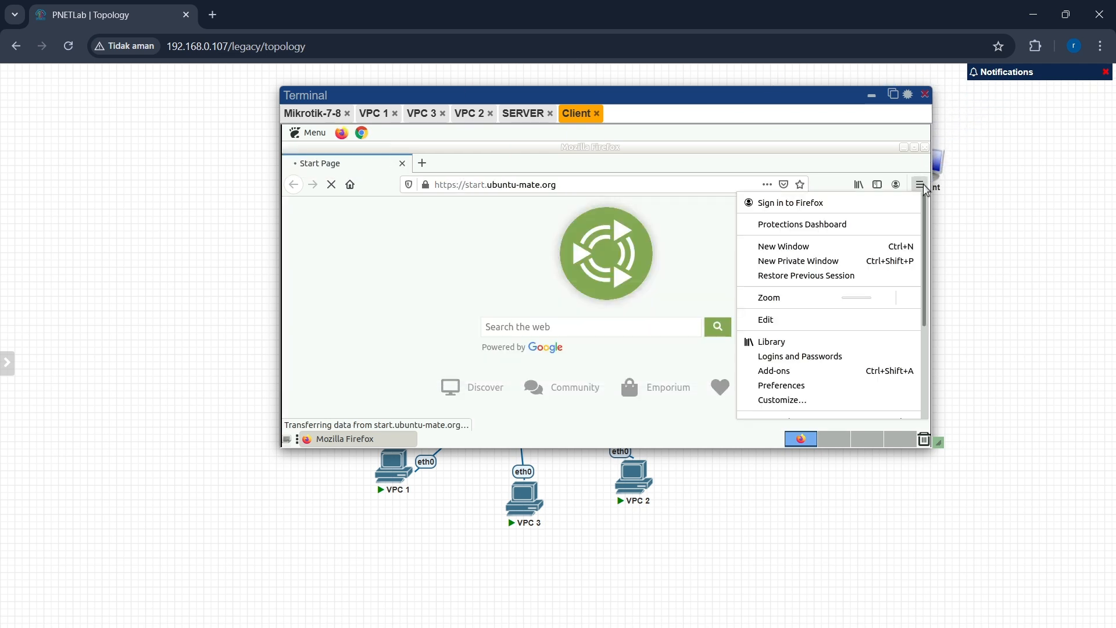
pyautogui.click(862, 264)
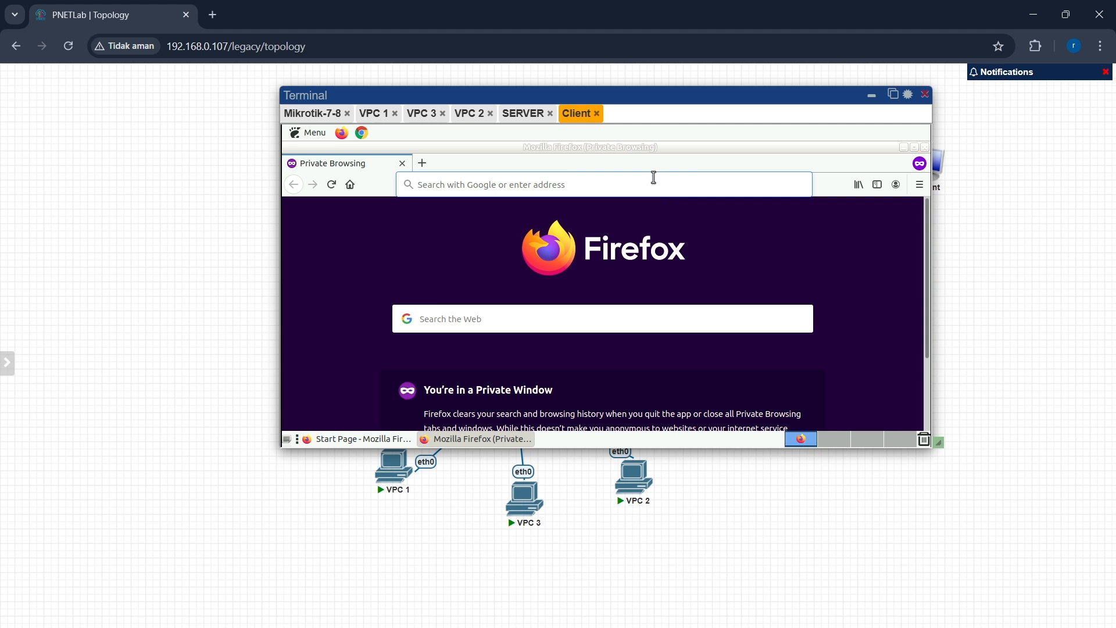
# Step: Search the web for youtube.c from the private window's address bar
pyautogui.write('youtu')
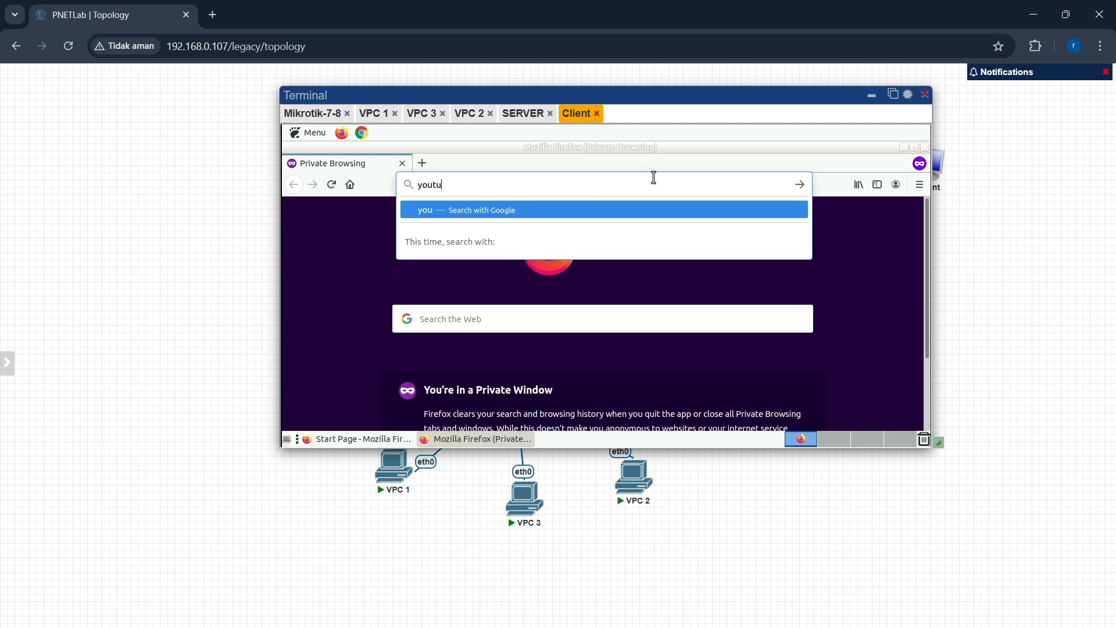
pyautogui.write('be.')
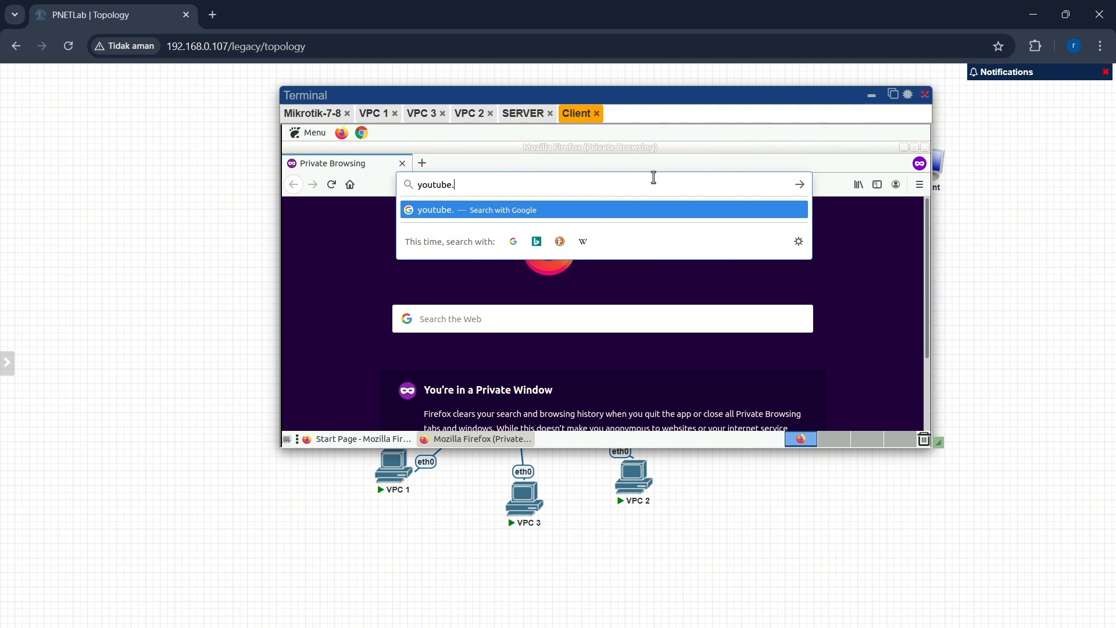
pyautogui.write('com')
pyautogui.press('Return')
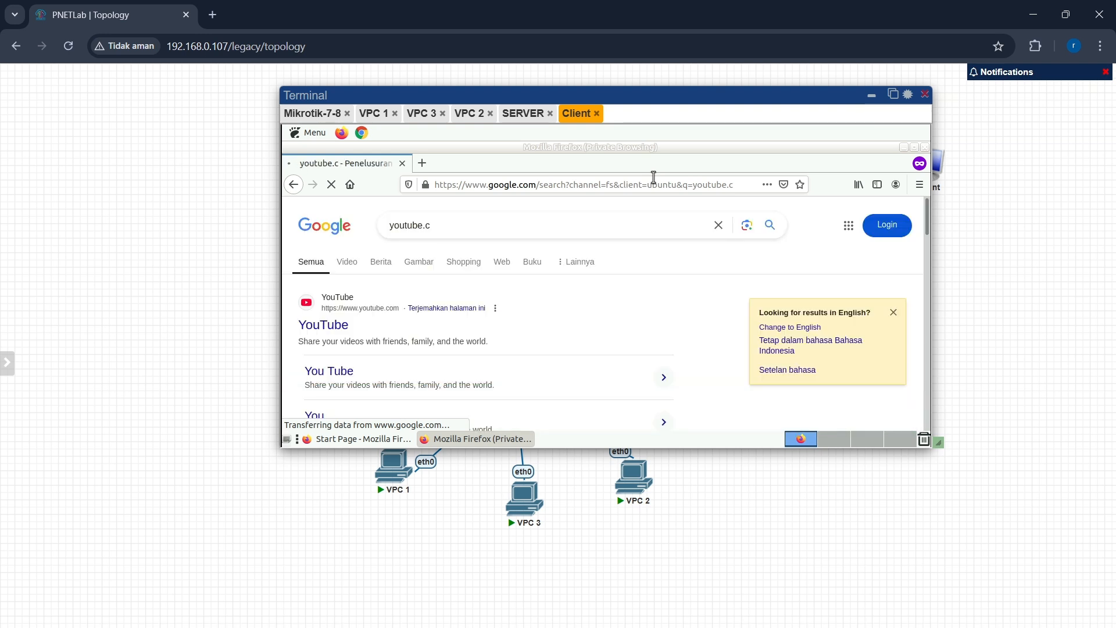
# Step: Browse to youtube.com in the private window to test the HTTPS blocking rule
pyautogui.click(557, 184)
pyautogui.write('you')
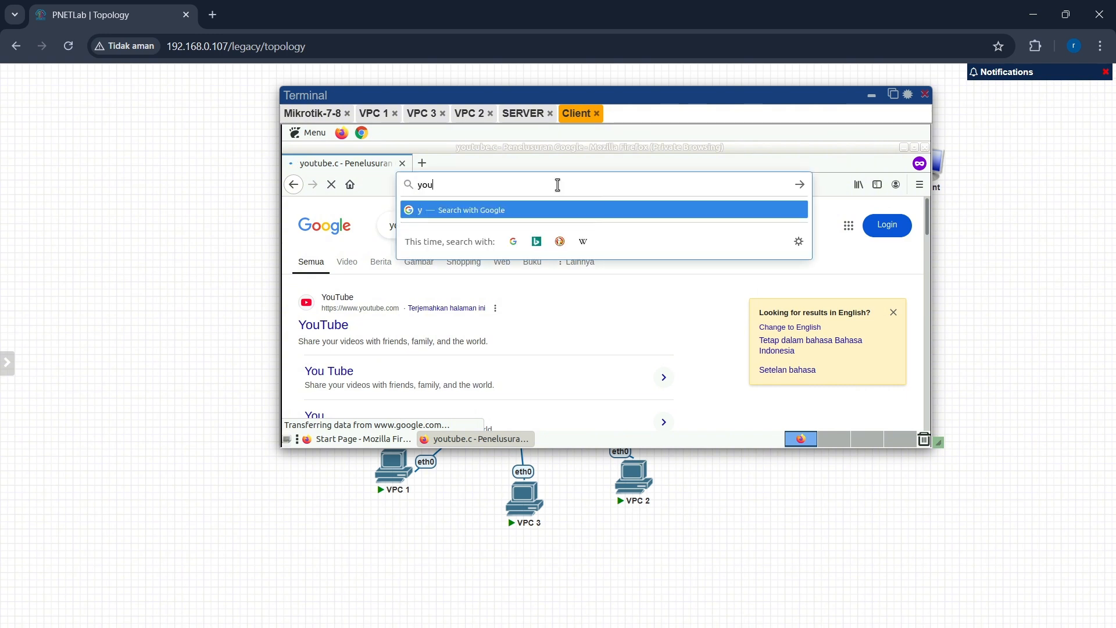
pyautogui.write('tube.om')
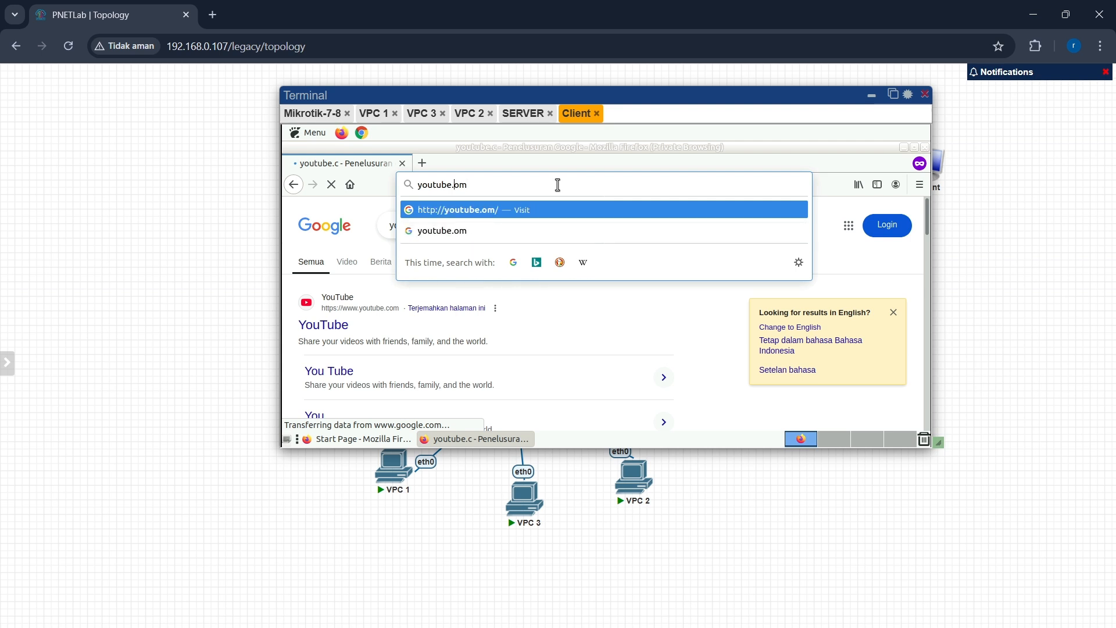
pyautogui.write('c')
pyautogui.press('Return')
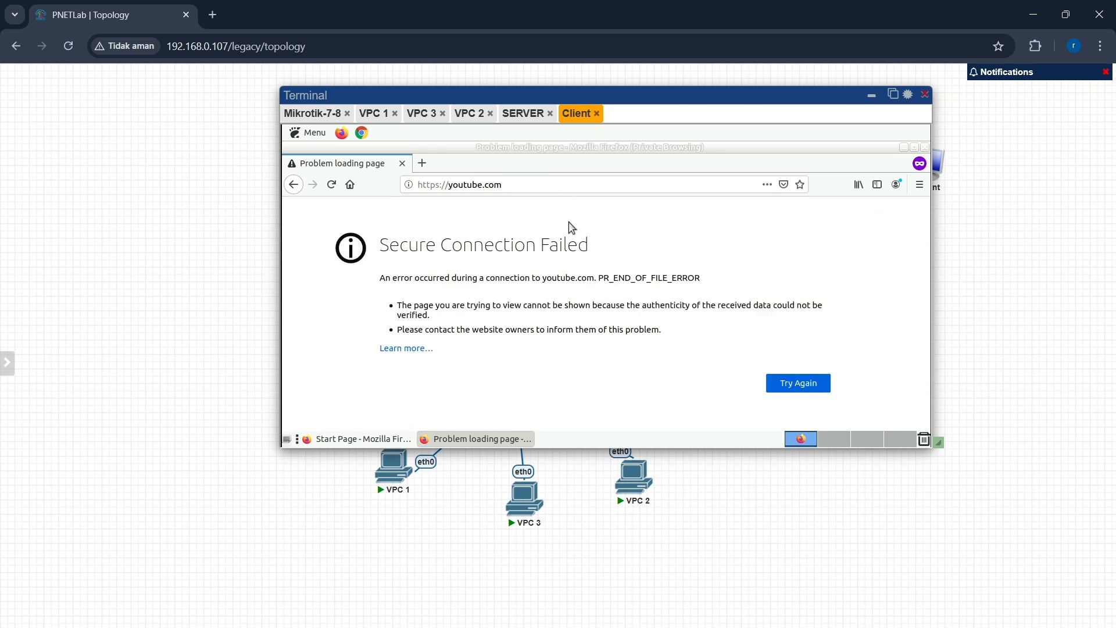
pyautogui.moveTo(602, 243); pyautogui.dragTo(350, 255)
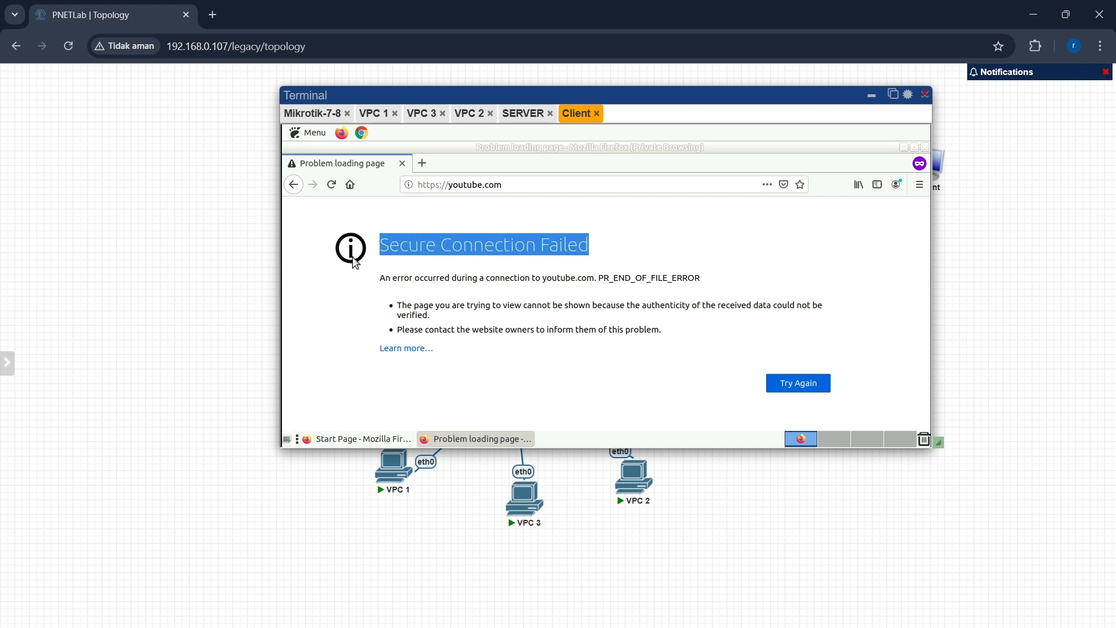
pyautogui.click(351, 263)
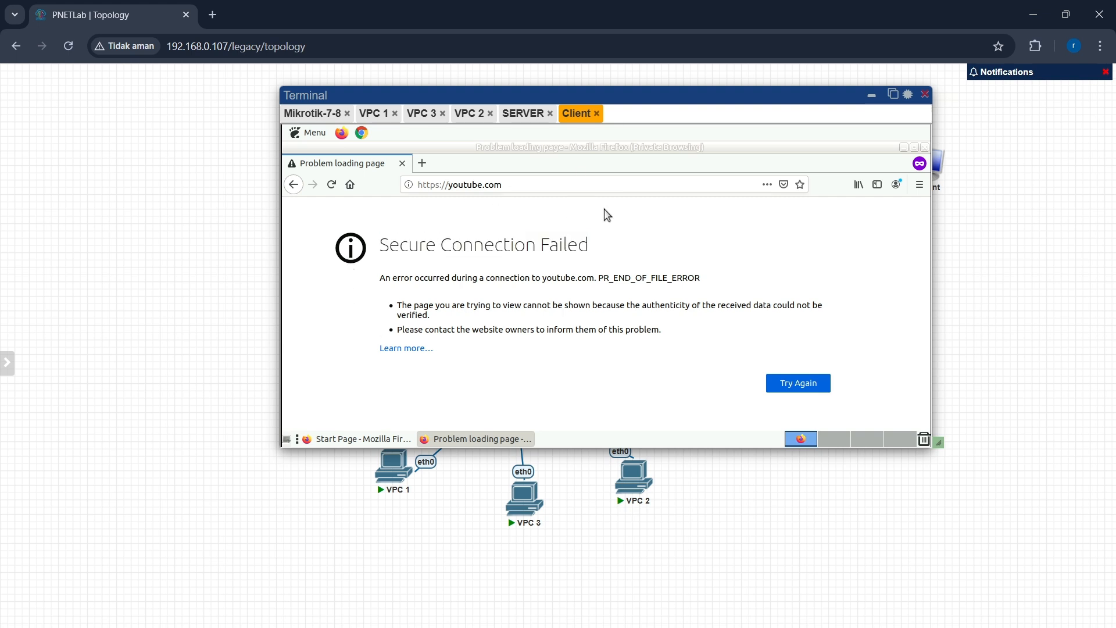
pyautogui.click(291, 186)
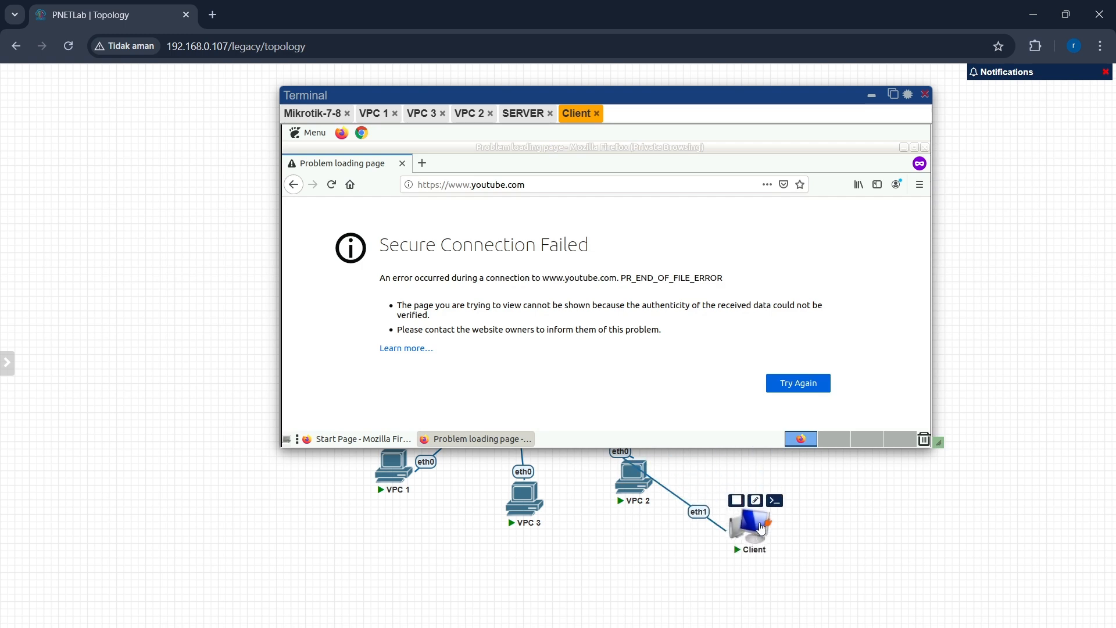
pyautogui.moveTo(761, 528); pyautogui.dragTo(760, 529)
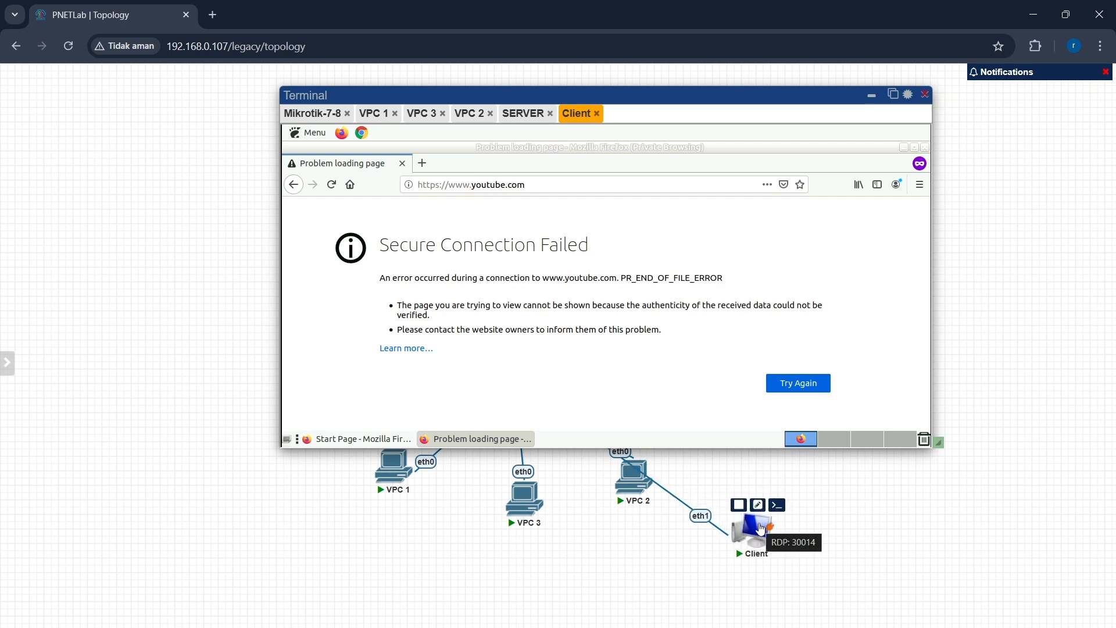
pyautogui.moveTo(760, 527); pyautogui.dragTo(816, 627)
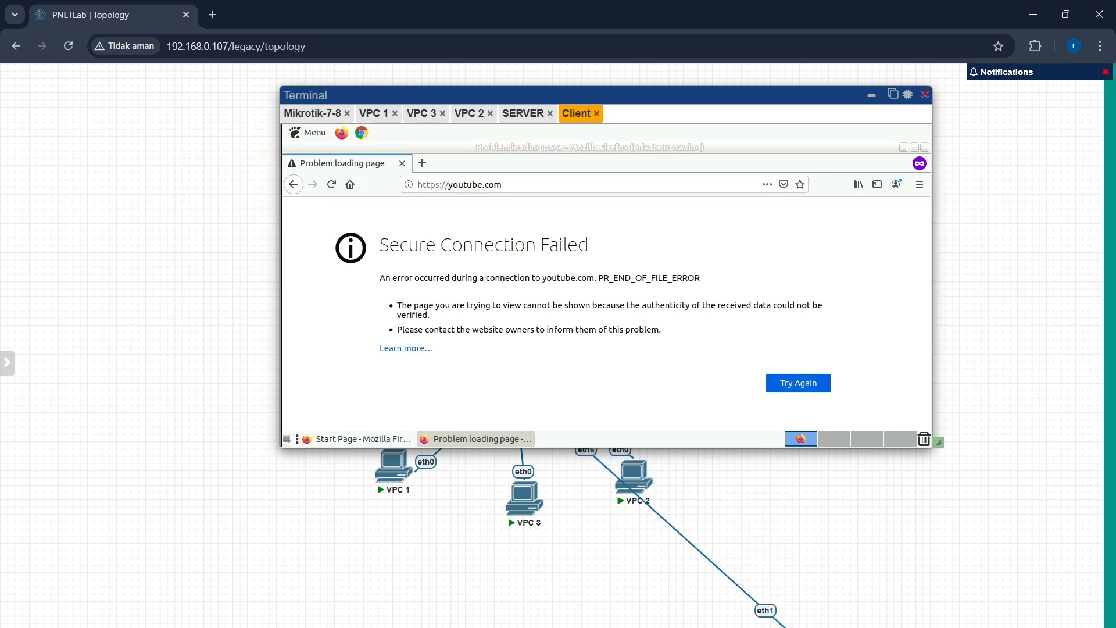
# Step: Enable logging on the port 443 drop rule with the log prefix "orang ngeakses" and save it
pyautogui.moveTo(810, 627)
pyautogui.click(846, 612)
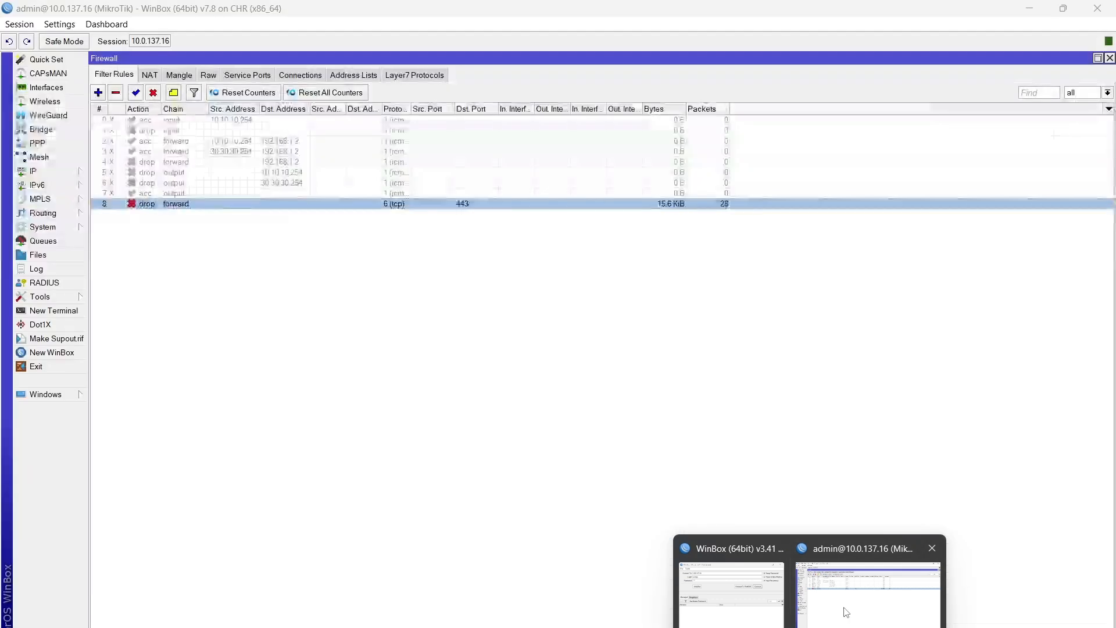
pyautogui.doubleClick(512, 203)
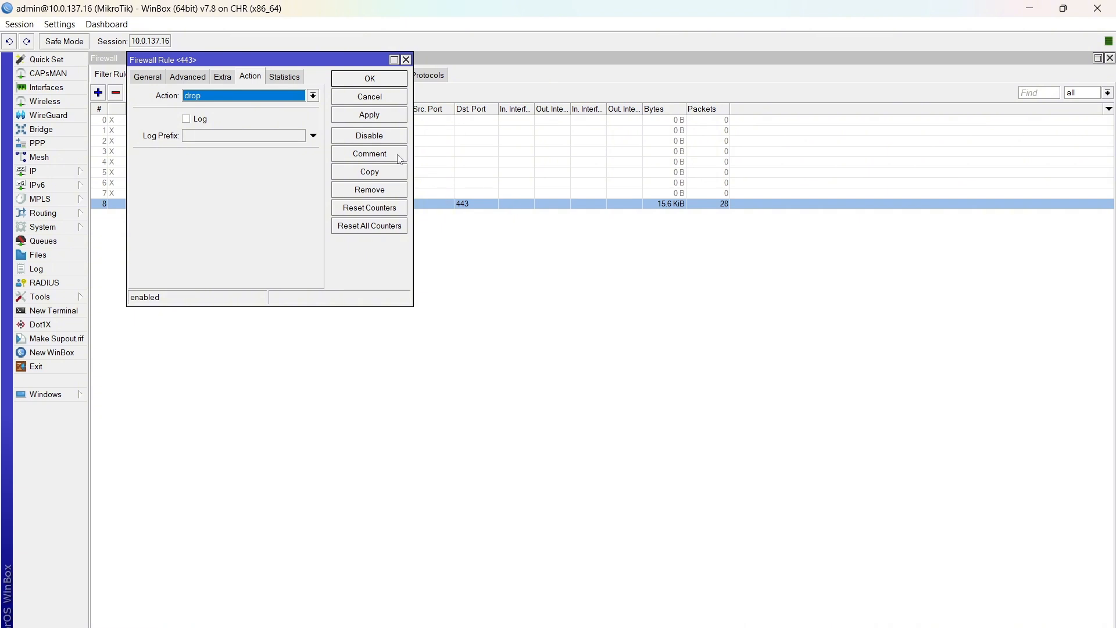
pyautogui.click(189, 121)
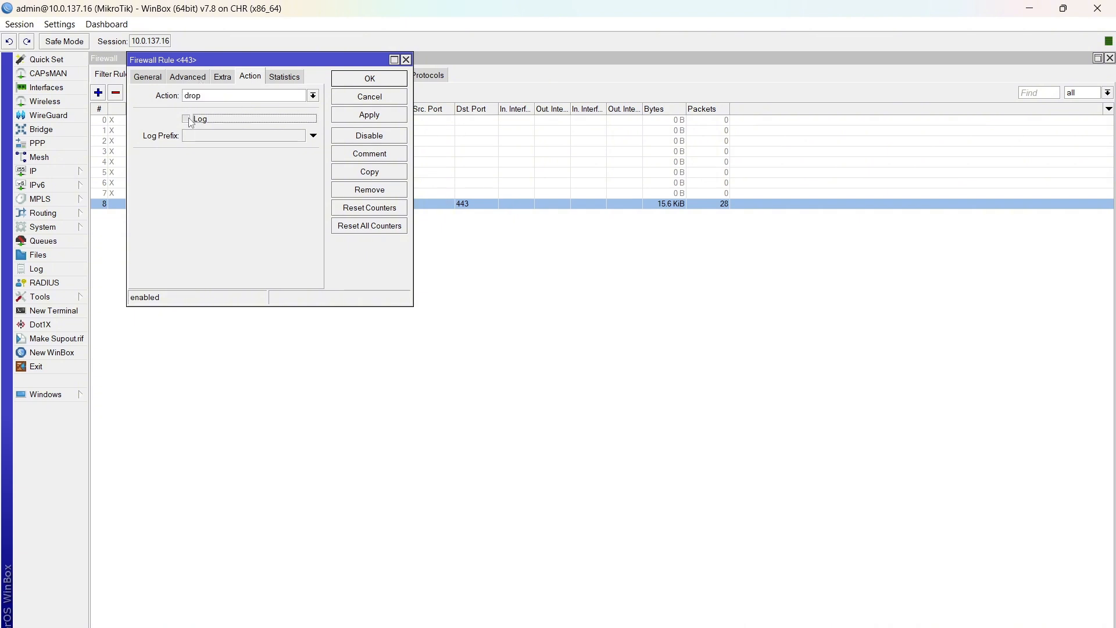
pyautogui.click(215, 139)
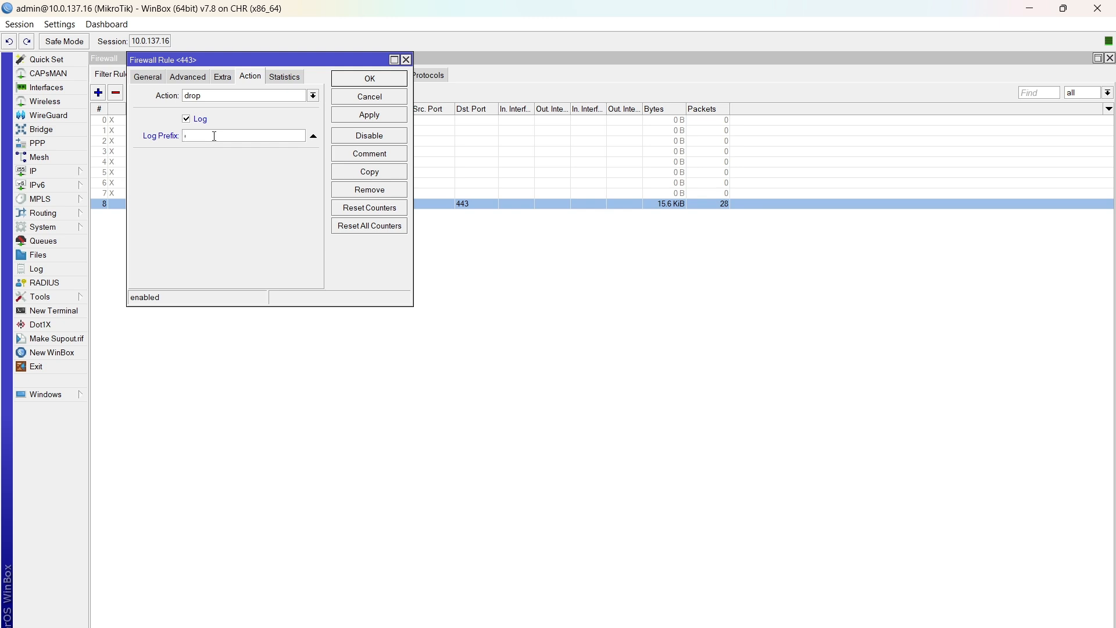
pyautogui.write('orang ngeakses')
pyautogui.click(347, 119)
pyautogui.click(389, 83)
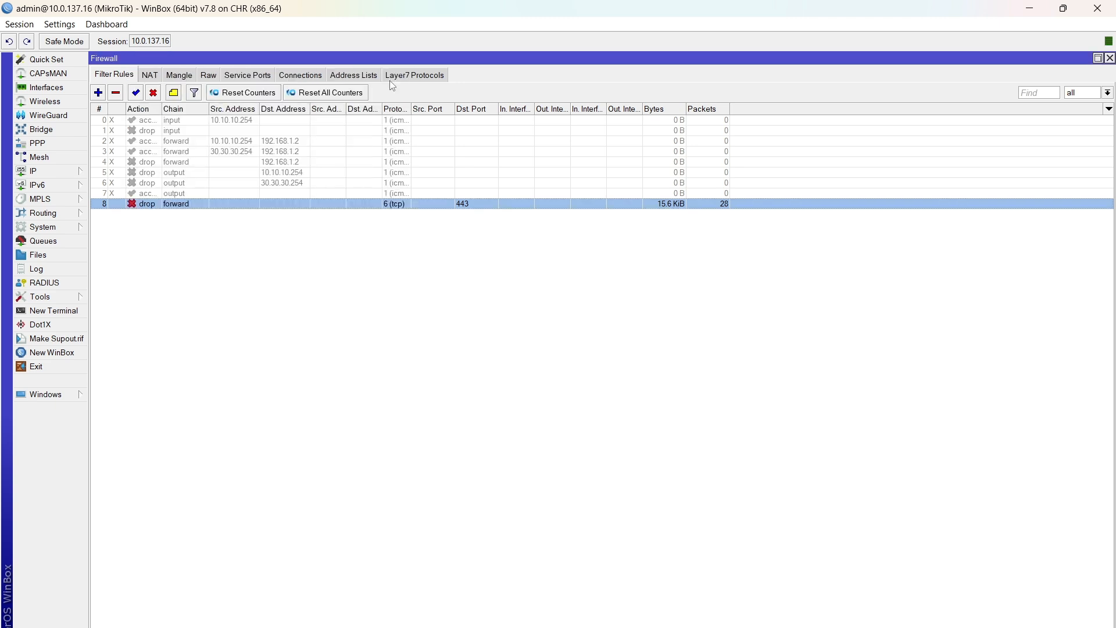
# Step: Open the router log to examine the firewall entries, then close it
pyautogui.click(57, 268)
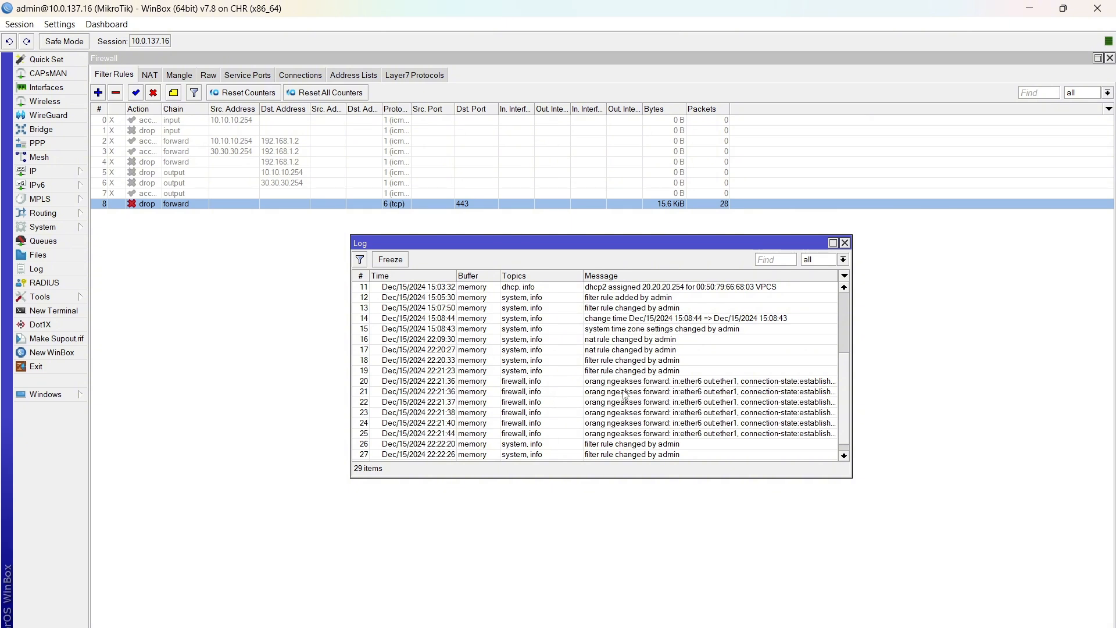
pyautogui.click(845, 243)
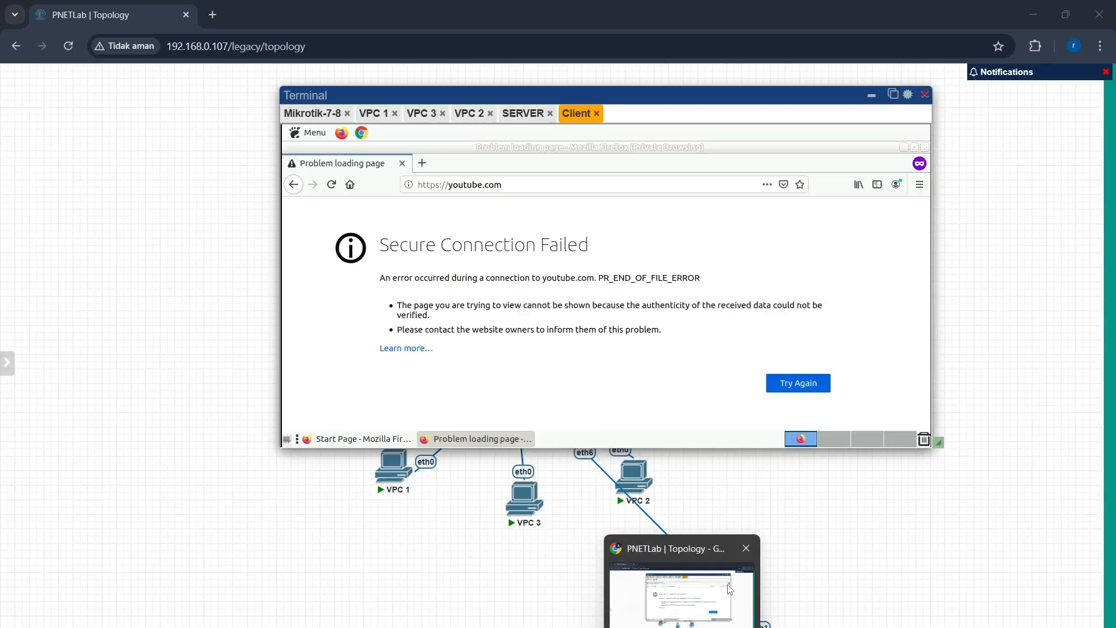
# Step: Reload youtube.com in the Client's private browser window to generate blocked traffic
pyautogui.click(730, 589)
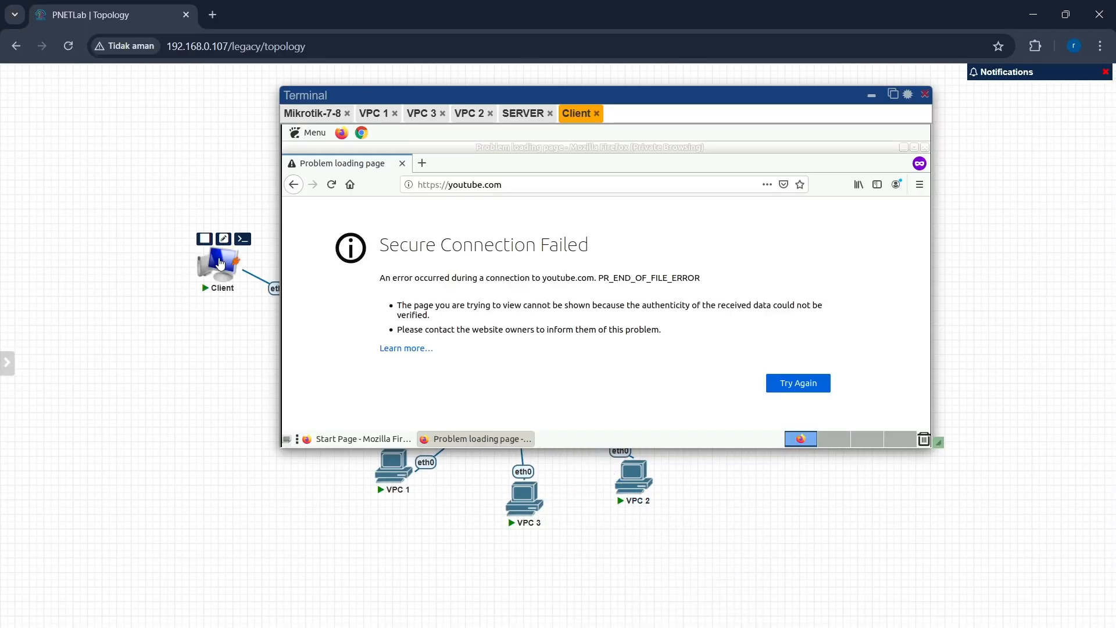
pyautogui.click(331, 185)
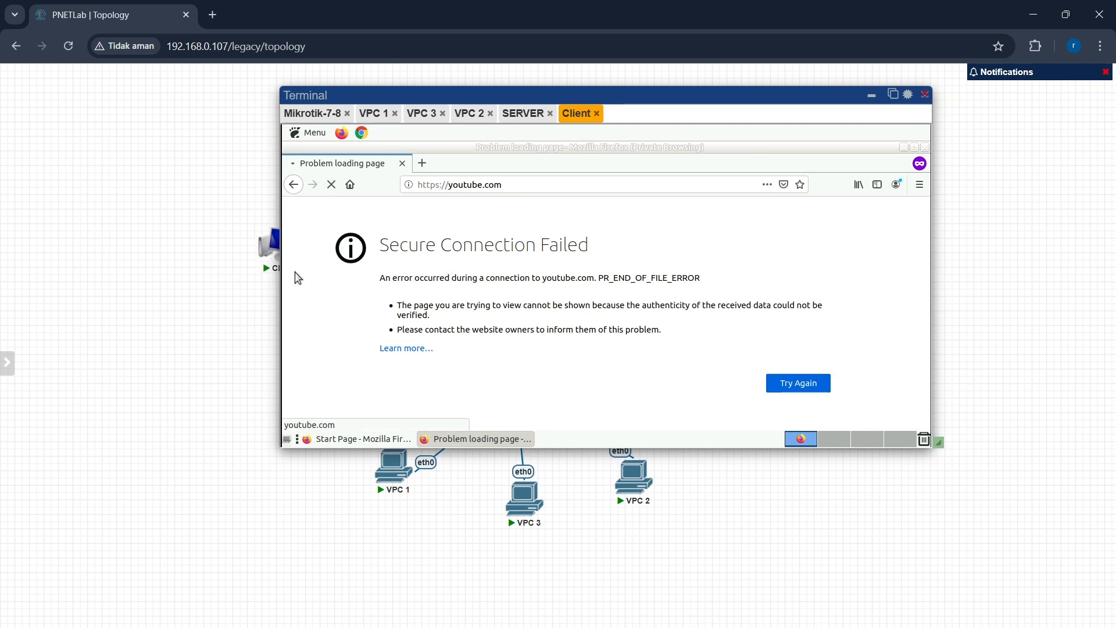
pyautogui.moveTo(280, 247); pyautogui.dragTo(280, 323)
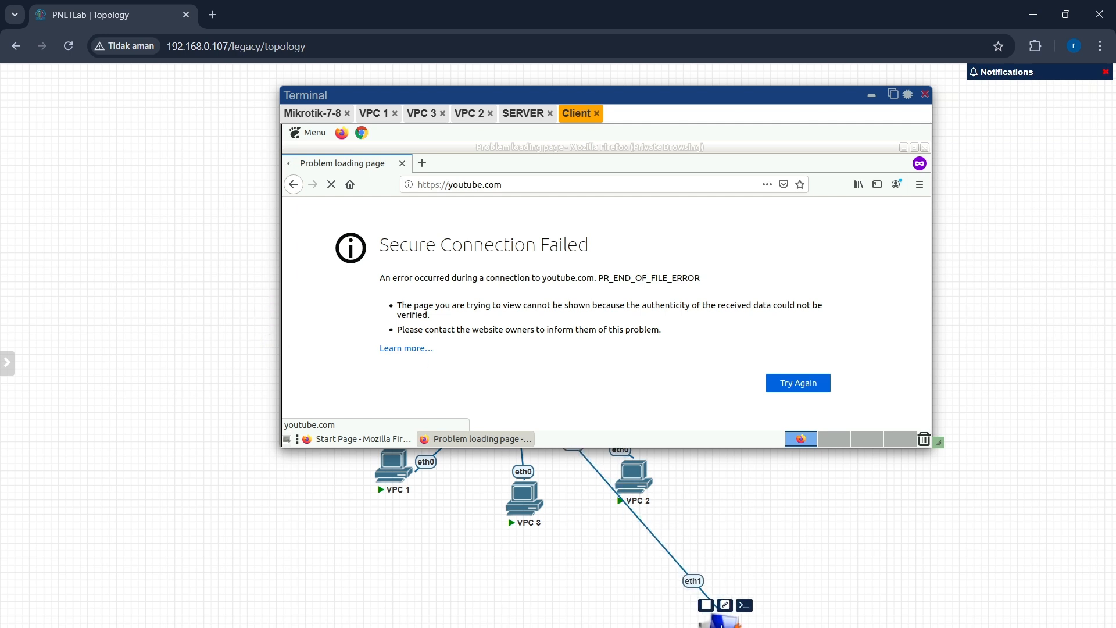
# Step: Reopen the router log in WinBox to examine the new firewall log entries
pyautogui.moveTo(809, 627)
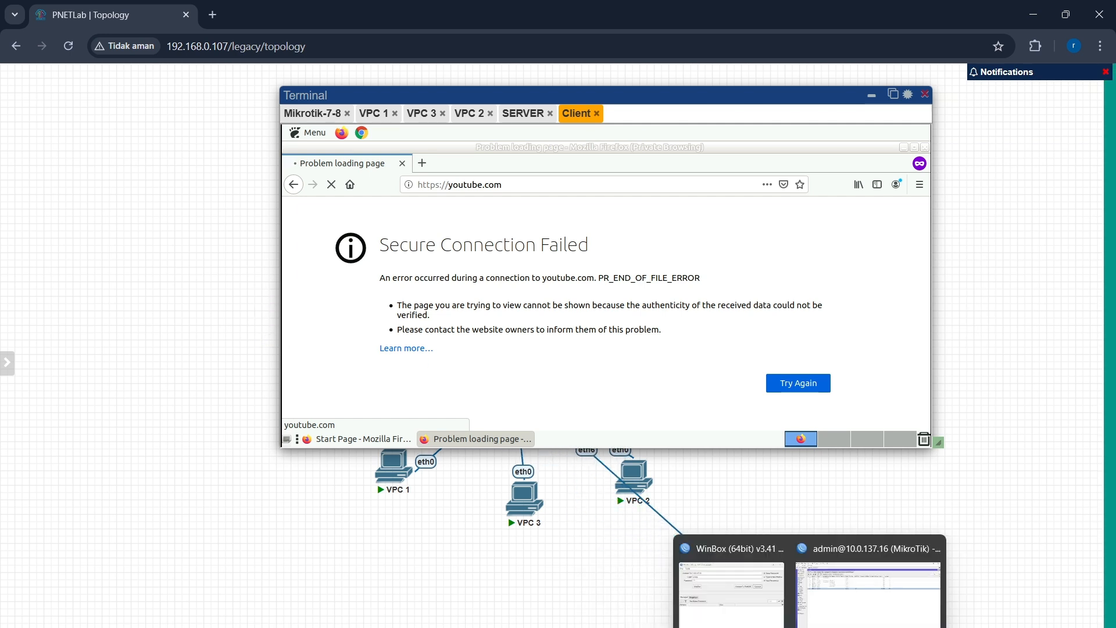
pyautogui.click(821, 601)
pyautogui.click(36, 269)
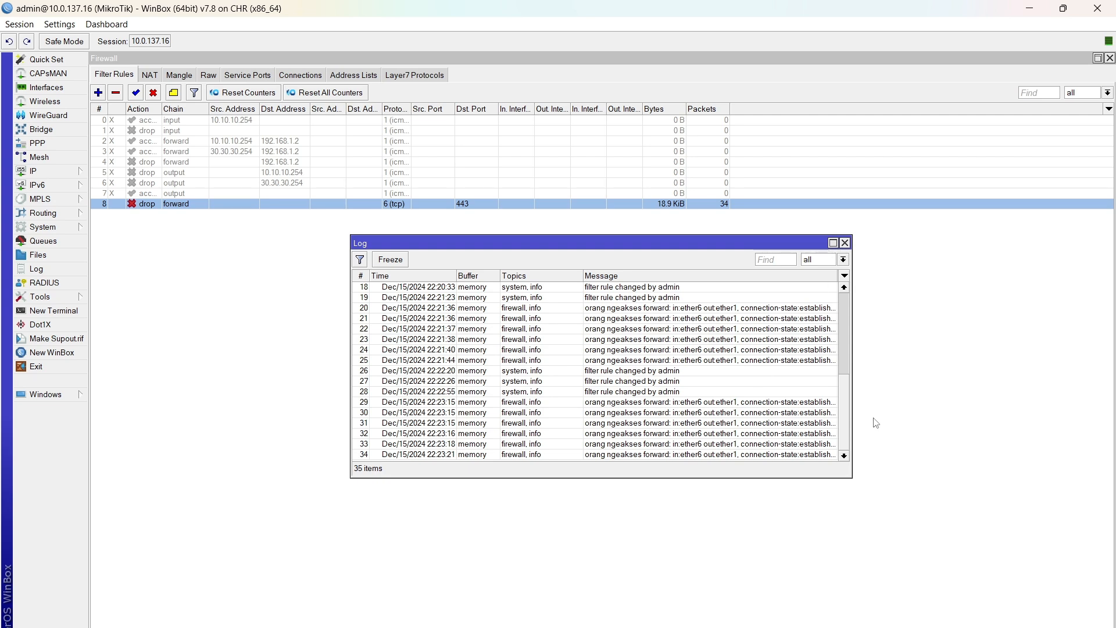
pyautogui.click(842, 627)
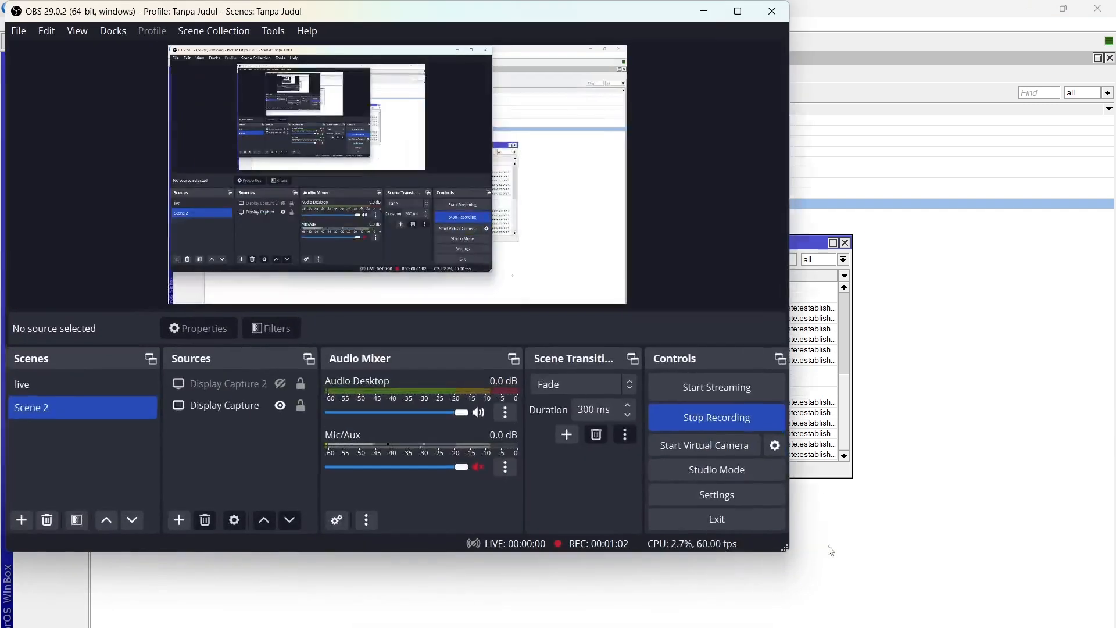
pyautogui.click(762, 426)
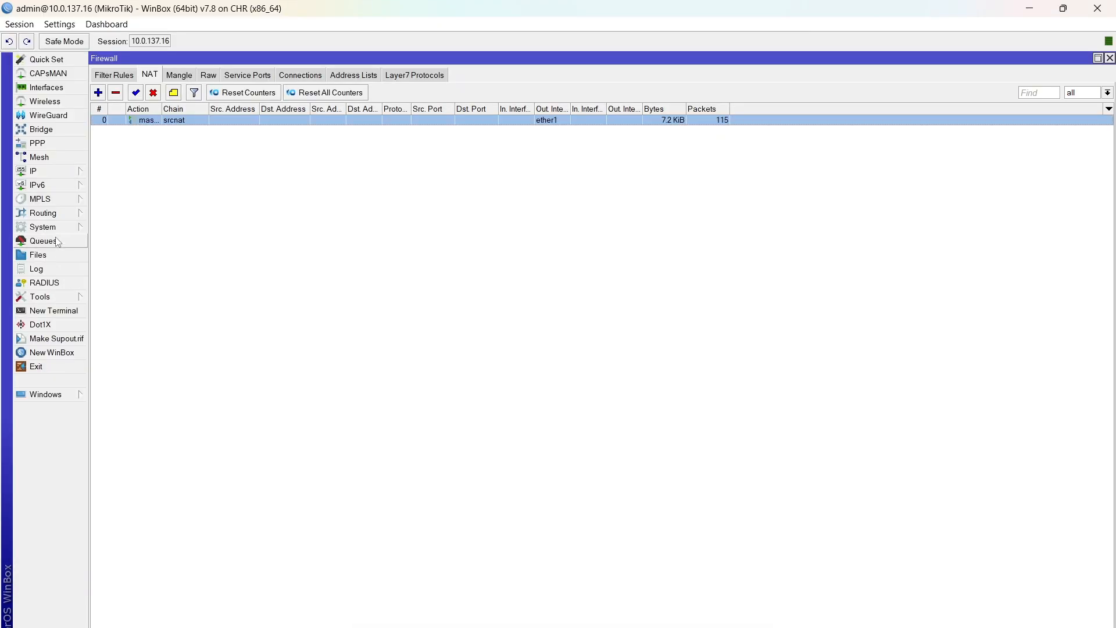
# Step: Set the router clock's time zone to Asia/Jakarta and save it
pyautogui.click(57, 229)
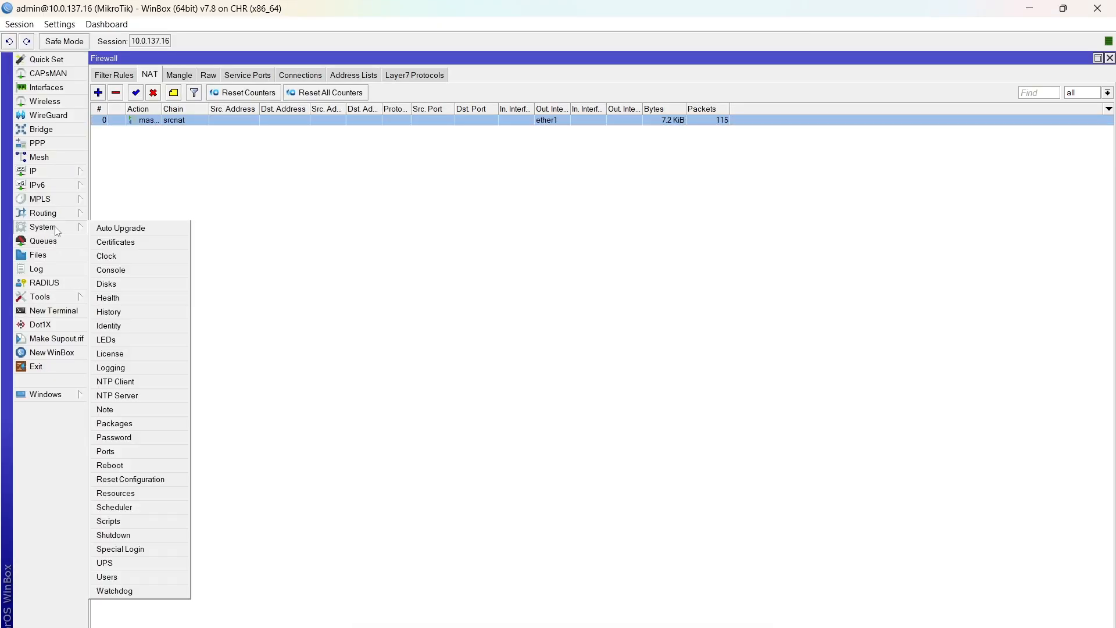
pyautogui.click(107, 255)
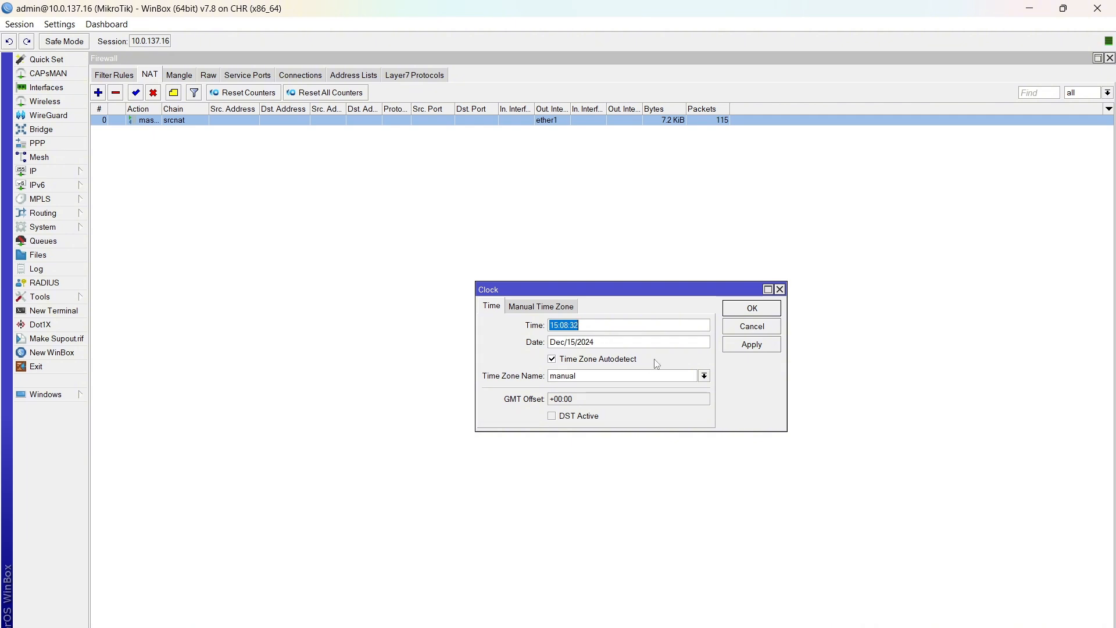
pyautogui.click(704, 376)
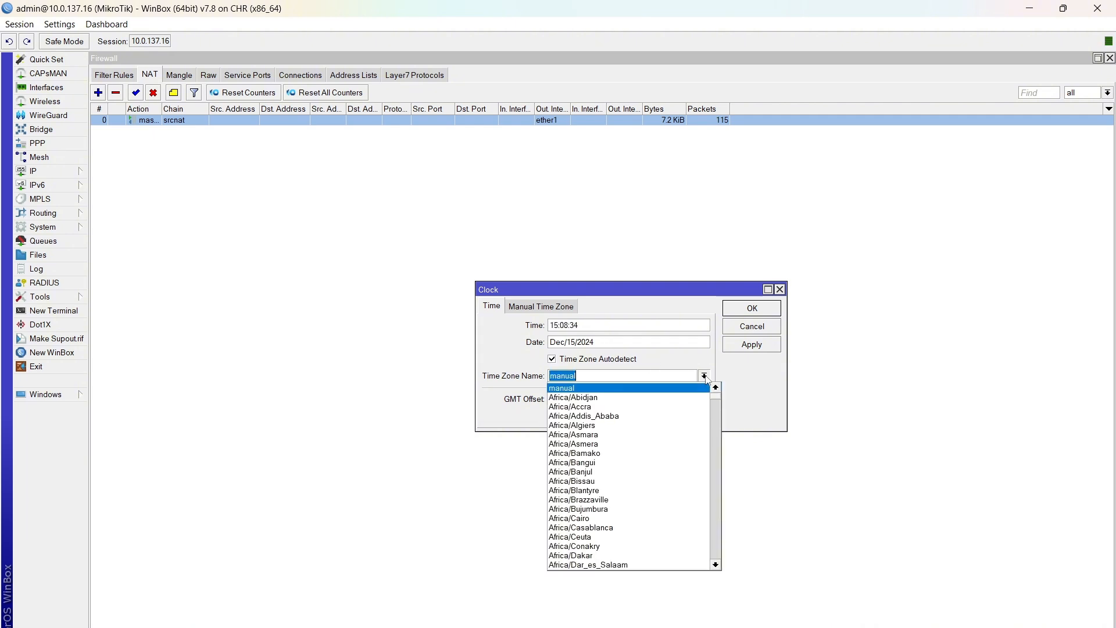
pyautogui.scroll(-20, 612, 501)
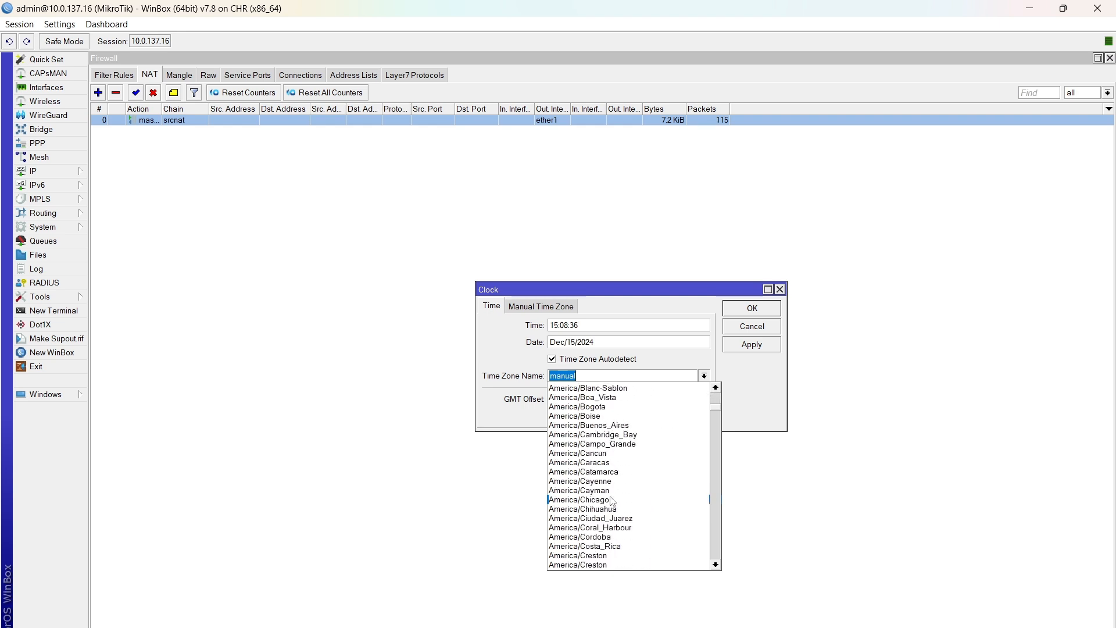
pyautogui.scroll(-20, 612, 501)
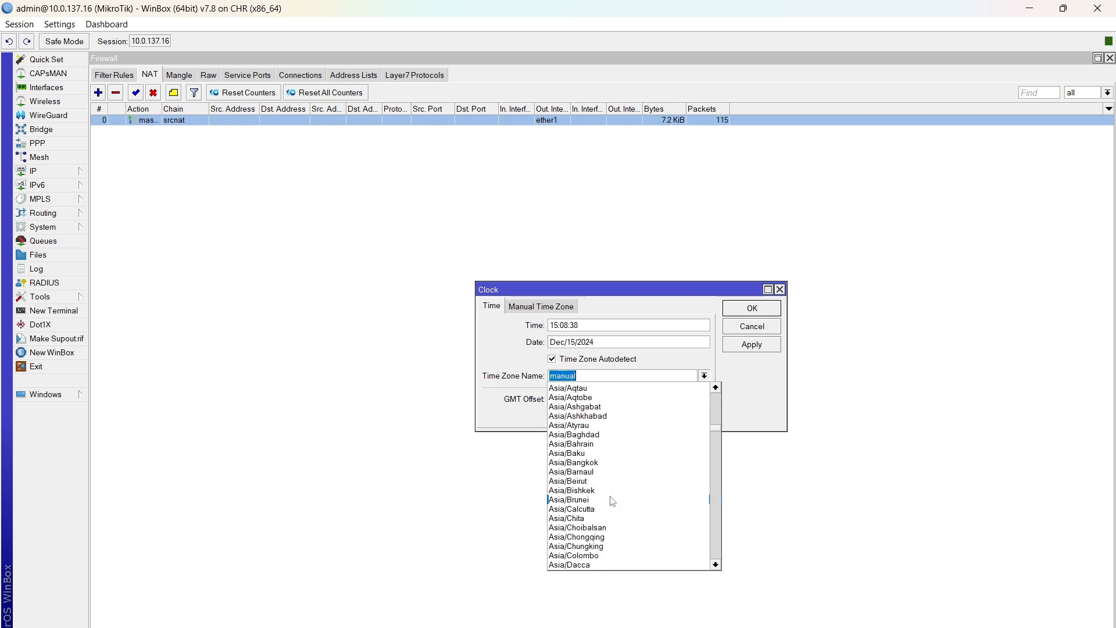
pyautogui.scroll(-3, 611, 501)
pyautogui.scroll(-3, 612, 501)
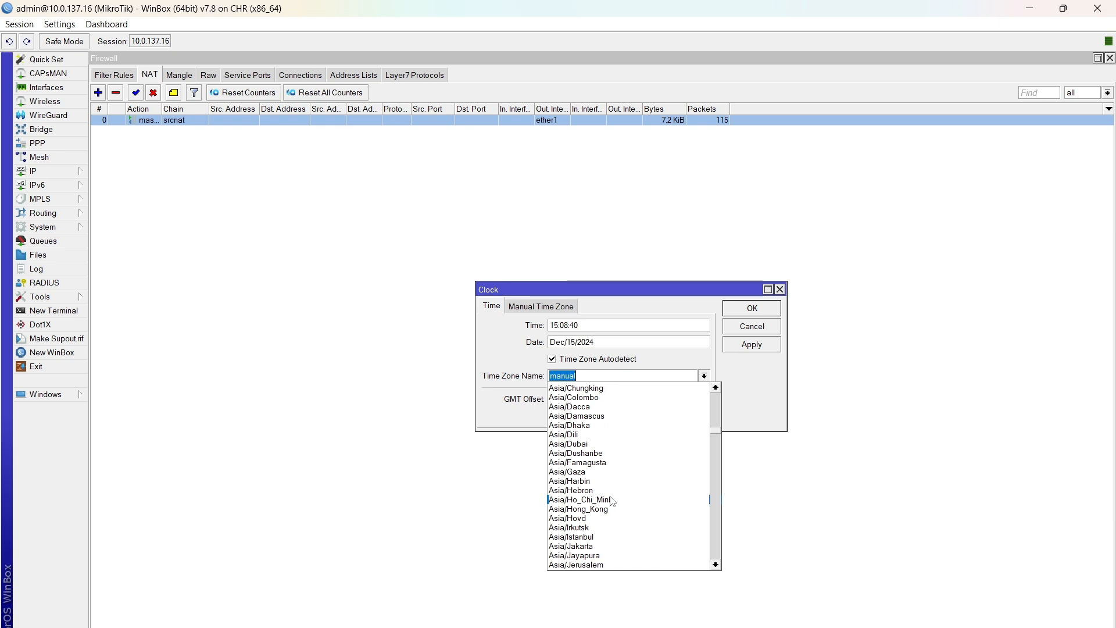
pyautogui.click(580, 546)
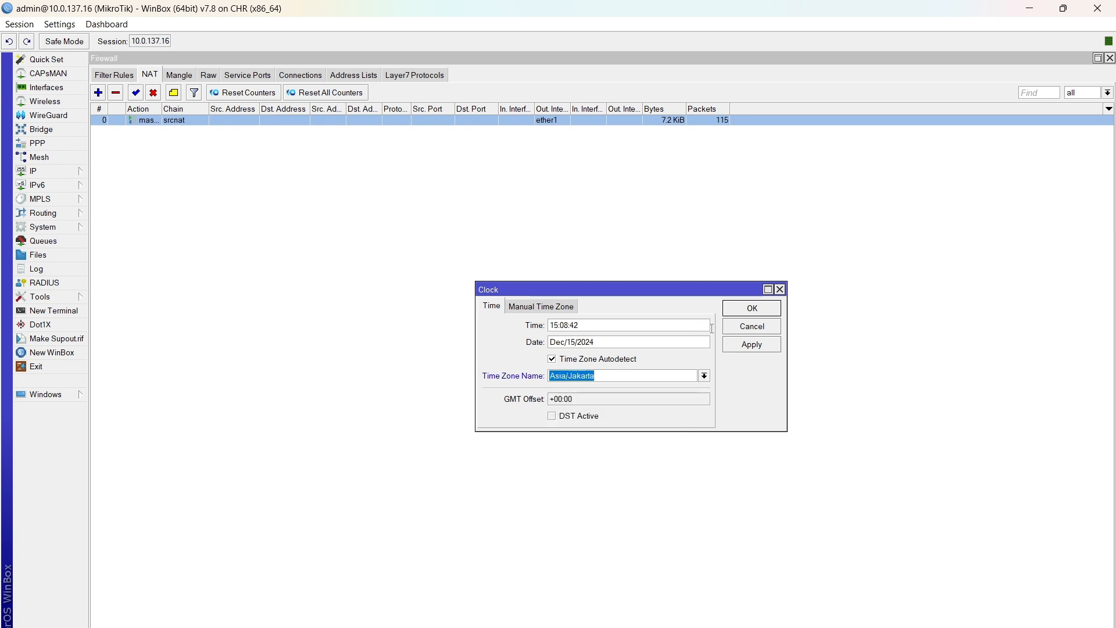
pyautogui.click(749, 346)
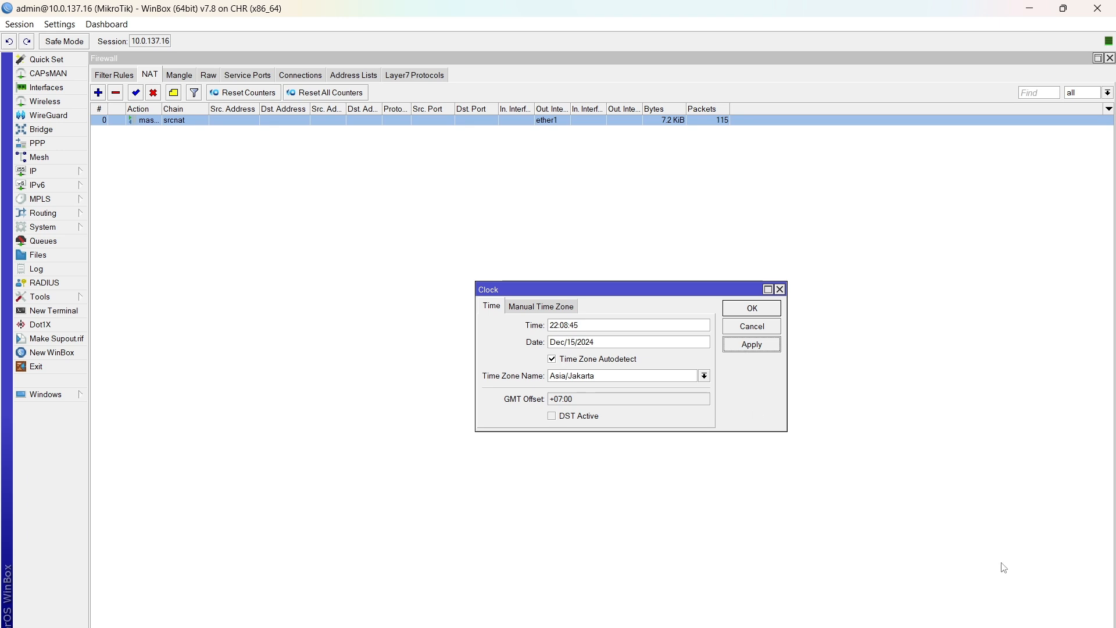
pyautogui.click(755, 313)
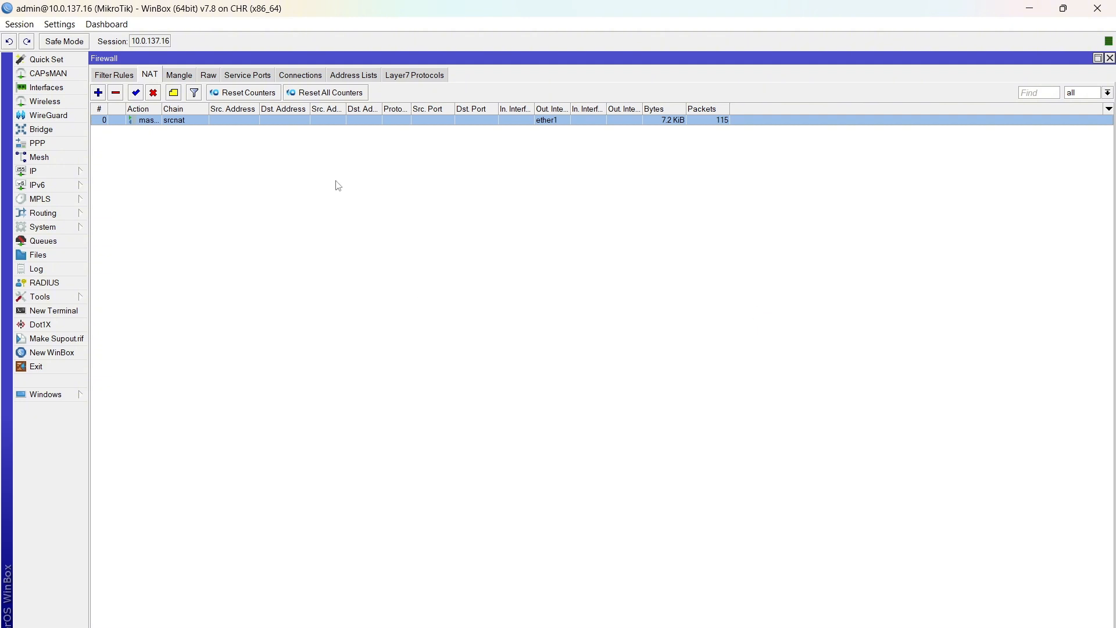
# Step: Restrict the masquerade NAT rule to the time range 10:00:00 to 11:00:00 and save it
pyautogui.doubleClick(344, 120)
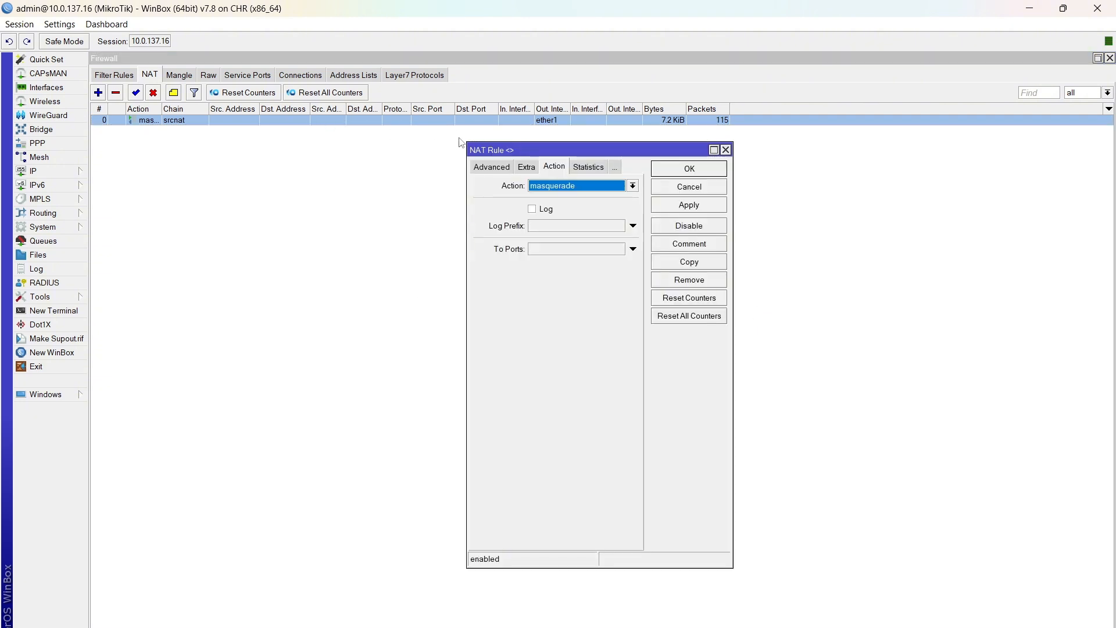
pyautogui.click(526, 168)
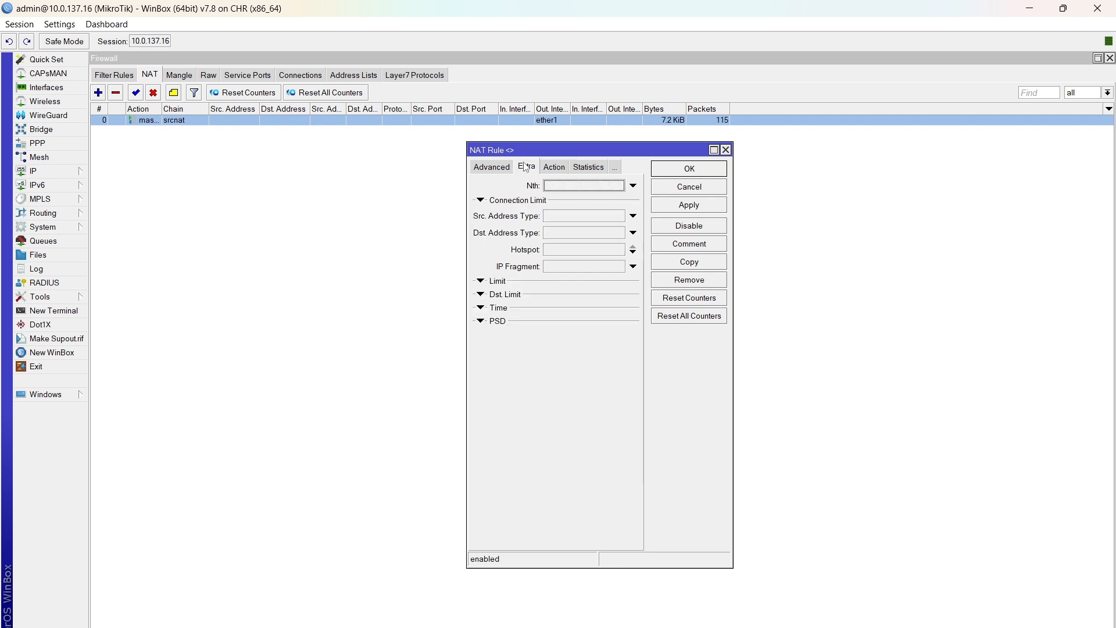
pyautogui.click(480, 282)
pyautogui.click(481, 283)
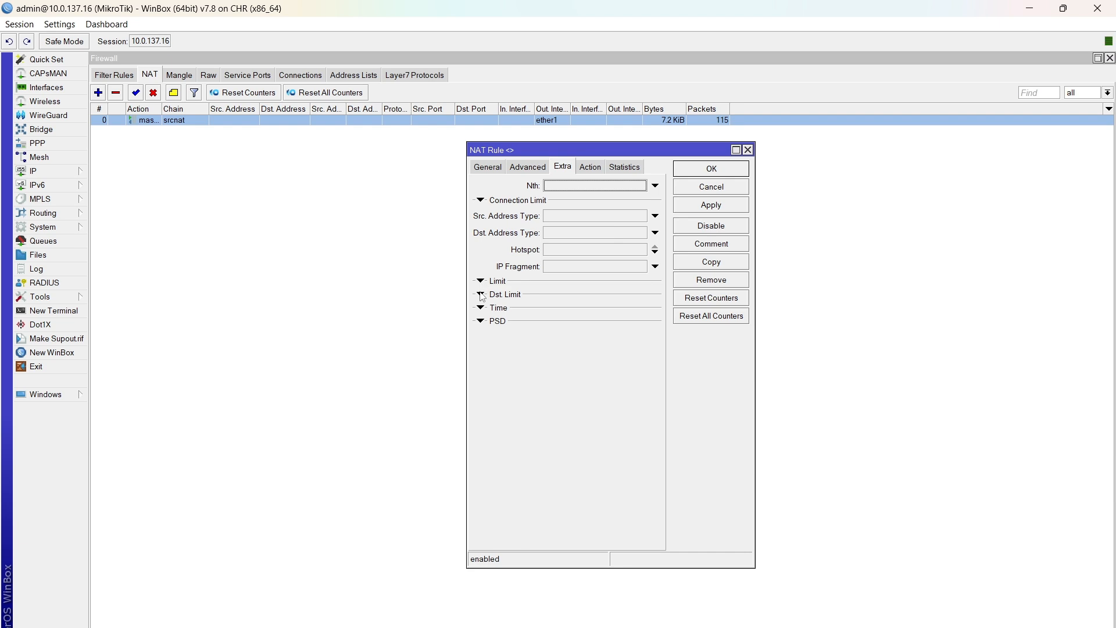
pyautogui.click(480, 309)
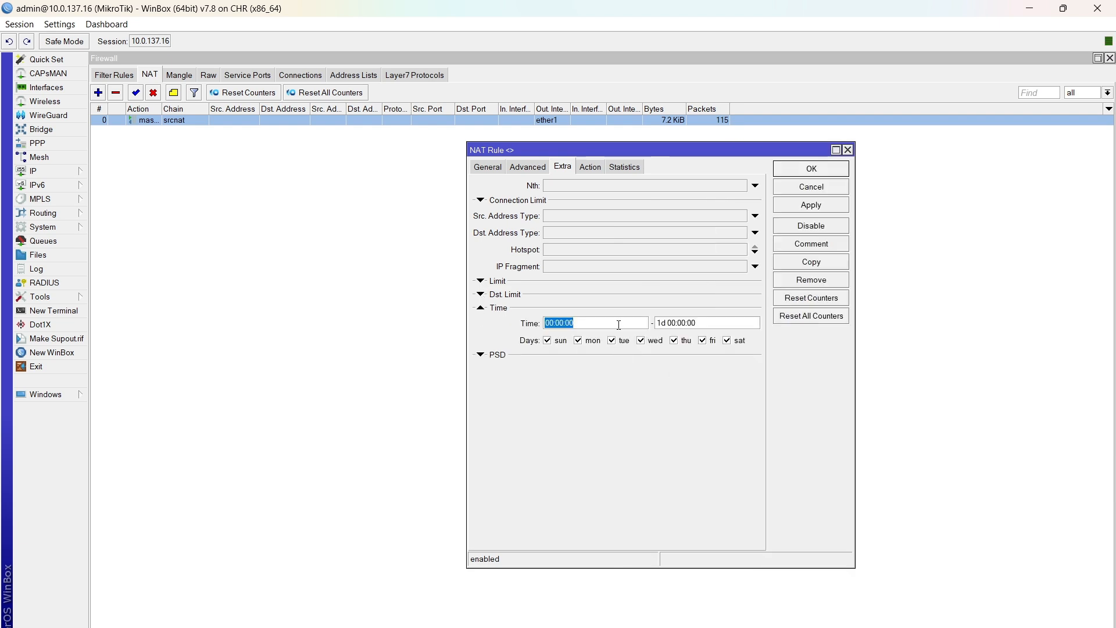
pyautogui.click(556, 323)
pyautogui.press('BackSpace')
pyautogui.press('BackSpace')
pyautogui.write('10')
pyautogui.click(668, 322)
pyautogui.press('Delete')
pyautogui.press('Delete')
pyautogui.press('Delete')
pyautogui.press('BackSpace')
pyautogui.press('BackSpace')
pyautogui.press('BackSpace')
pyautogui.write('11')
pyautogui.click(820, 209)
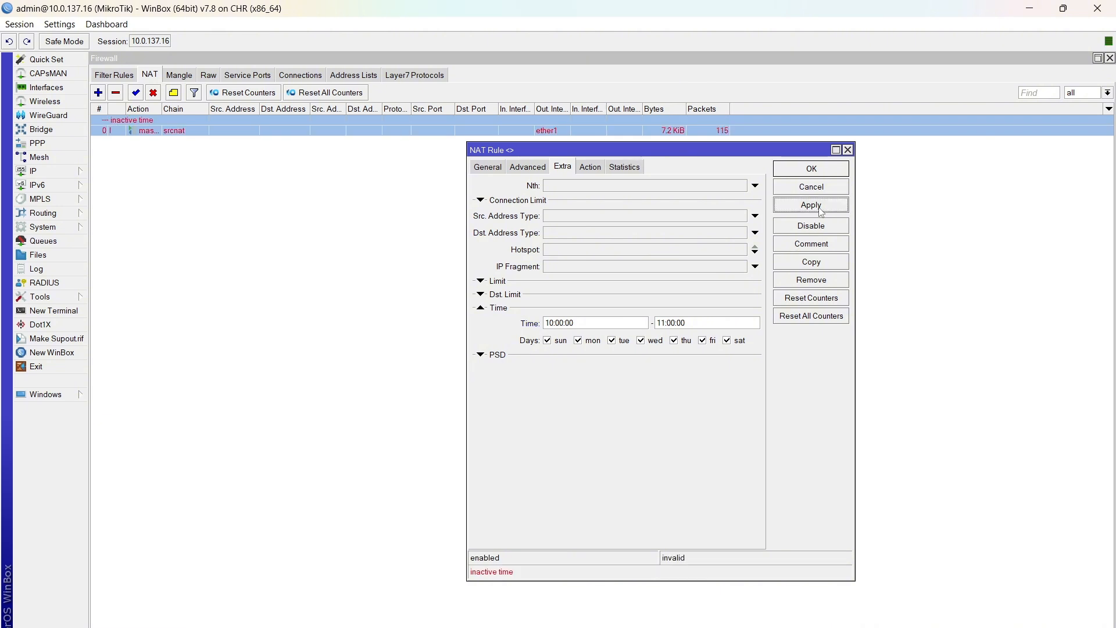
pyautogui.click(809, 170)
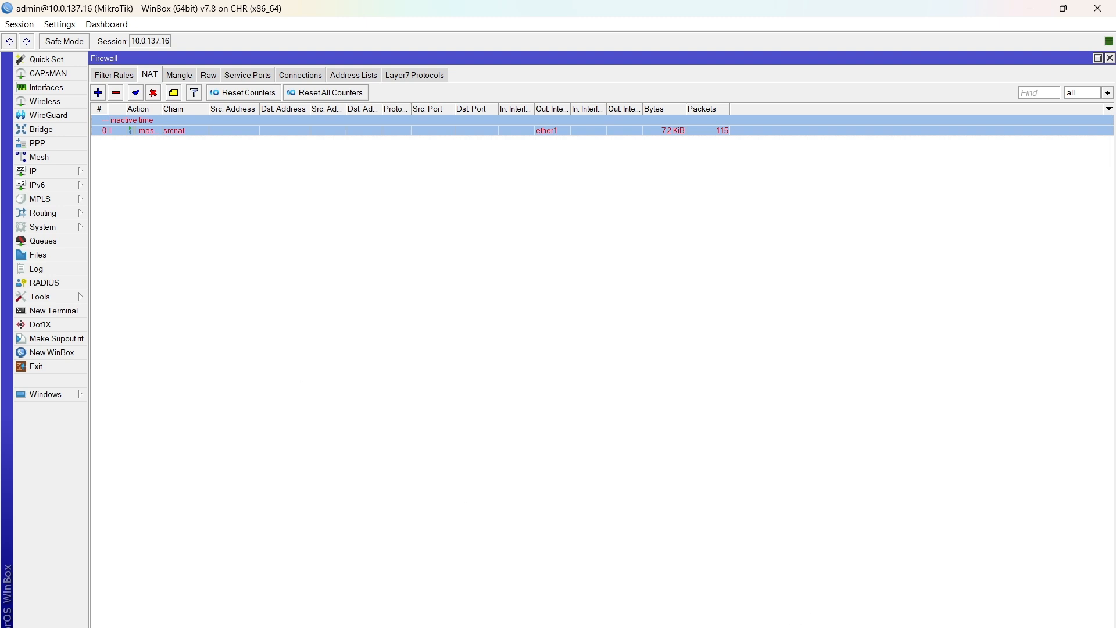
# Step: Switch to the Client's private browser and reload youtube.com to test the time-restricted NAT rule
pyautogui.click(680, 587)
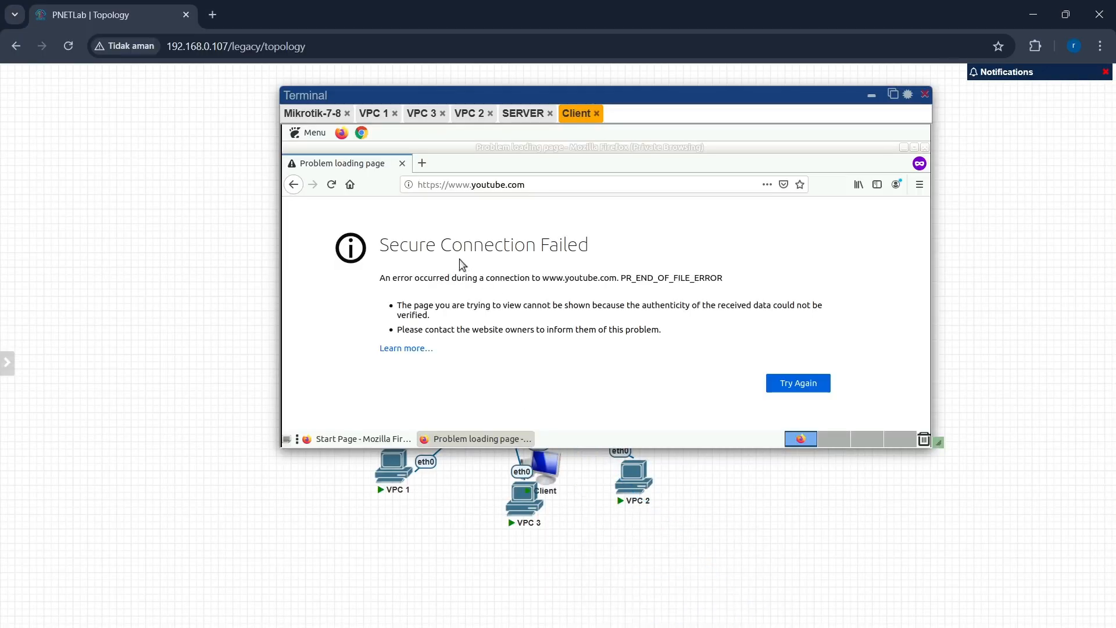
pyautogui.click(536, 191)
pyautogui.click(331, 185)
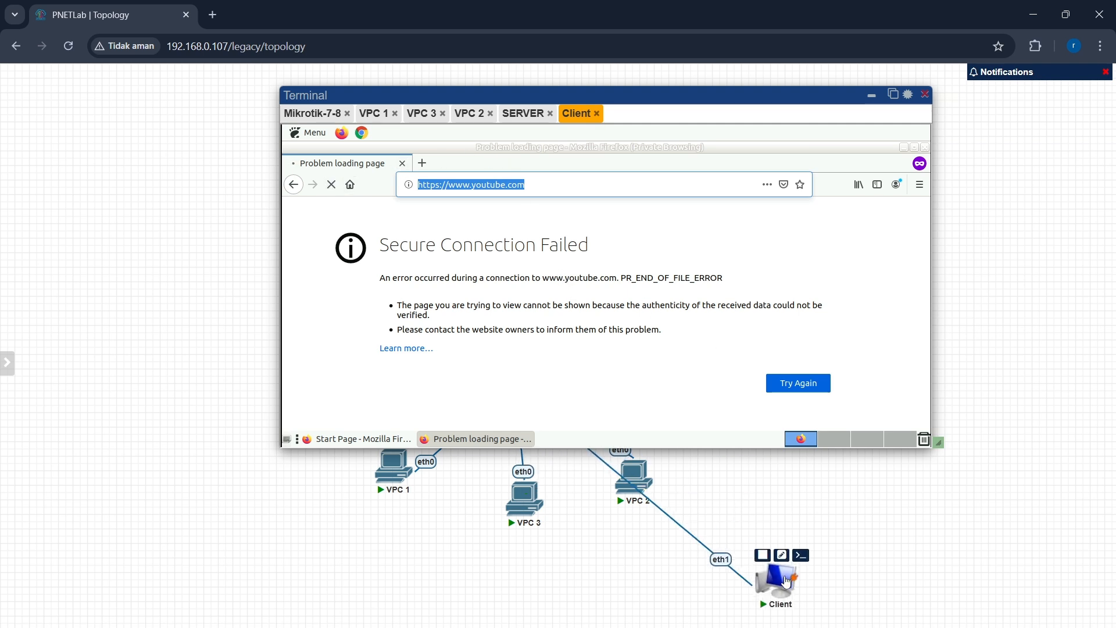
# Step: Check the inactive masquerade NAT rule in WinBox, then minimize WinBox
pyautogui.moveTo(810, 626)
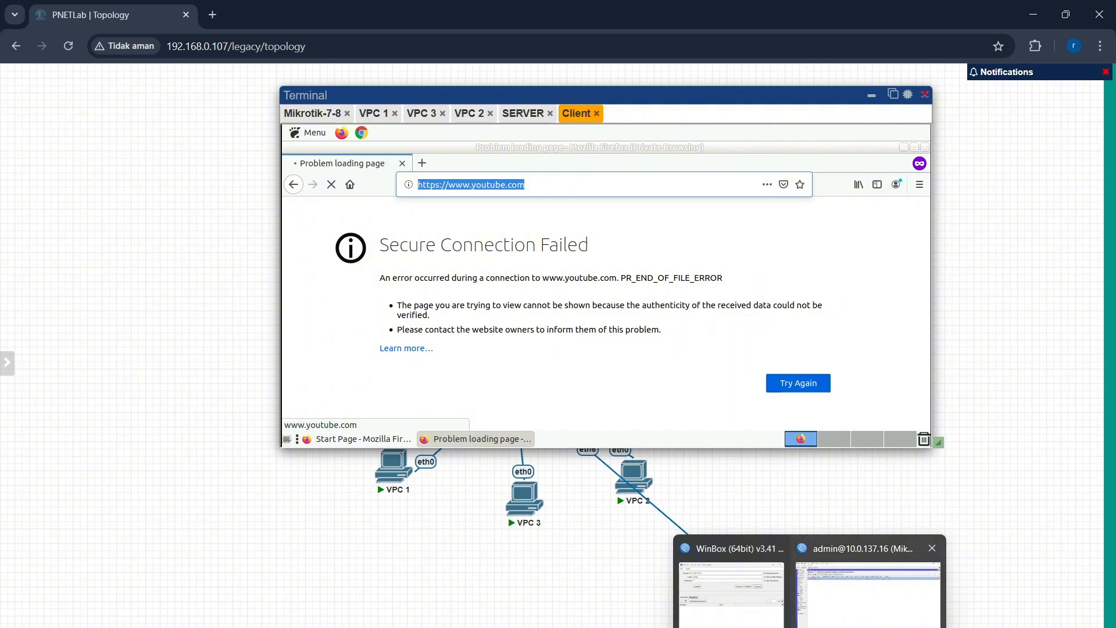
pyautogui.click(867, 575)
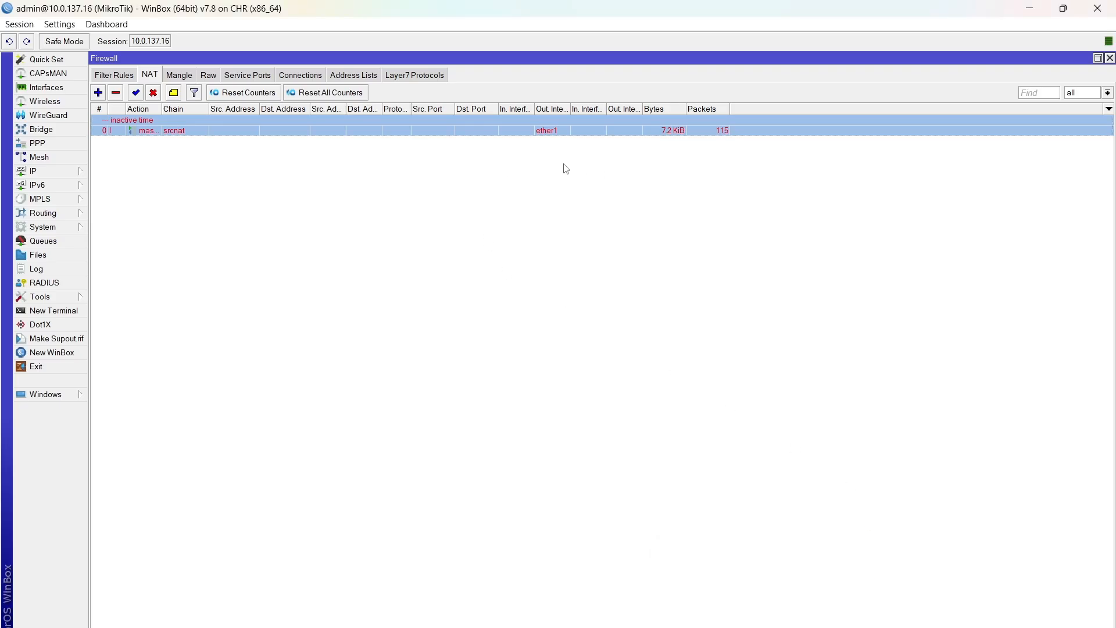
pyautogui.click(1027, 8)
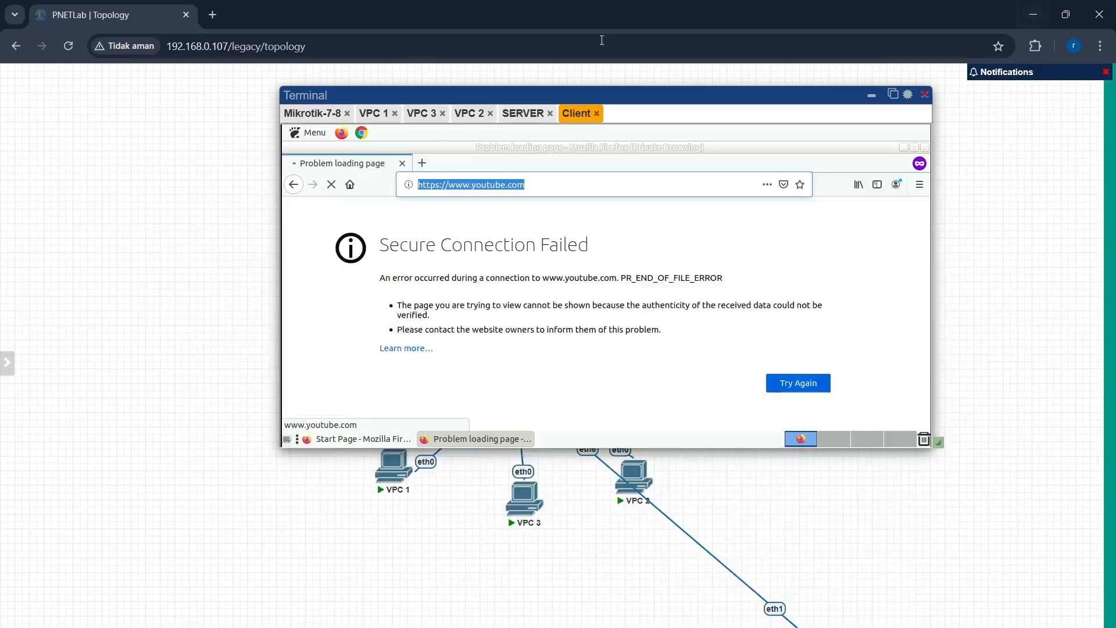
# Step: Open a new private tab, search for facebook, and return to the youtube.com tab to compare
pyautogui.click(422, 164)
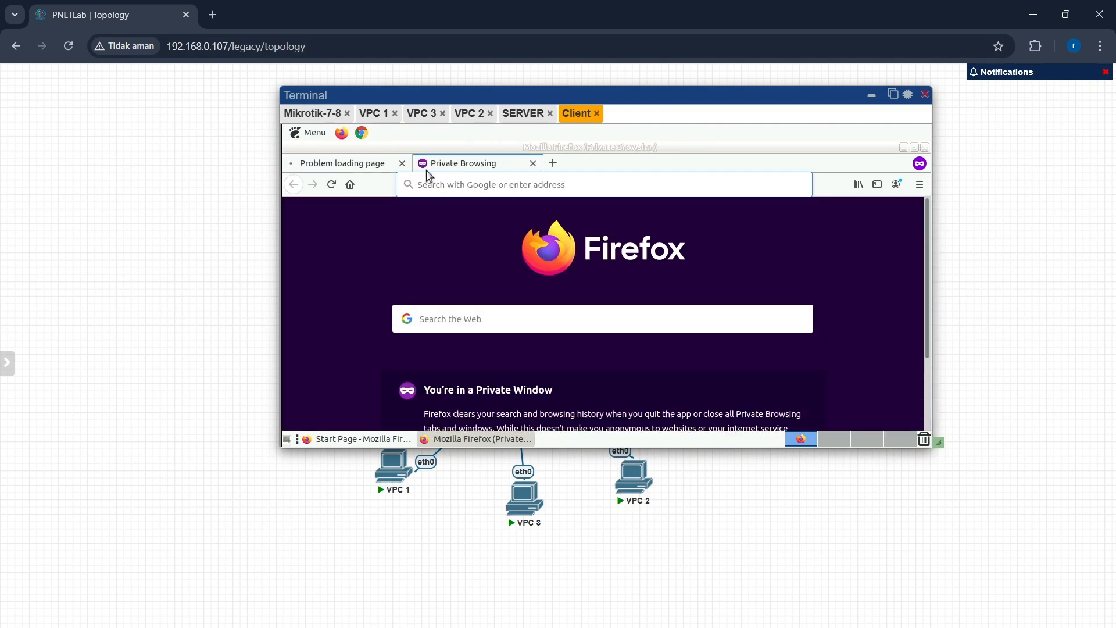
pyautogui.write('fac')
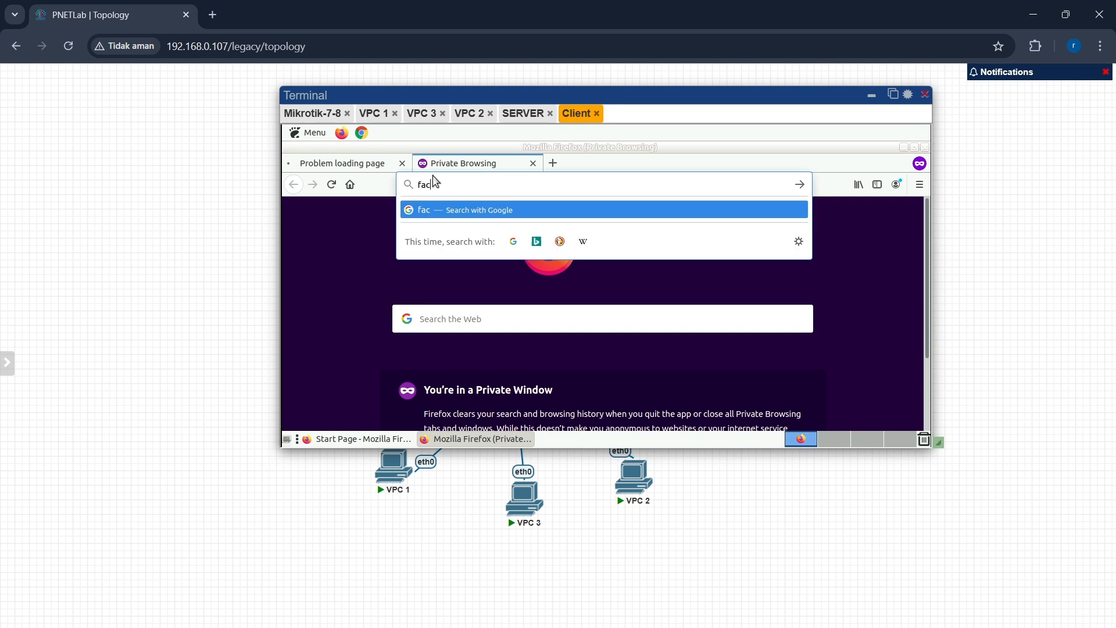
pyautogui.write('ebook')
pyautogui.press('Return')
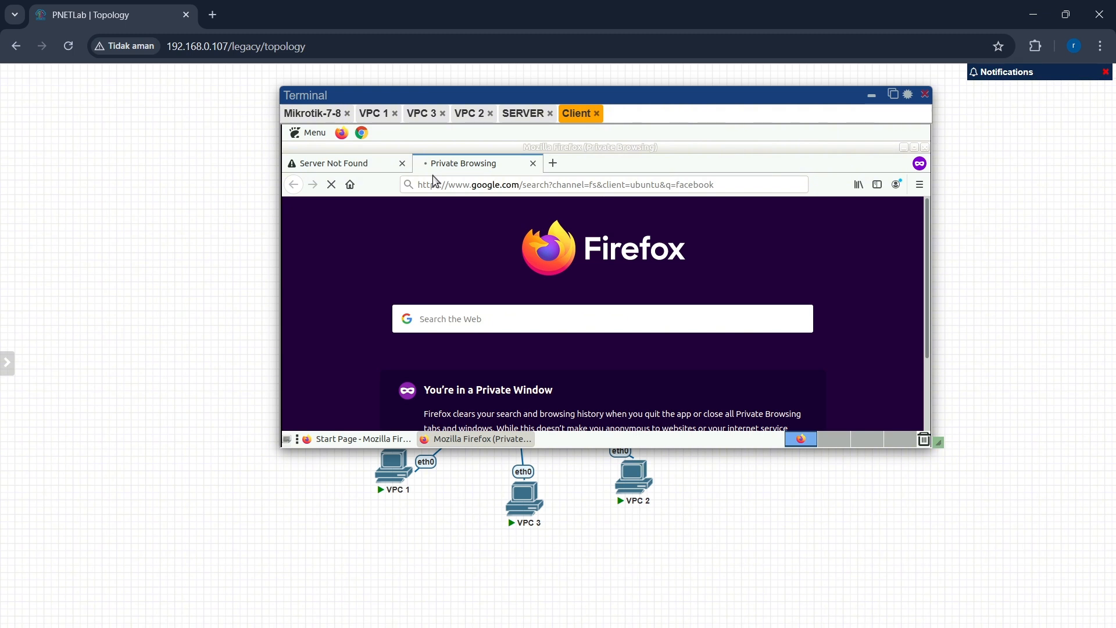
pyautogui.click(372, 170)
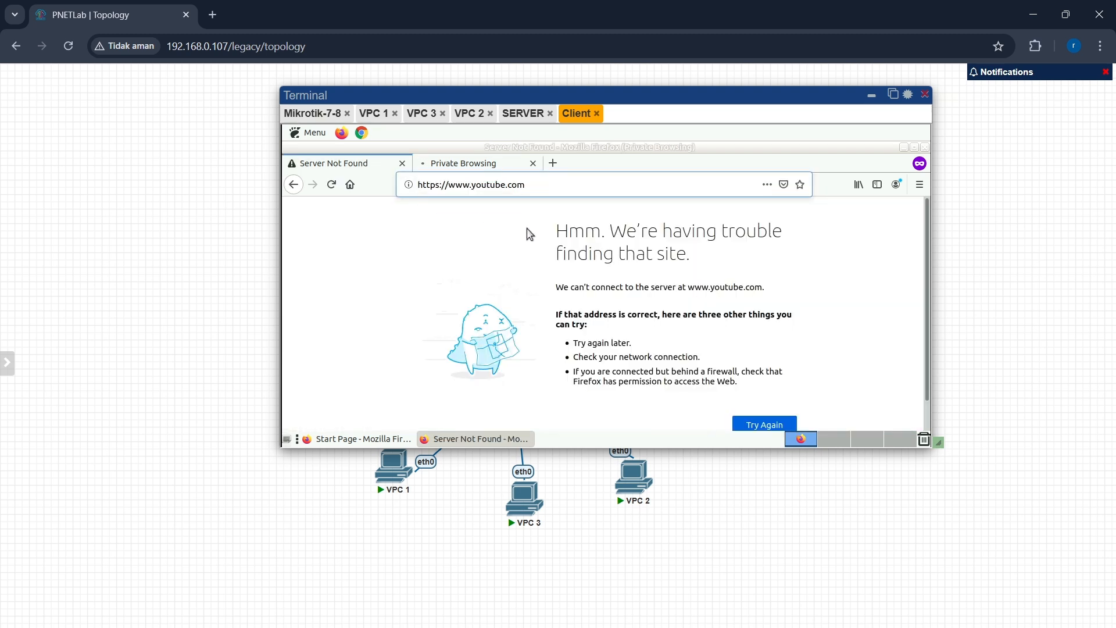